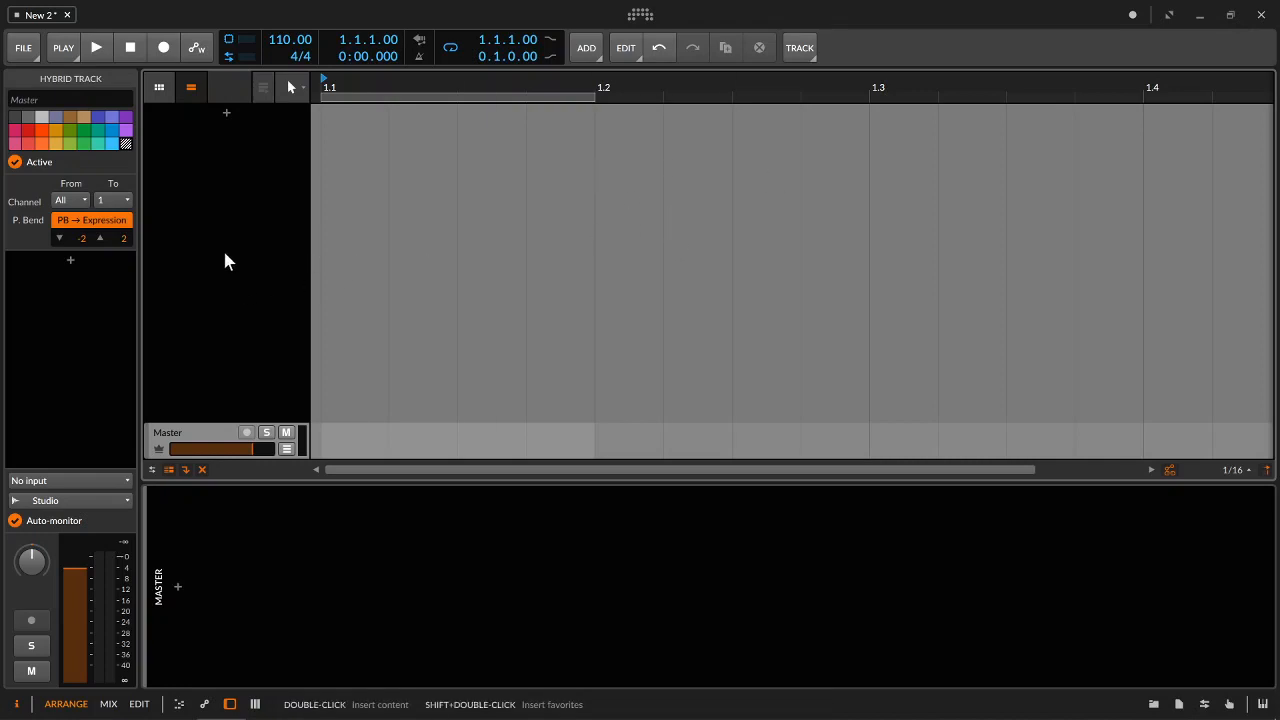
Add an instrument track and create a one-beat clip on it starting at 1.1
right_click(227, 250)
click(252, 254)
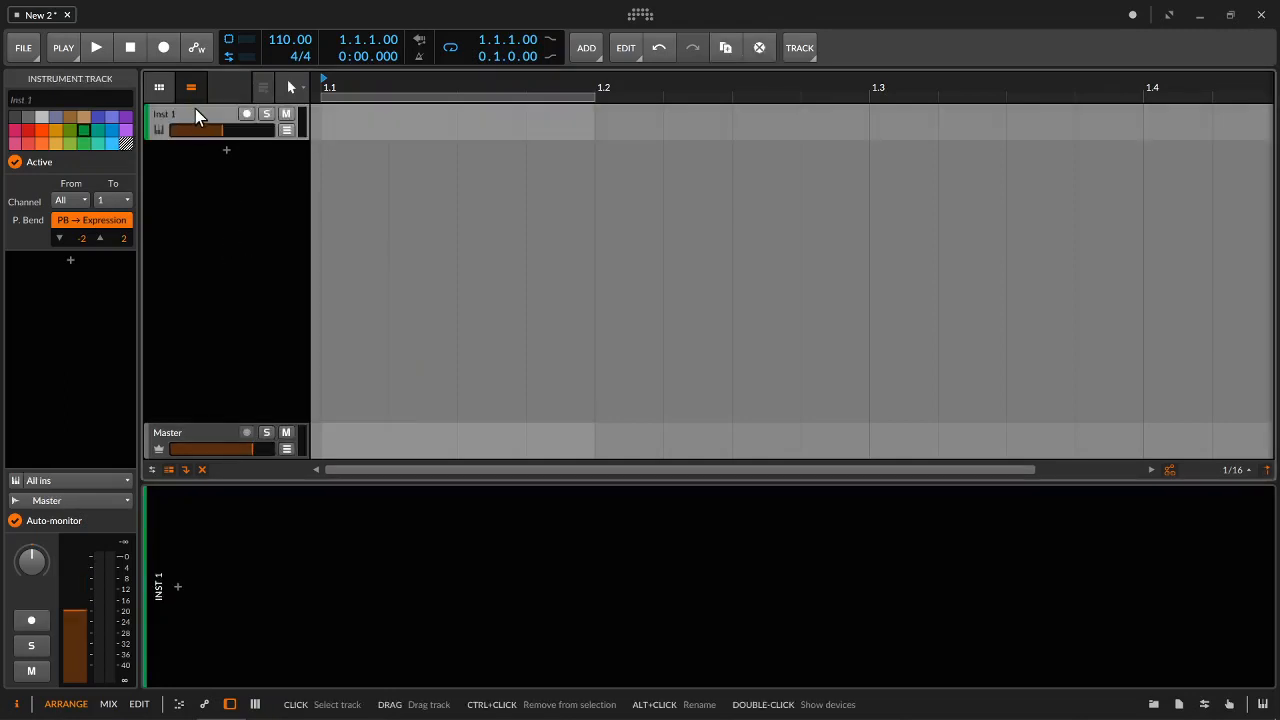
double_click(340, 117)
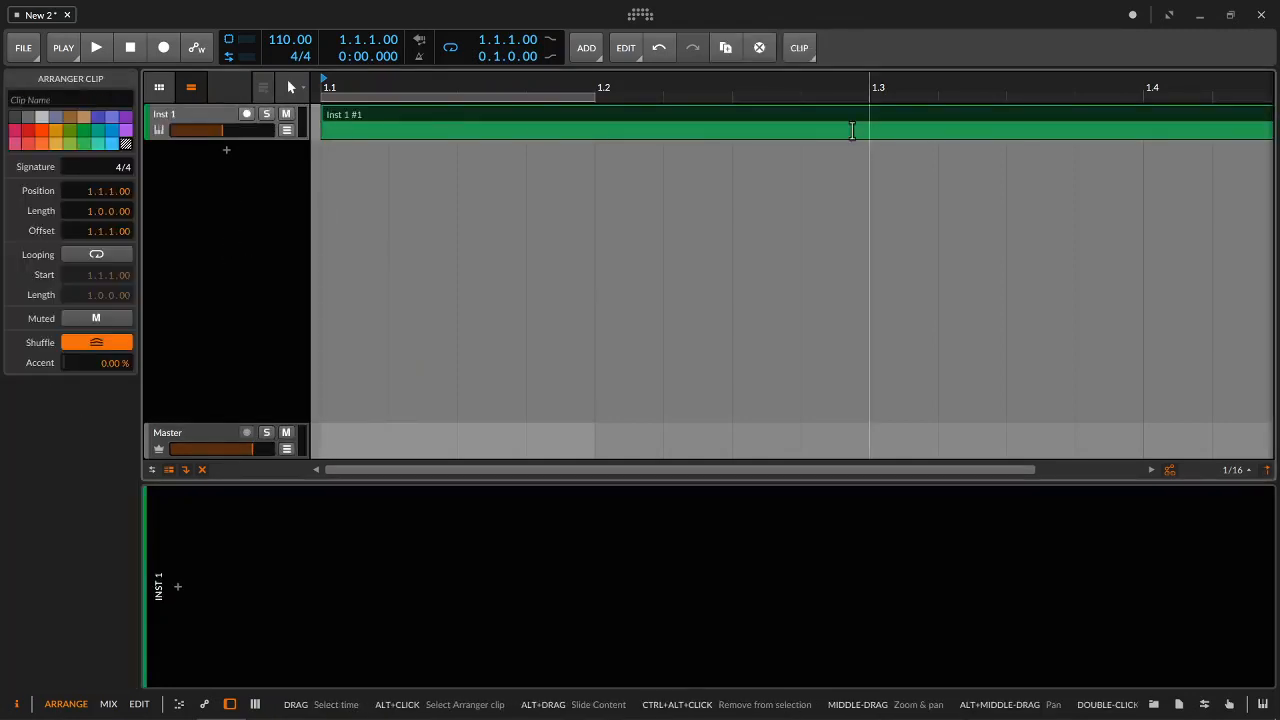
scroll(577, 139, down, 4)
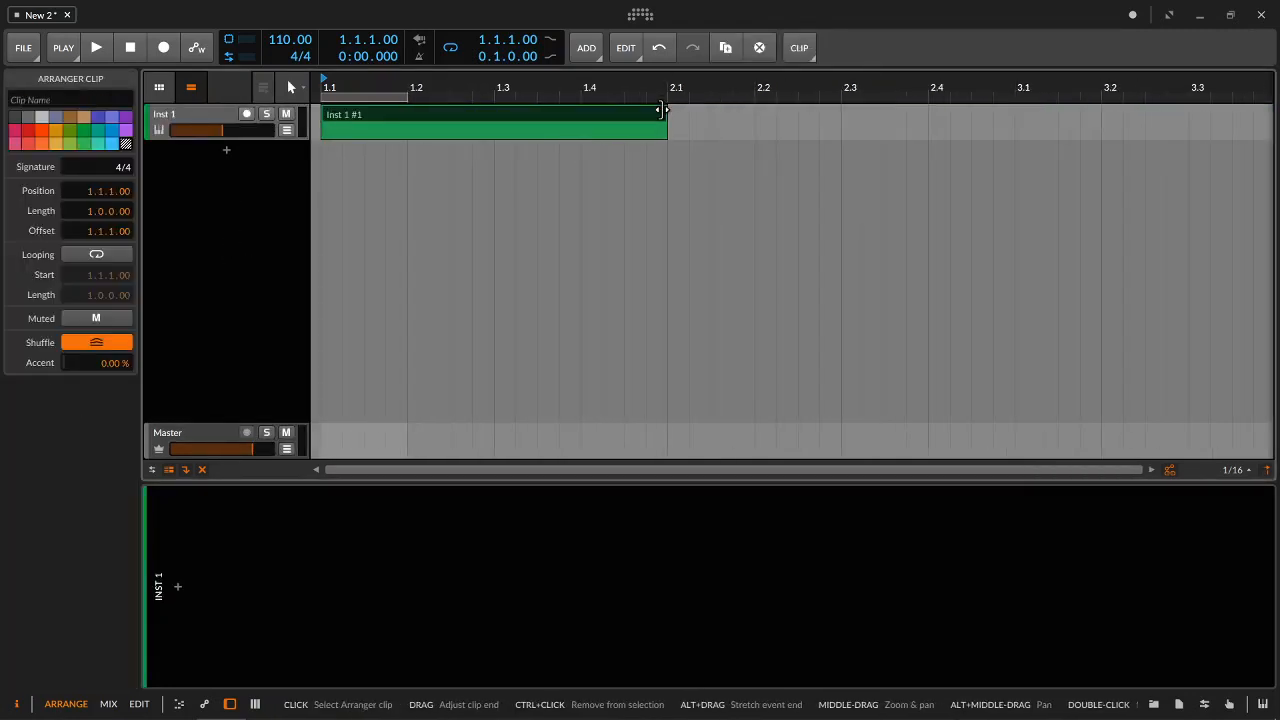
drag(668, 104, 406, 120)
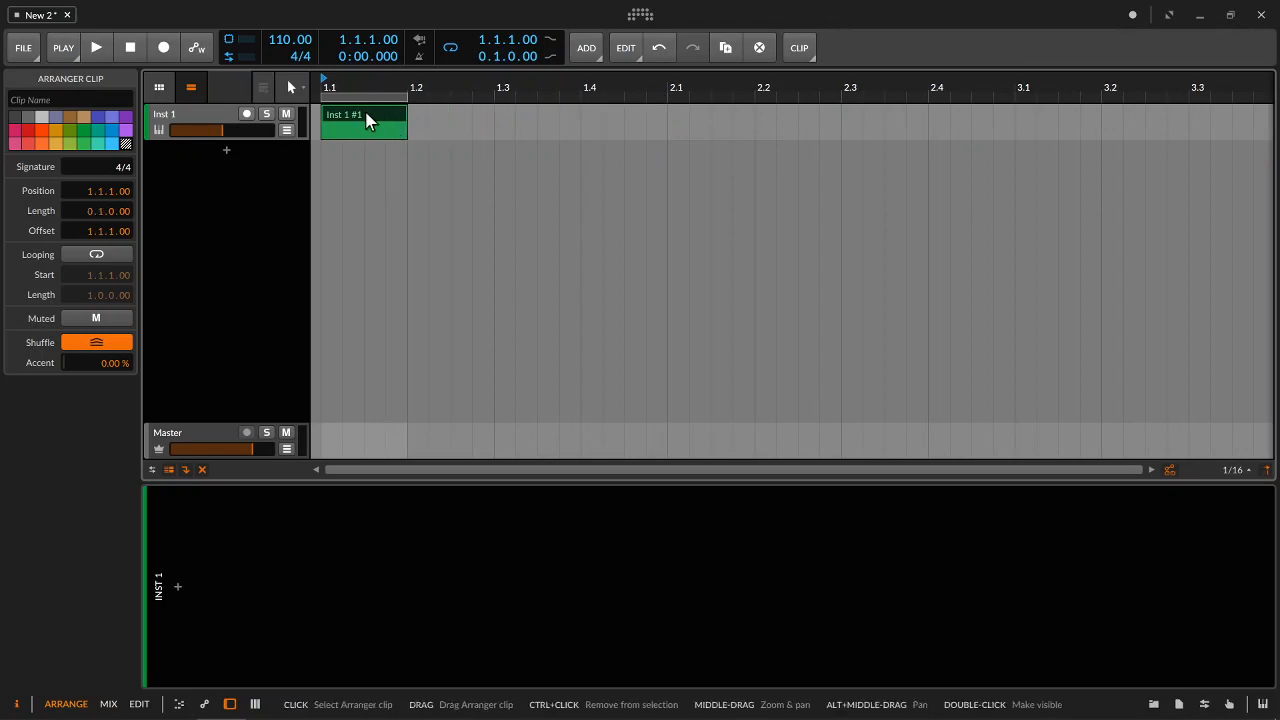
Open the clip in an enlarged note editor and draw an F#0 note spanning the whole beat from 1.1 to 1.2
scroll(323, 168, up, 3)
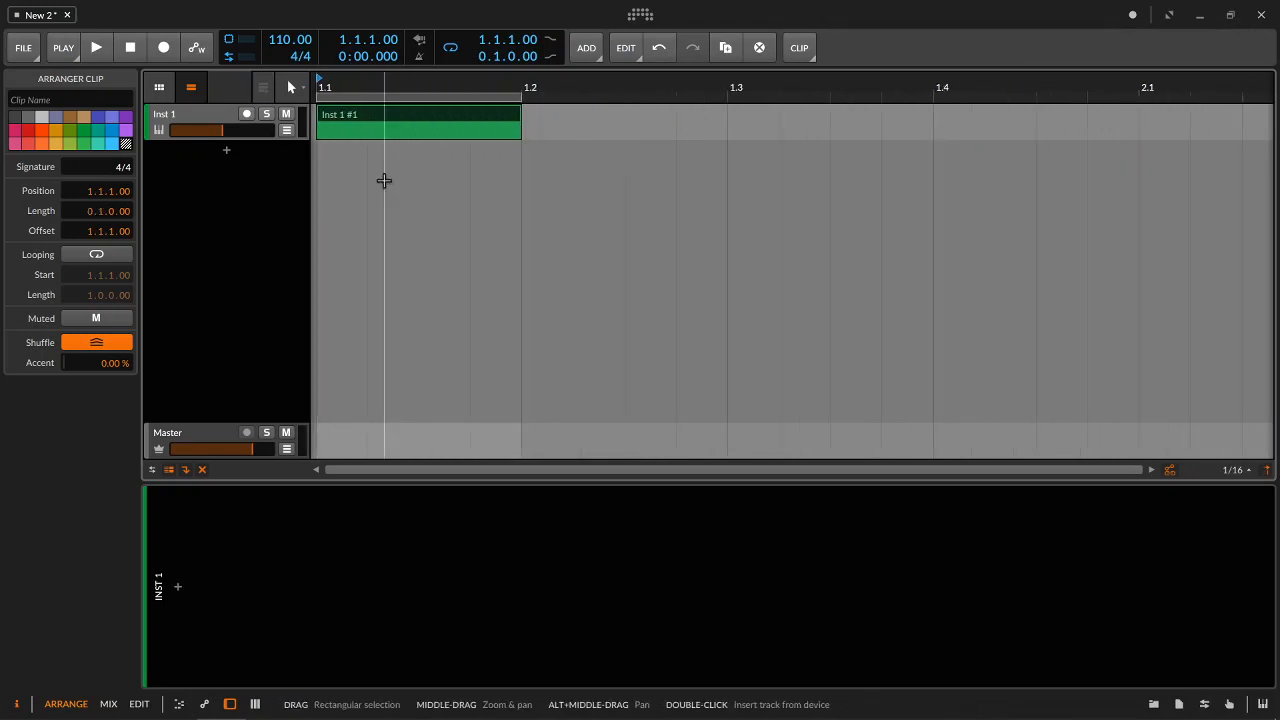
click(369, 117)
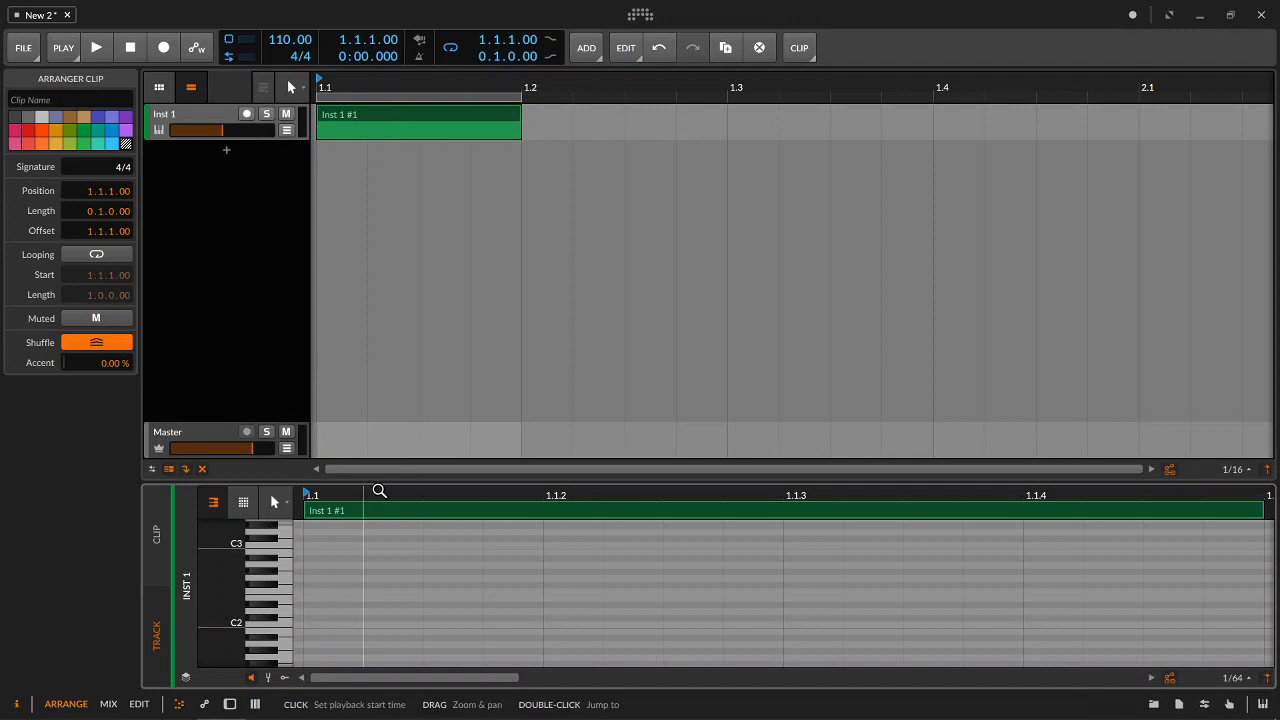
drag(374, 477, 389, 266)
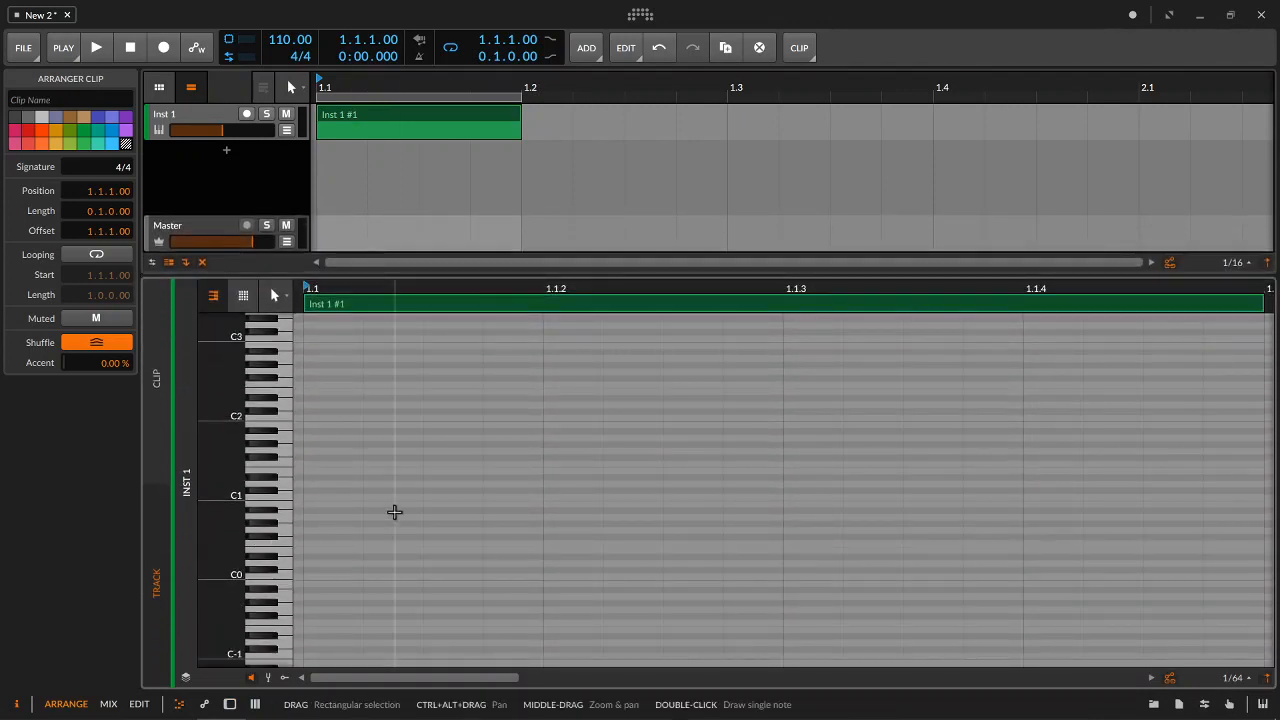
scroll(394, 512, up, 2)
scroll(395, 511, down, 1)
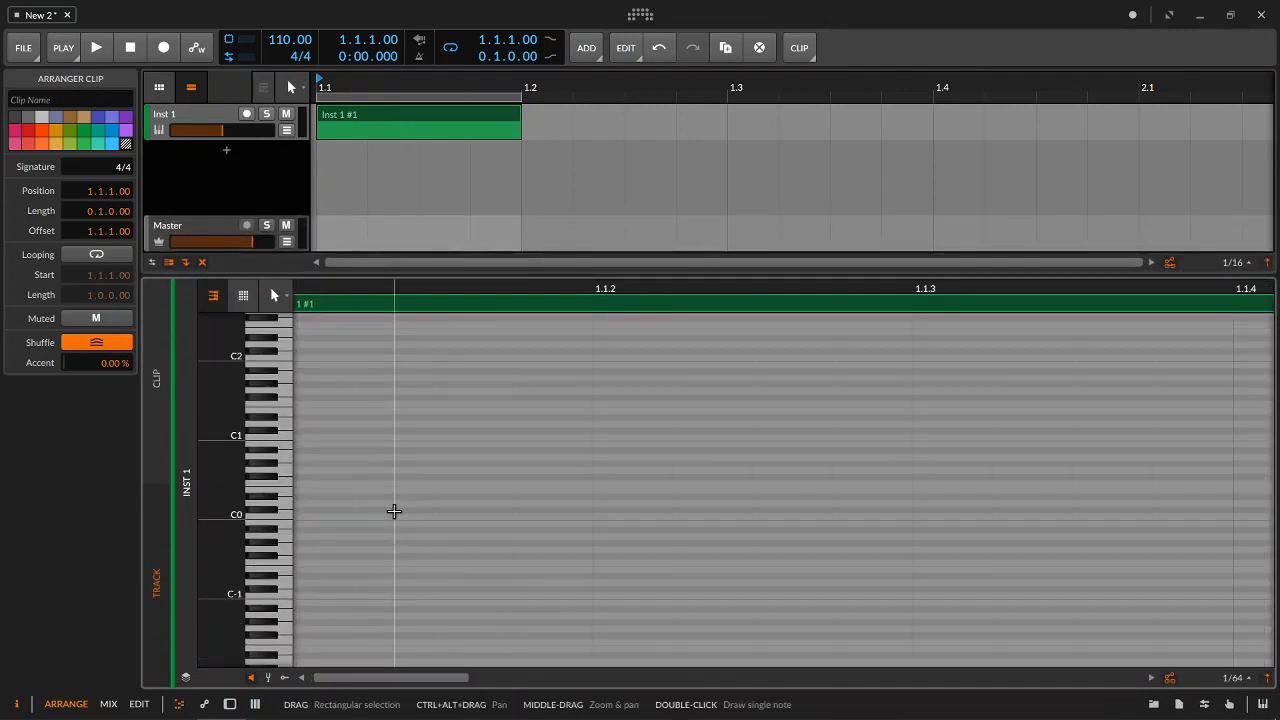
scroll(395, 511, down, 3)
scroll(395, 513, up, 2)
scroll(394, 515, up, 1)
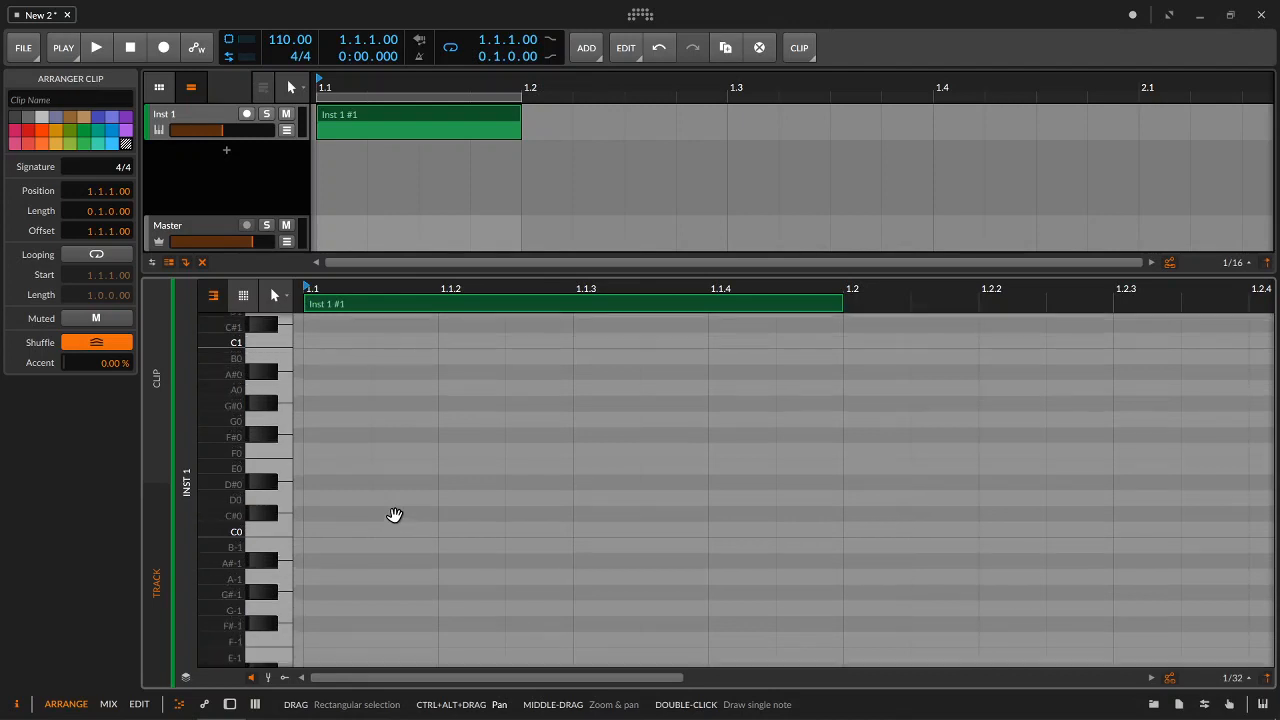
double_click(326, 437)
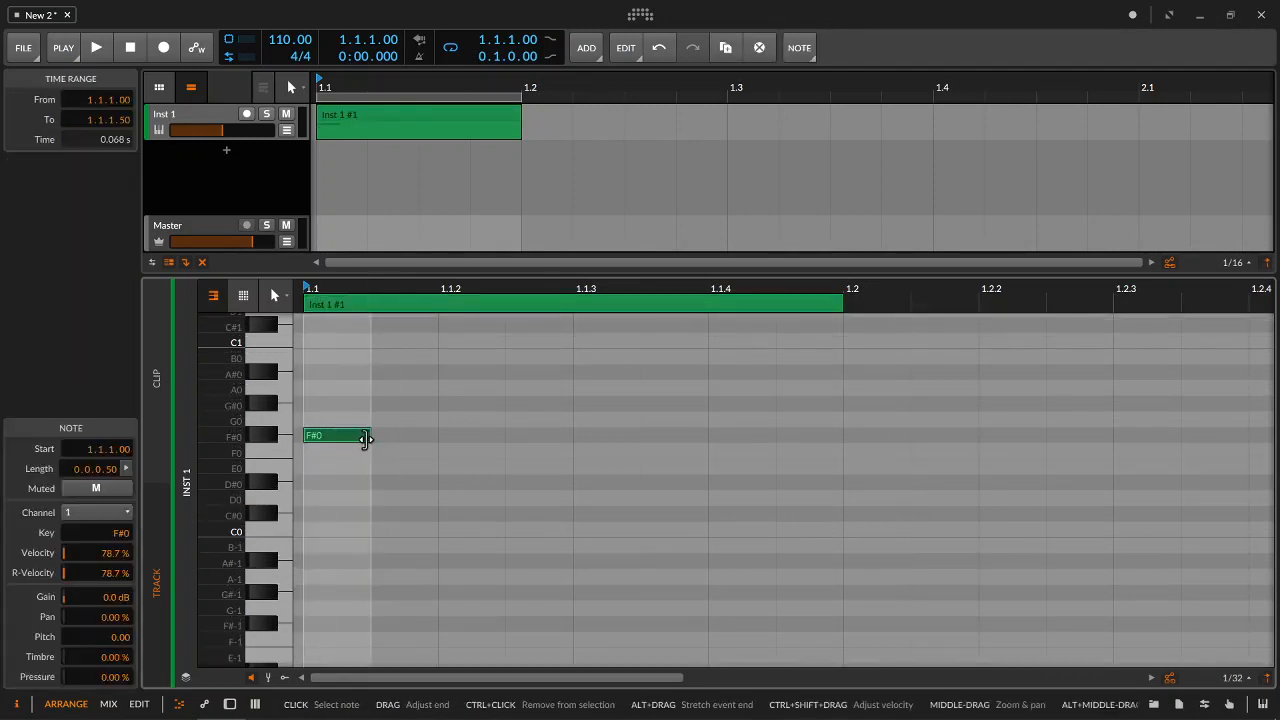
drag(365, 438, 843, 434)
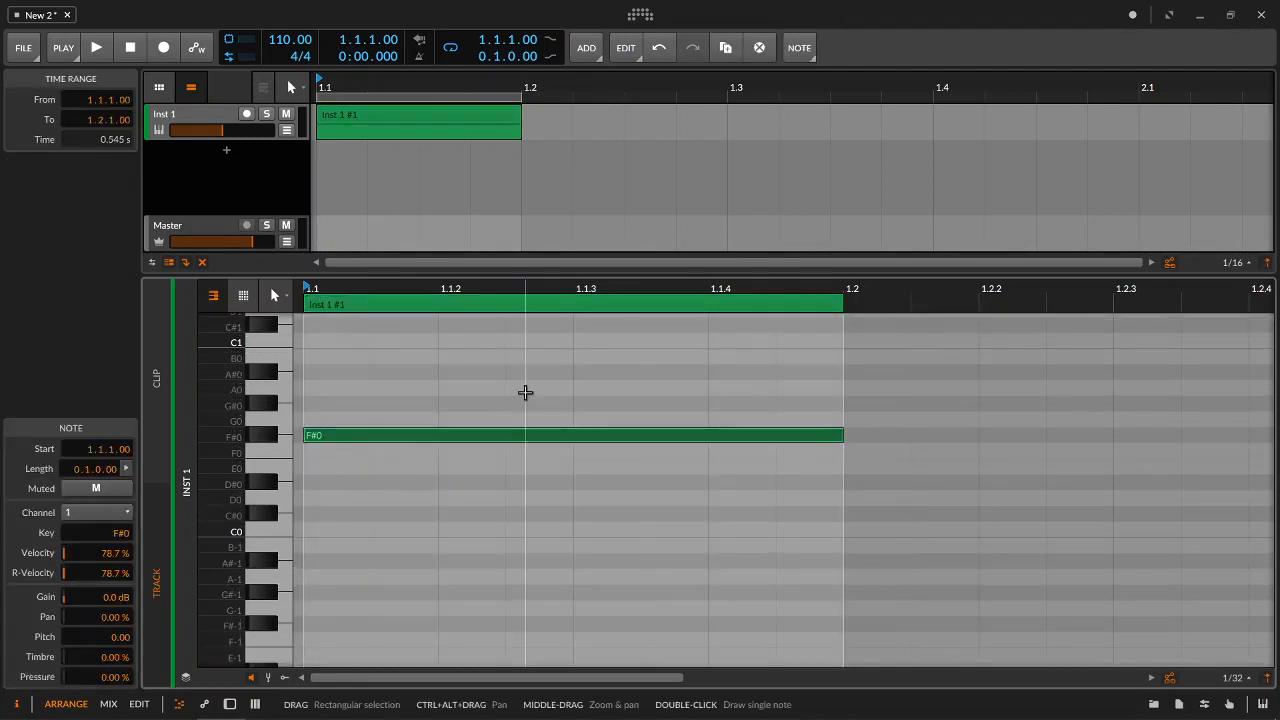
Search the devices for "gri" and insert a Poly Grid into the instrument track's empty device chain
key(d)
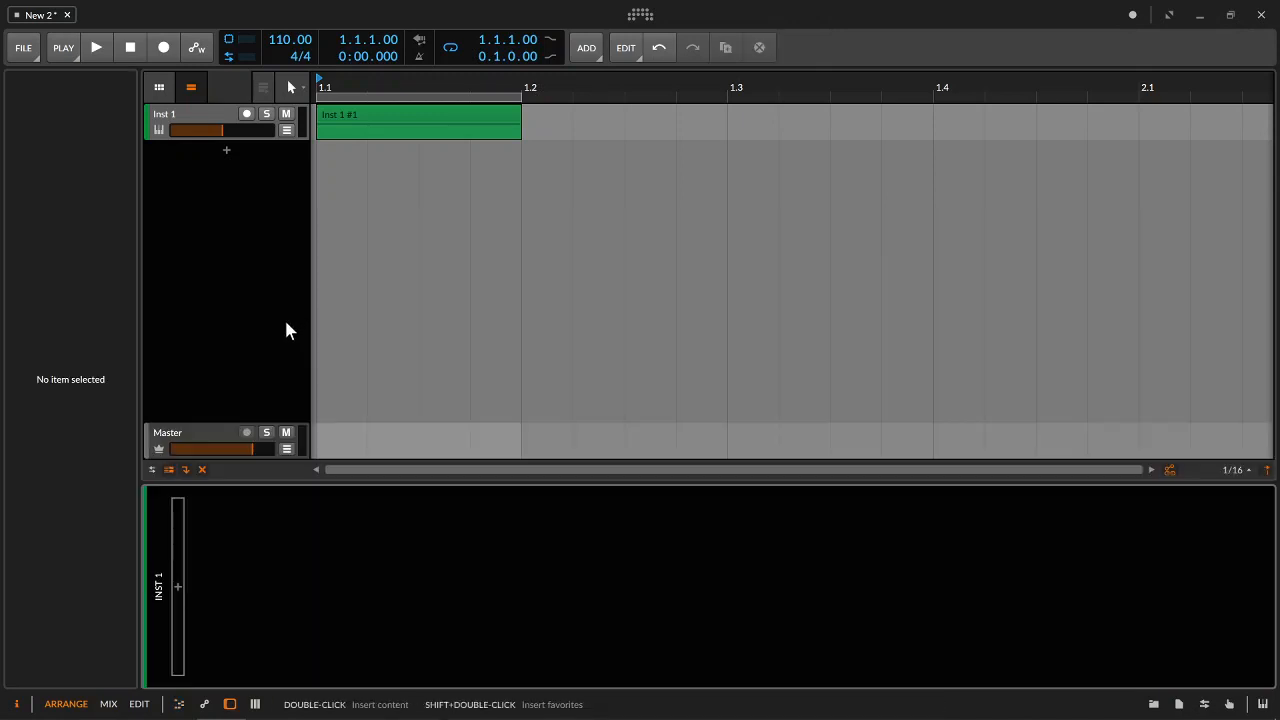
click(197, 122)
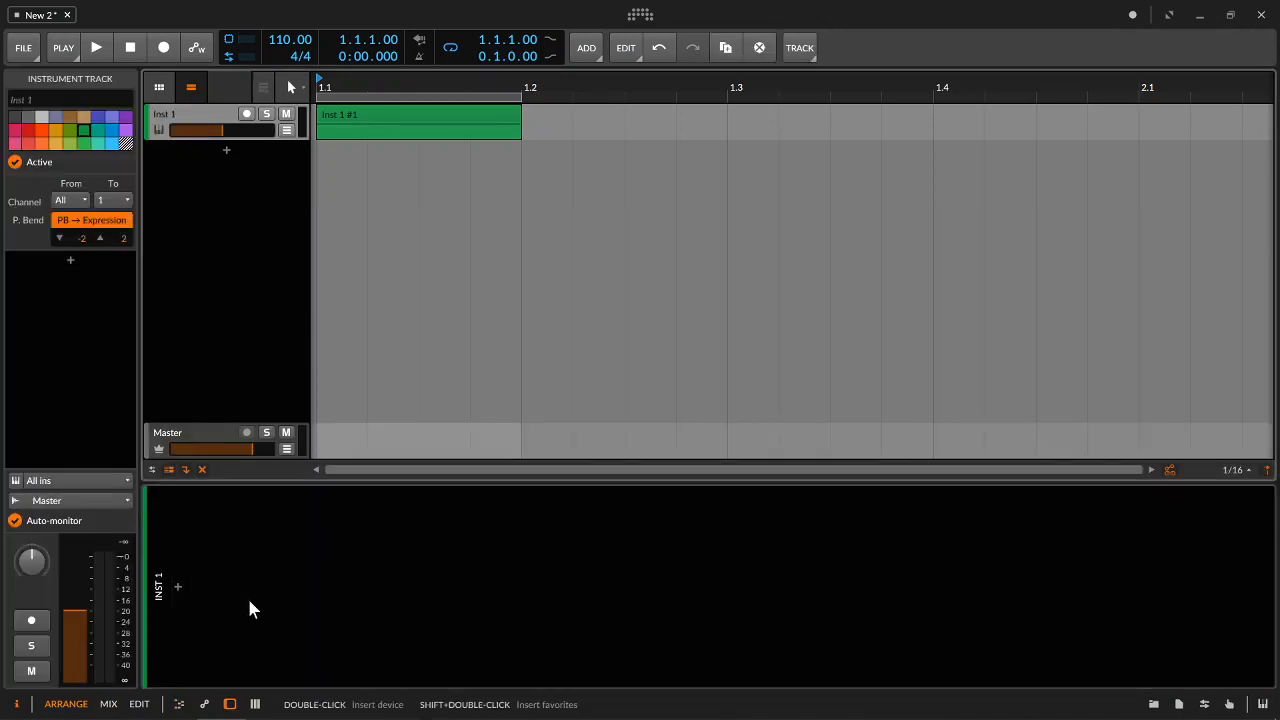
click(177, 588)
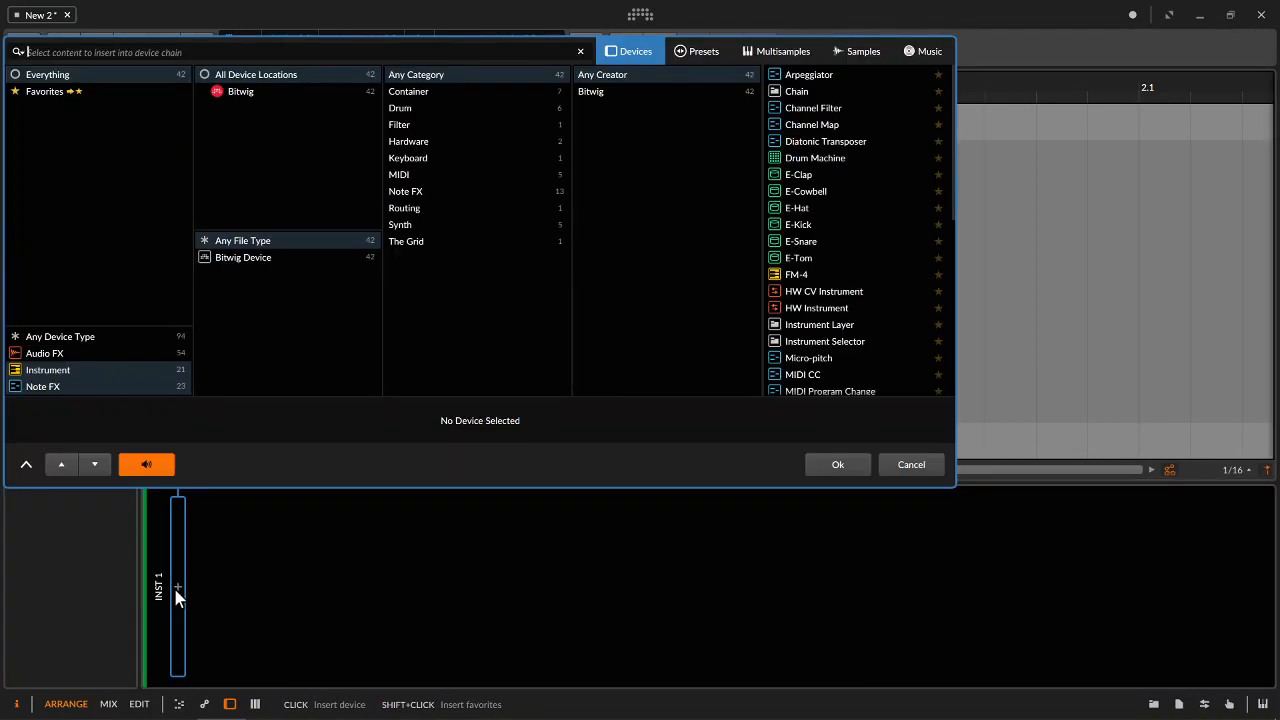
text(gri)
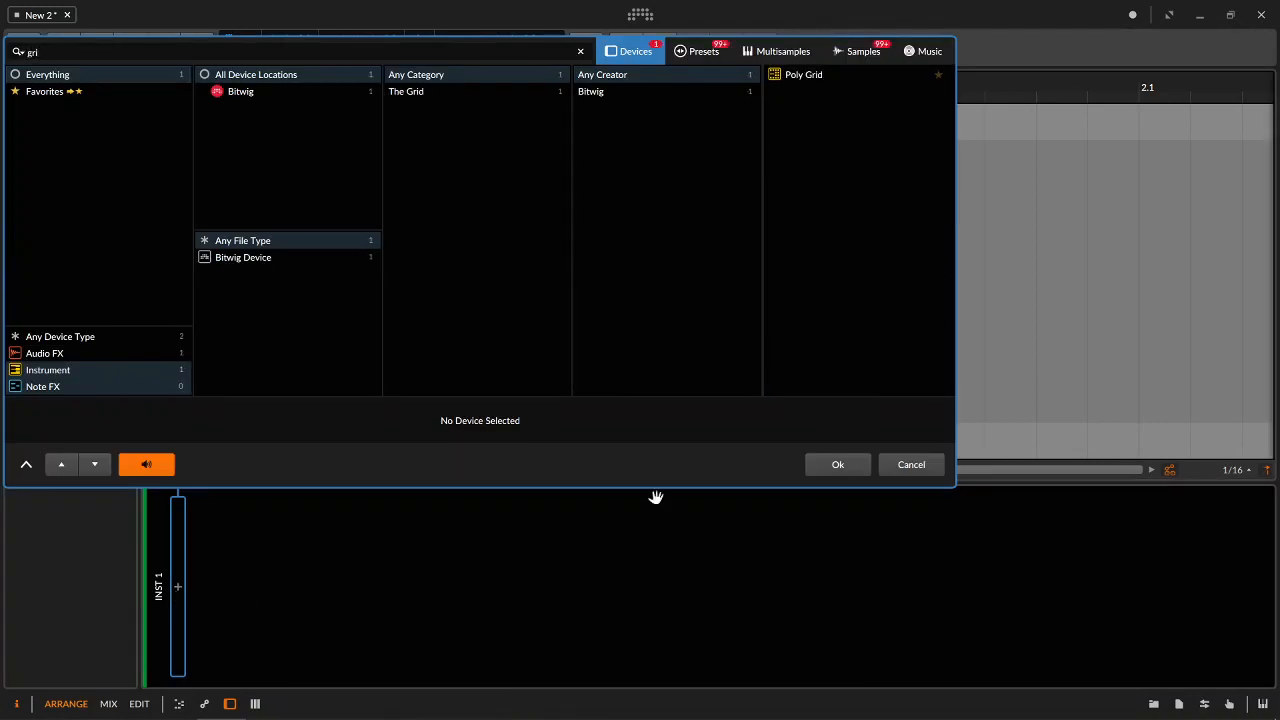
click(824, 80)
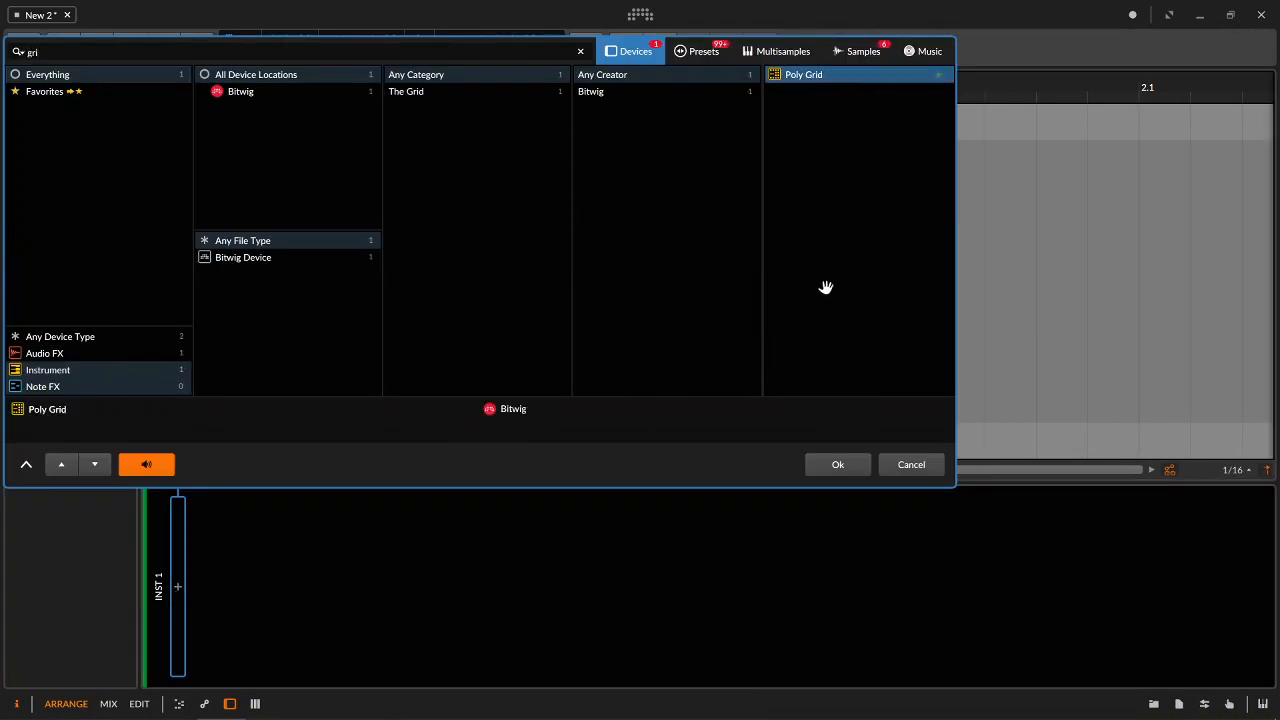
click(843, 466)
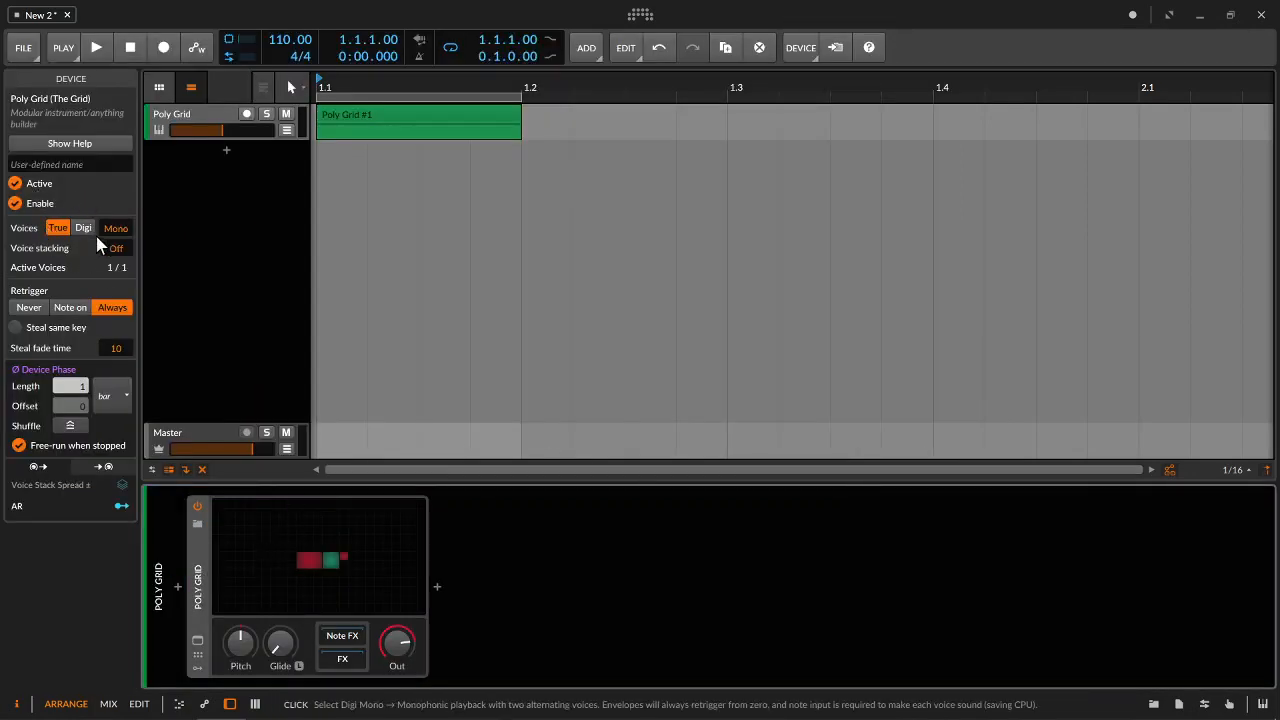
Turn off Free-run when stopped for the Poly Grid and set its device phase timebase to Quarter note
click(19, 446)
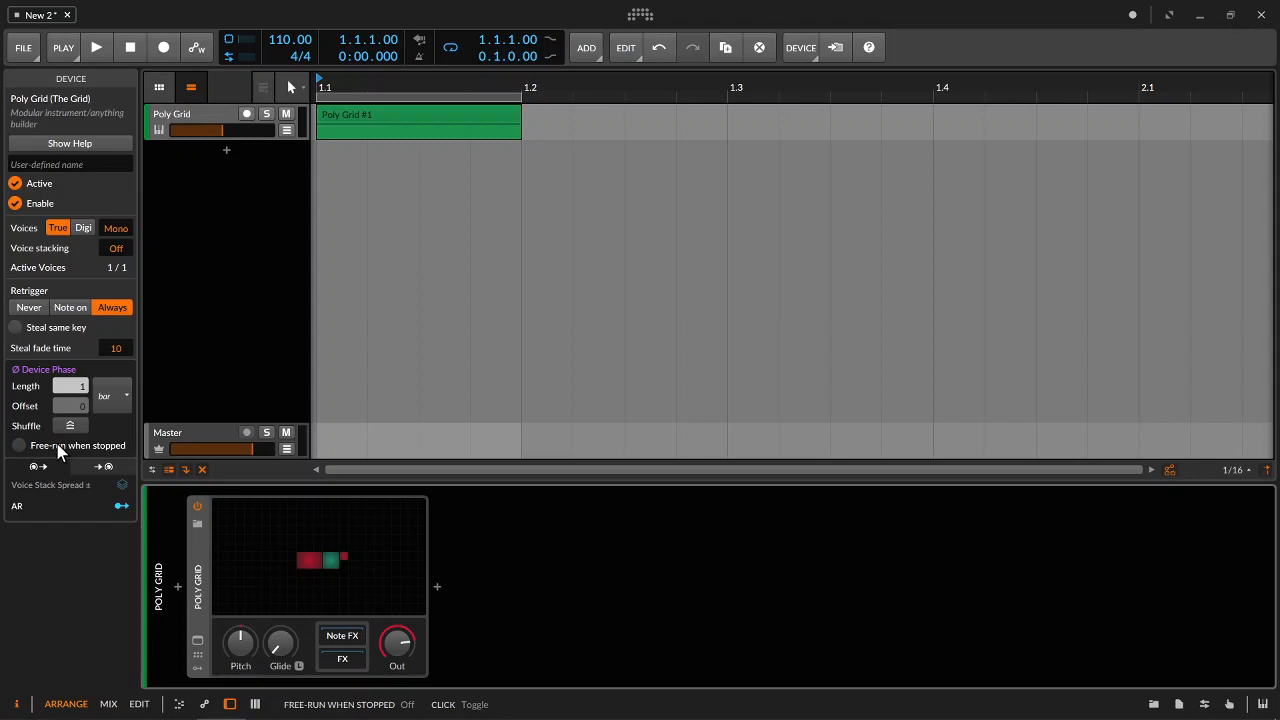
click(118, 400)
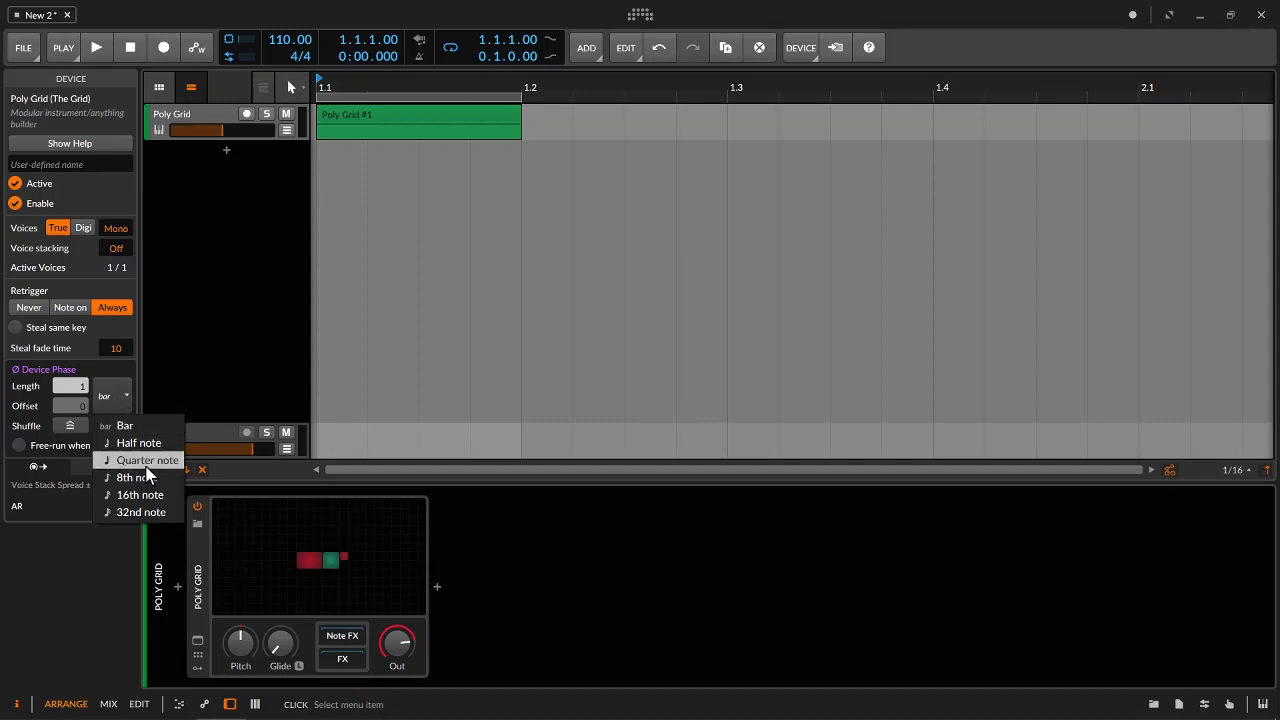
click(146, 465)
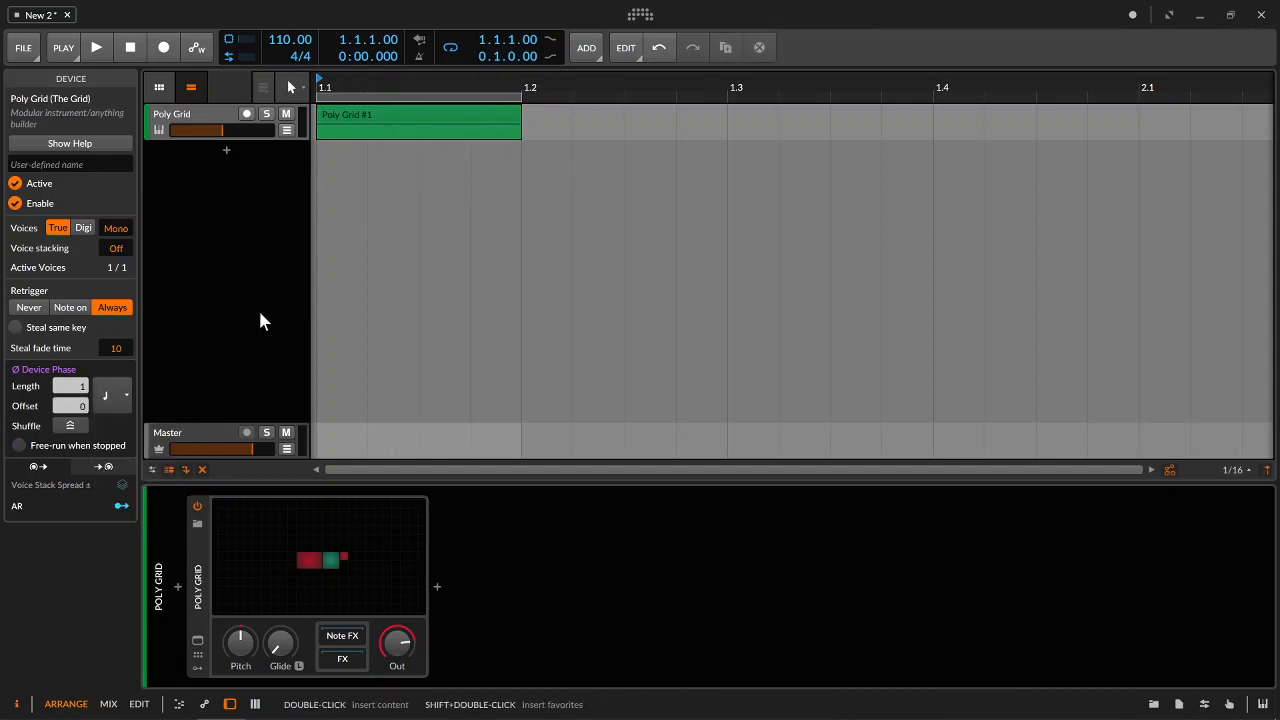
click(115, 405)
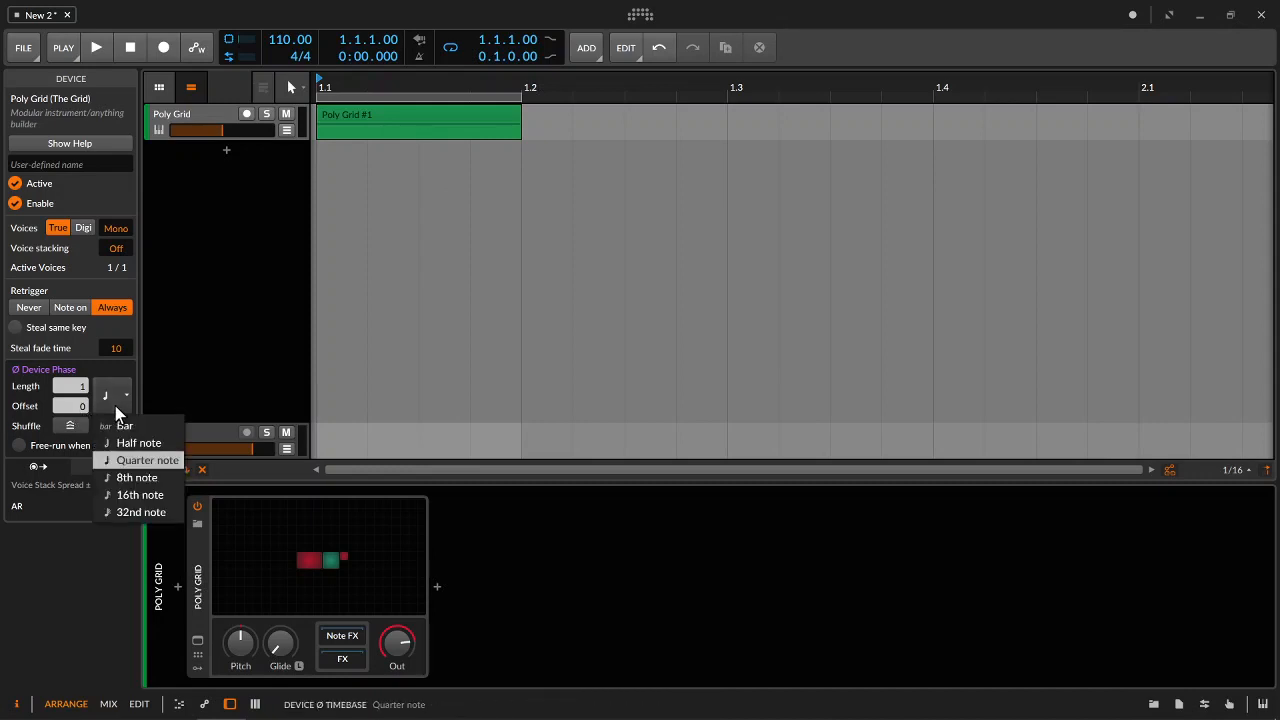
click(224, 334)
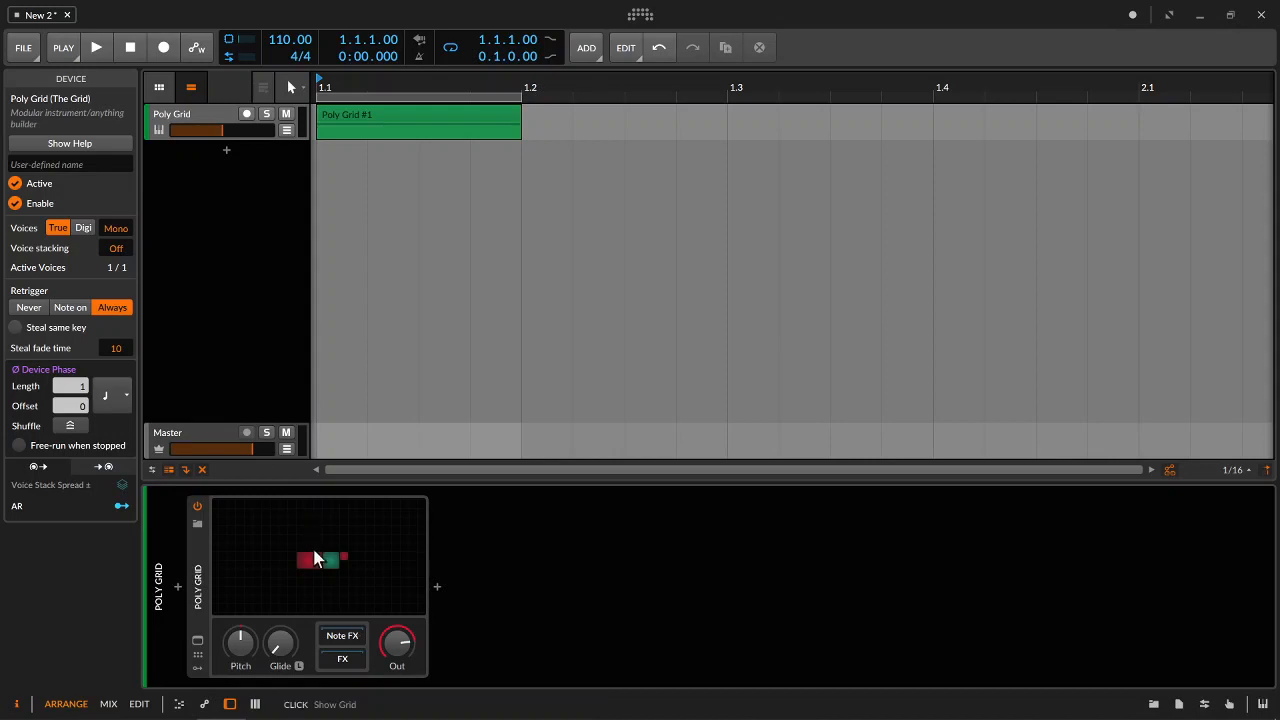
click(113, 408)
click(254, 330)
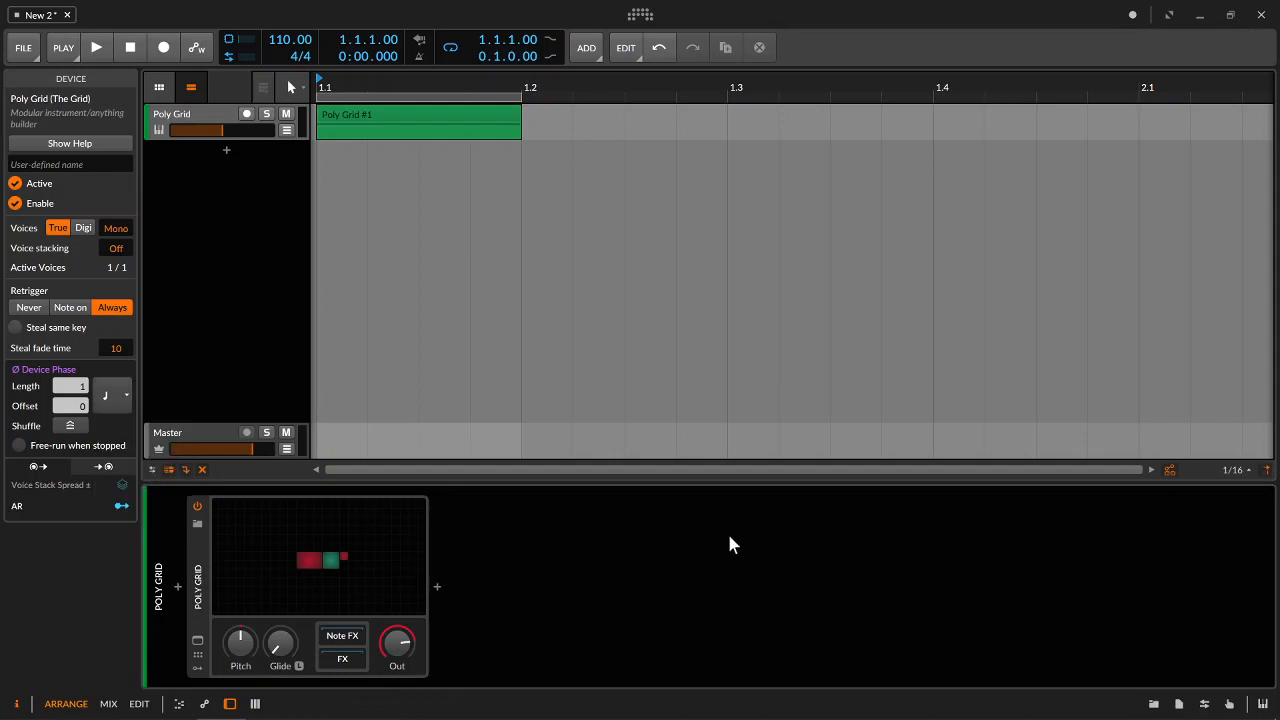
Search the devices for "os" and insert an Oscilloscope after the Poly Grid
click(437, 590)
text(o)
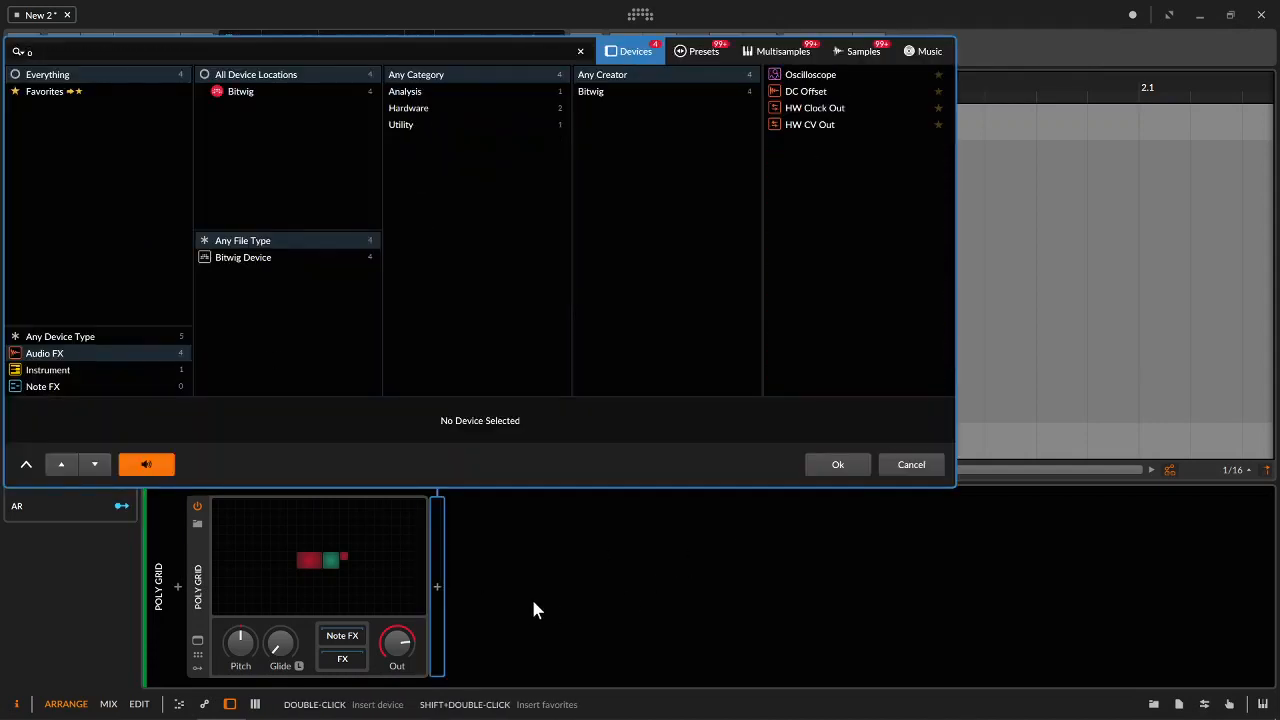
text(s)
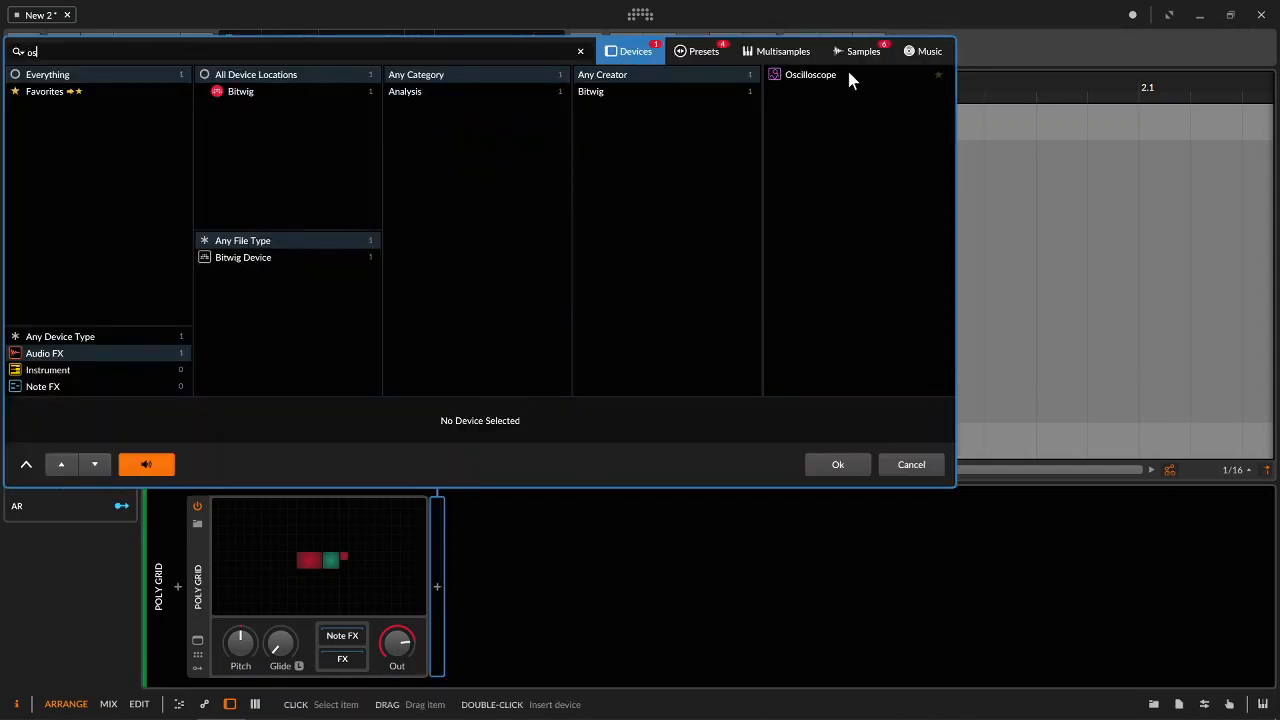
click(848, 74)
click(838, 464)
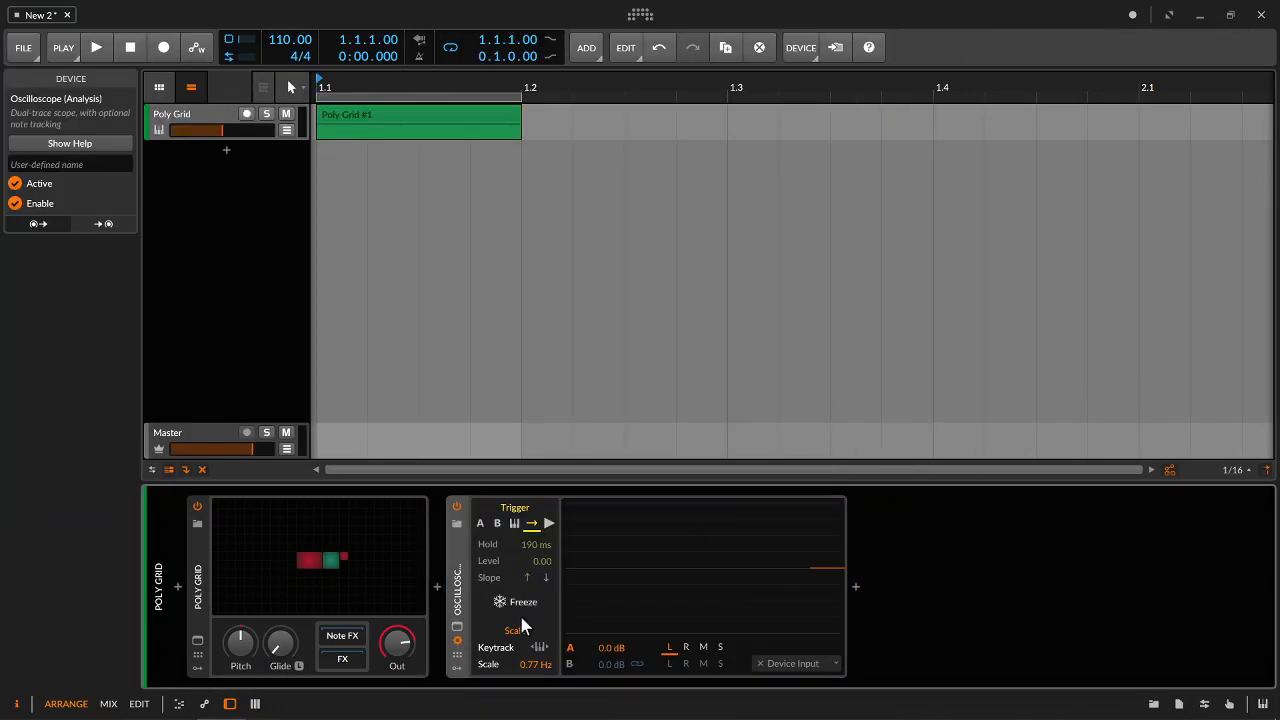
Set the Oscilloscope's scale to 10 Hz and its trigger mode to on Play
ctrl+click(528, 666)
text(10)
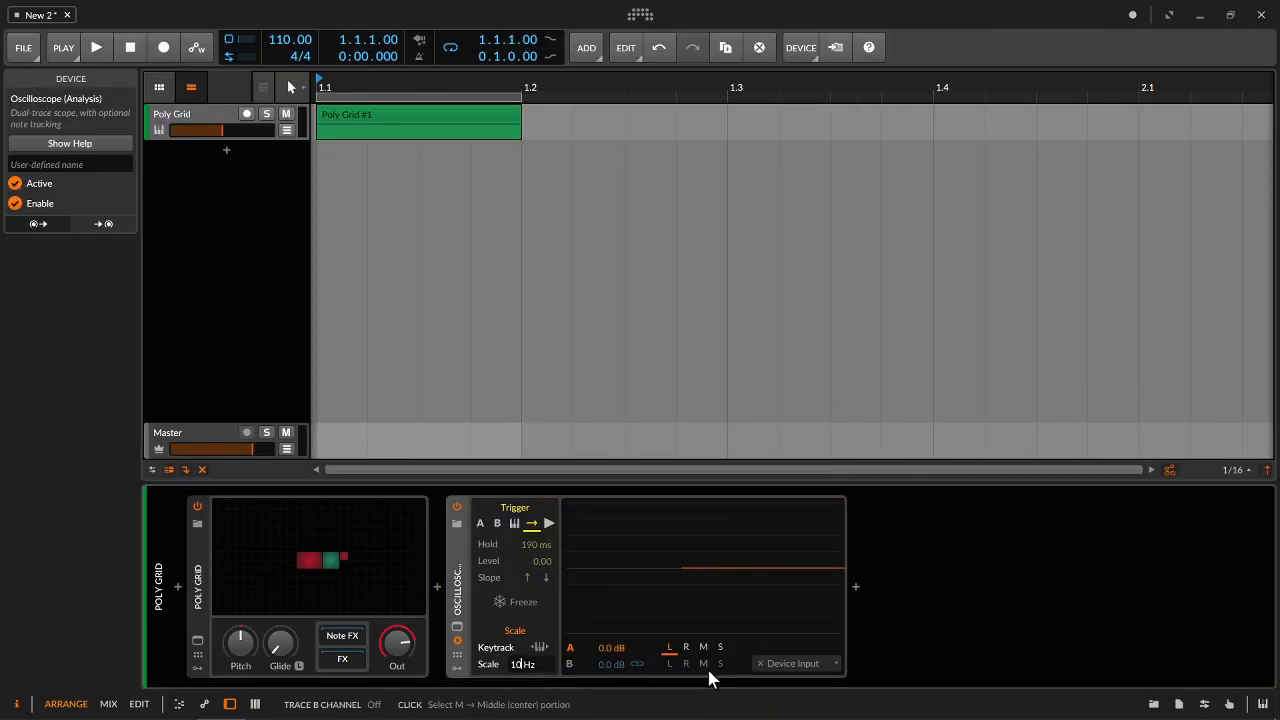
key(Return)
click(549, 525)
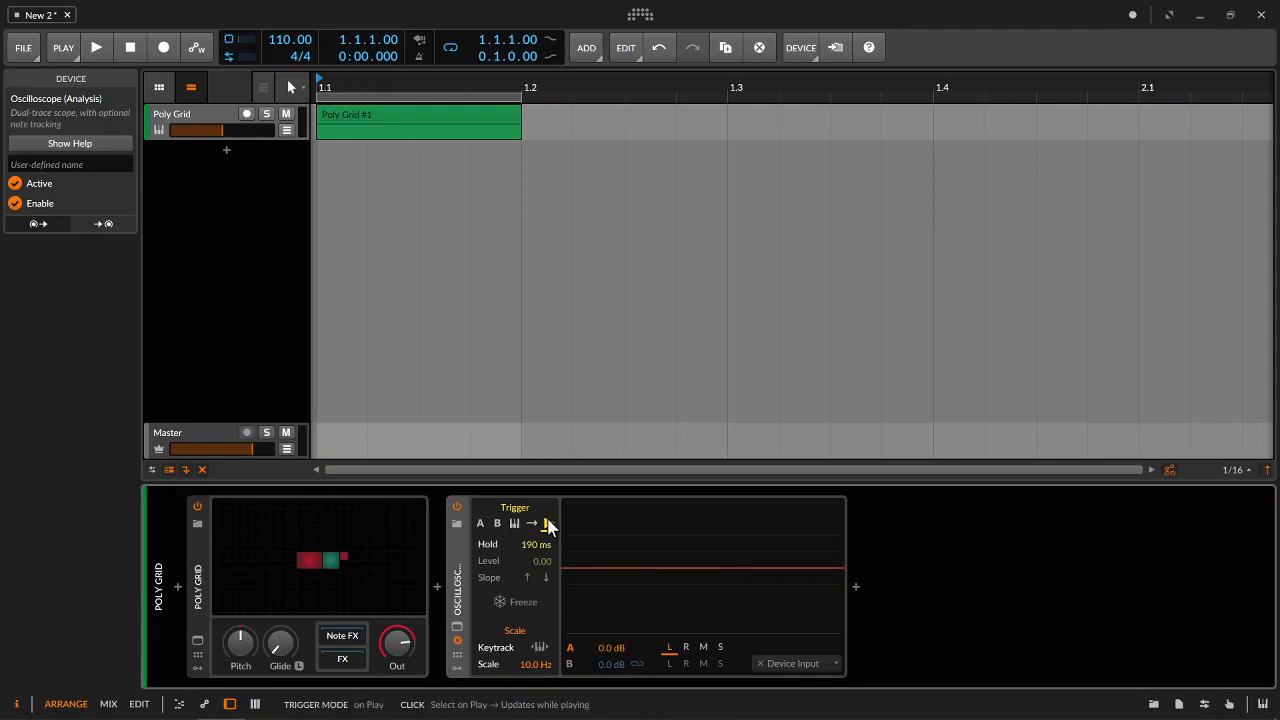
Raise the project tempo to 140 BPM and open the Poly Grid's patch in an enlarged editing area
drag(290, 40, 290, 27)
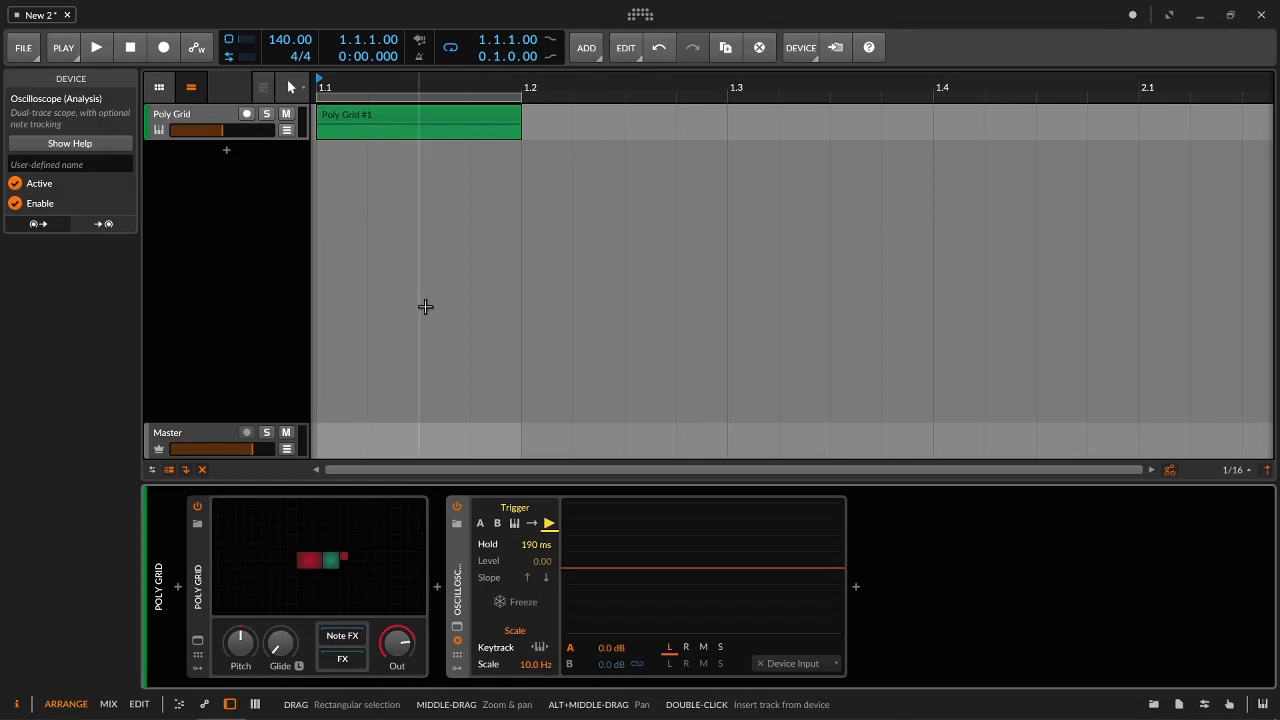
click(207, 560)
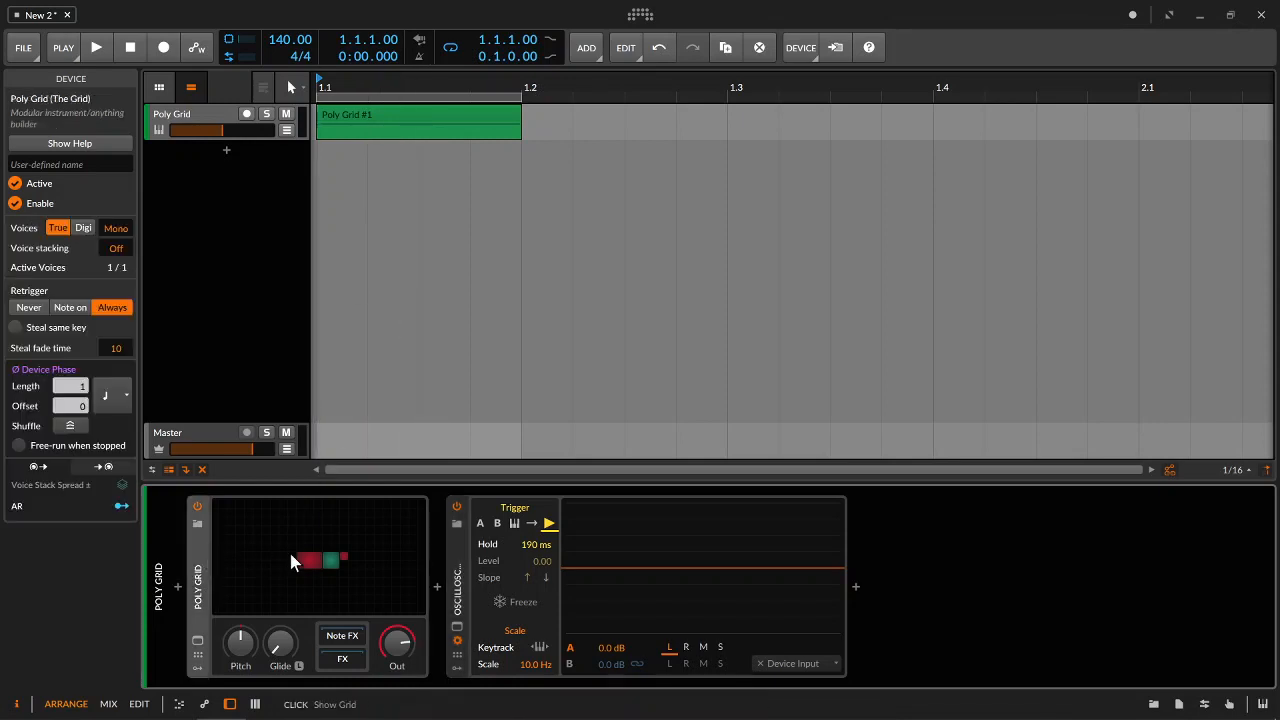
double_click(316, 563)
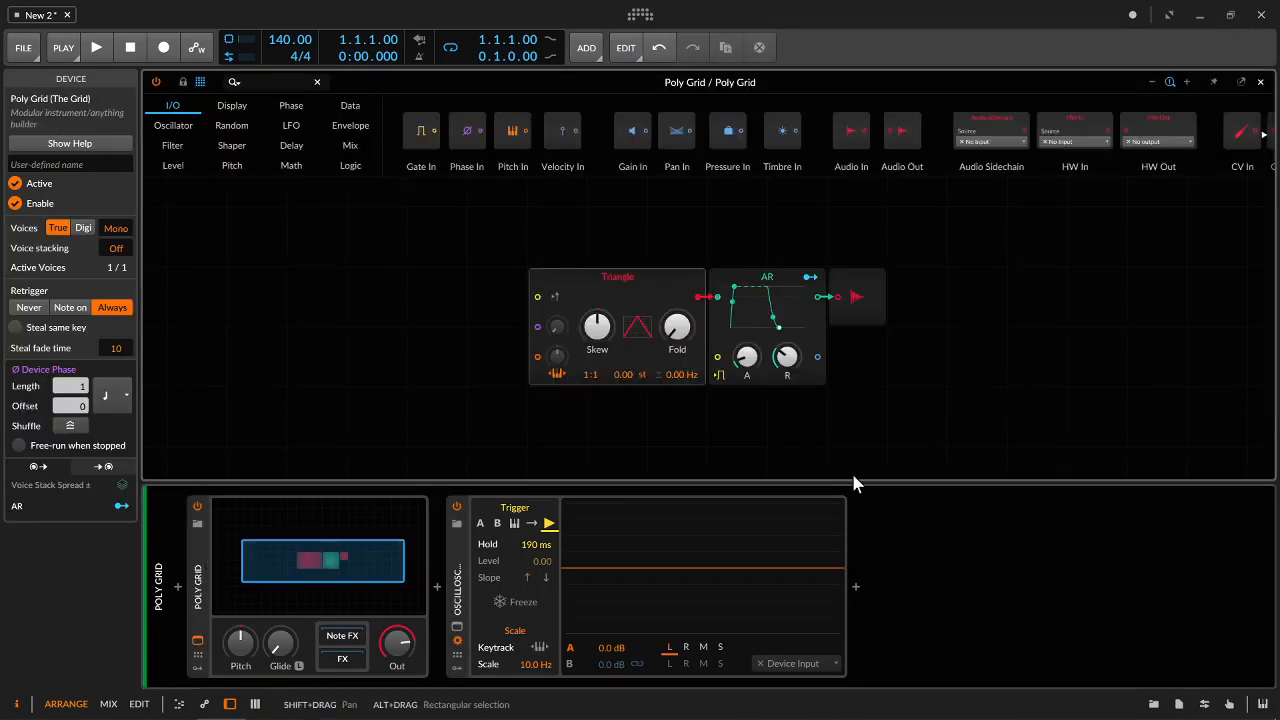
drag(843, 481, 848, 610)
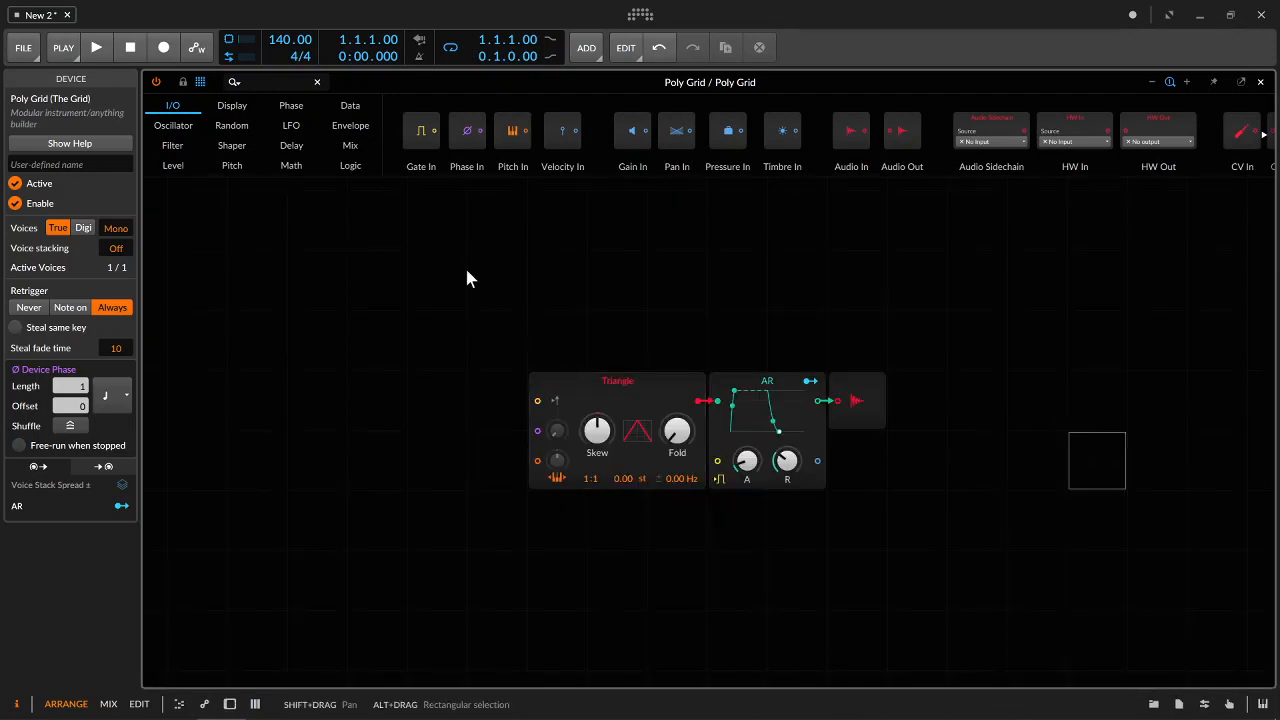
Delete the Triangle and AR modules from the patch and move the Audio Out module two grid cells to the right
drag(466, 272, 788, 574)
key(Delete)
click(800, 530)
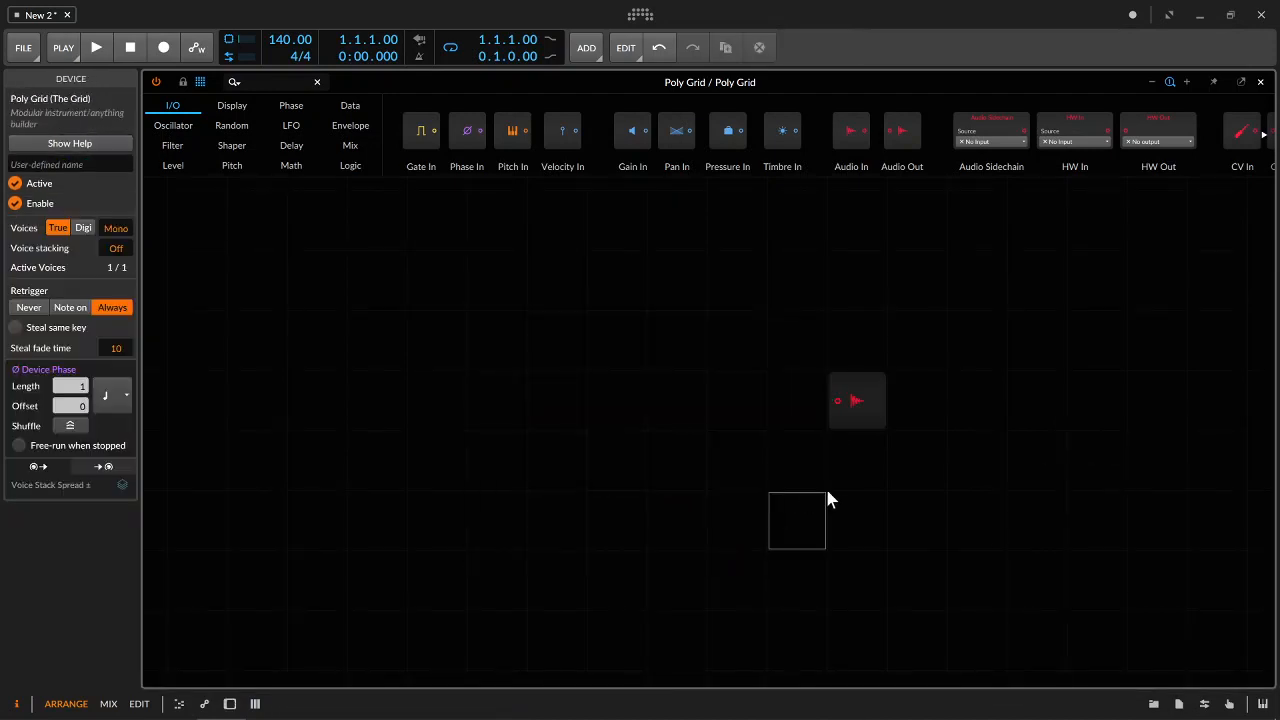
click(854, 406)
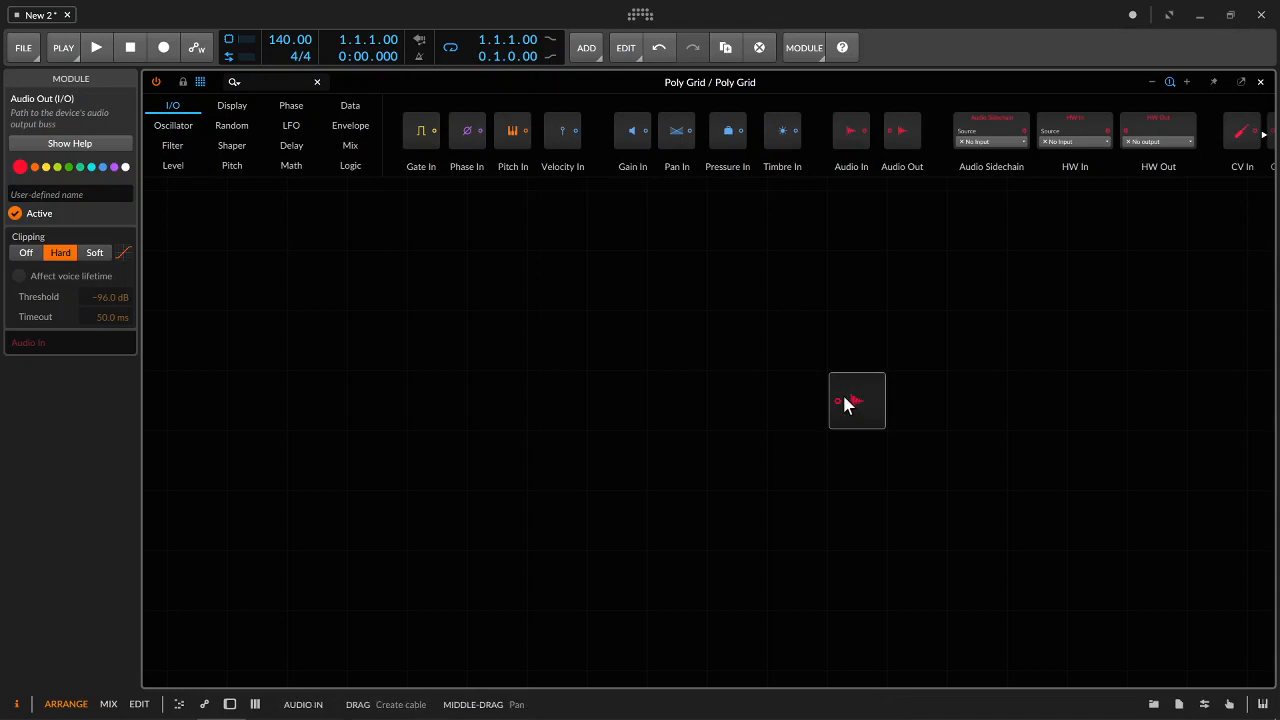
drag(854, 406, 999, 406)
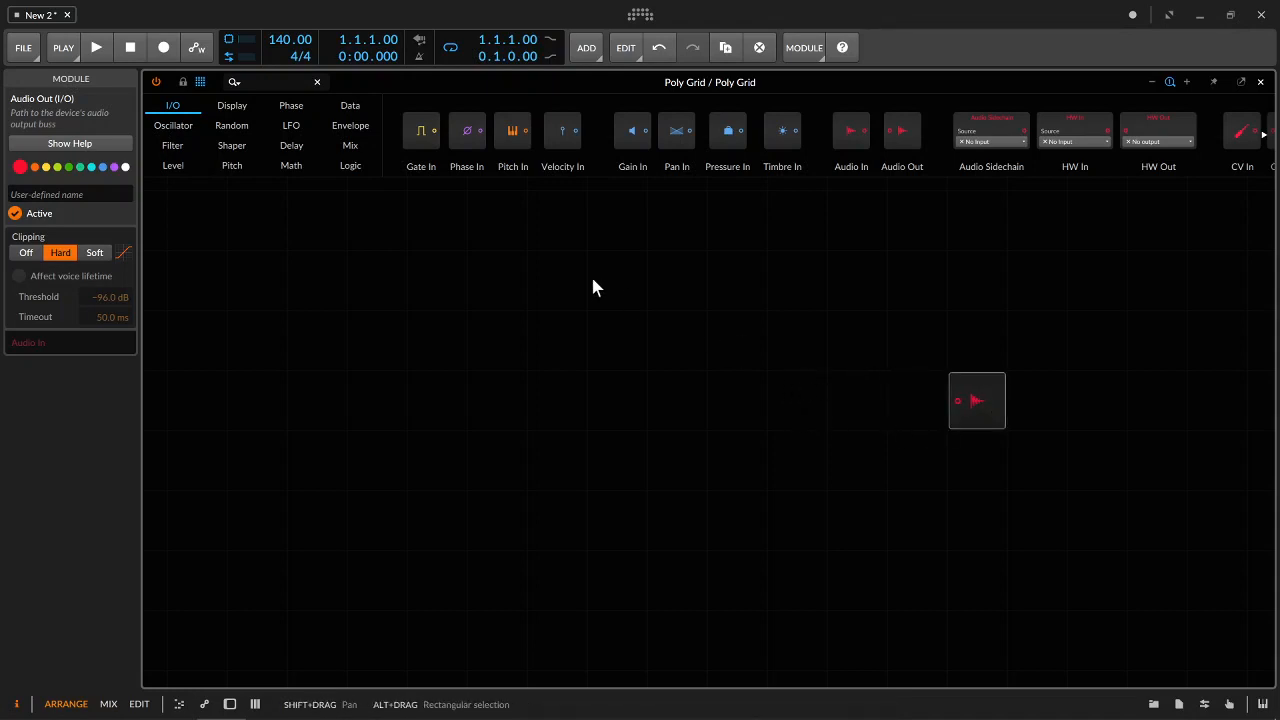
Add a Sine oscillator to the patch and move the Audio Out module four grid cells to the right
click(182, 127)
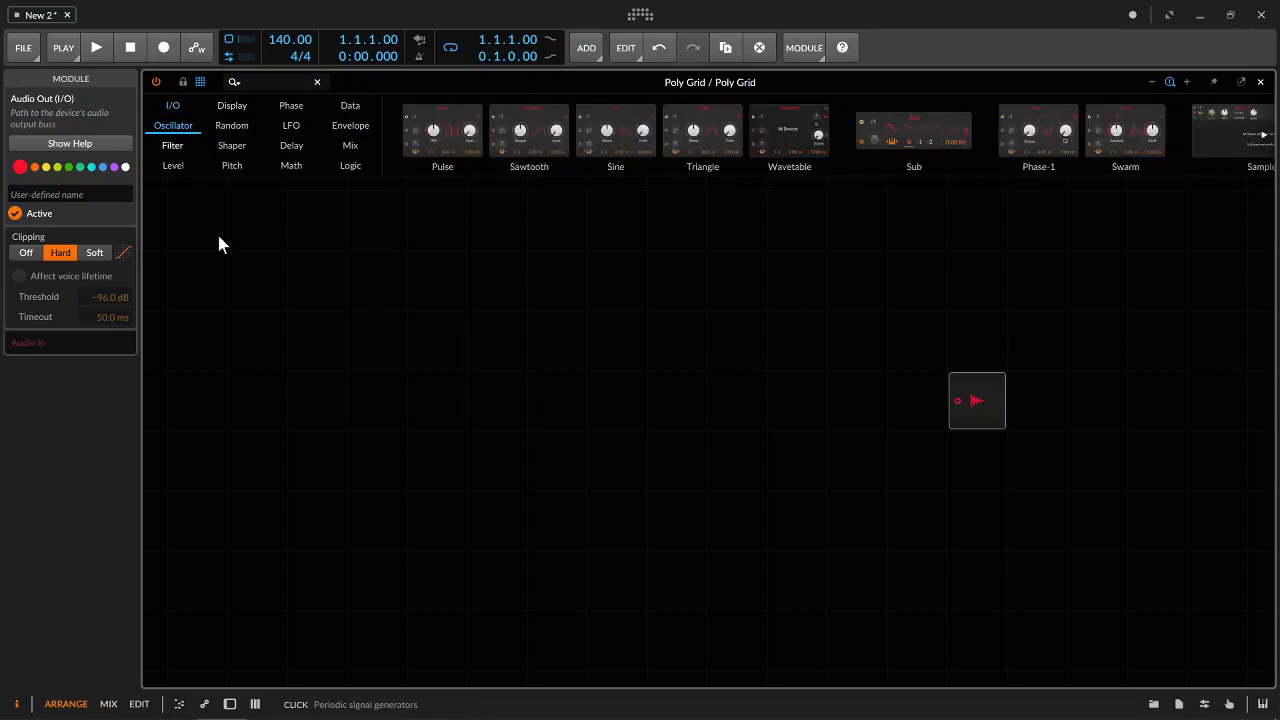
drag(615, 136, 374, 375)
click(431, 383)
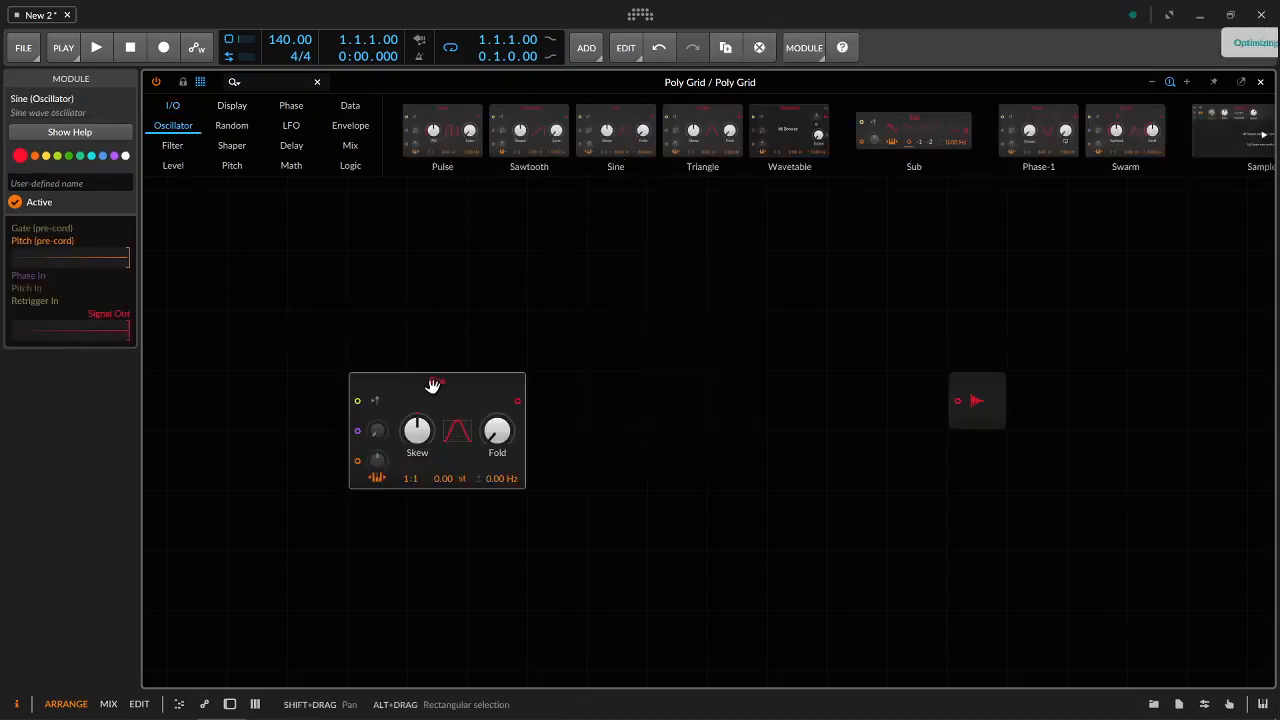
drag(988, 408, 1198, 423)
click(455, 380)
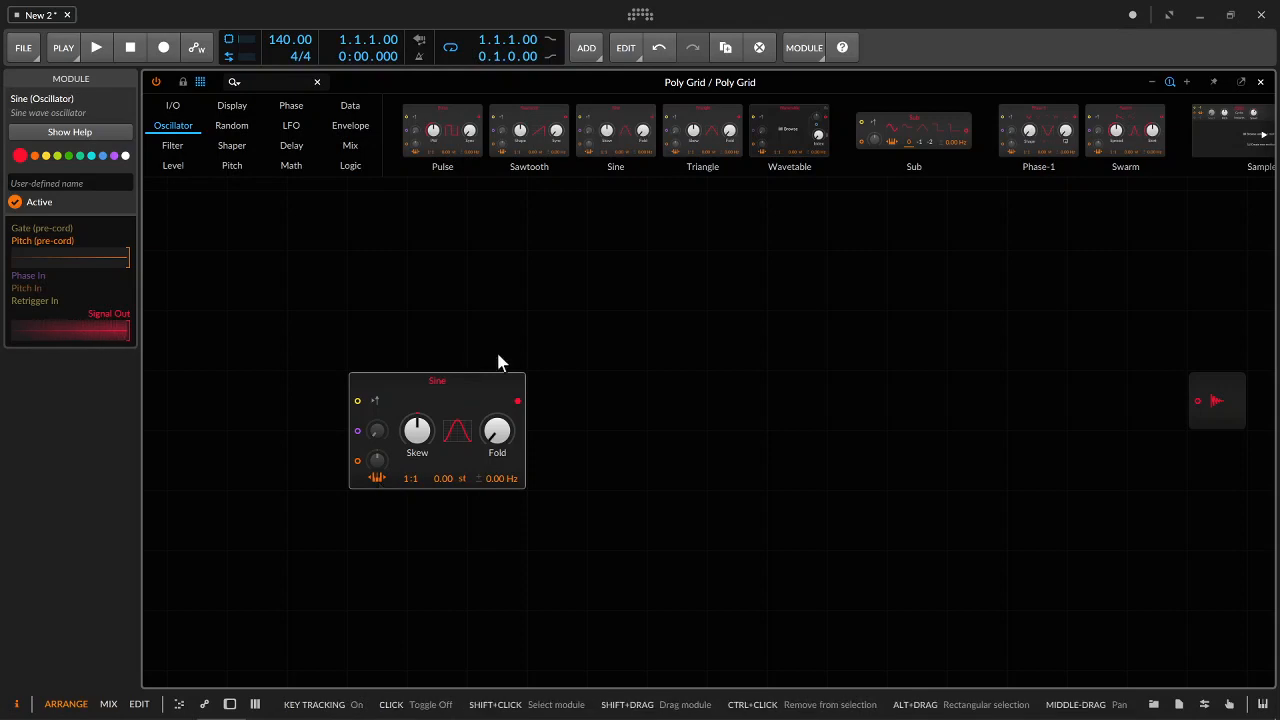
Add a Gate In module feeding the Sine's retrigger input and a Pitch In module feeding its pitch input
click(177, 110)
drag(423, 134, 359, 414)
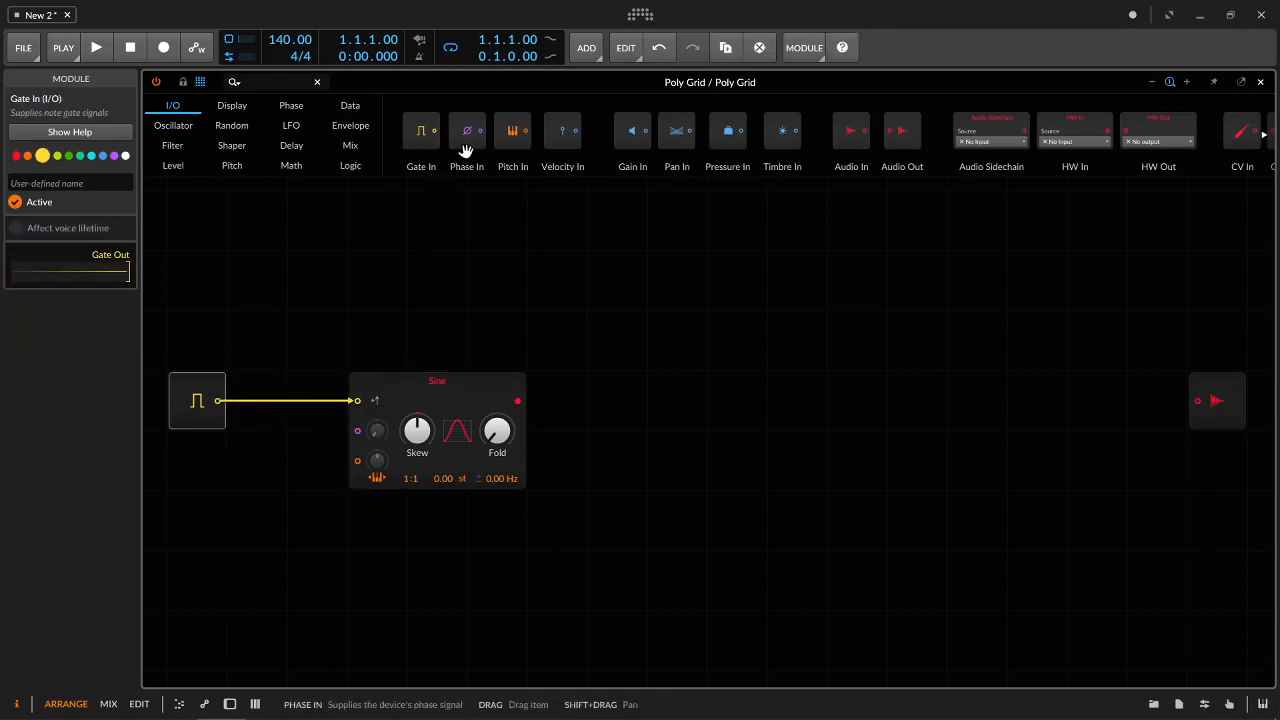
drag(527, 155, 377, 410)
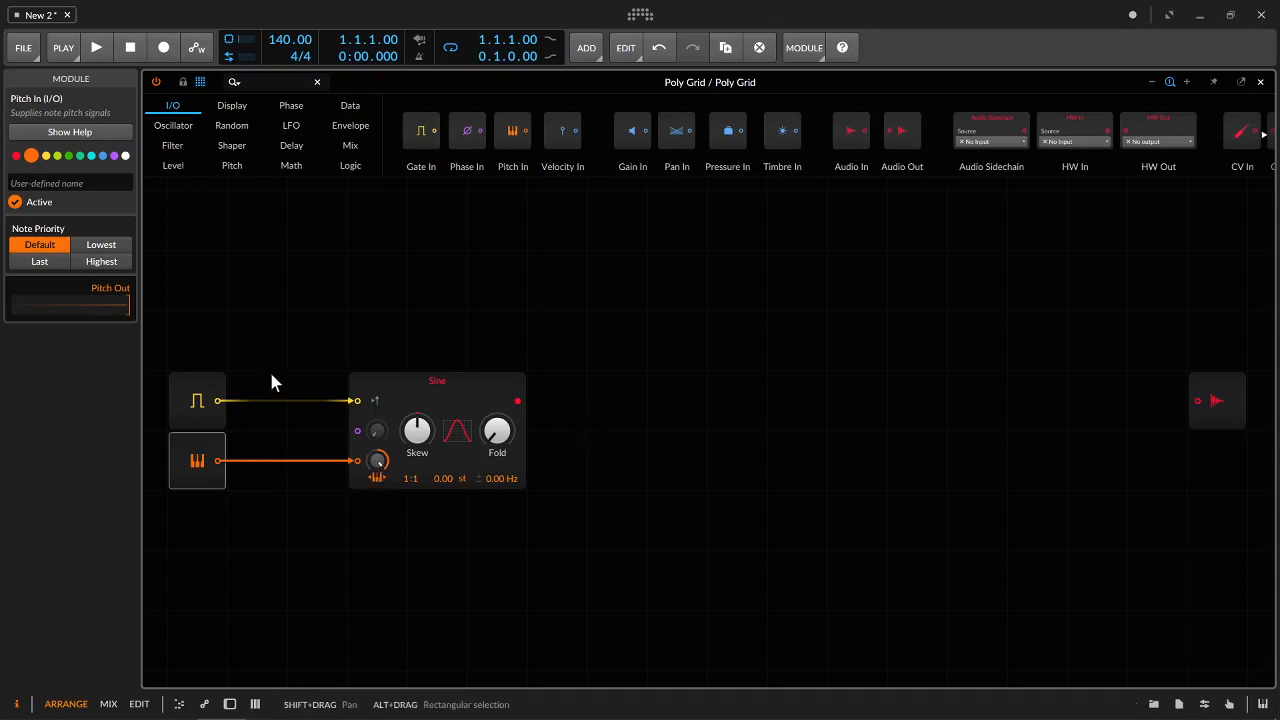
View the Sine module's interactive help and try out higher Skew and Fold settings there
click(396, 378)
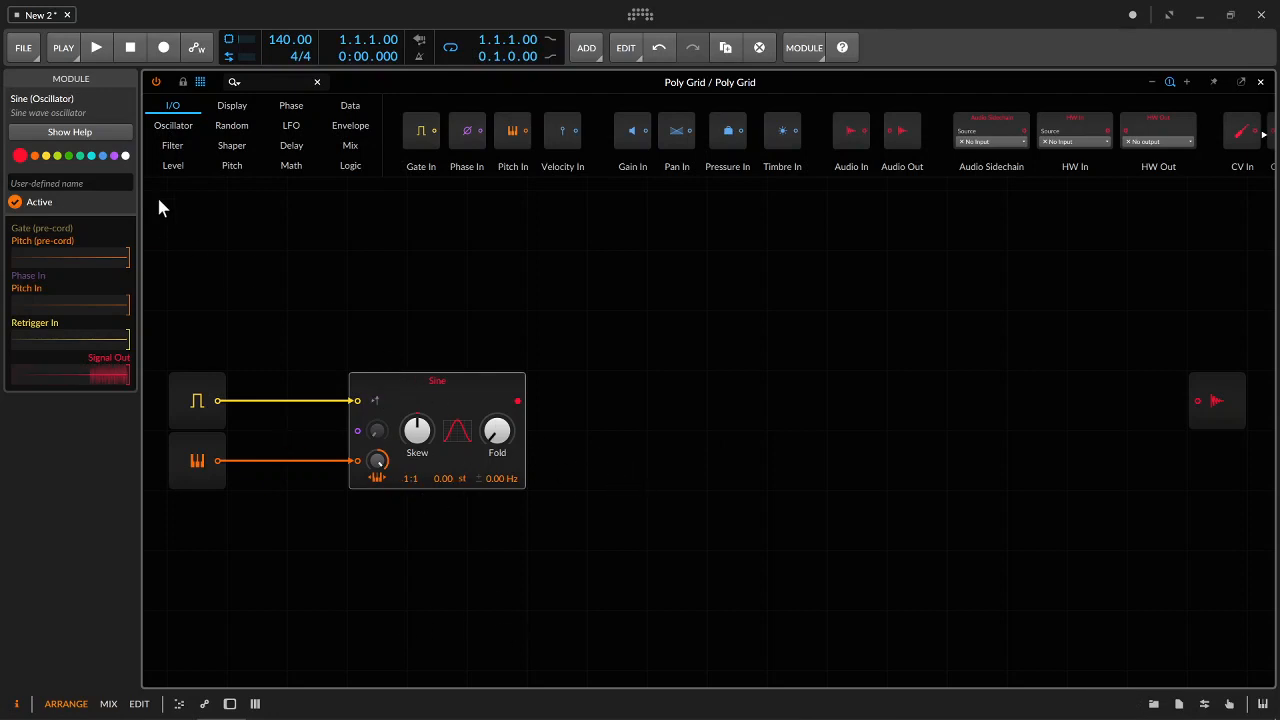
click(70, 134)
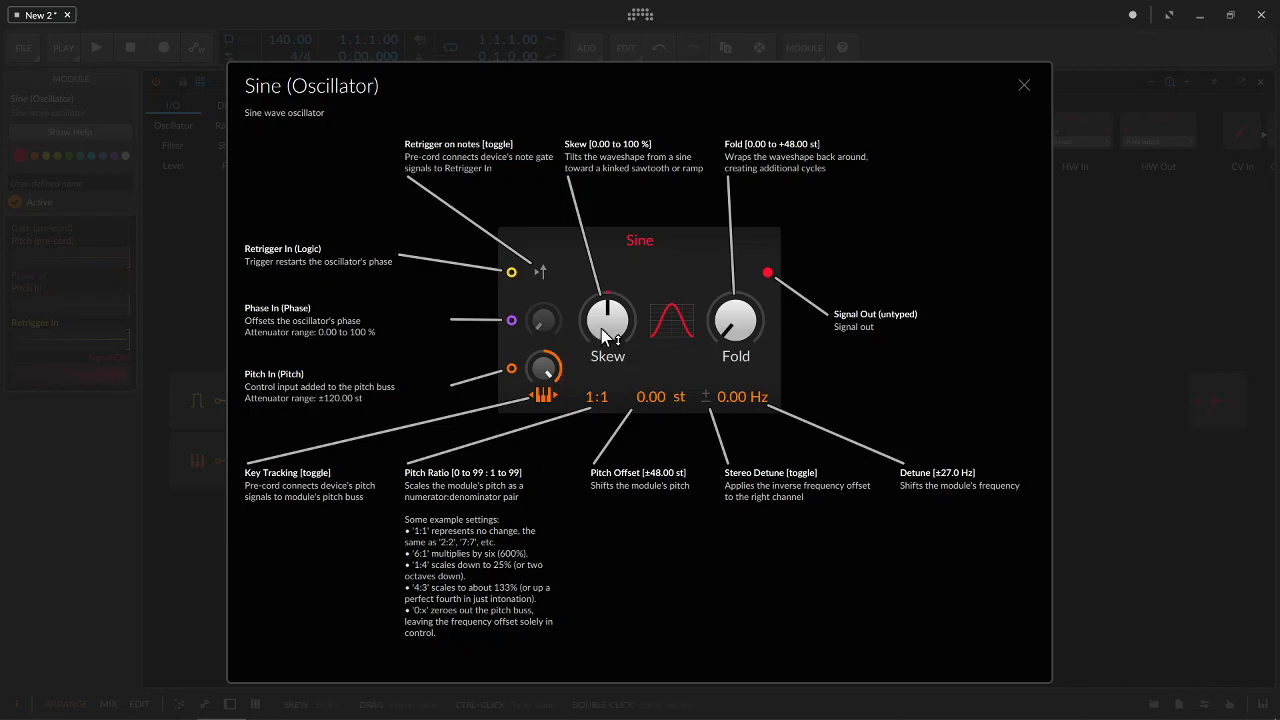
mouse_move(602, 328)
mouse_down()
mouse_move(611, 318)
mouse_move(620, 330)
mouse_move(592, 322)
mouse_up()
drag(720, 340, 718, 328)
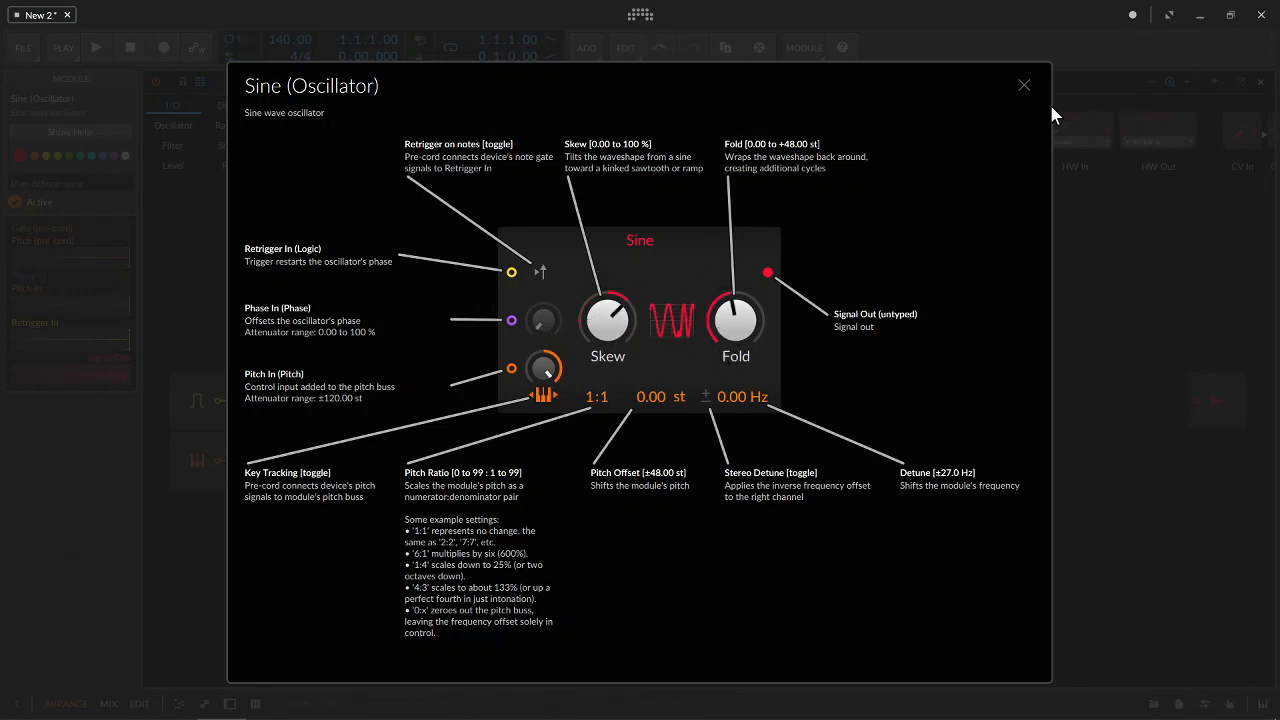
click(1025, 85)
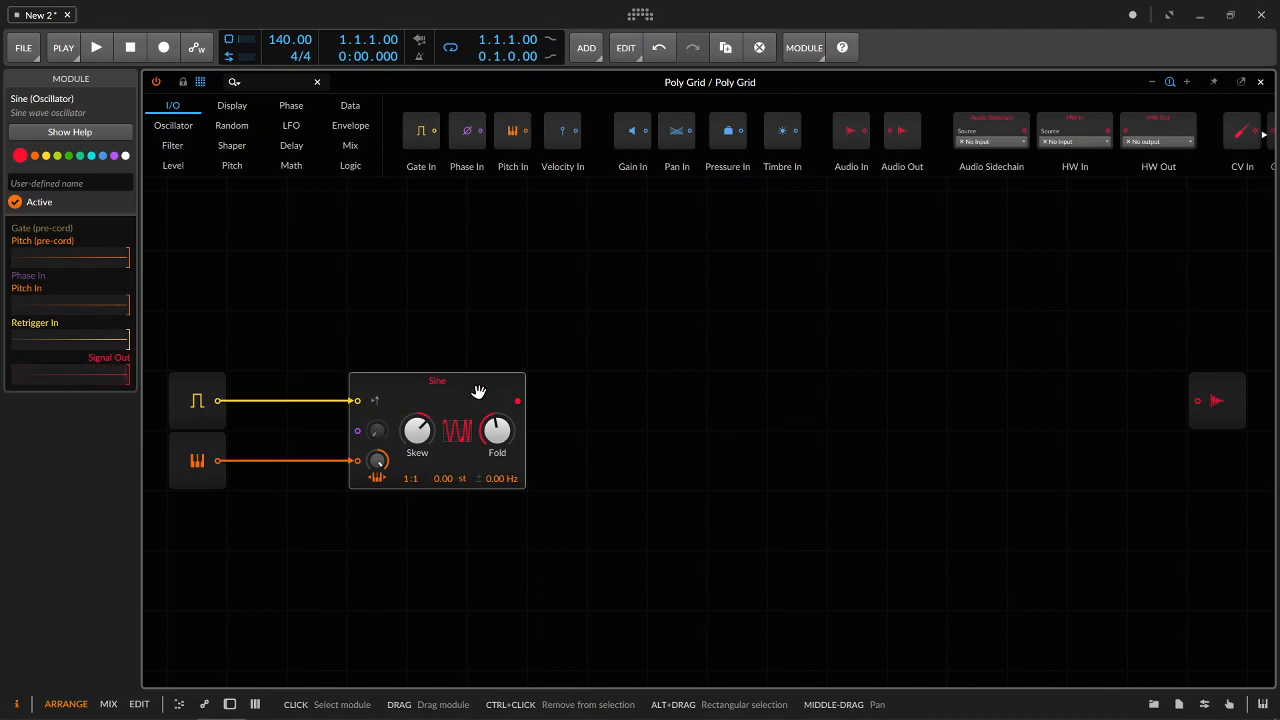
Reset the Sine's Skew and Fold to their defaults from within its interactive help
click(40, 134)
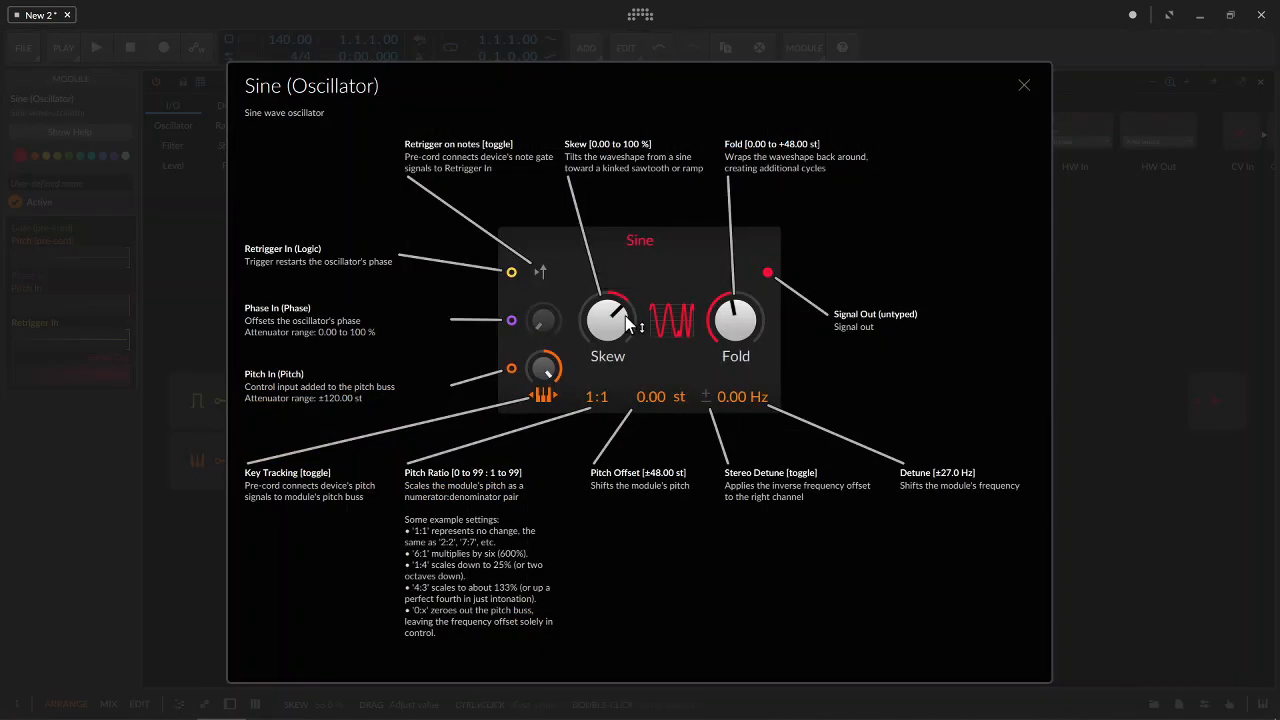
double_click(625, 316)
double_click(735, 322)
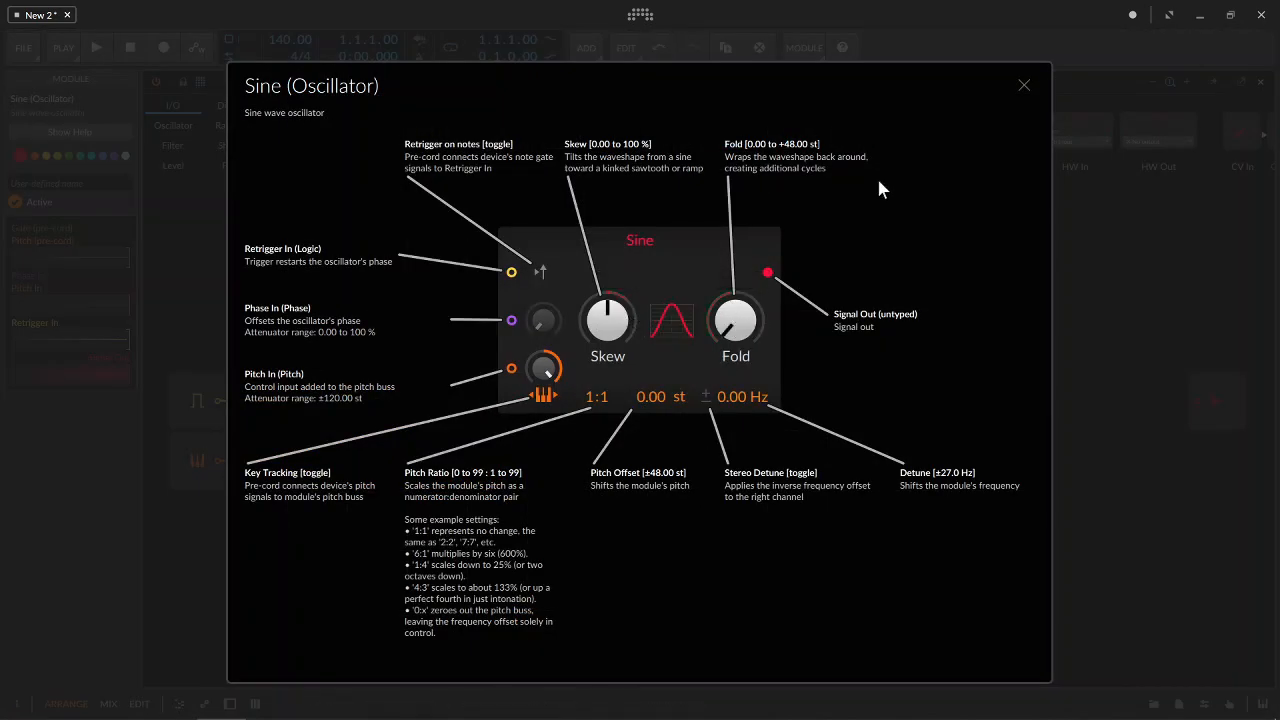
click(1024, 85)
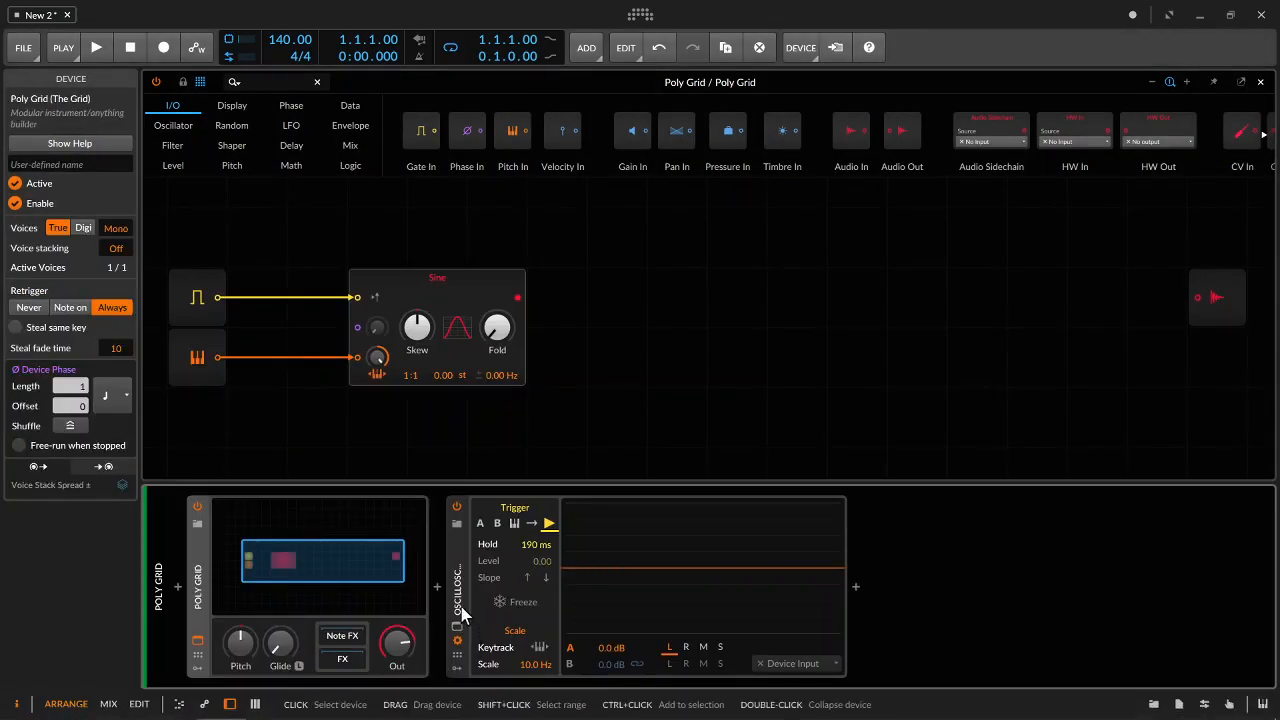
Examine the Oscilloscope's help page for its trigger, scale and trace controls
click(464, 600)
click(55, 145)
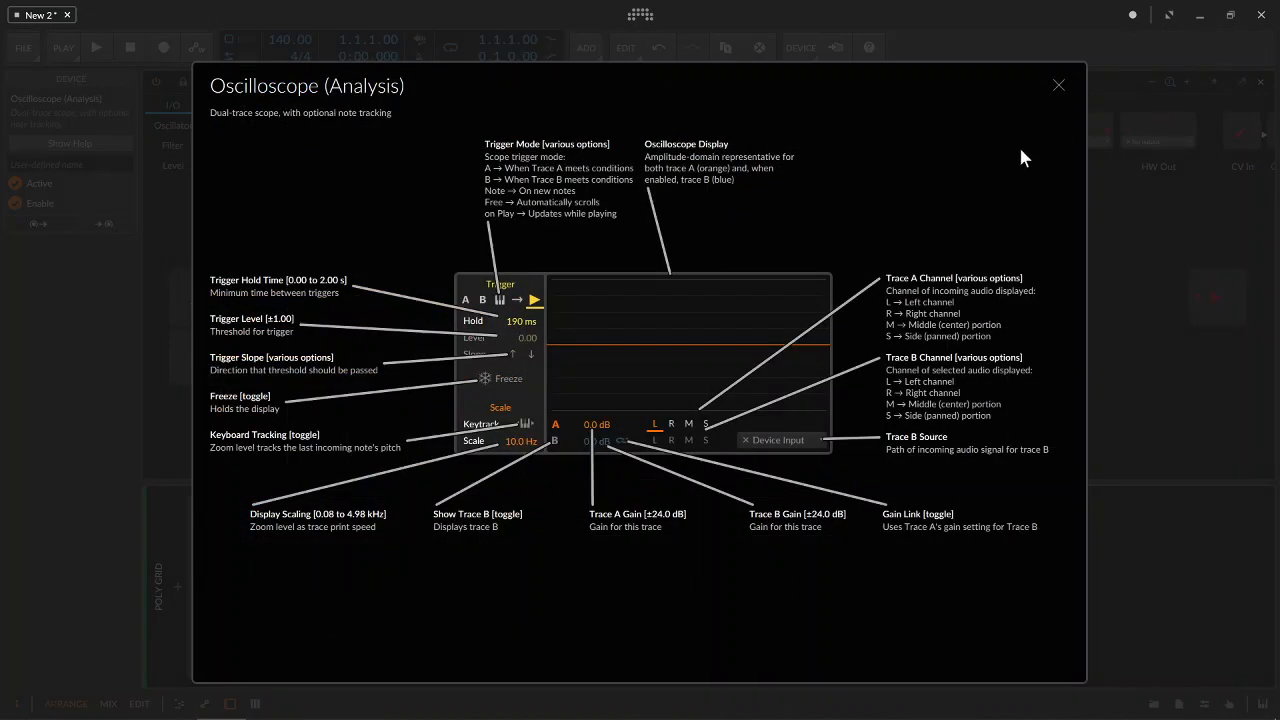
click(1057, 86)
Search the devices for "f", filter to instruments and insert an FM-4 after the Oscilloscope
click(856, 587)
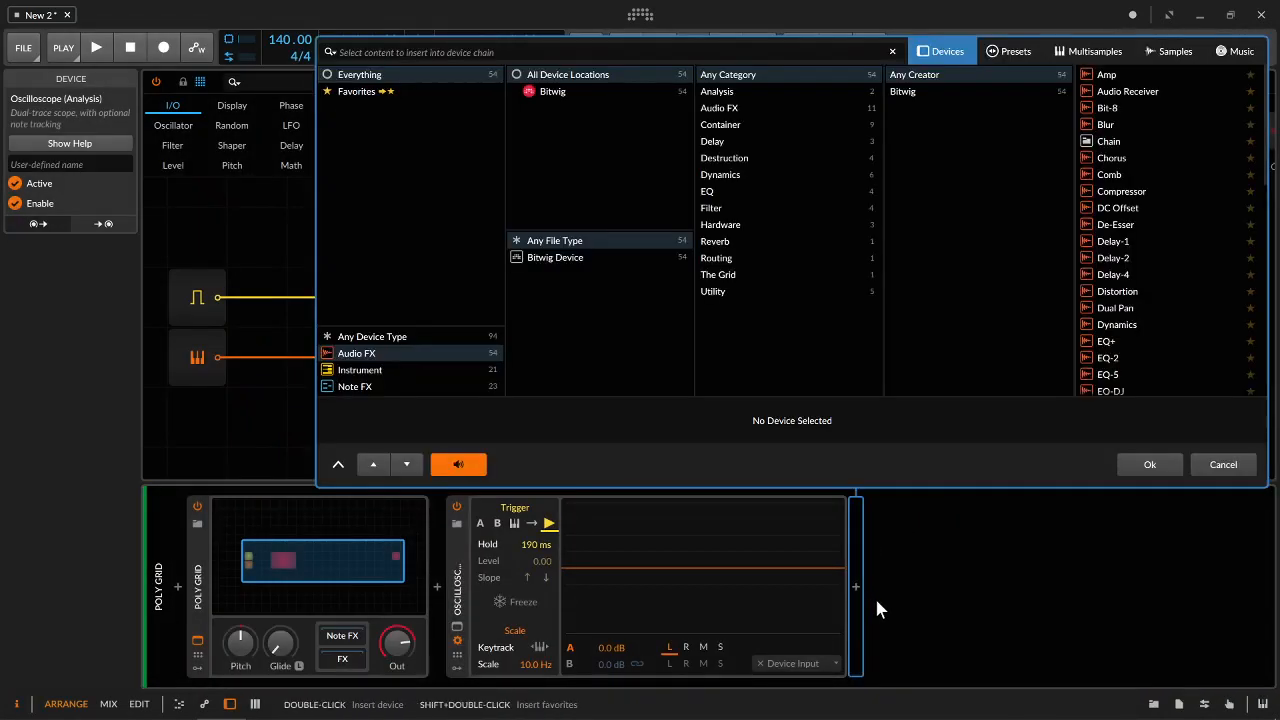
text(fm)
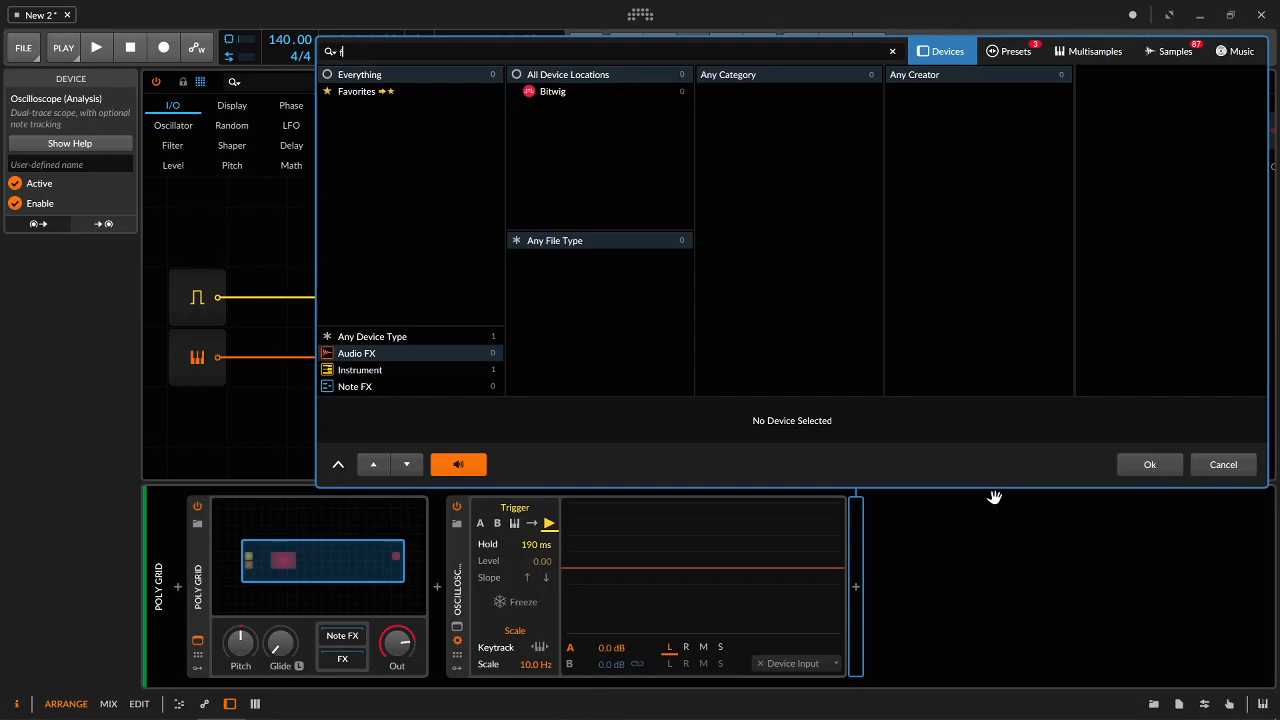
key(BackSpace)
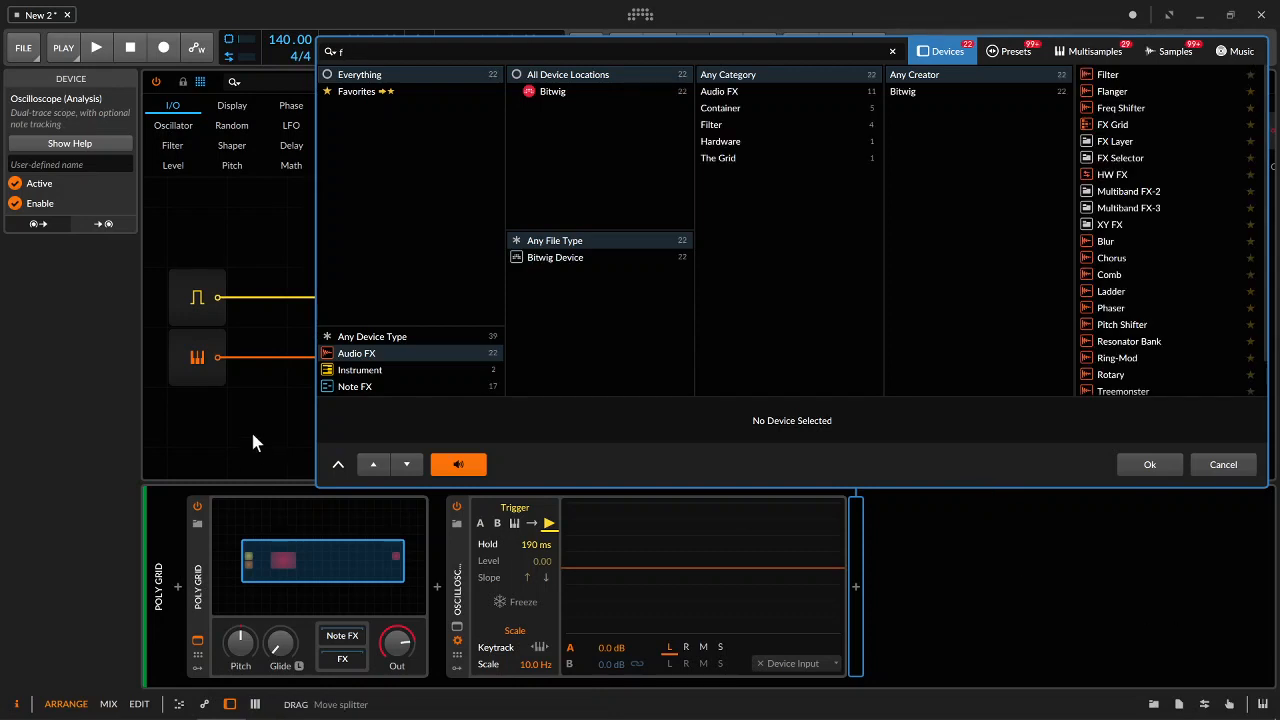
click(362, 371)
click(1110, 75)
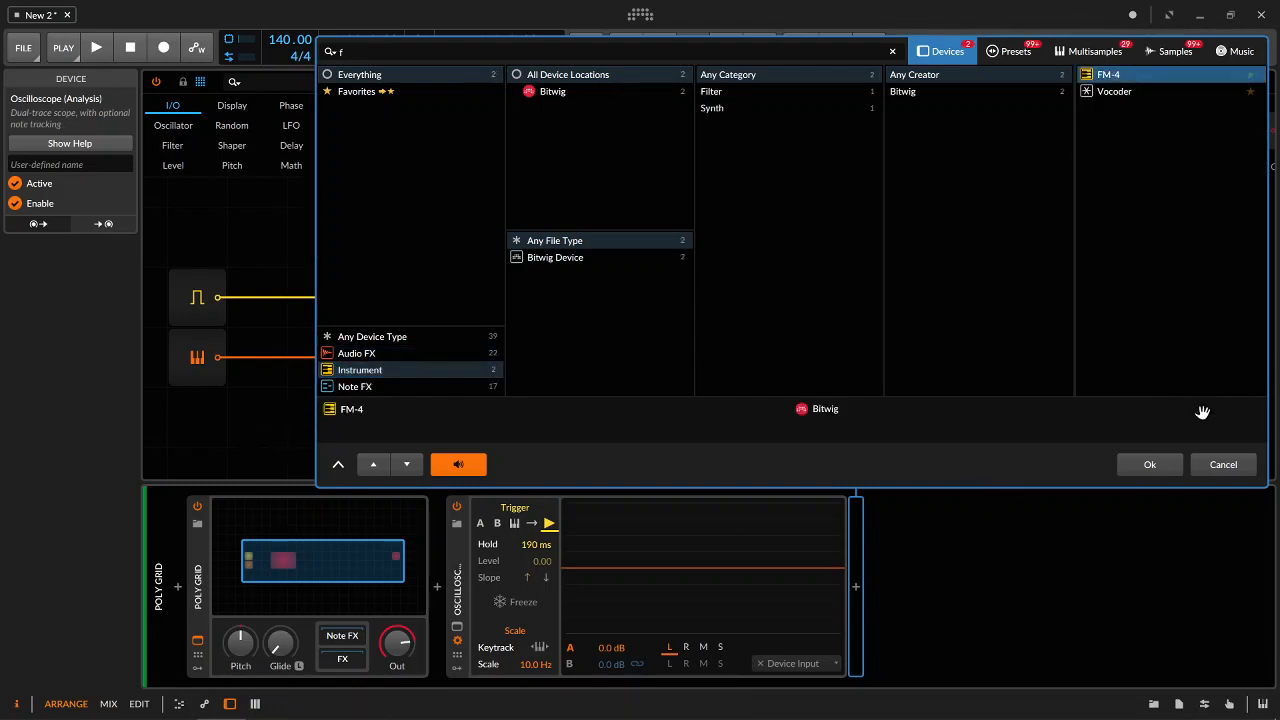
click(1150, 464)
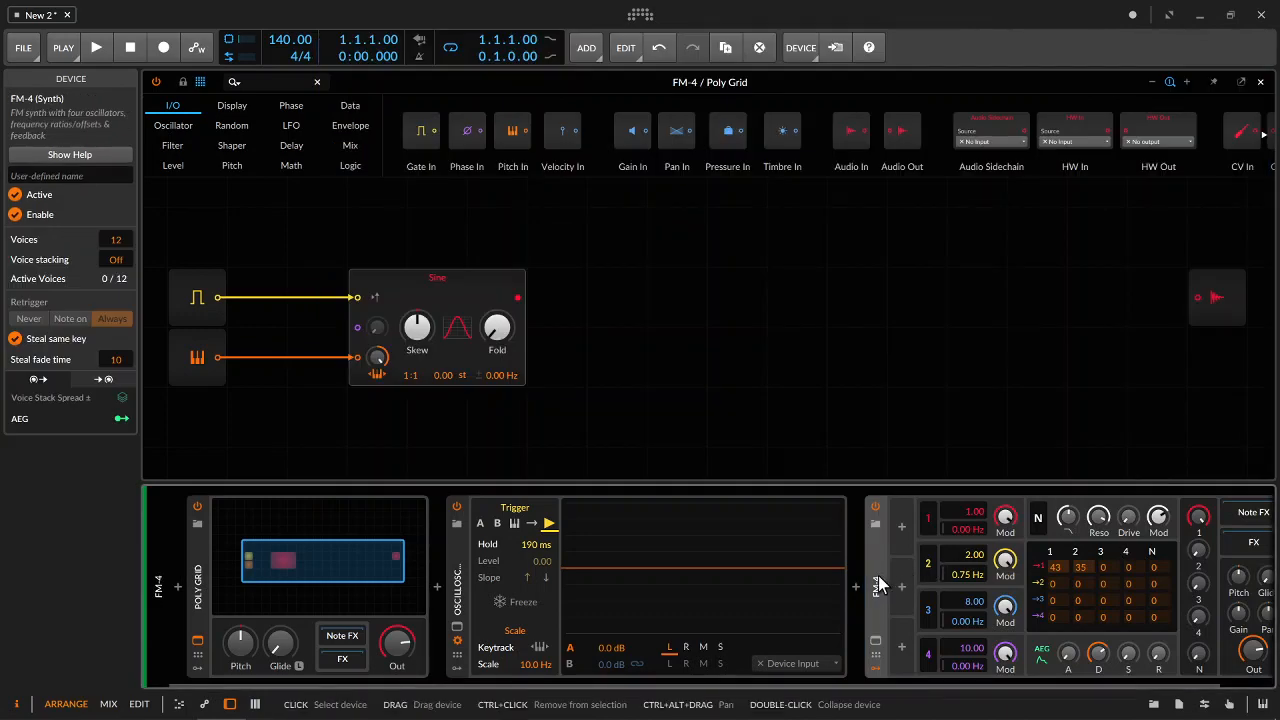
View the FM-4's help page and delete the FM-4 from the device chain
click(100, 155)
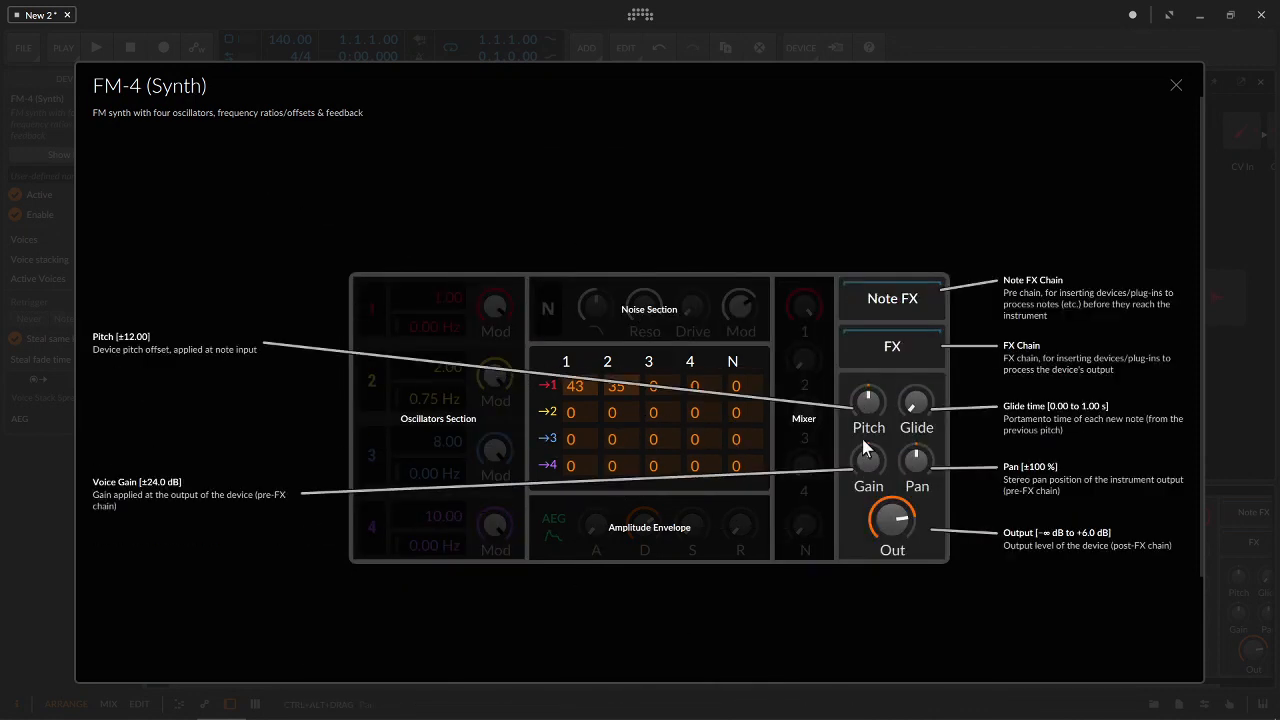
click(1176, 85)
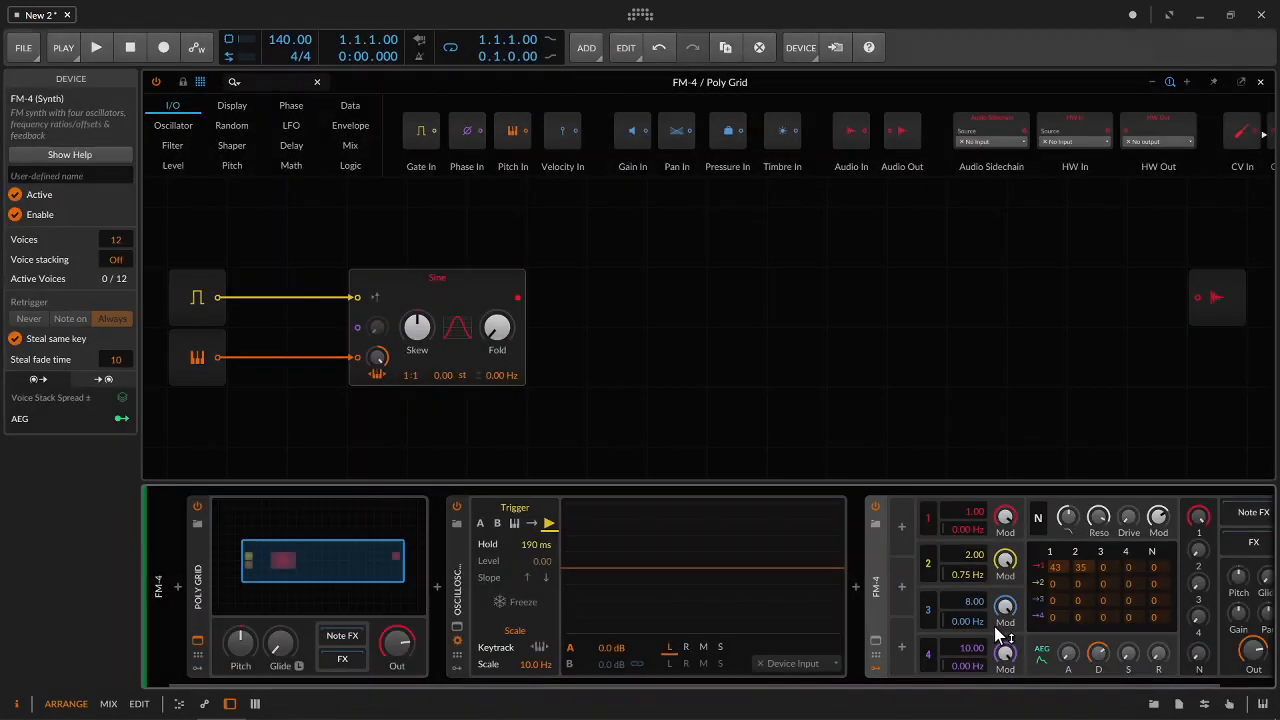
key(Delete)
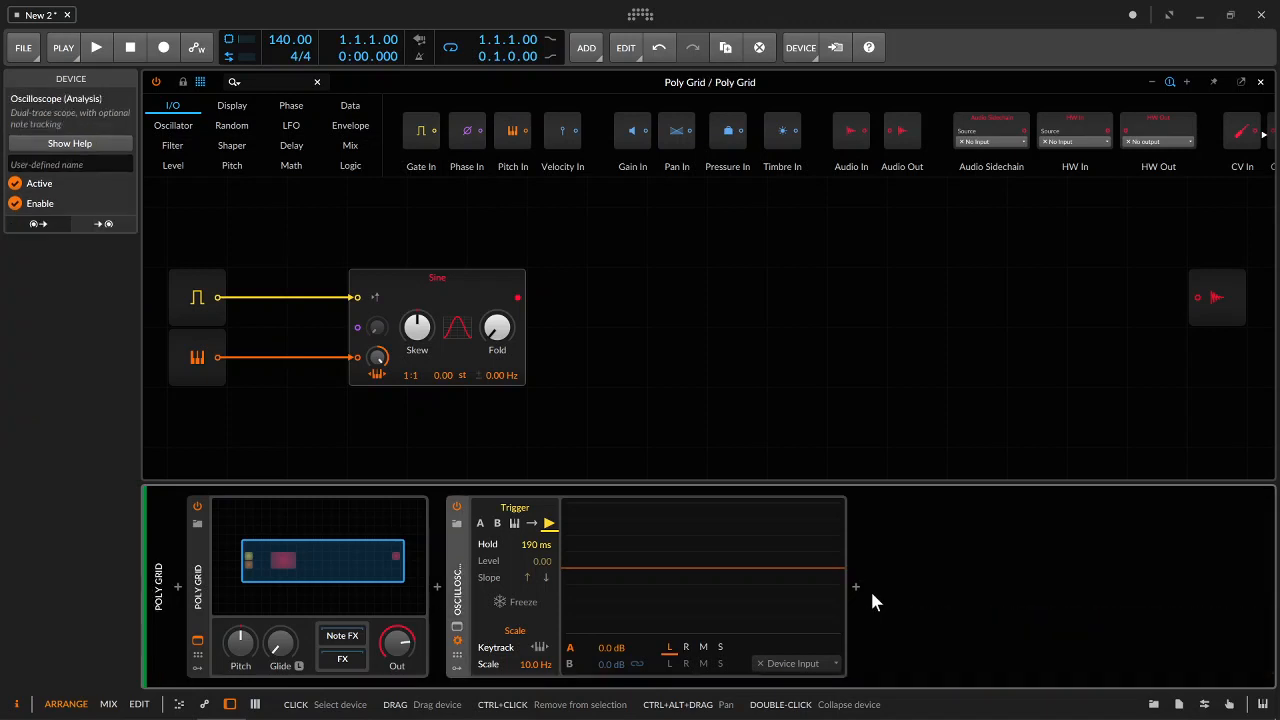
Add a Value module feeding the Sine's phase input and colour the module purple
click(777, 296)
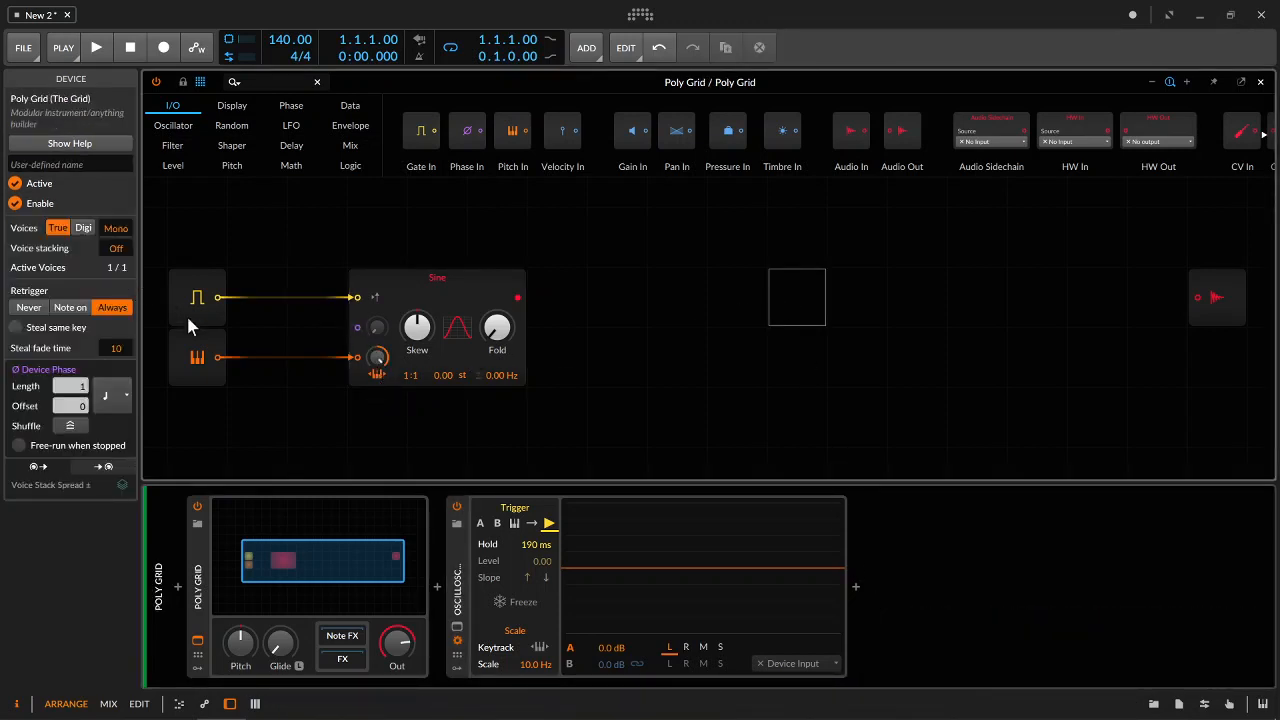
click(174, 167)
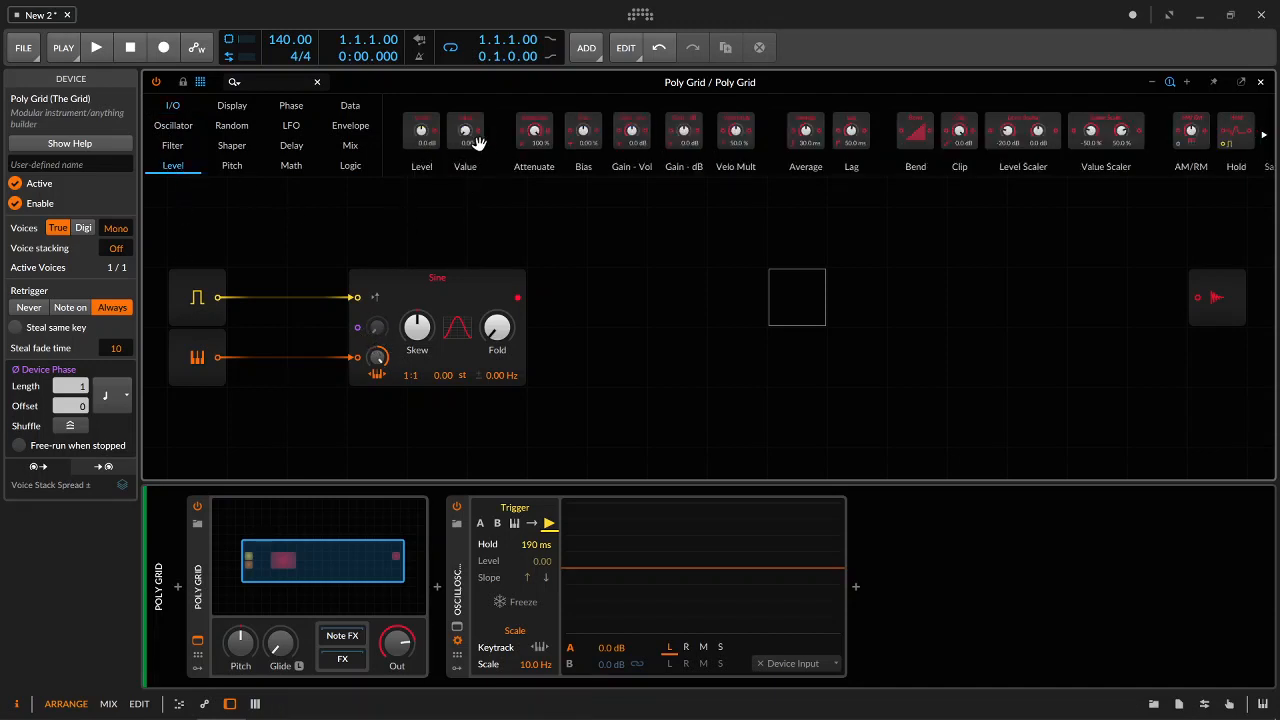
drag(470, 139, 357, 327)
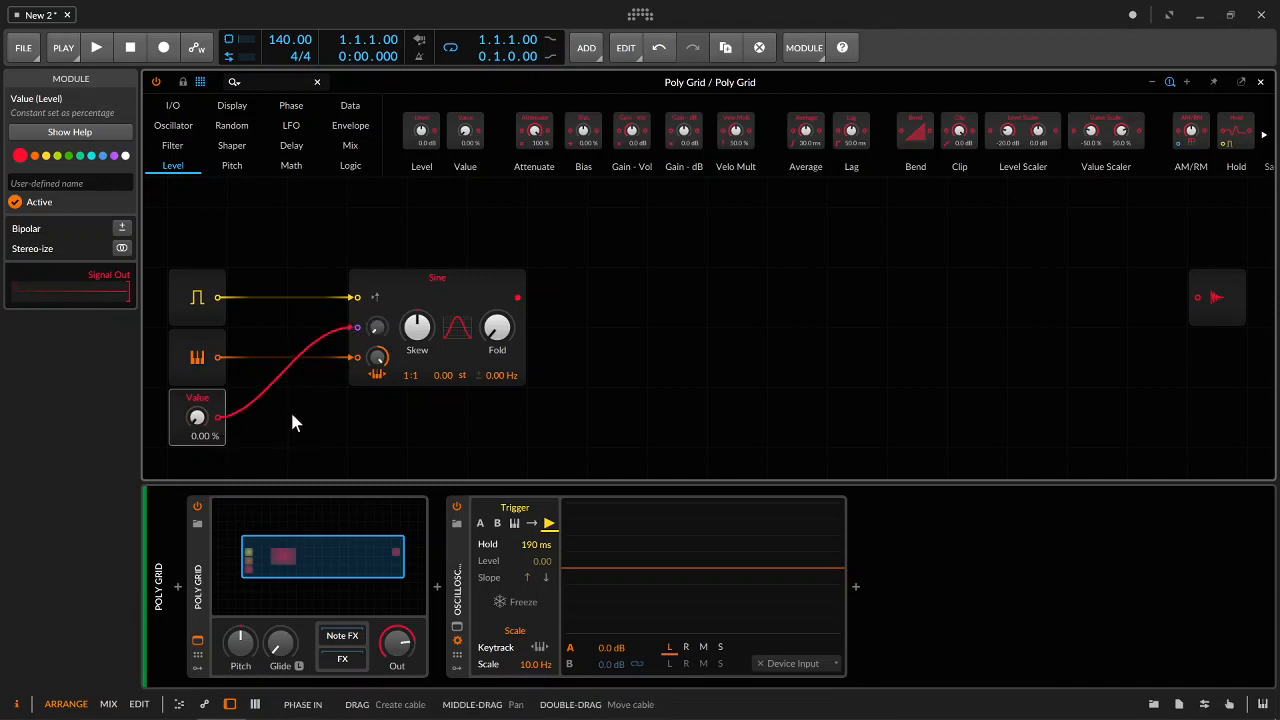
click(115, 157)
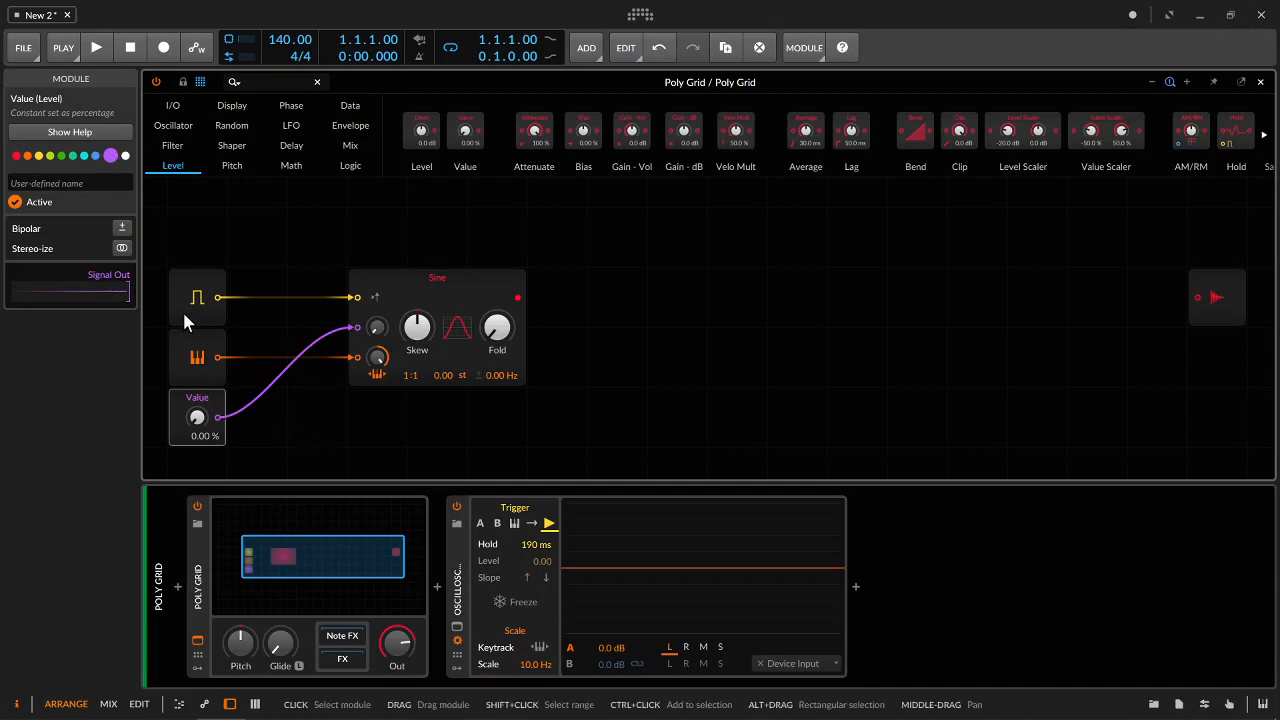
Inspect the details of the Gate In, Pitch In, Value and Sine modules and of the Oscilloscope
click(185, 319)
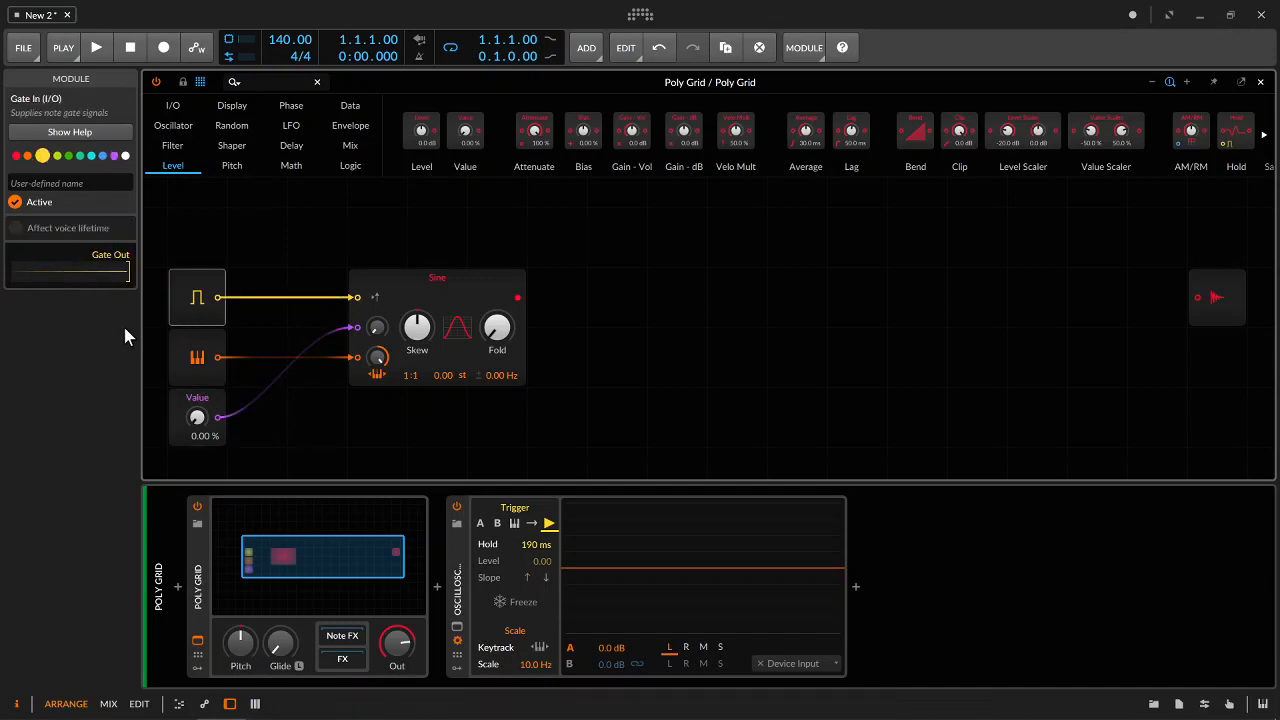
click(180, 359)
click(186, 412)
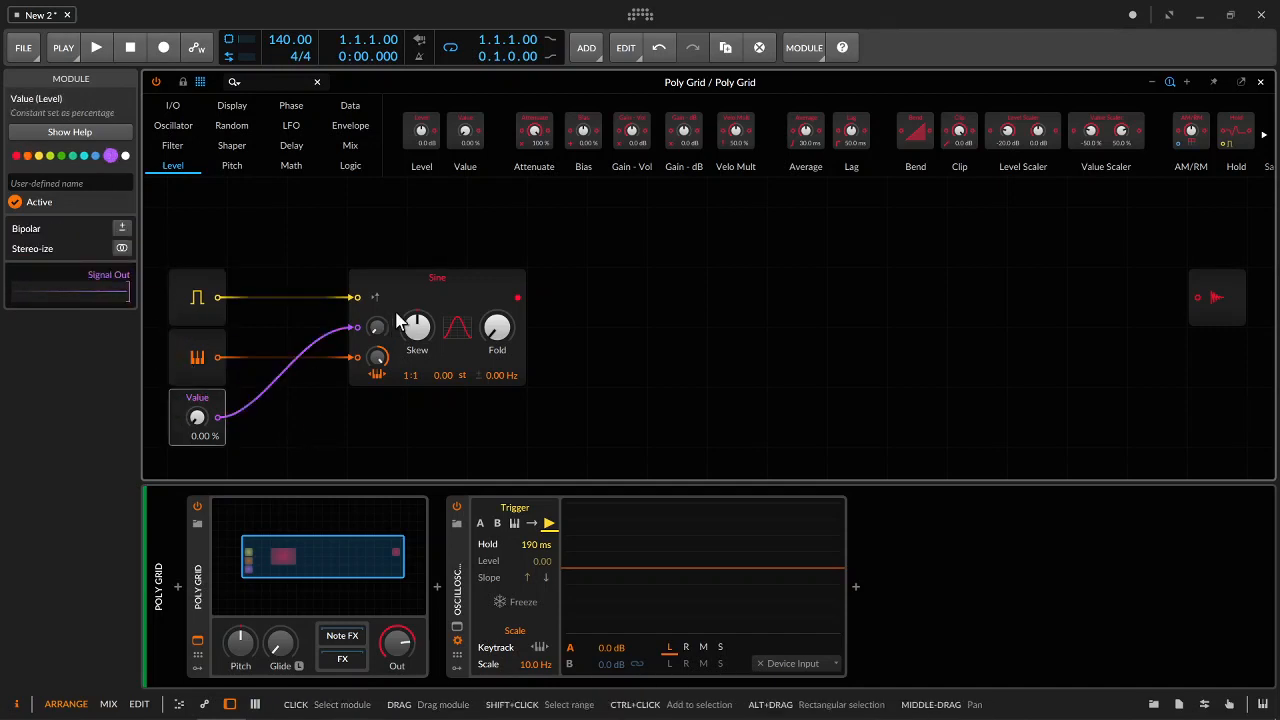
click(397, 320)
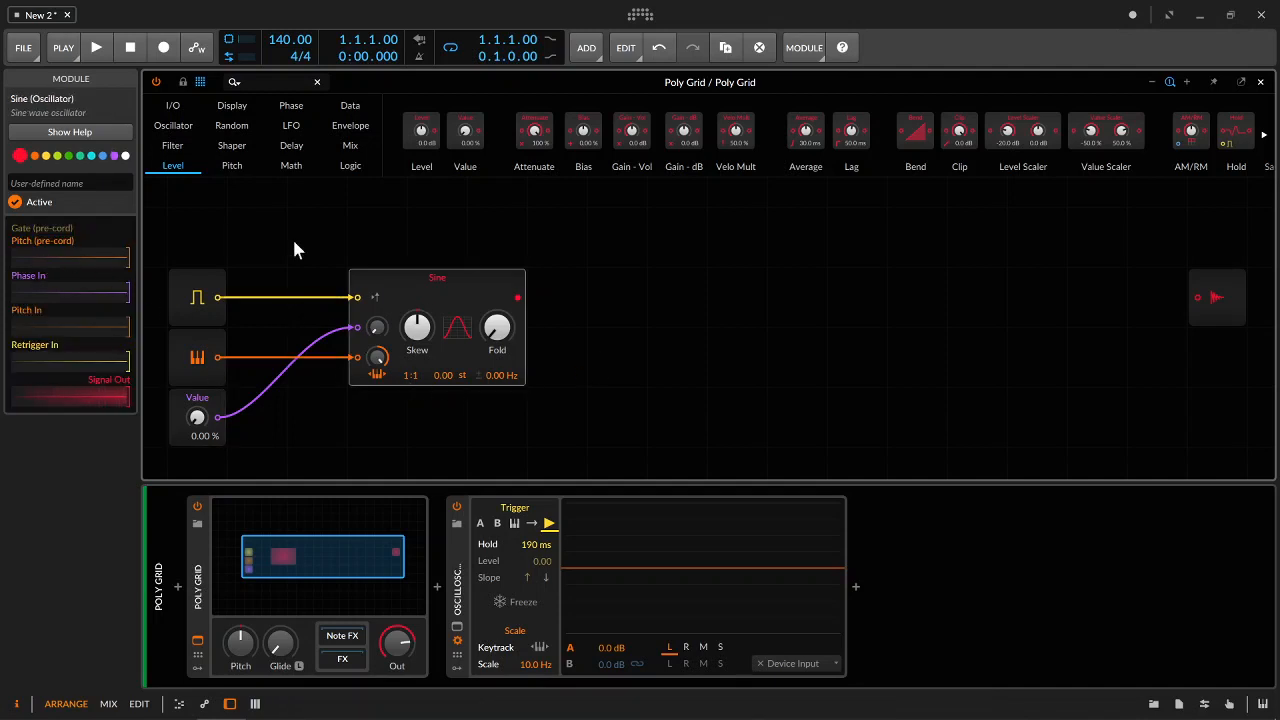
click(457, 522)
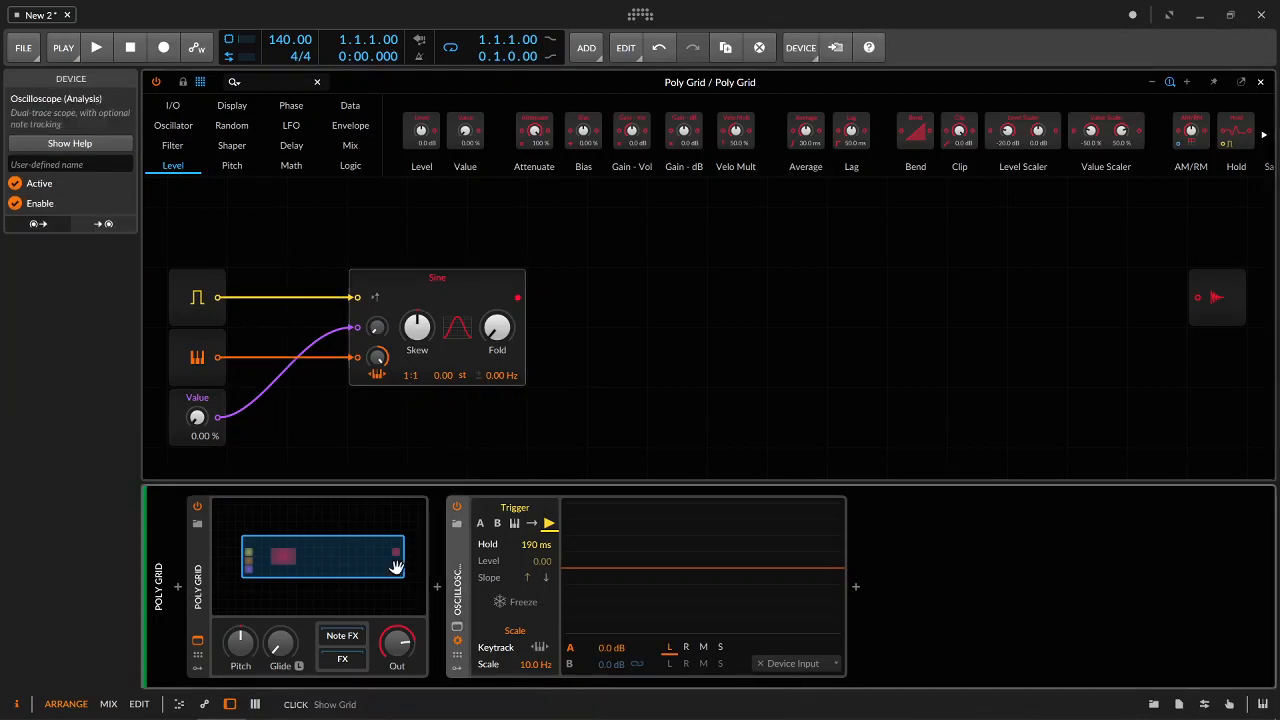
click(404, 284)
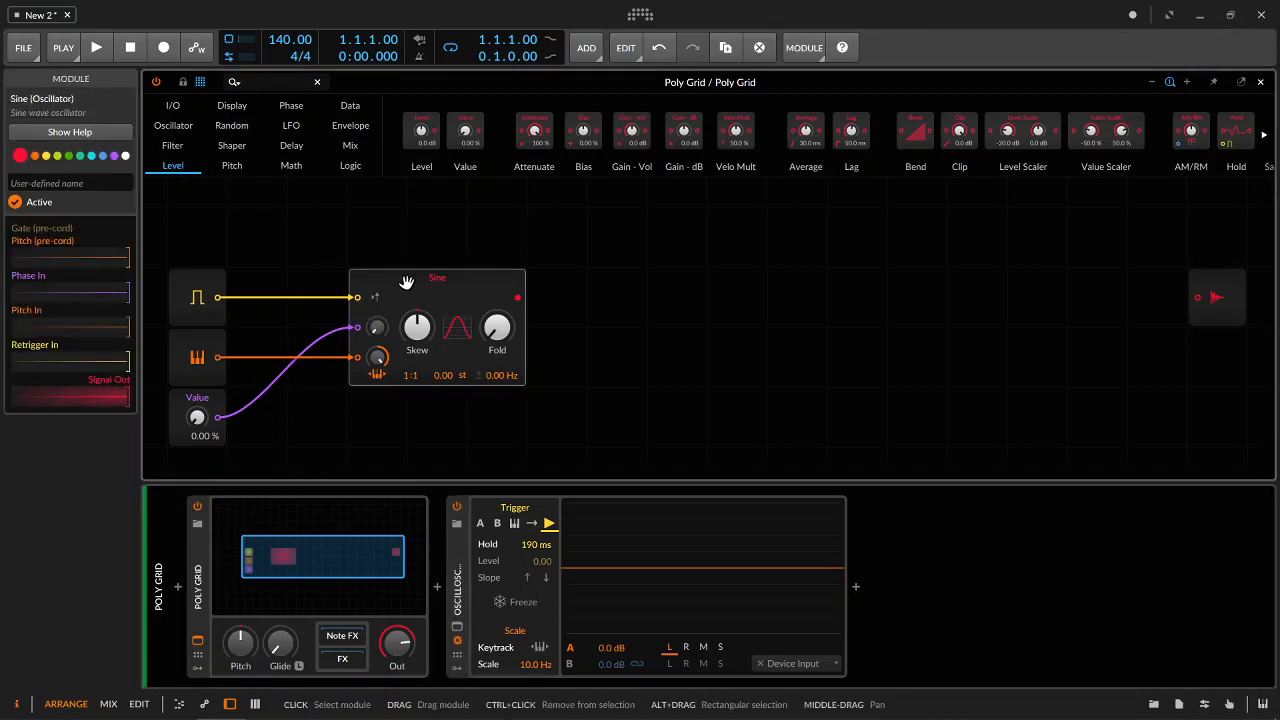
Turn the Sine's phase modulation amount up fully and connect its signal output to the Audio Out module
click(340, 422)
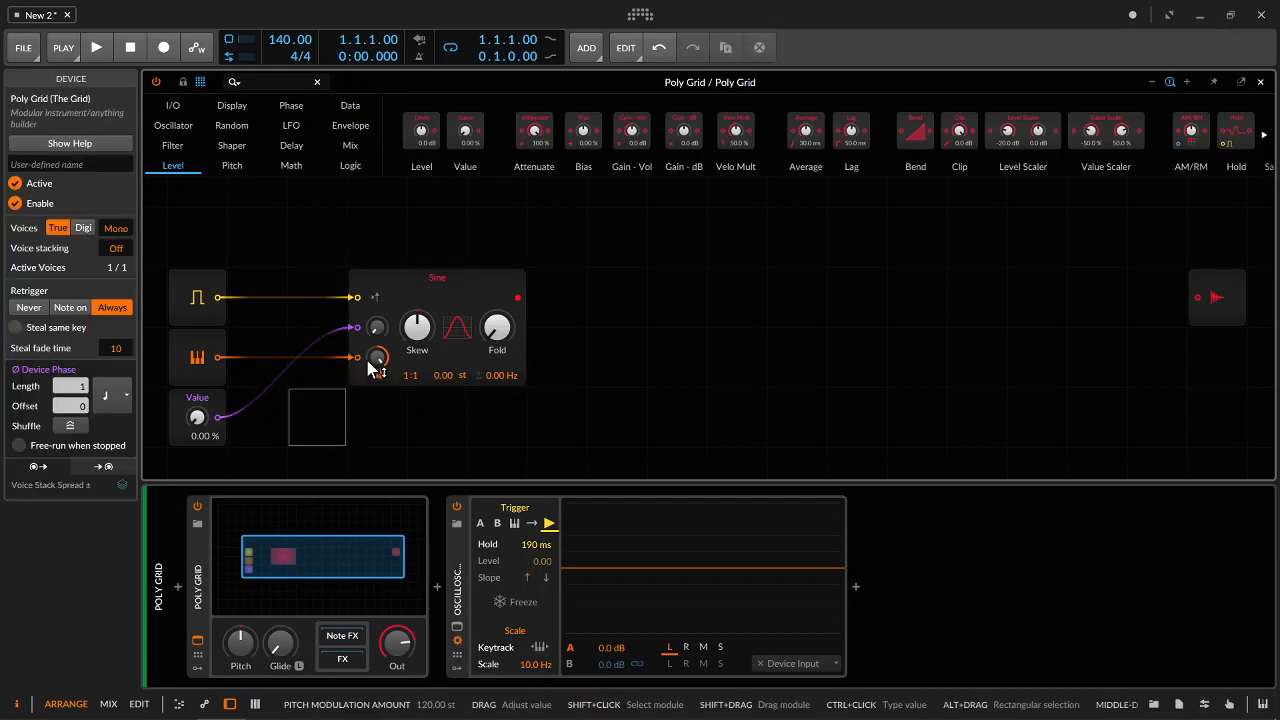
drag(376, 327, 376, 305)
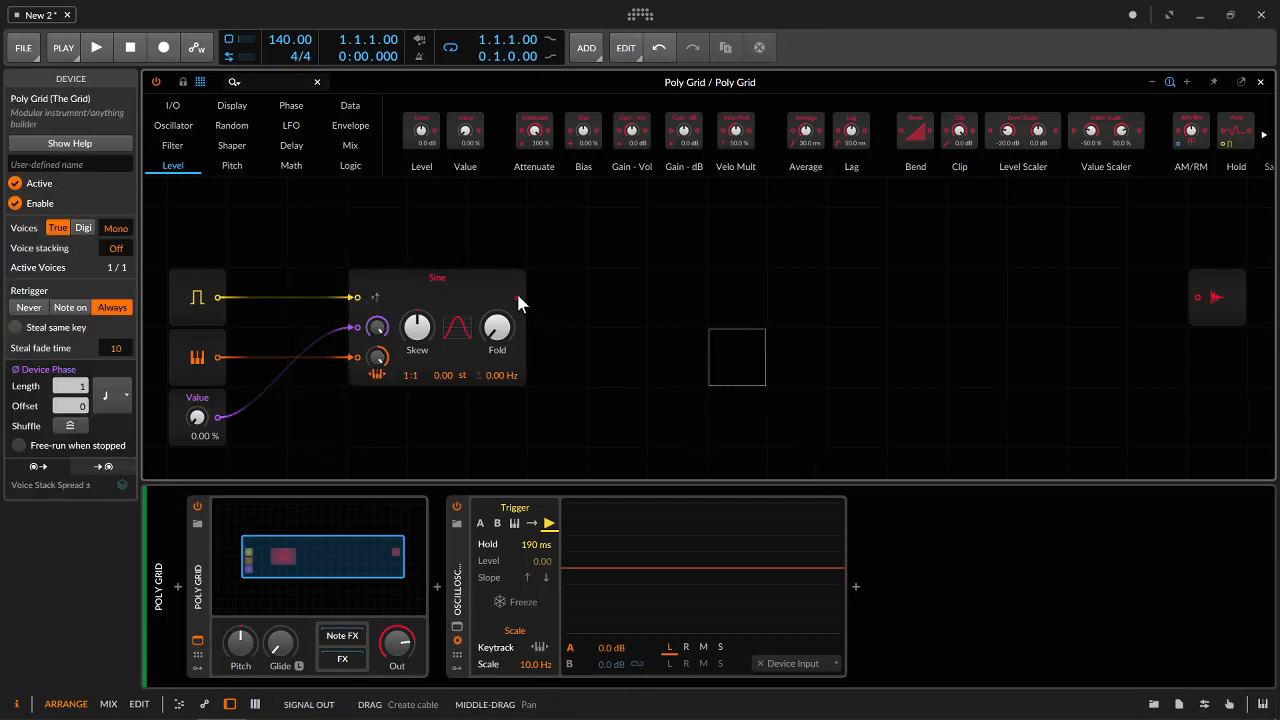
drag(517, 297, 1203, 303)
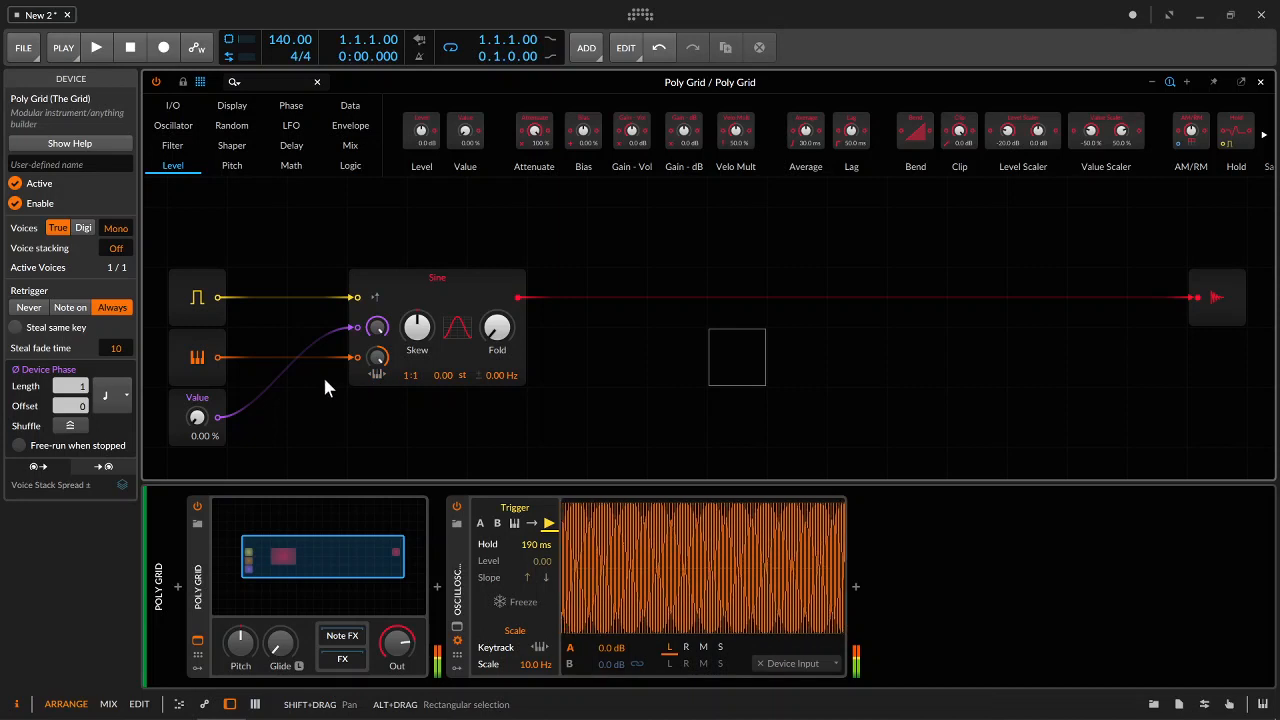
Play the clip briefly to examine the Sine's waveform in the Oscilloscope, and stop playback
key(space)
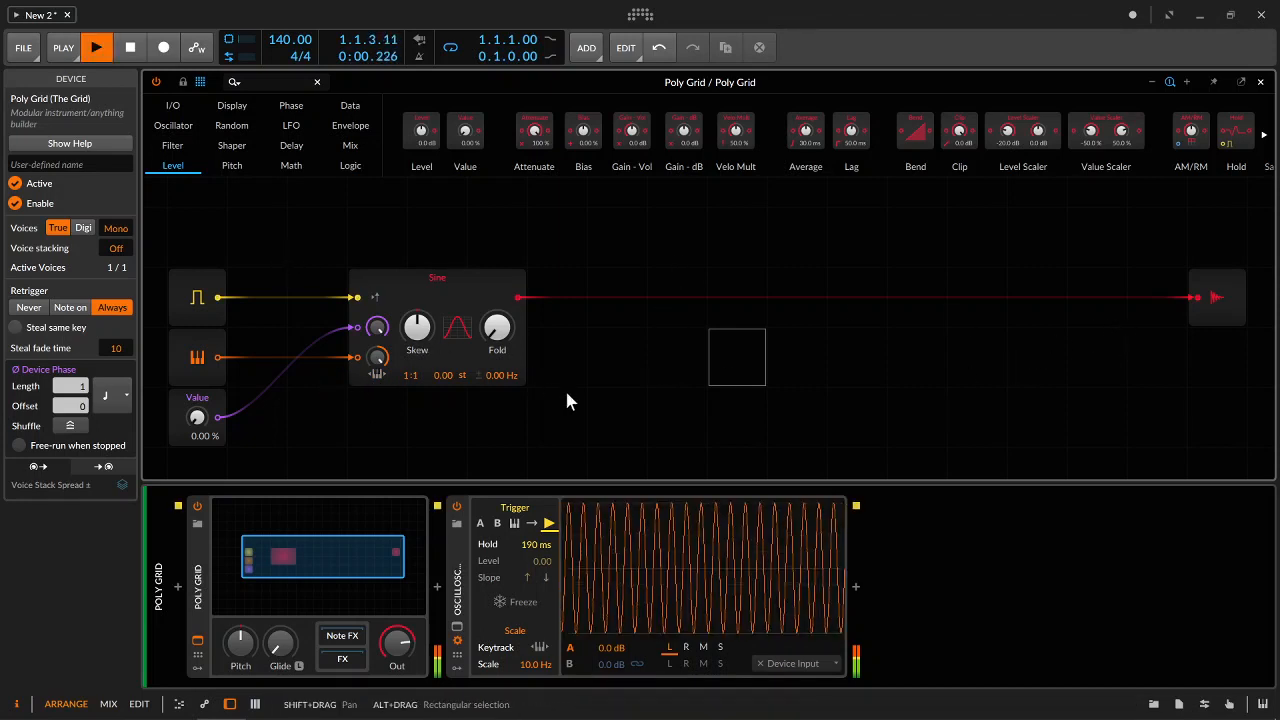
click(131, 52)
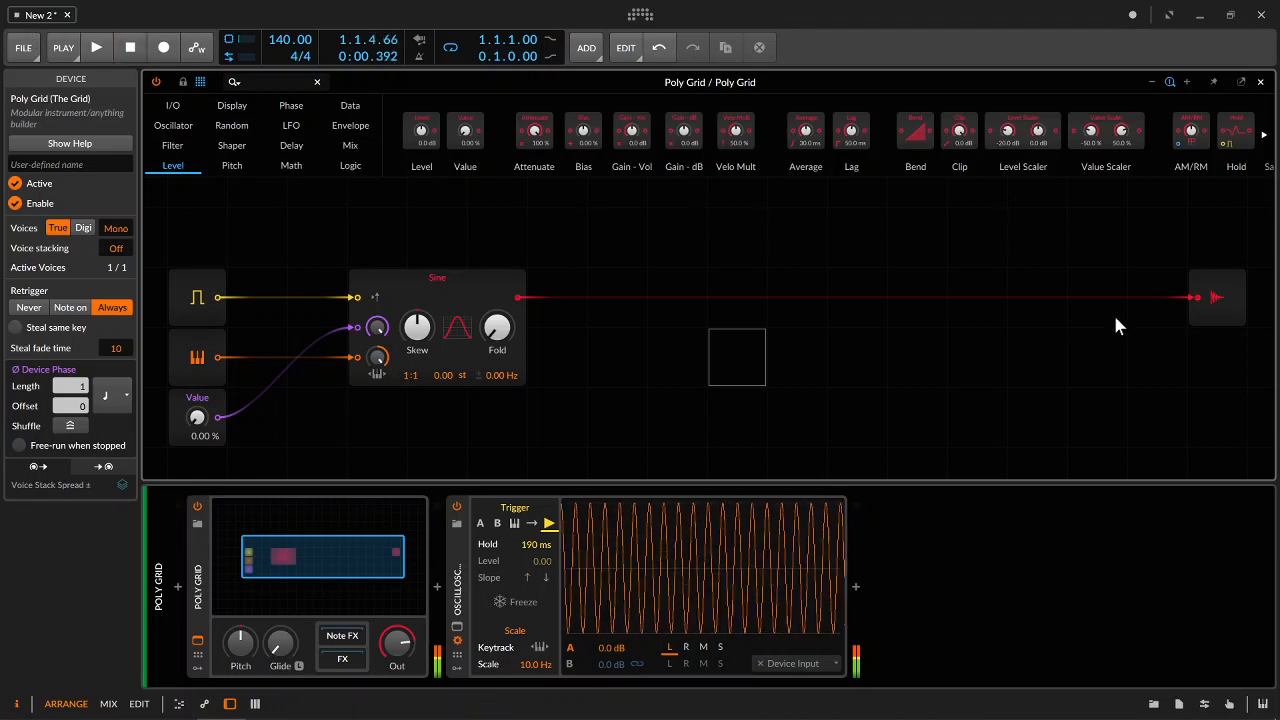
Disconnect the Sine from the Audio Out and add a red AD envelope module with a 0.00 ms attack beside the Sine
drag(1198, 292, 1010, 333)
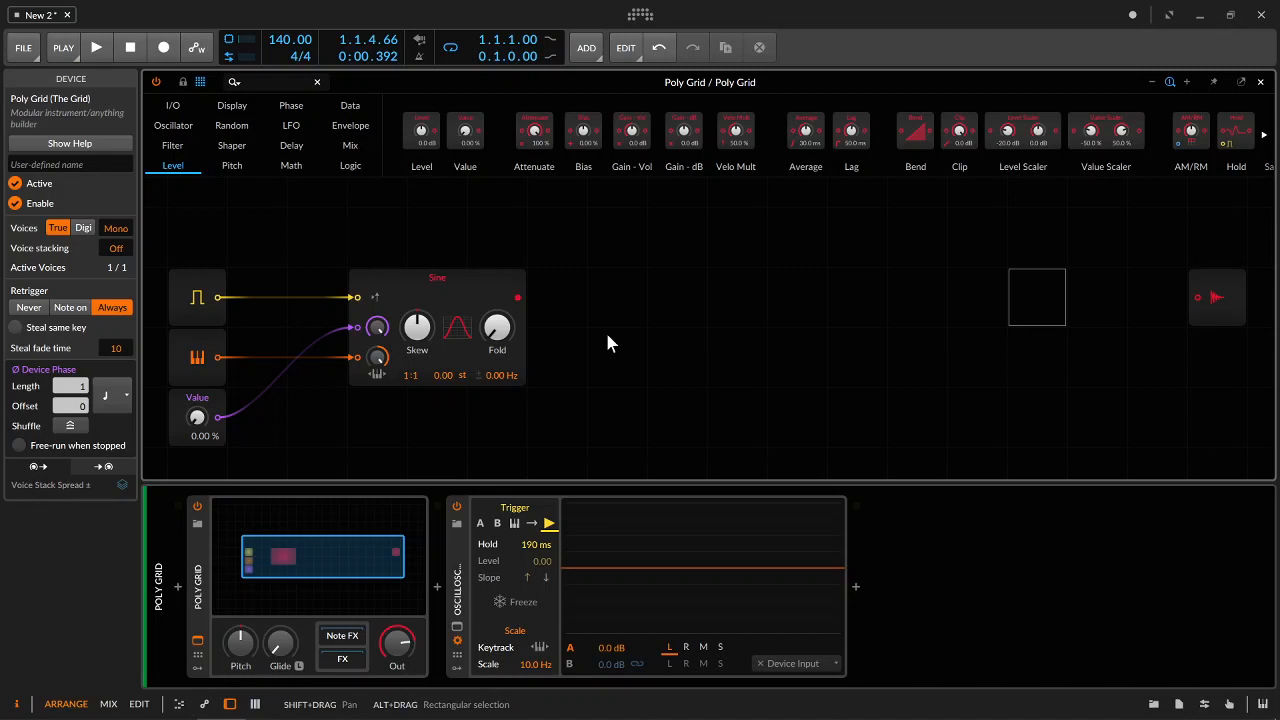
click(361, 127)
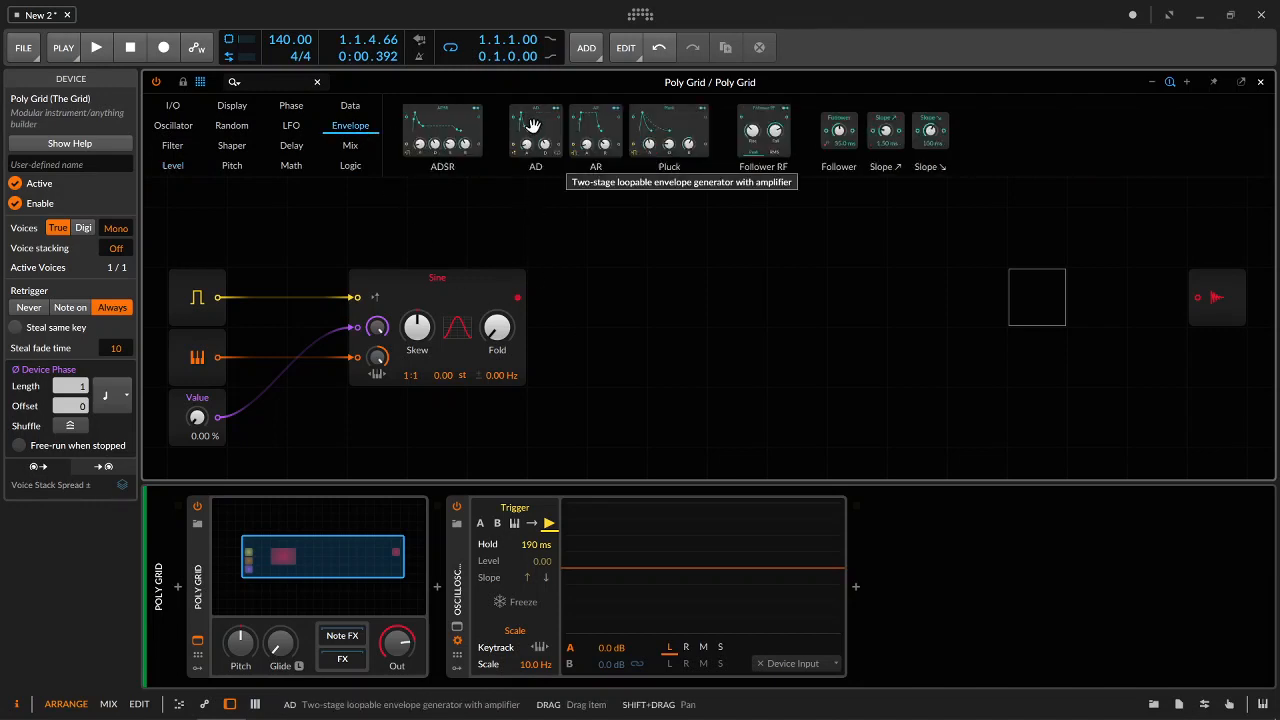
drag(545, 148, 655, 255)
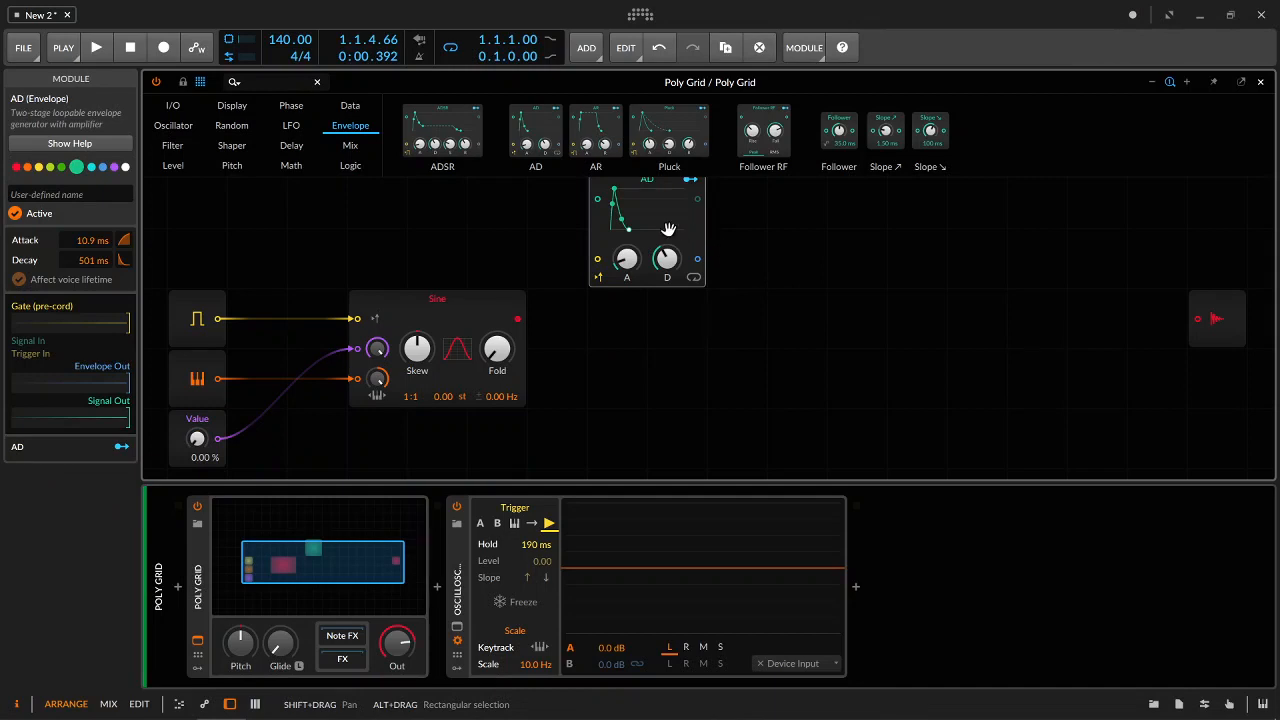
click(16, 168)
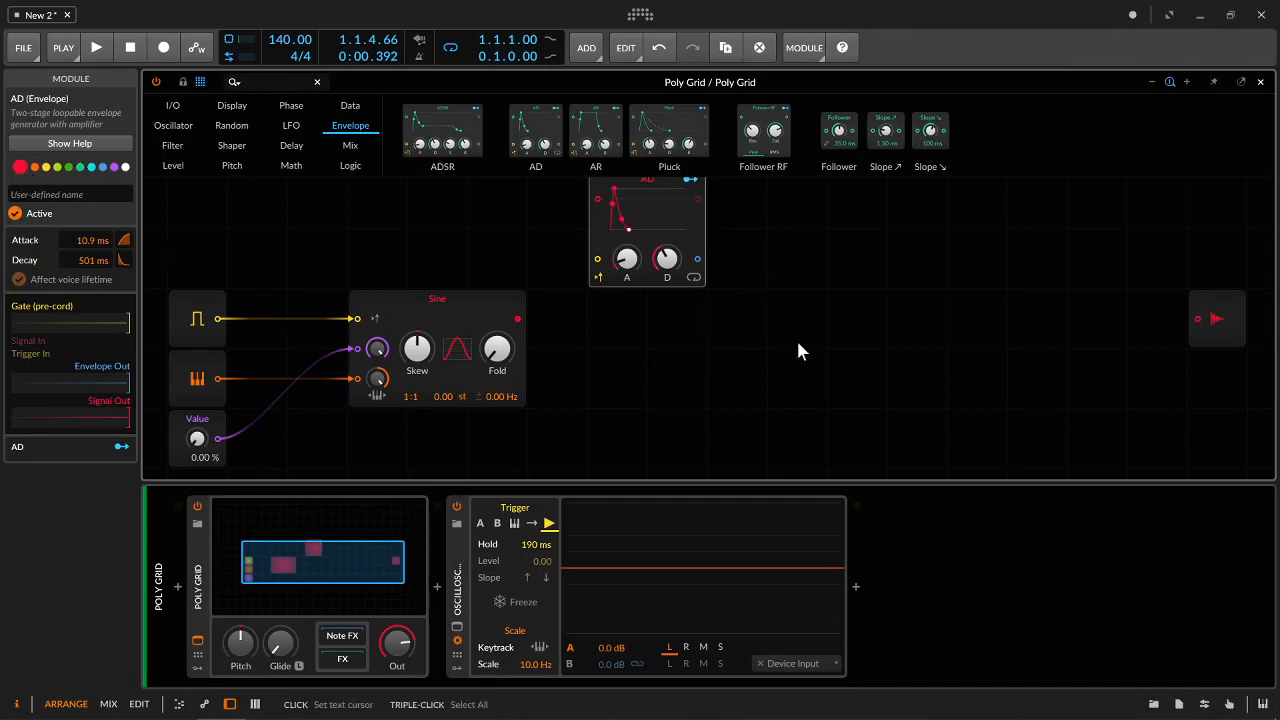
click(804, 270)
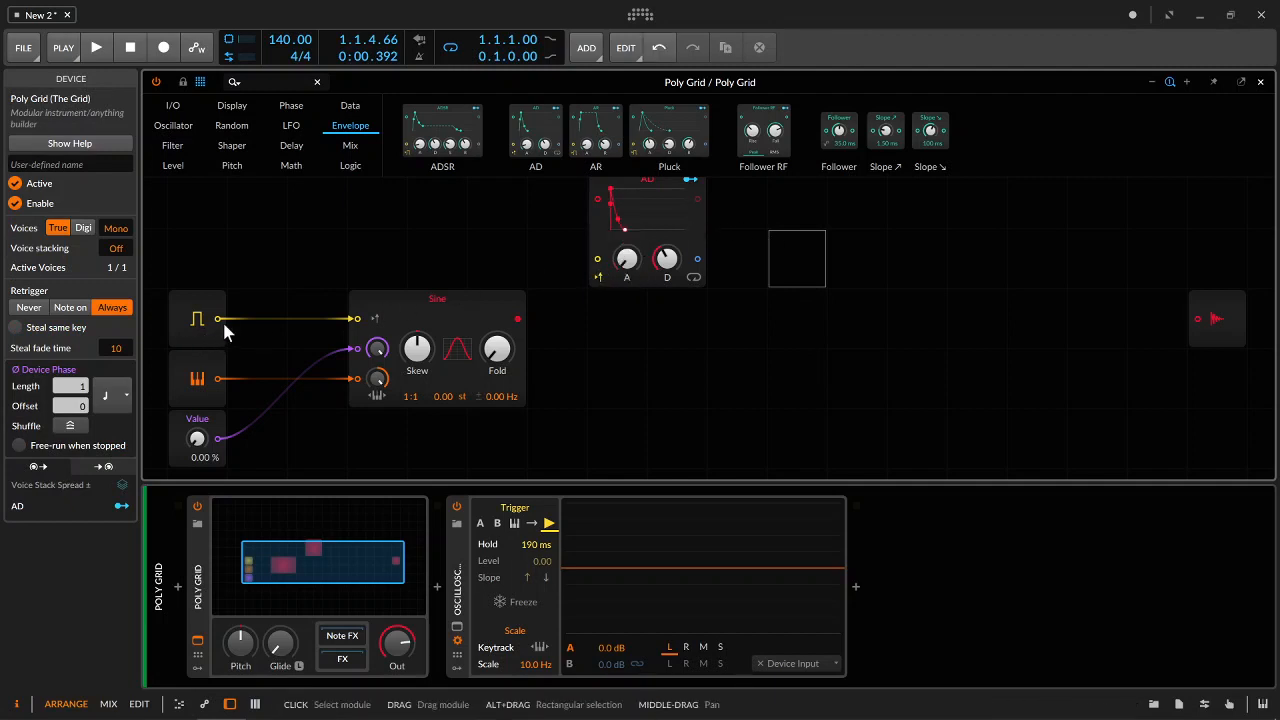
Trigger the AD envelope from the Gate In and merge its envelope output into the Sine's pitch input through an Add module
drag(220, 318, 597, 262)
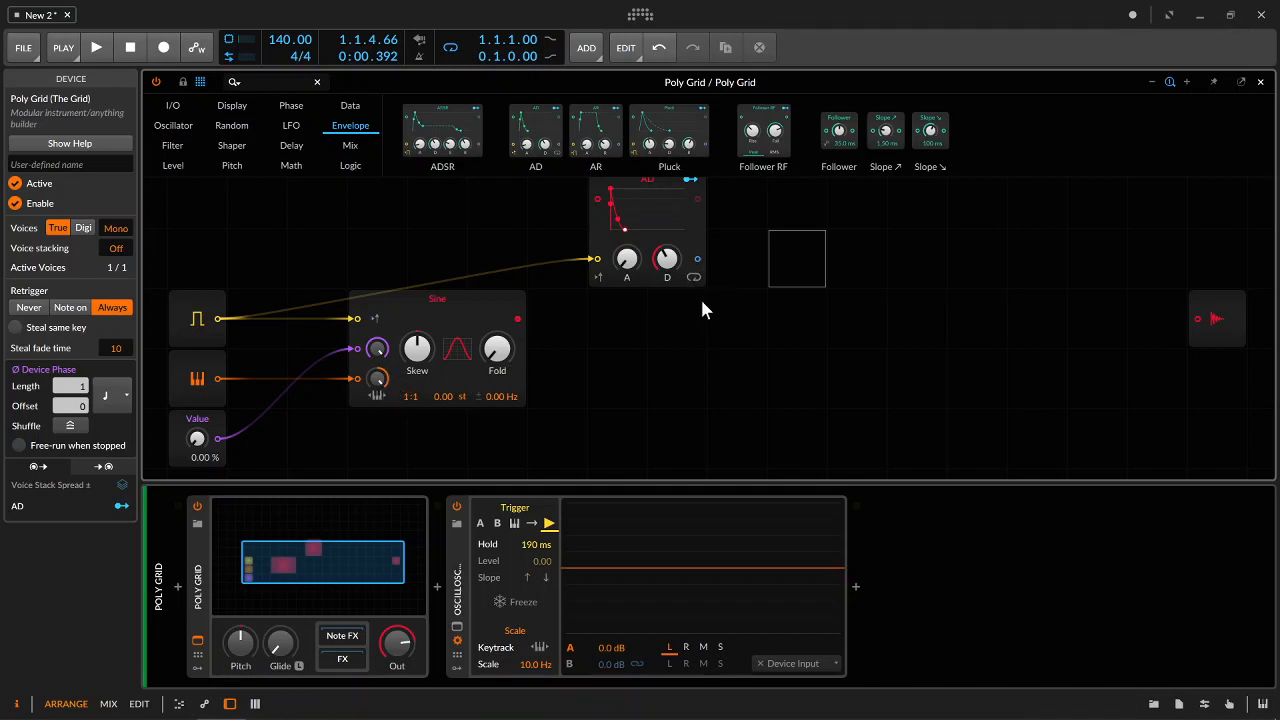
drag(697, 264, 360, 387)
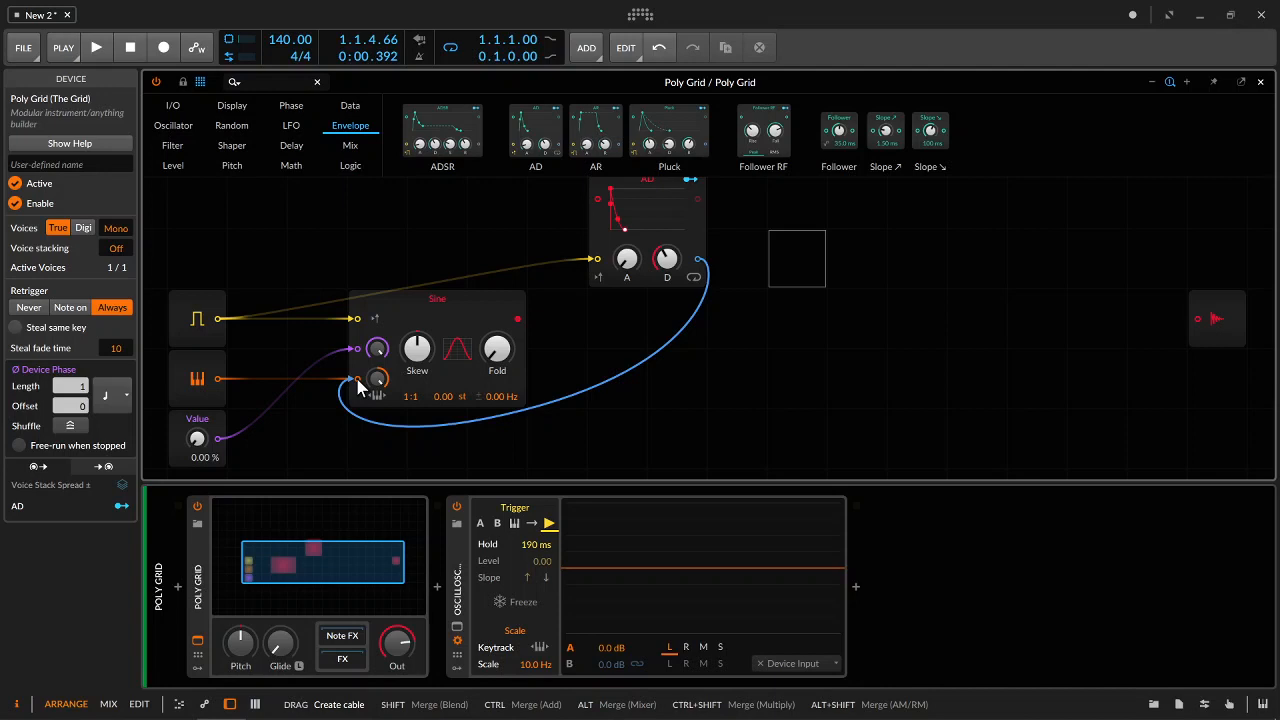
drag(360, 388, 360, 388)
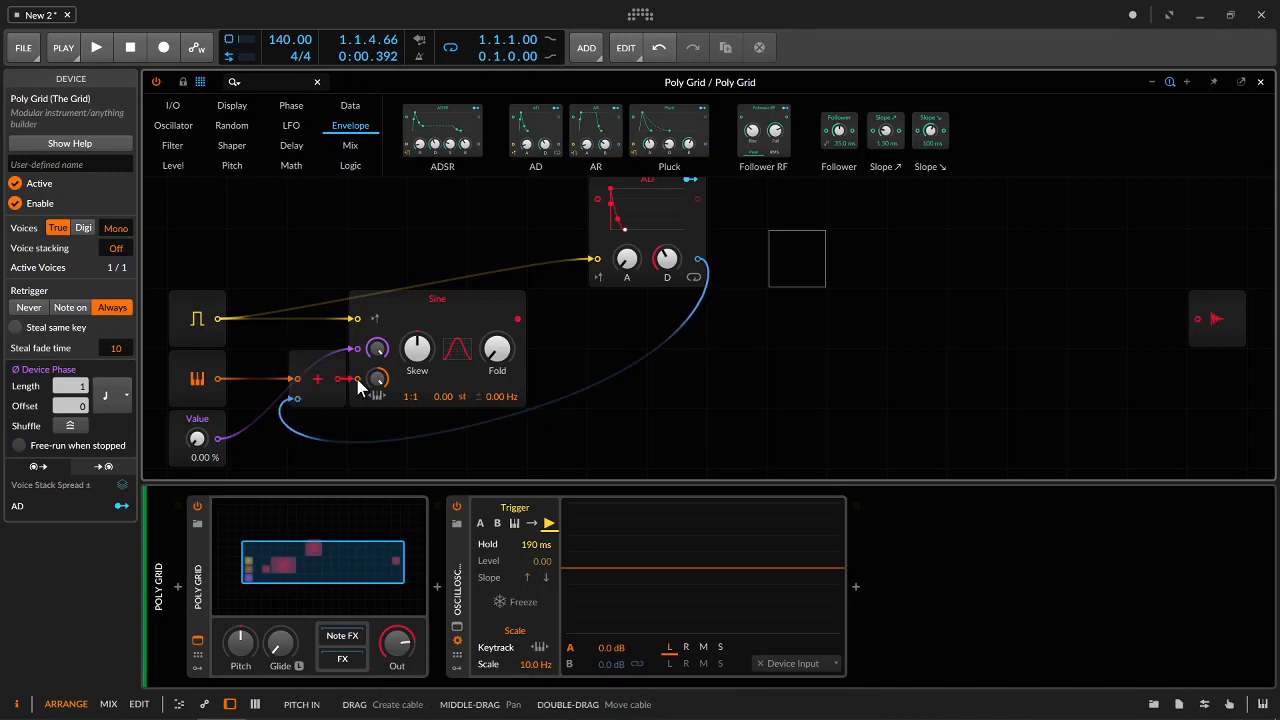
Colour the Add module in front of the Sine's pitch input orange
click(322, 366)
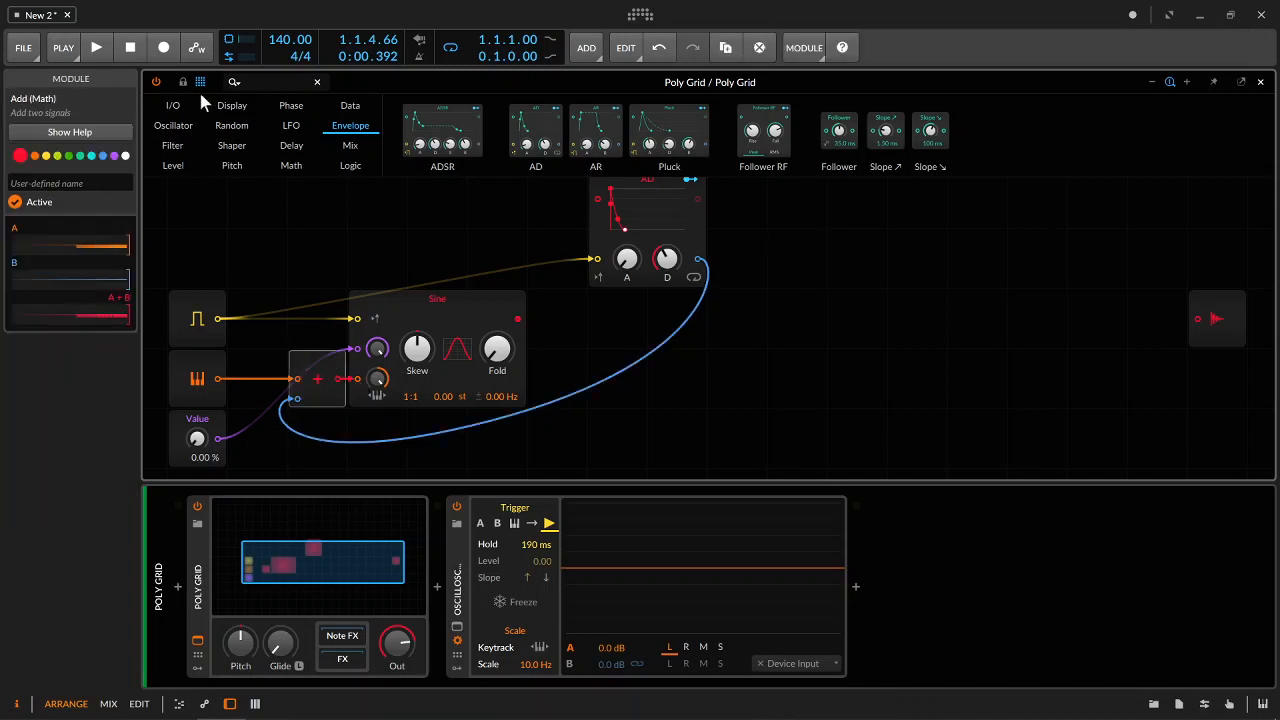
click(36, 157)
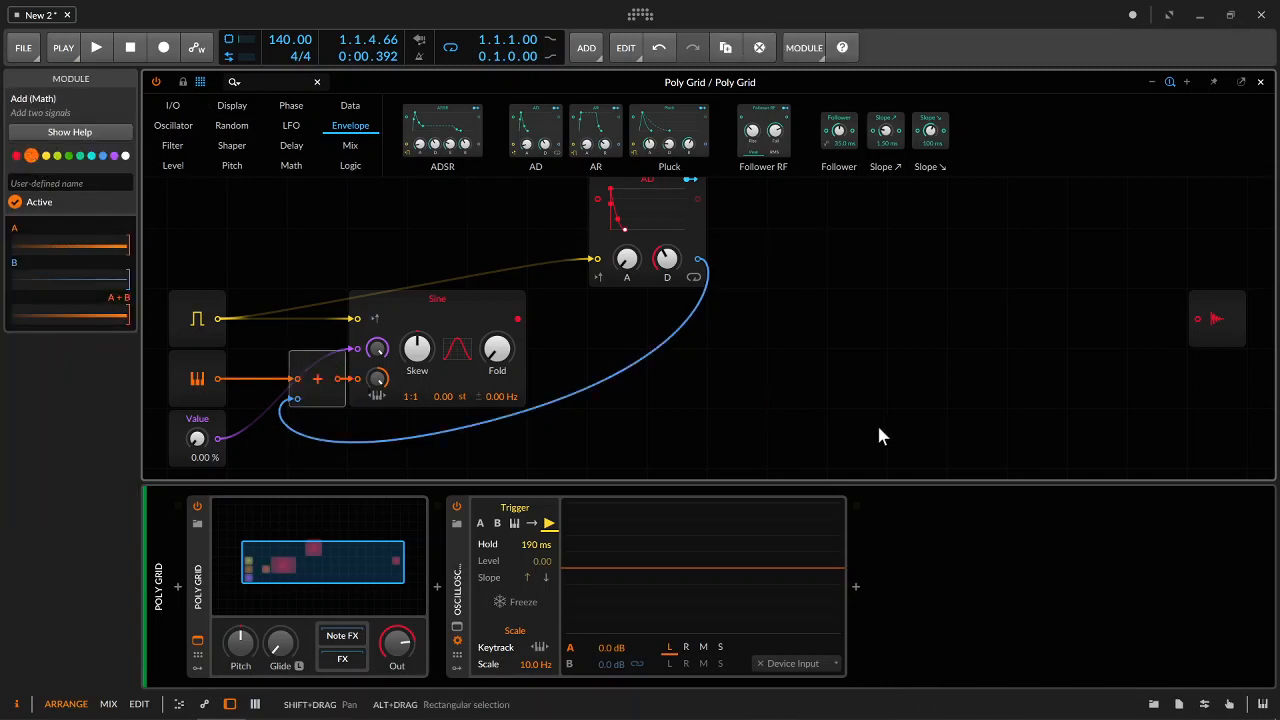
click(800, 388)
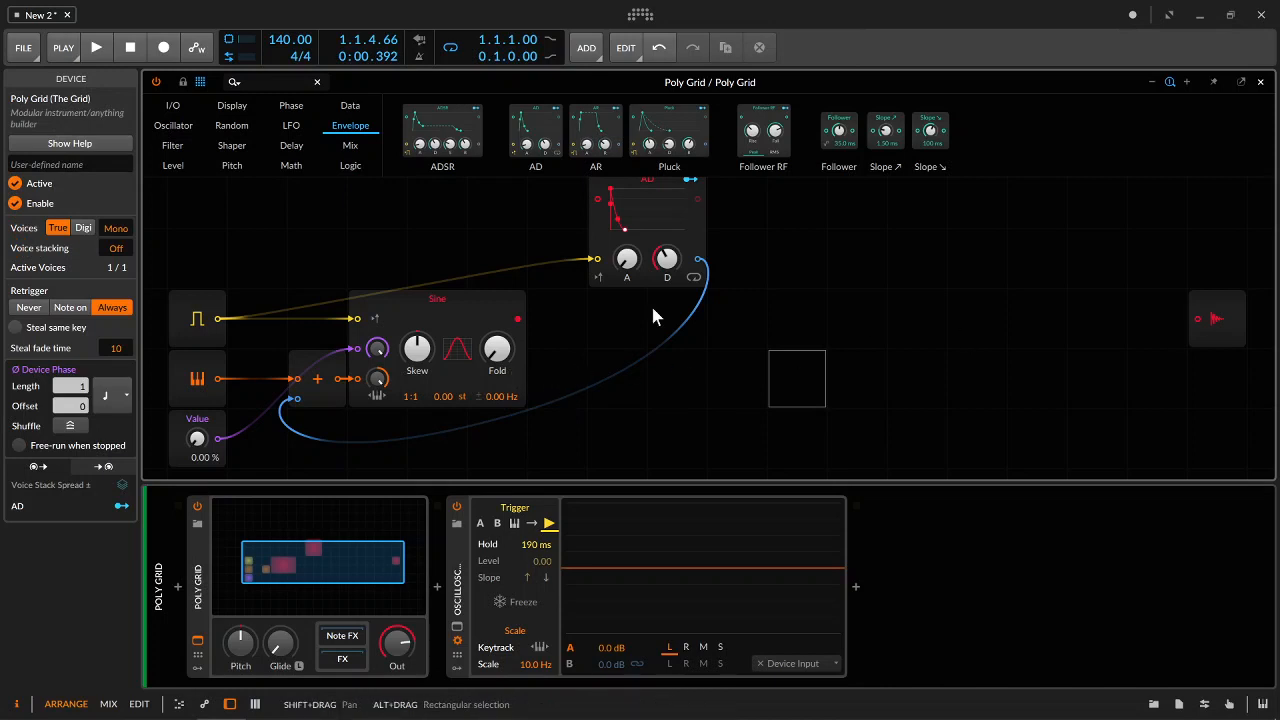
Connect the Sine to the Audio Out to audition the pitch envelope in the Oscilloscope, and disconnect it and stop playback
drag(518, 318, 1213, 330)
click(1213, 330)
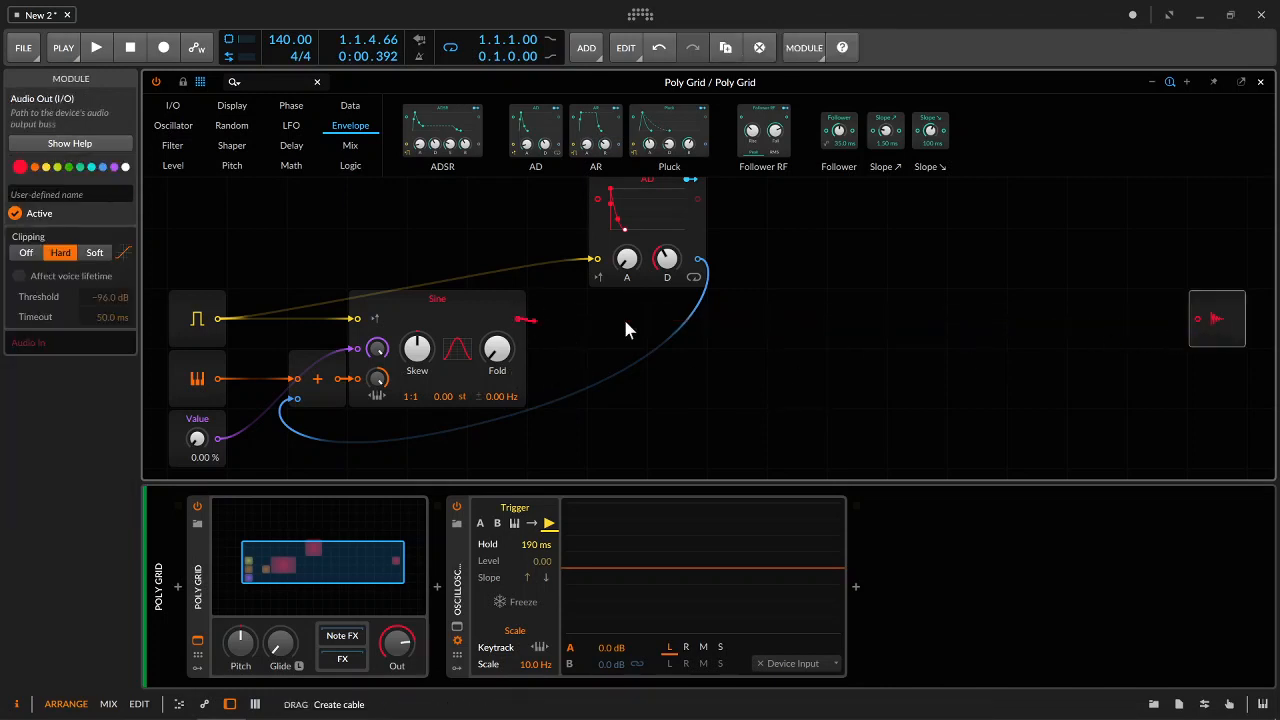
drag(518, 318, 1190, 325)
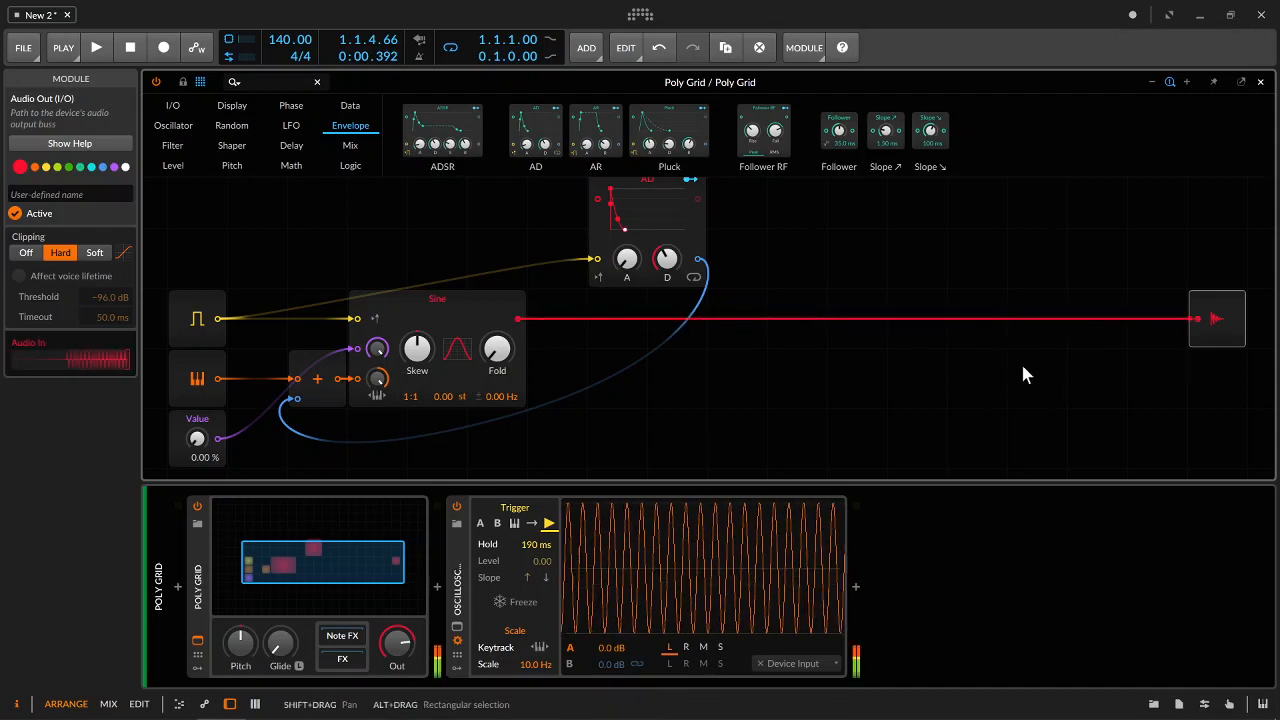
key(space)
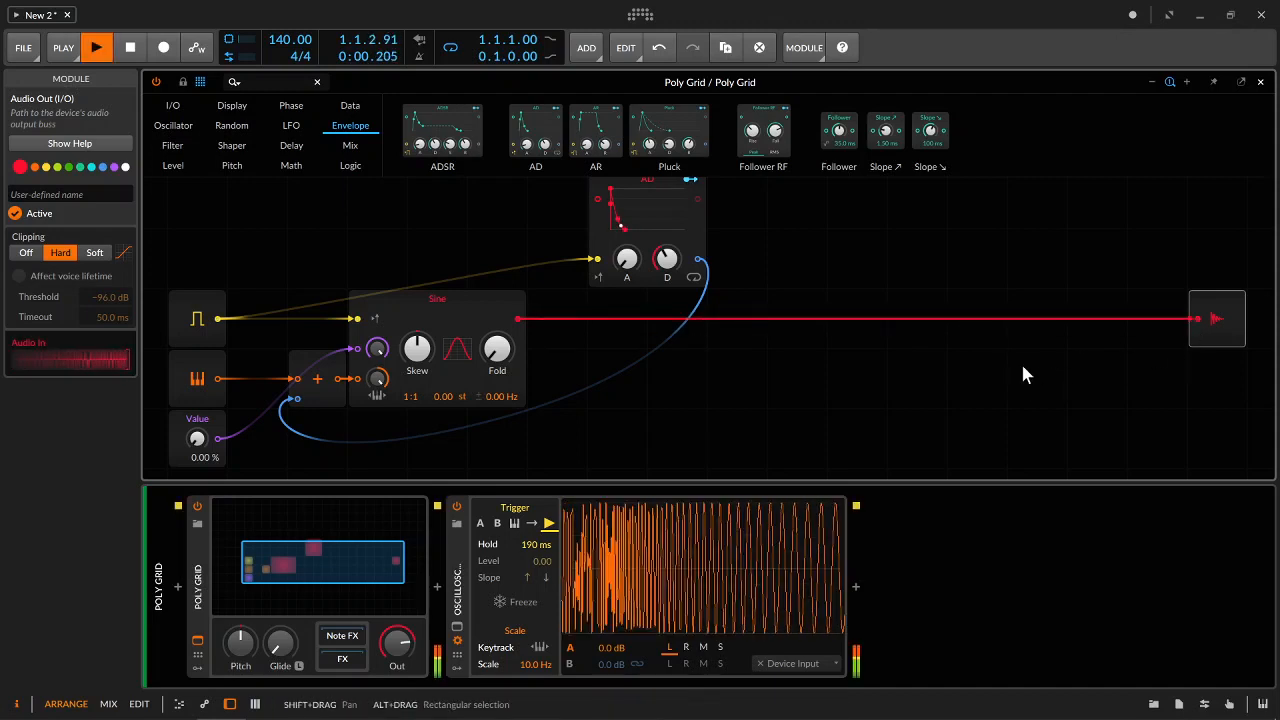
drag(1196, 330, 1090, 310)
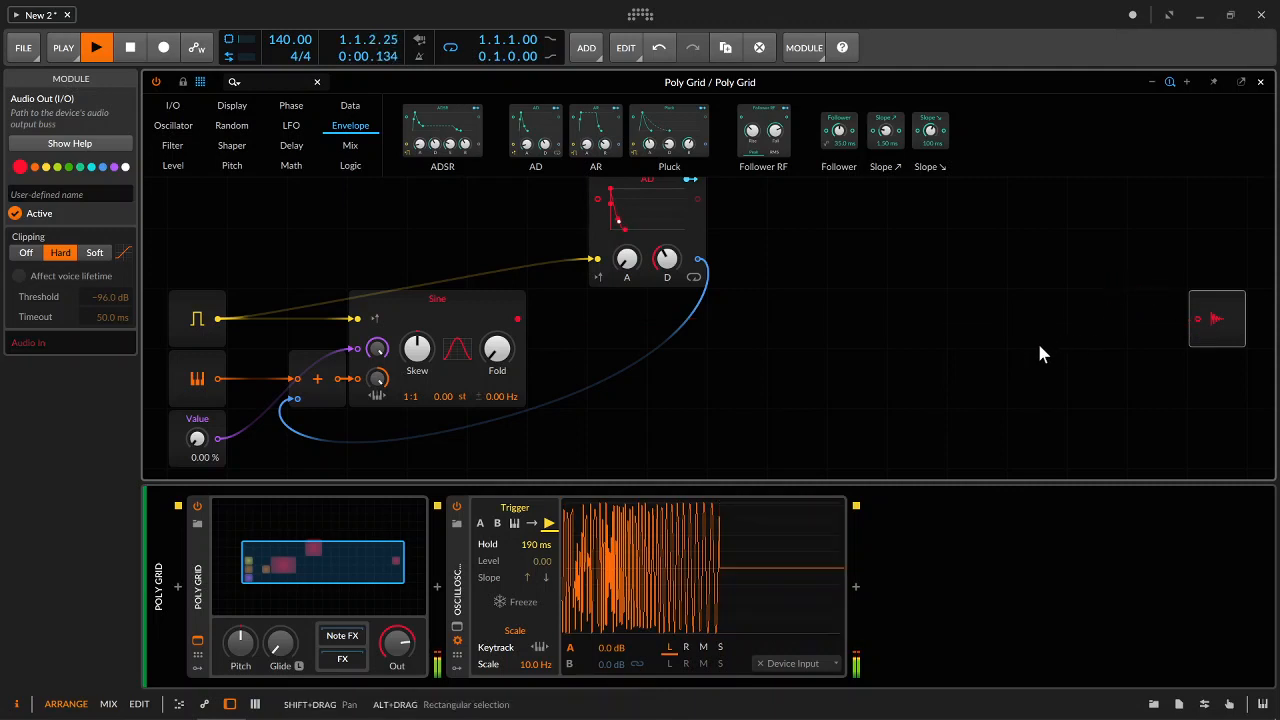
click(130, 48)
click(822, 319)
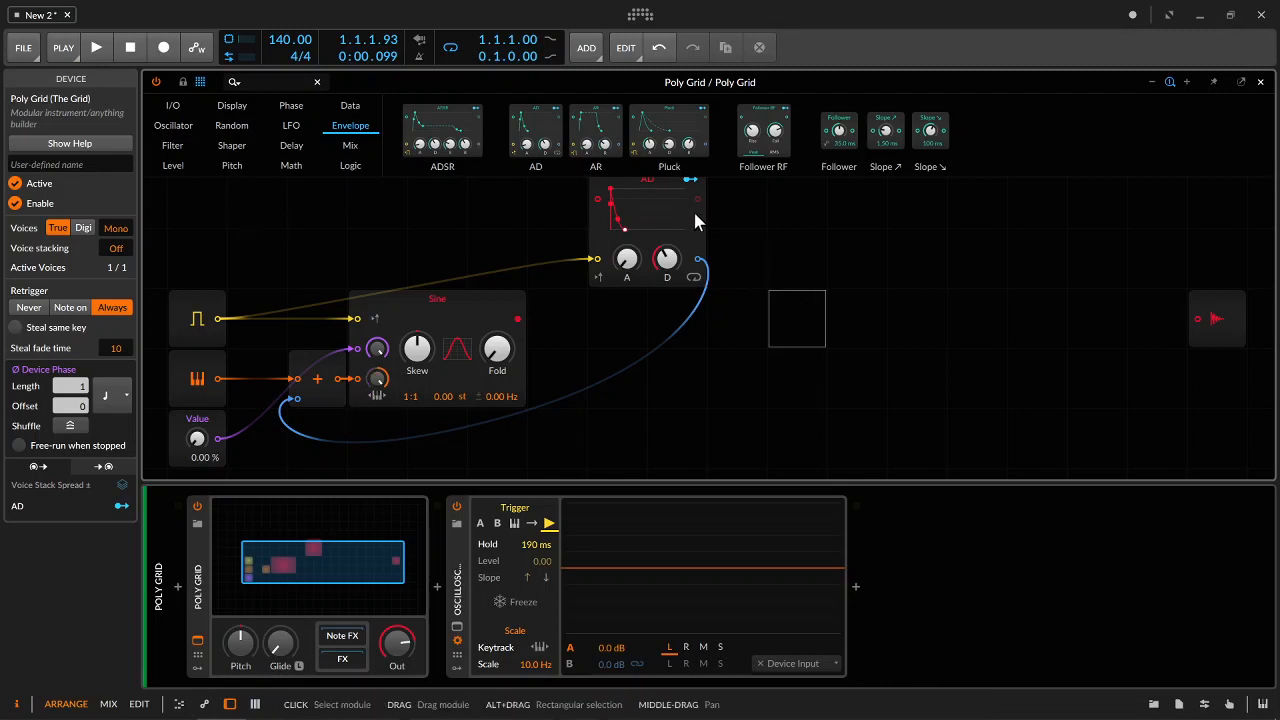
Insert an Attenuate module between the AD's envelope output and the Add module, and inspect the AD's settings
click(171, 165)
drag(535, 133, 701, 265)
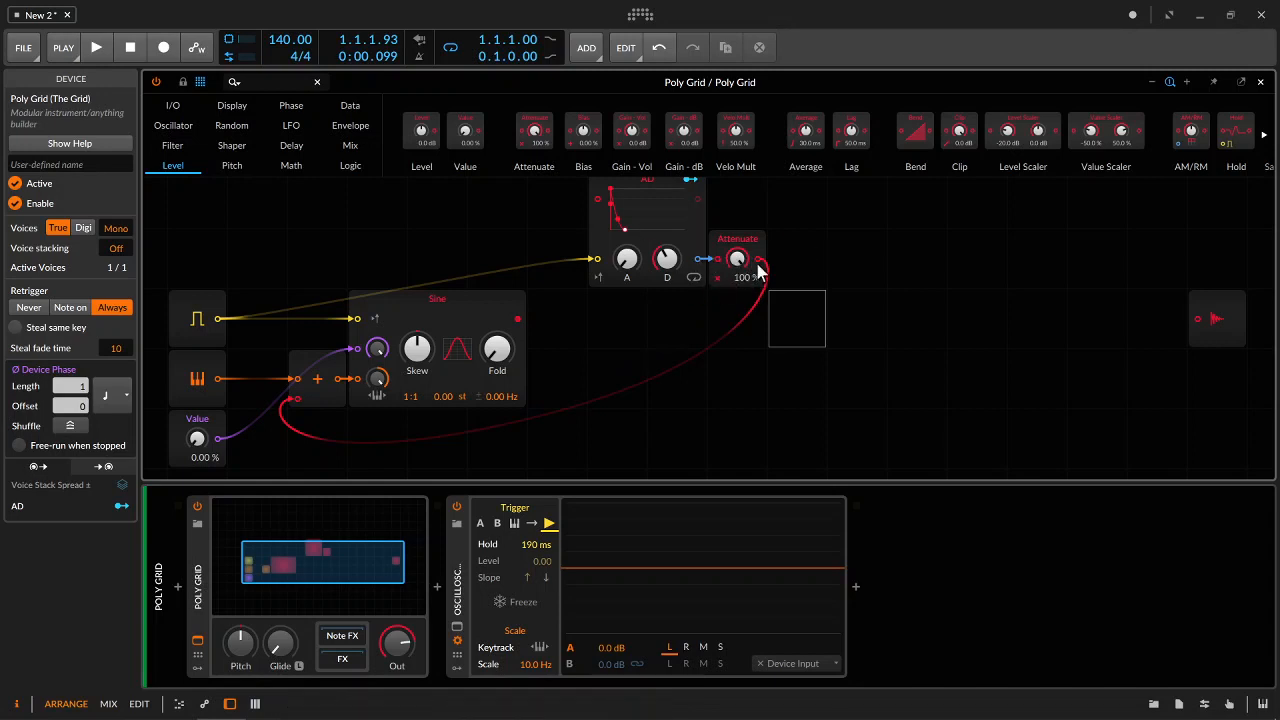
click(699, 220)
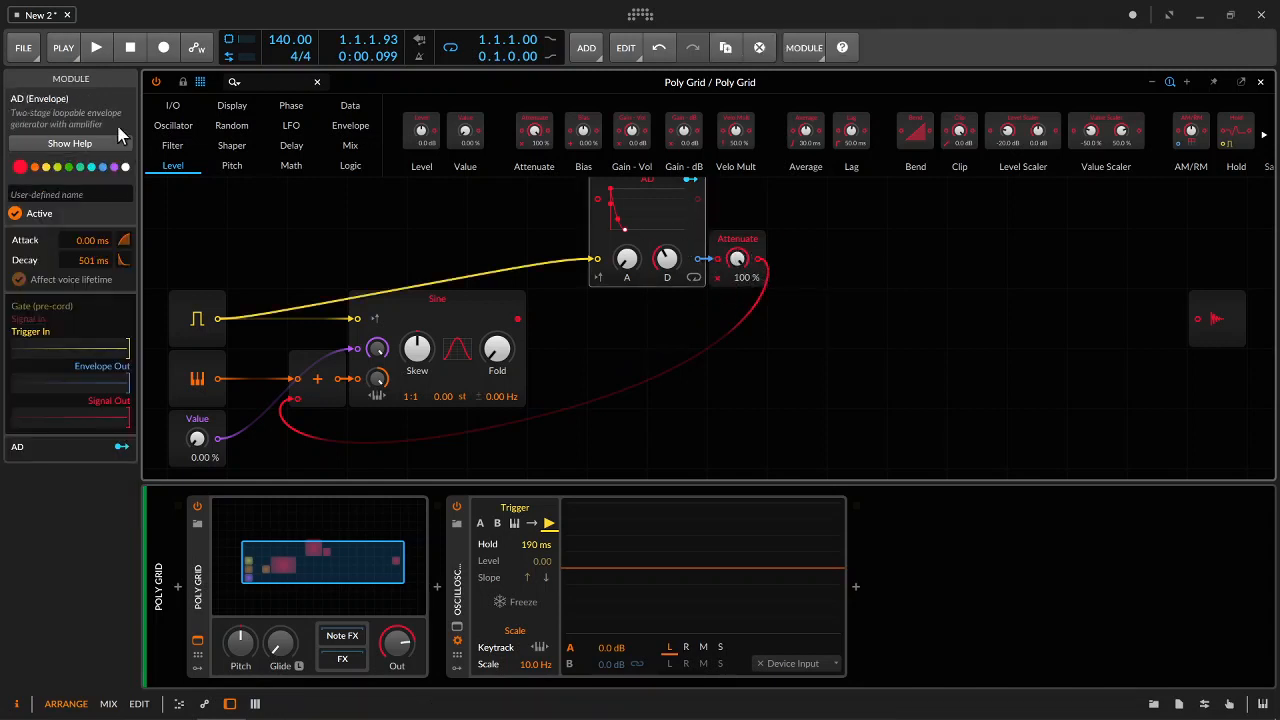
click(896, 286)
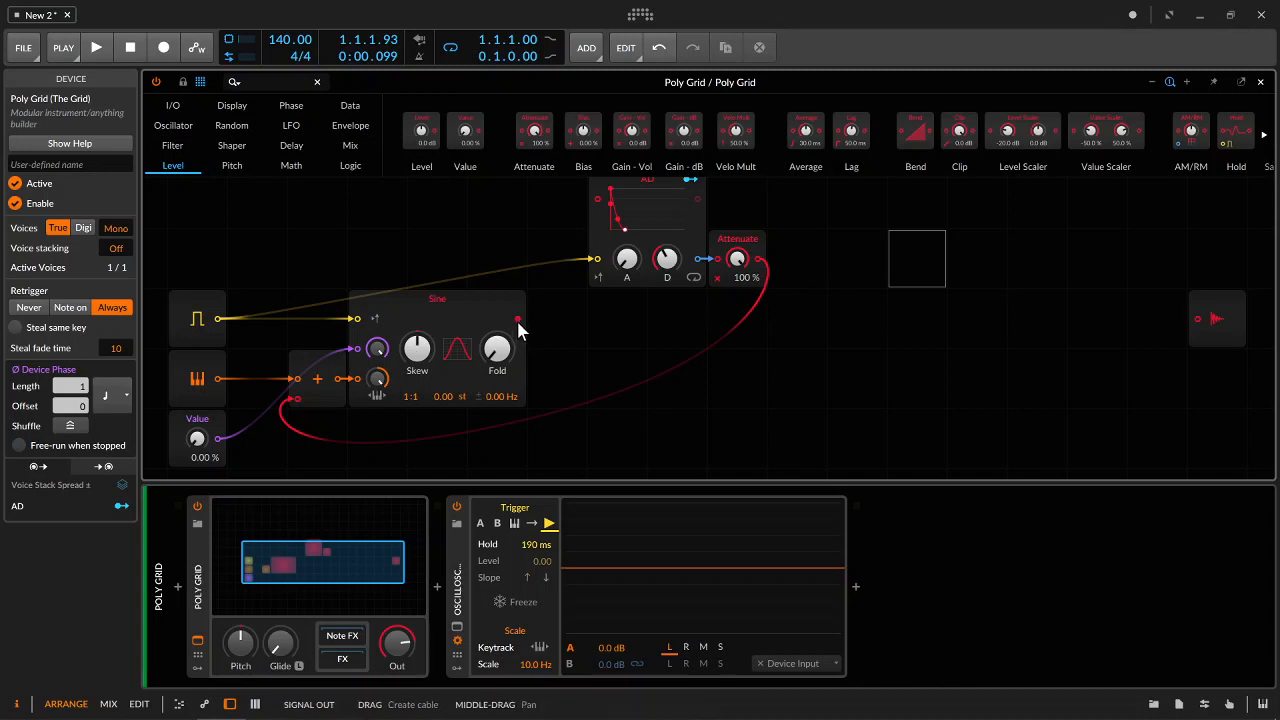
Connect the Sine to the Audio Out, play the clip to check the Attenuate amount's effect, and disconnect the output again
drag(518, 320, 1198, 319)
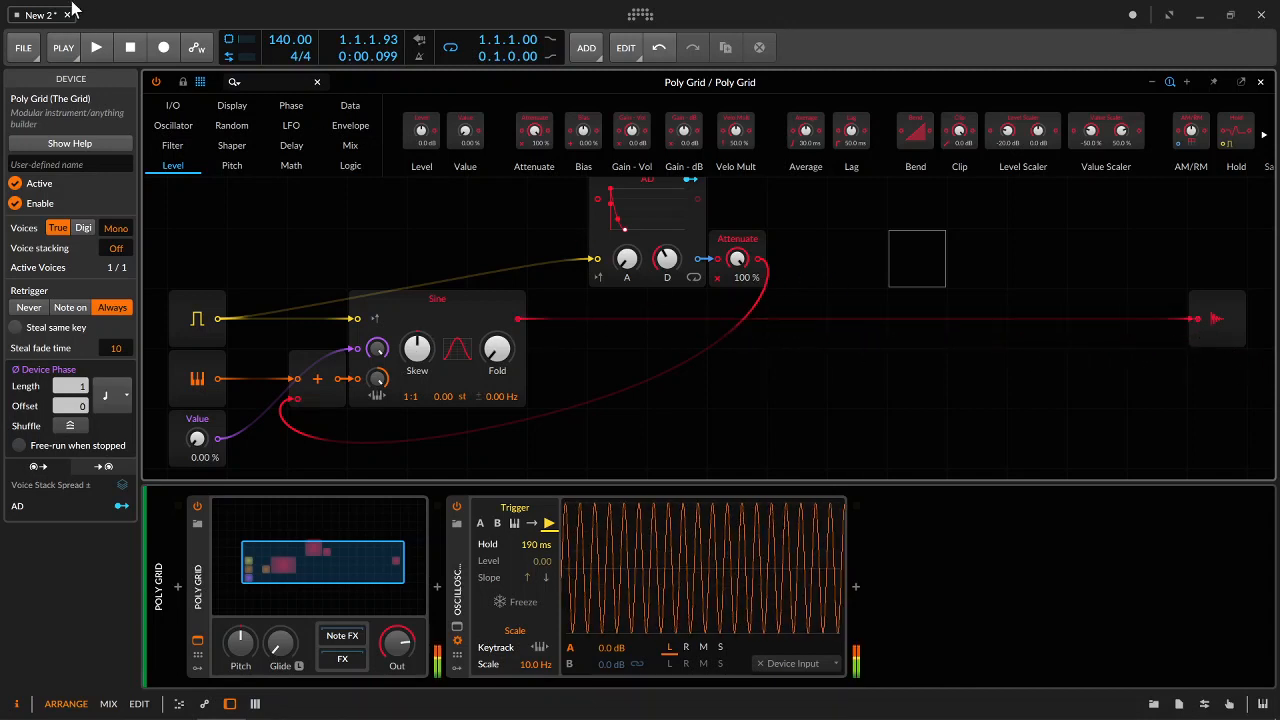
click(96, 47)
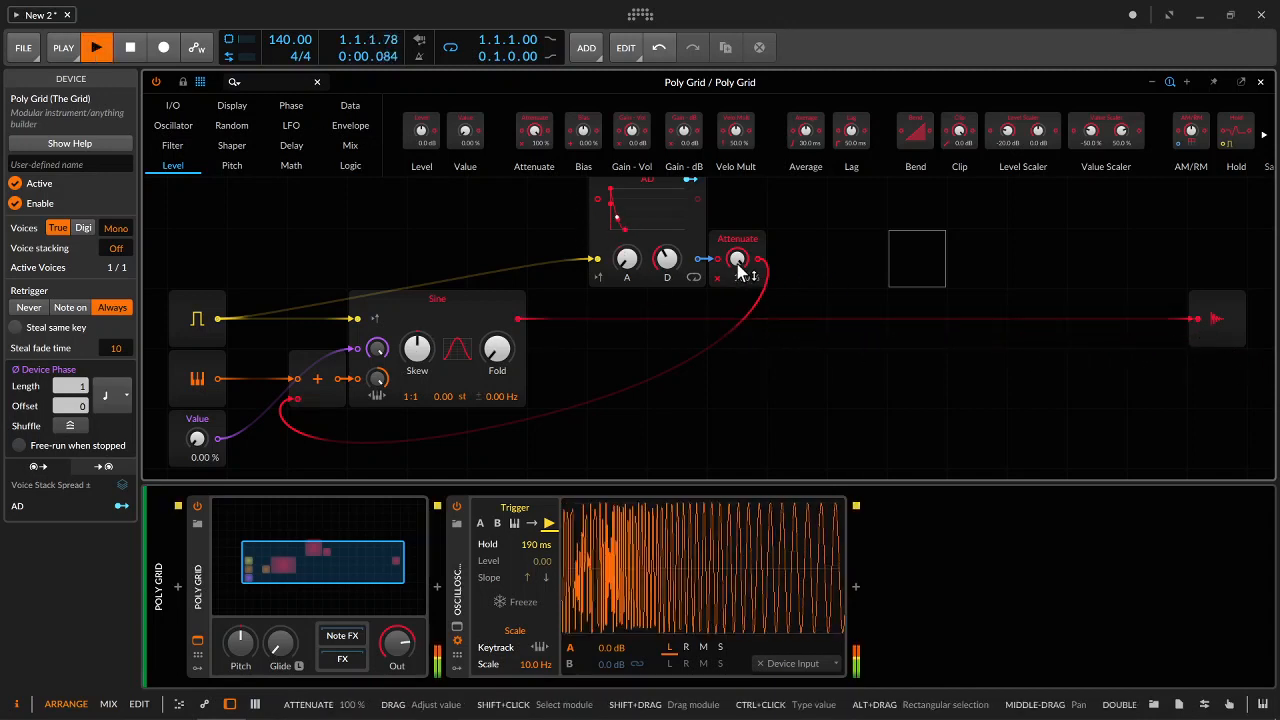
mouse_move(738, 270)
mouse_down()
mouse_move(738, 330)
mouse_move(738, 270)
mouse_up()
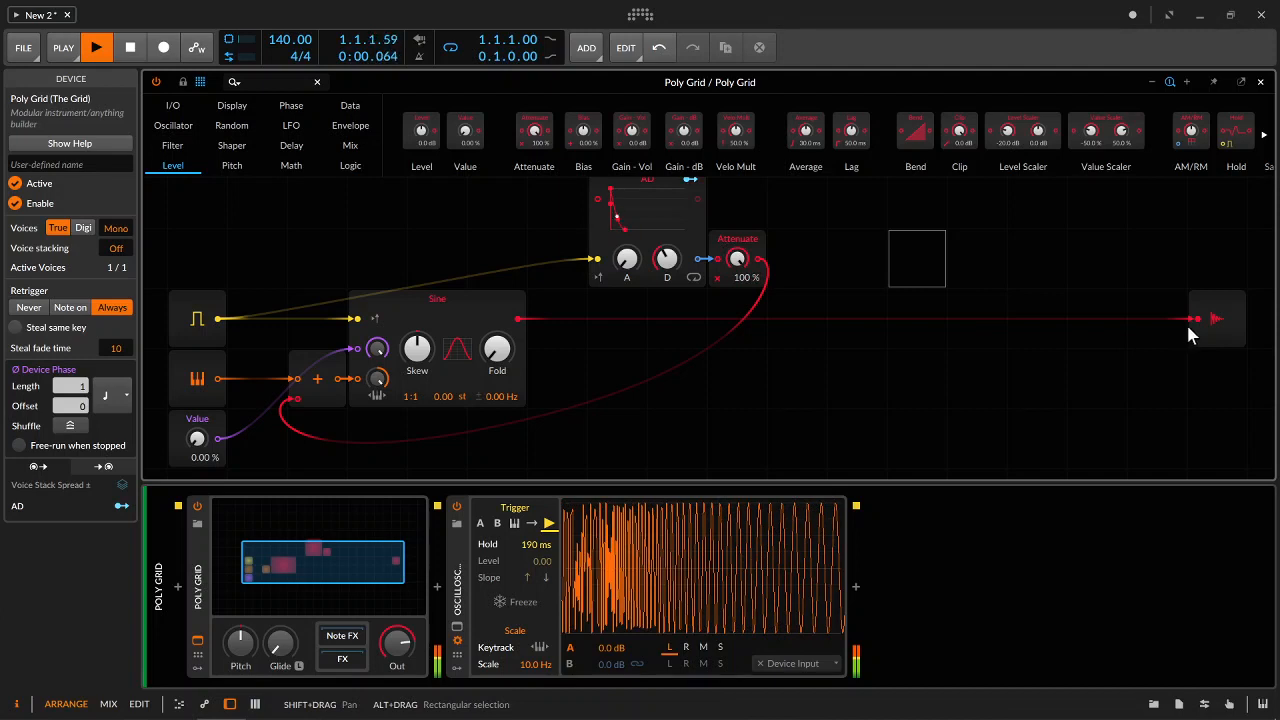
drag(1197, 319, 1150, 280)
click(970, 221)
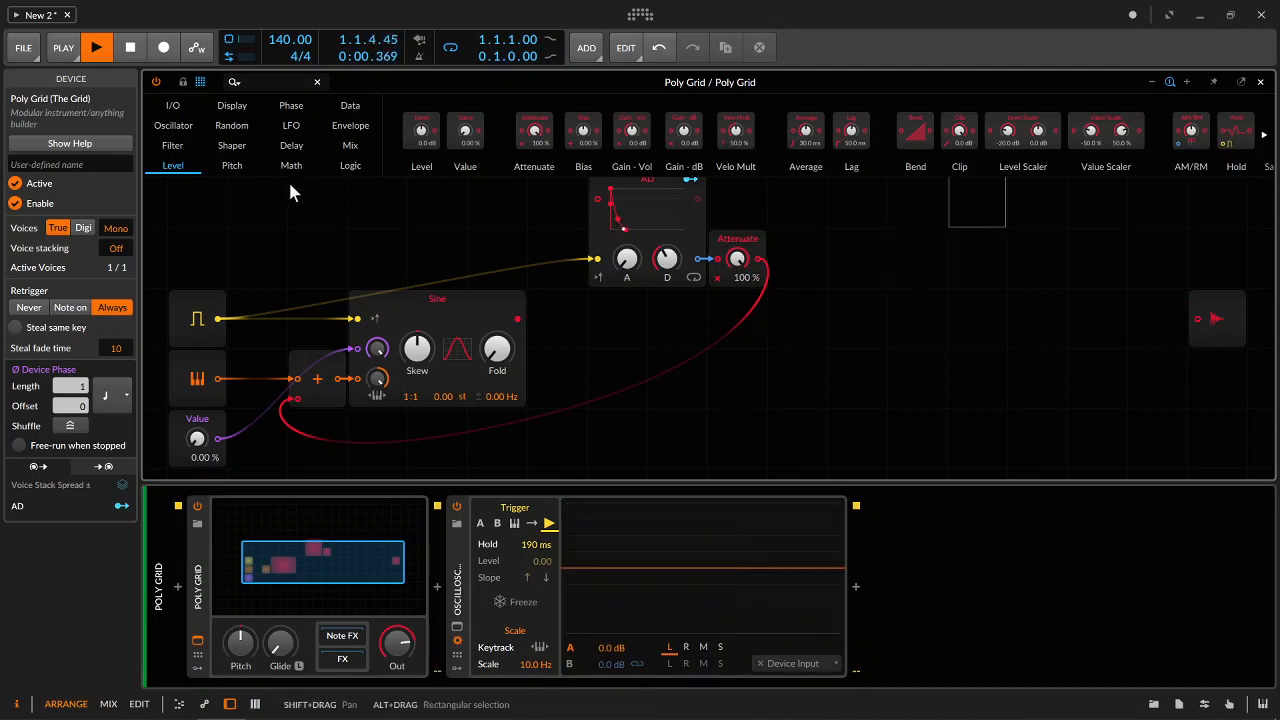
Add a second red AD envelope with 0.00 ms attack and 218 ms decay, triggered by the Gate In
click(350, 125)
drag(535, 135, 850, 293)
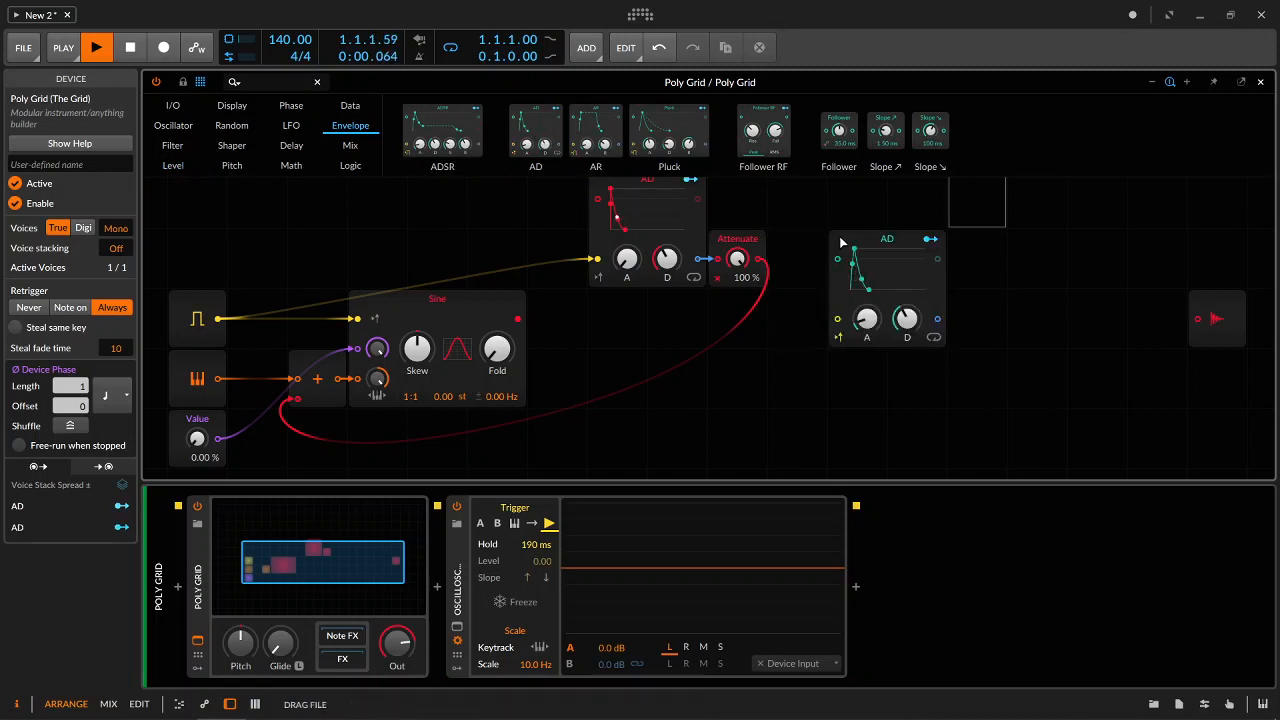
drag(839, 238, 831, 221)
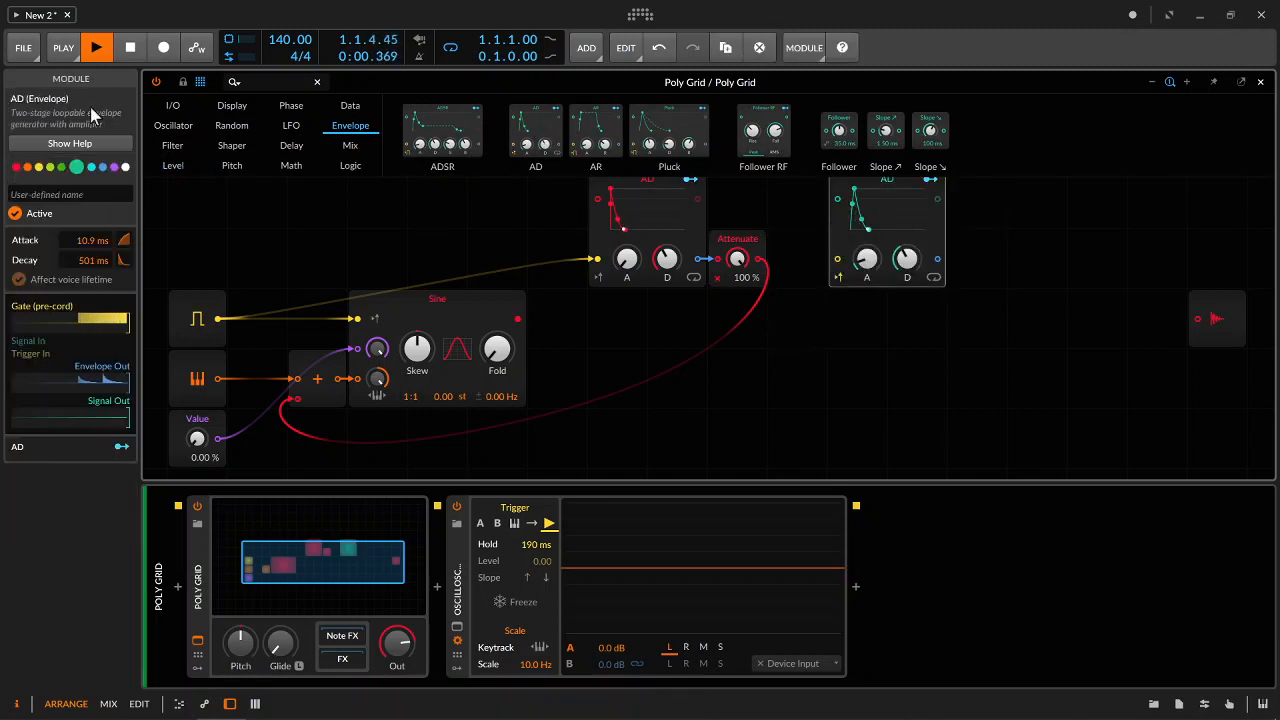
click(20, 167)
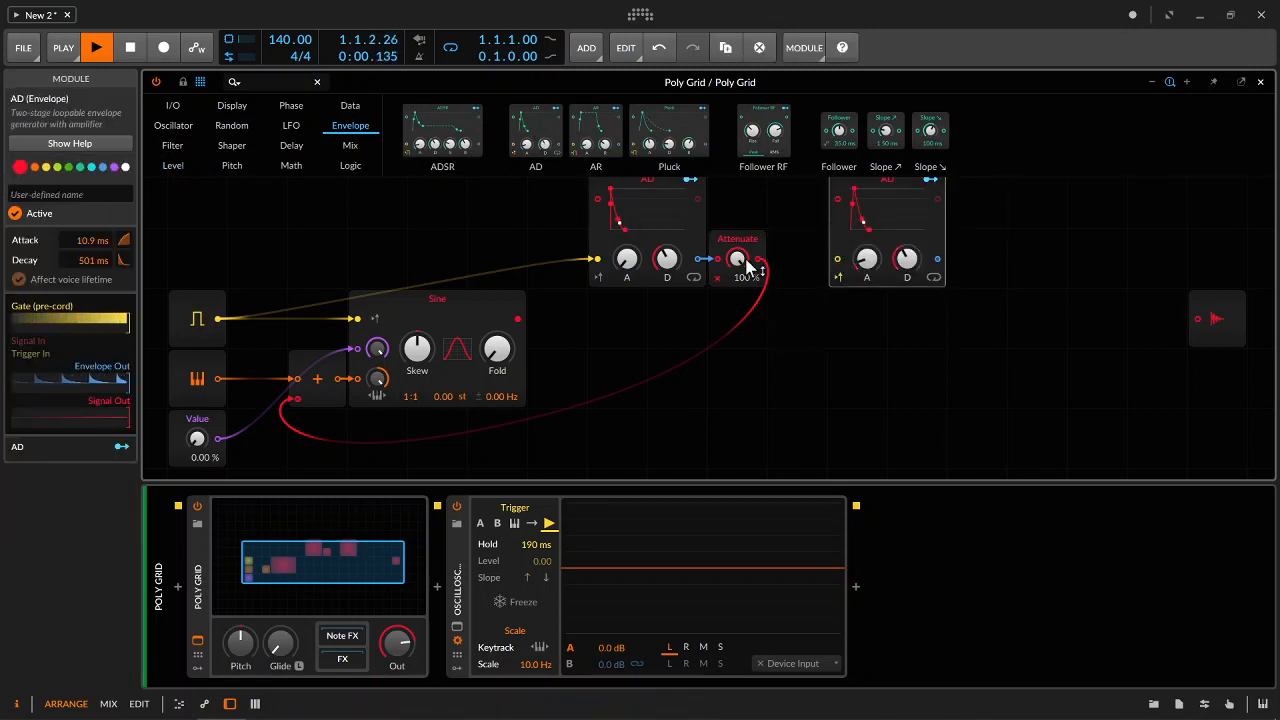
click(1077, 283)
drag(218, 318, 904, 279)
click(955, 297)
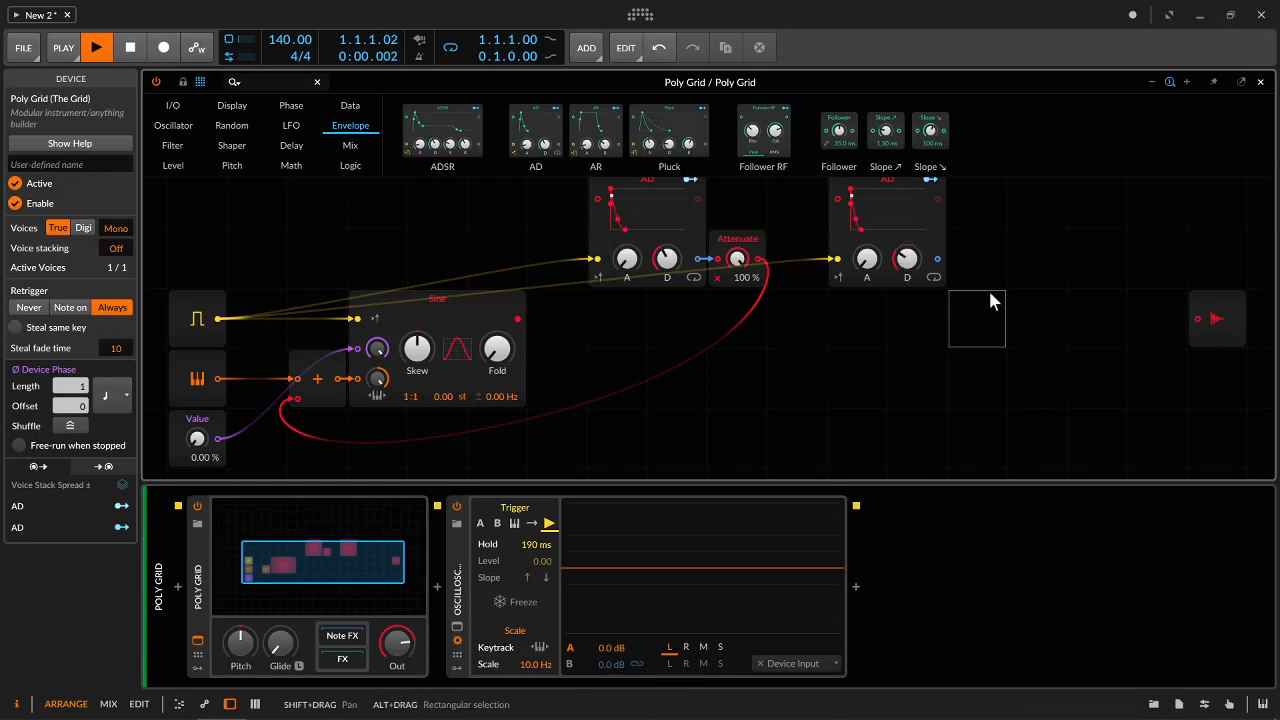
Try longer attack times and the curve settings on the second AD envelope, ending with a 0.00 ms attack and 3.10 s decay
click(941, 224)
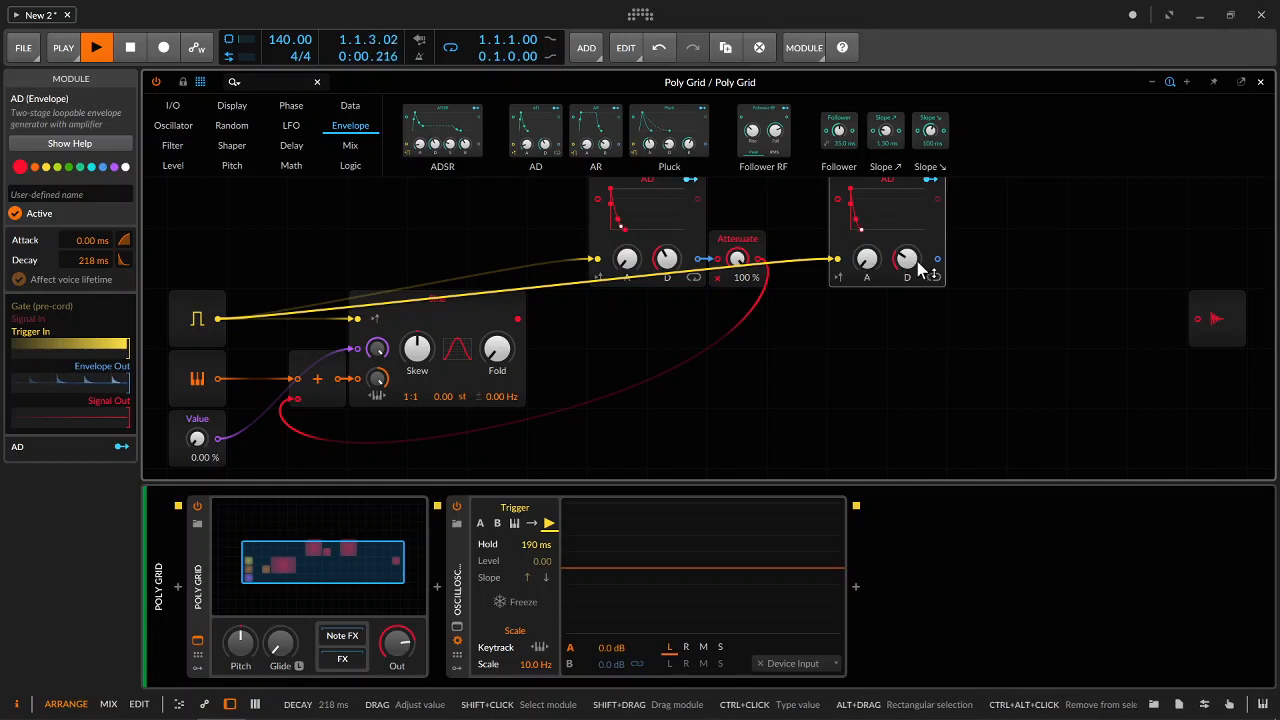
drag(866, 262, 908, 238)
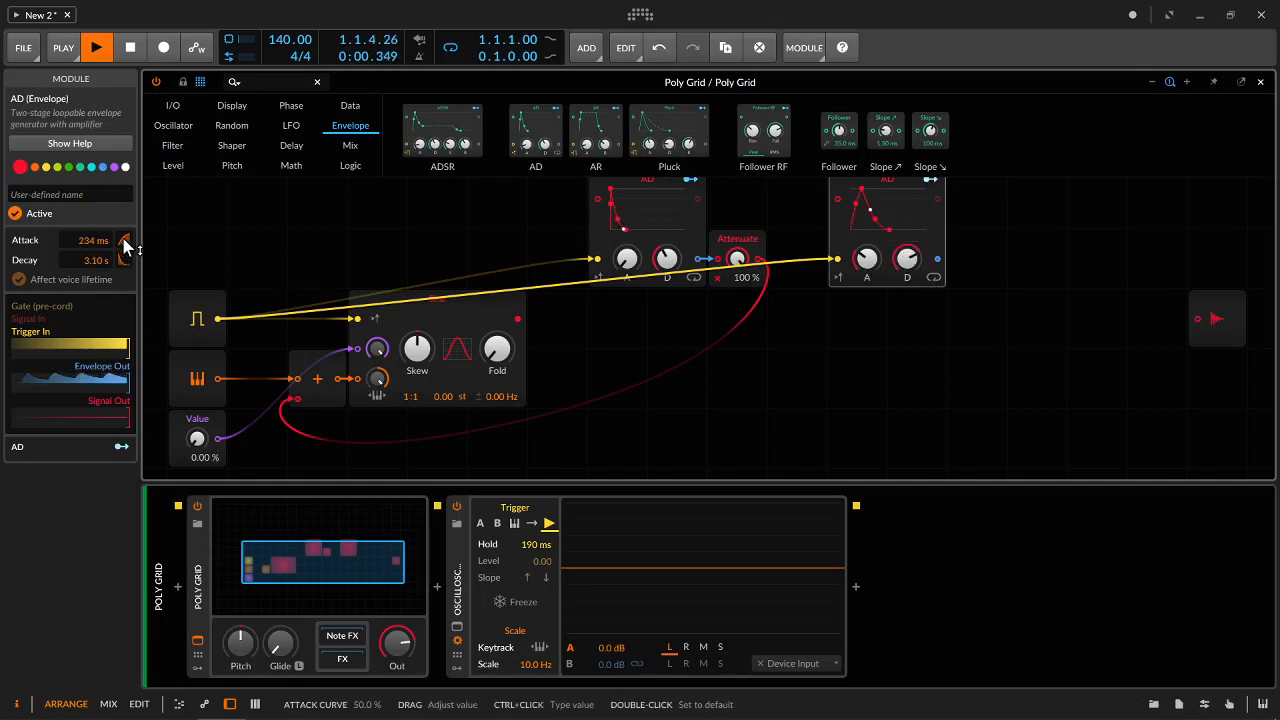
drag(122, 238, 122, 262)
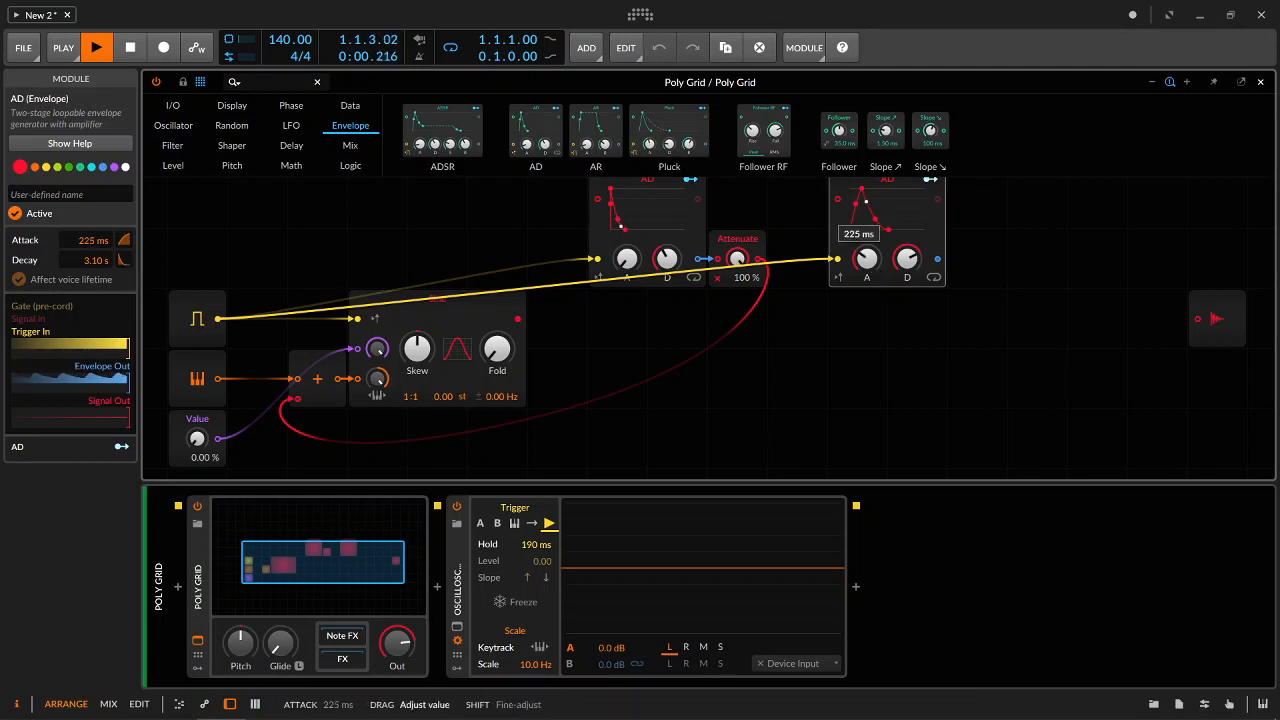
drag(860, 192, 850, 192)
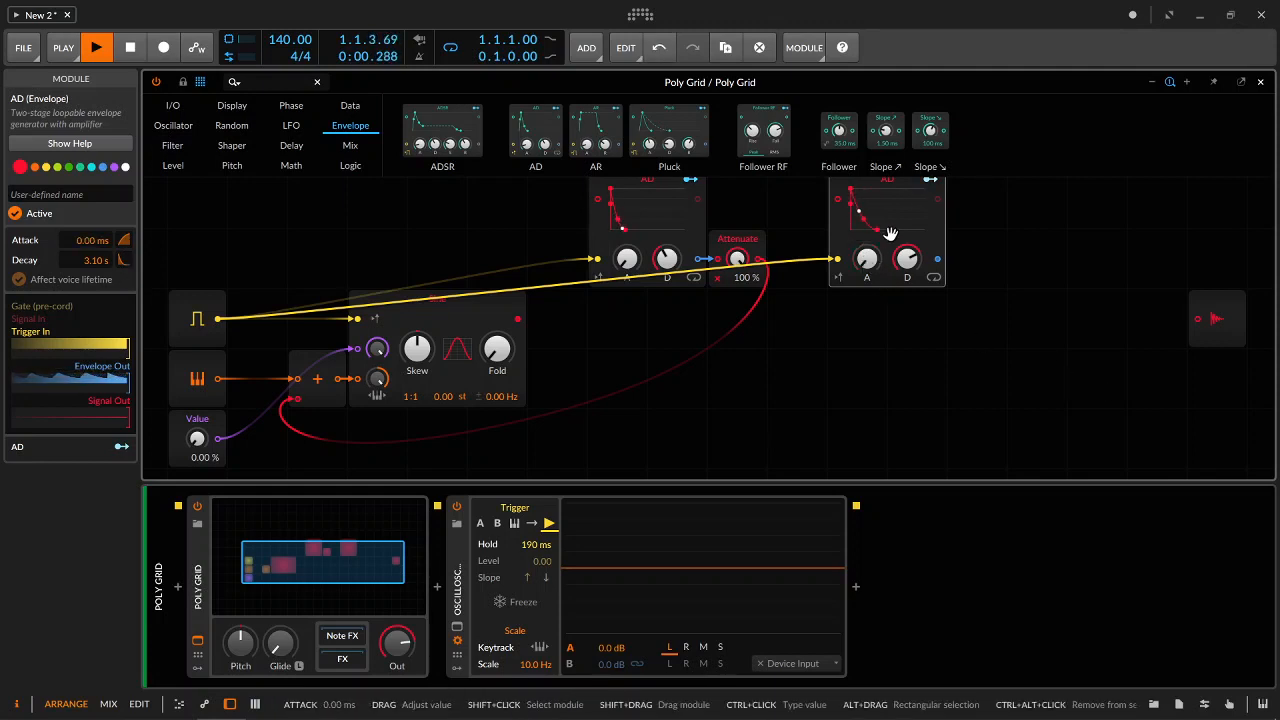
click(1017, 242)
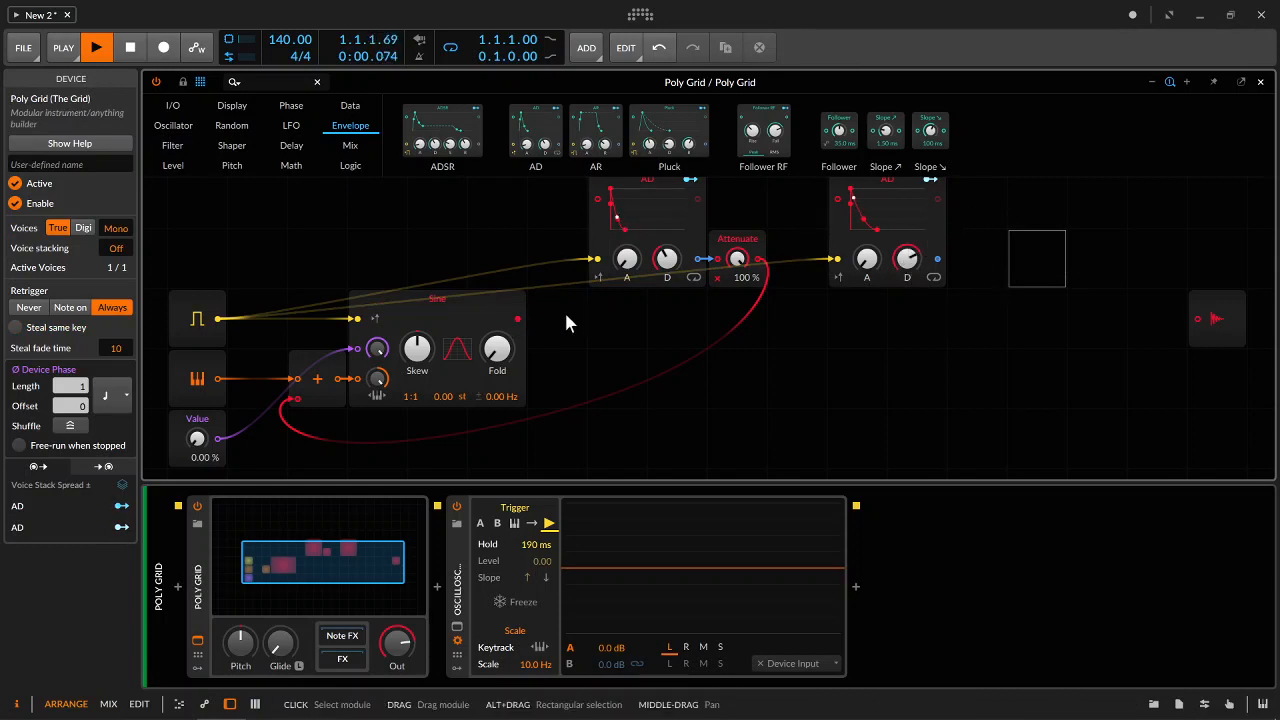
Route the Sine through the second AD's signal input and output to the Audio Out, and shorten its decay to about 236 ms
drag(518, 319, 843, 200)
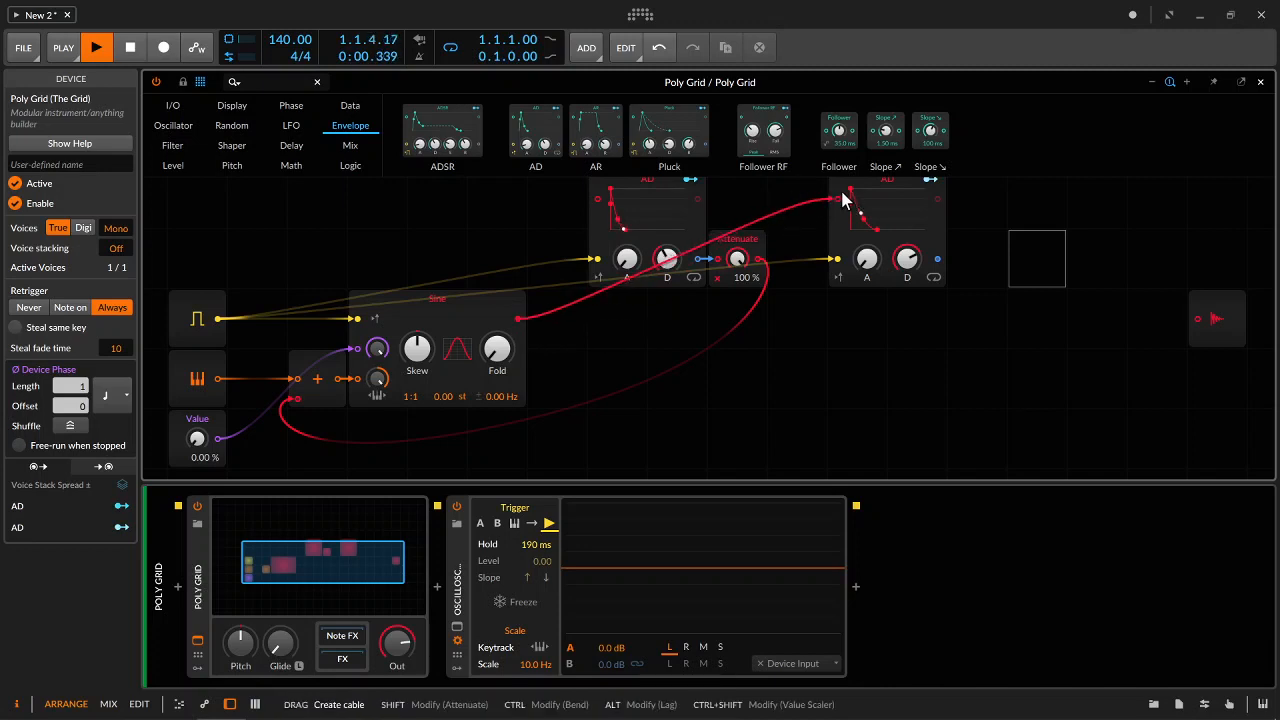
drag(940, 200, 1196, 318)
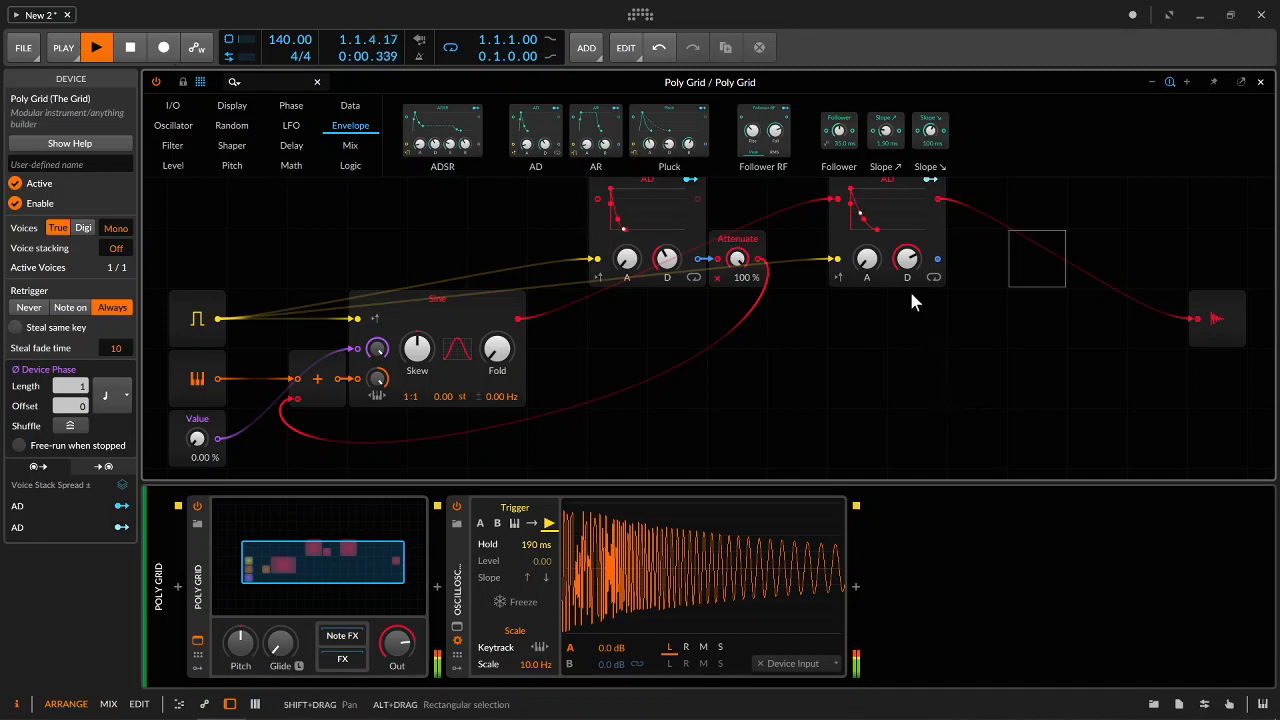
drag(907, 259, 907, 342)
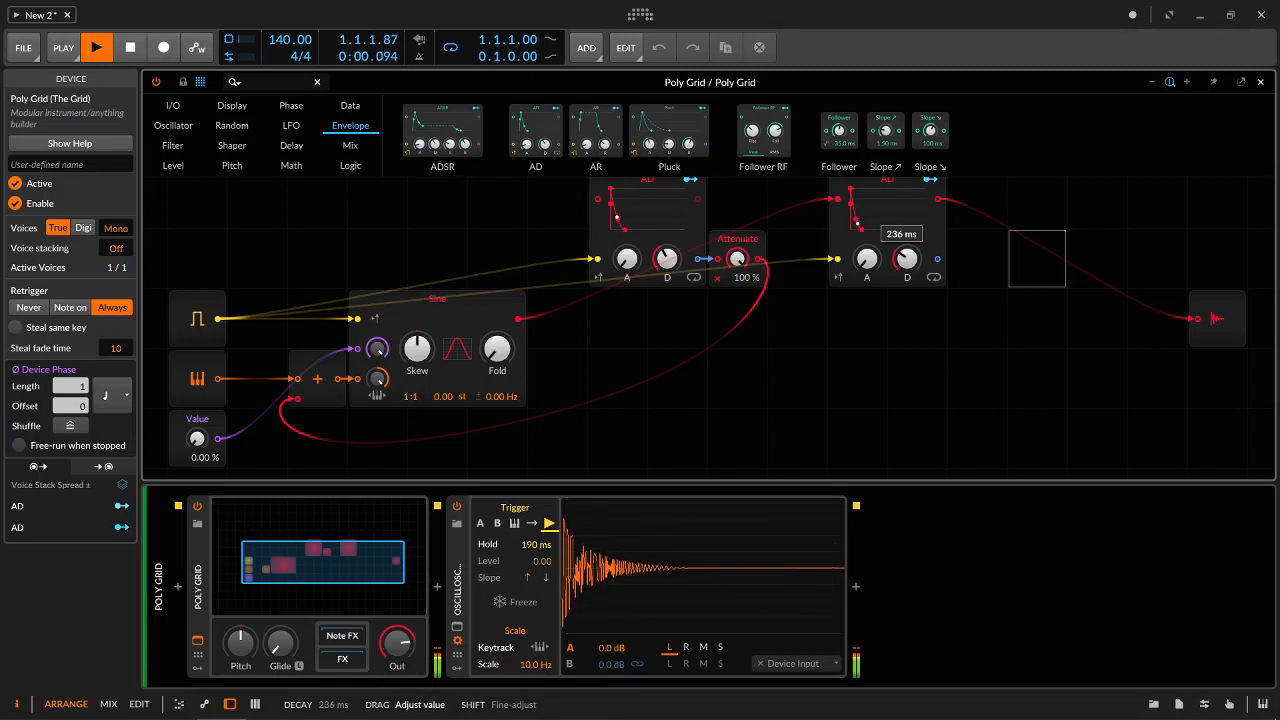
Set the Attenuate amount to 57.2 % and the first AD's decay to about 306 ms, and slightly lengthen the second AD's decay
drag(737, 258, 737, 304)
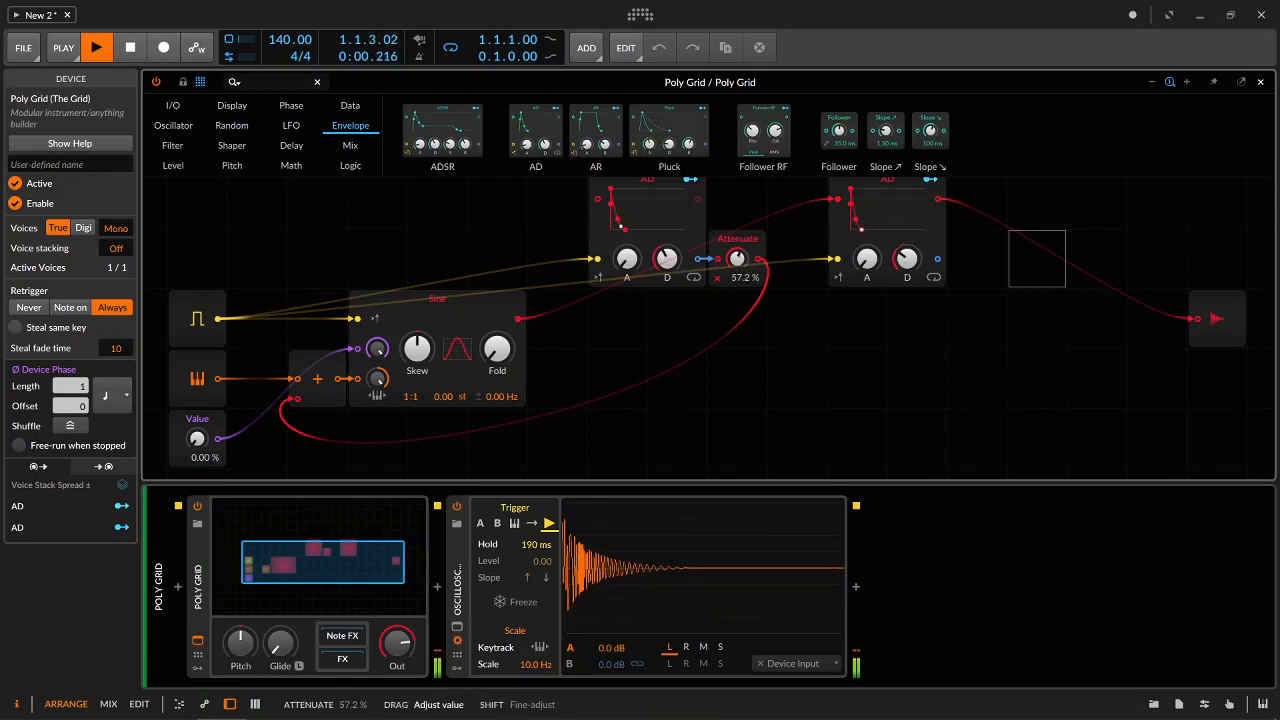
drag(665, 263, 665, 272)
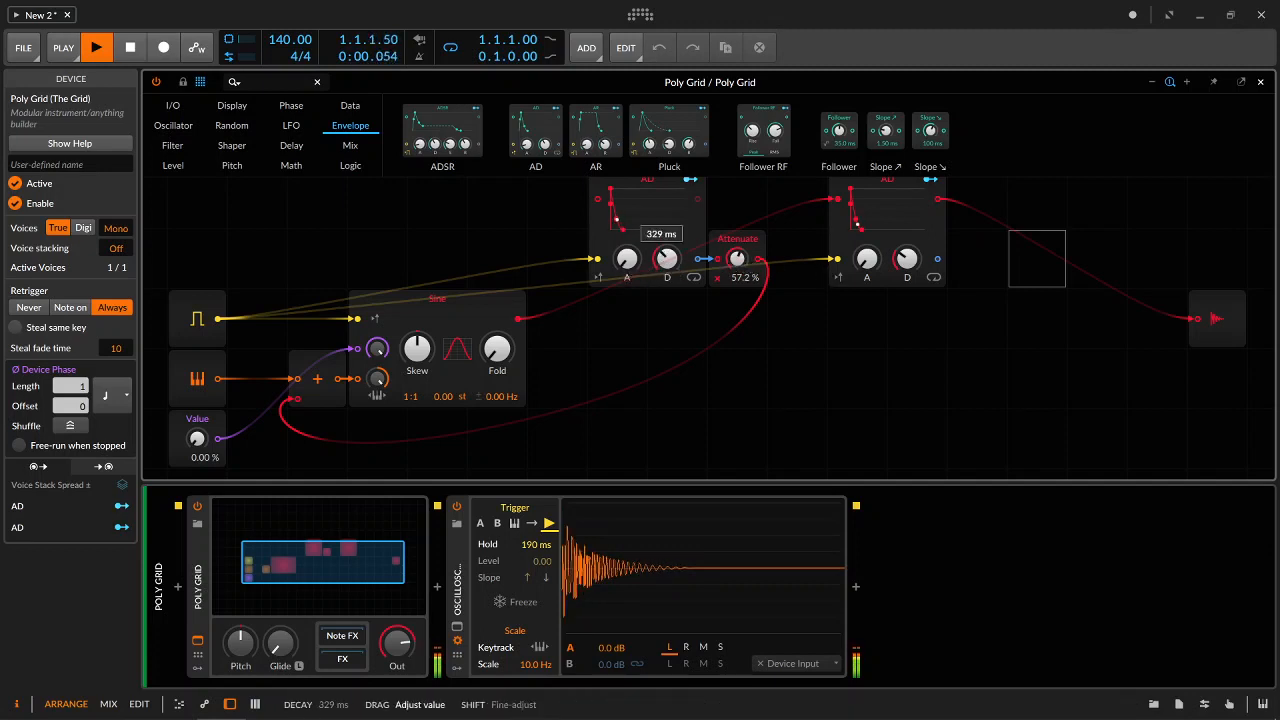
drag(906, 259, 909, 261)
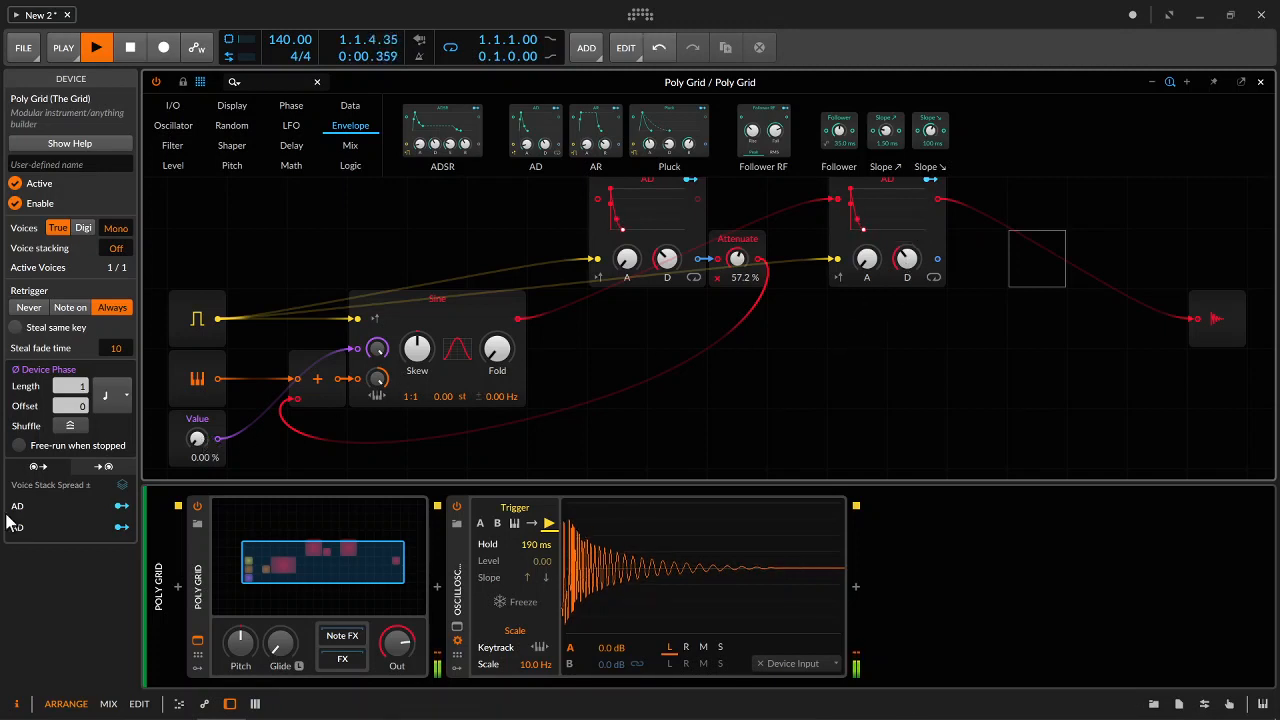
Raise the Value module feeding the Sine's phase to 61.6 % and stop playback
mouse_move(199, 440)
mouse_down()
mouse_move(199, 416)
mouse_move(205, 447)
mouse_up()
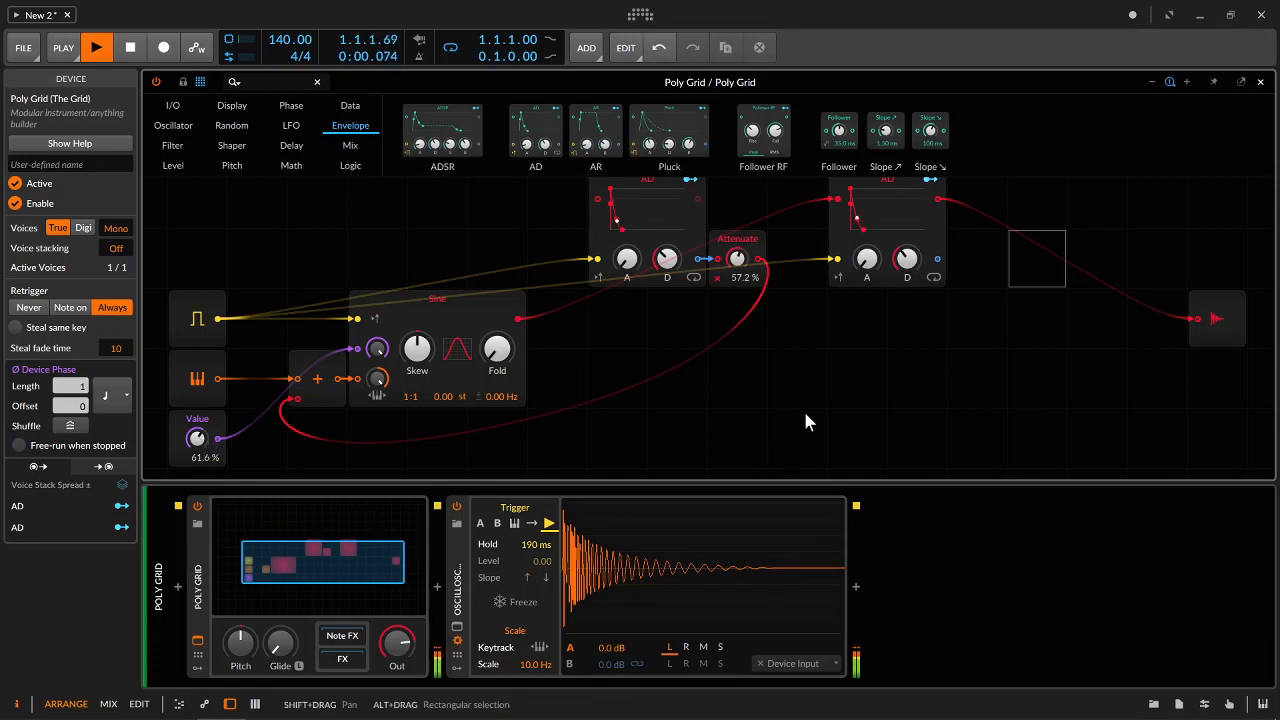
click(131, 48)
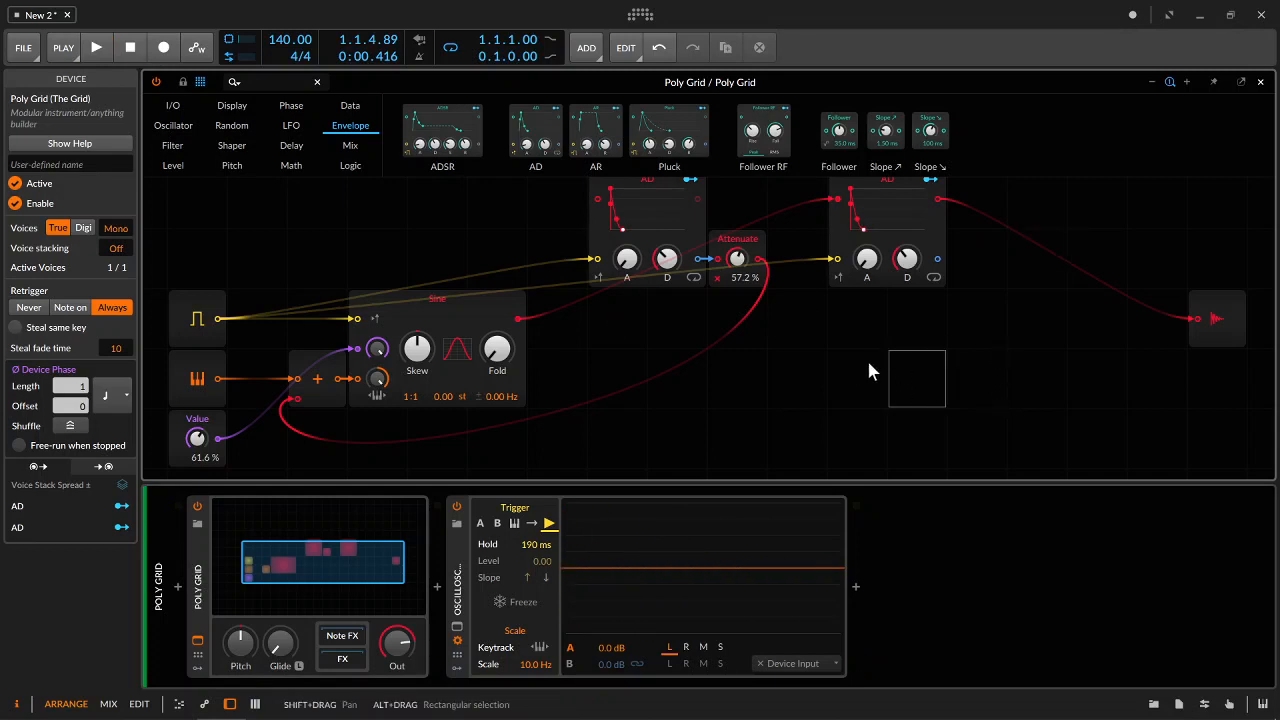
Show the Poly Grid's remote controls, briefly showing and hiding the Oscilloscope's as well
click(198, 655)
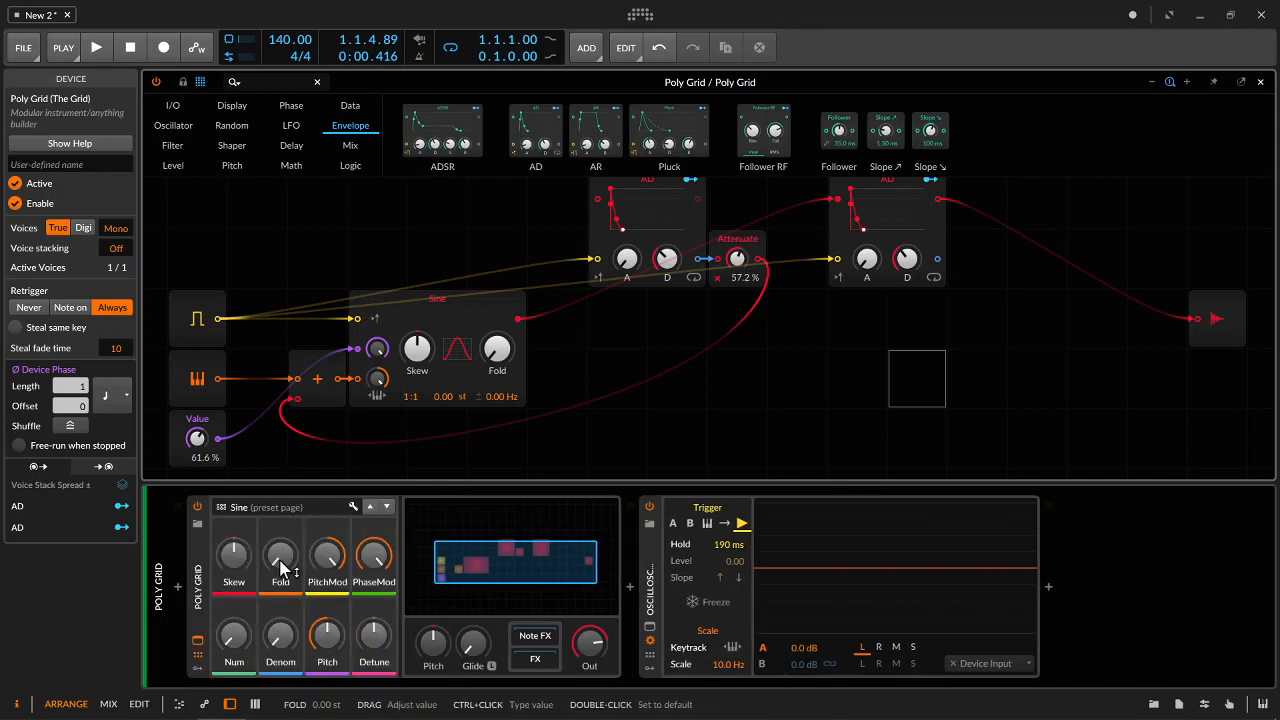
click(650, 664)
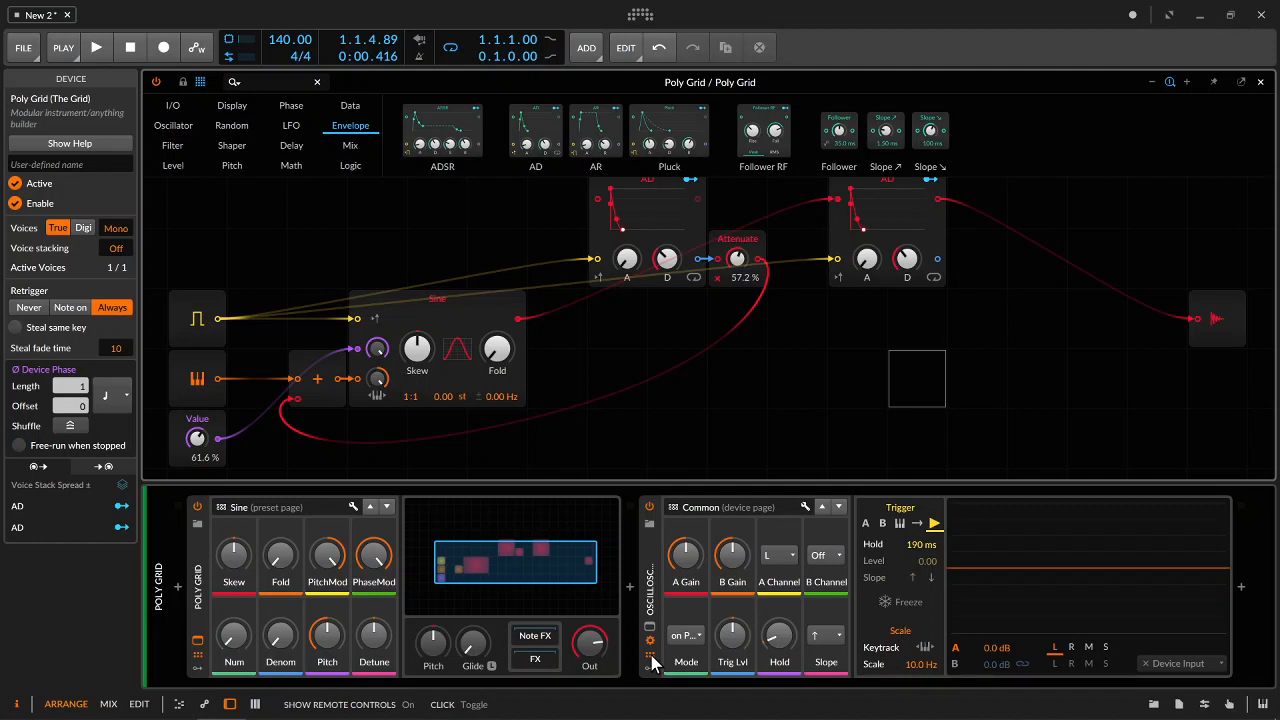
click(650, 664)
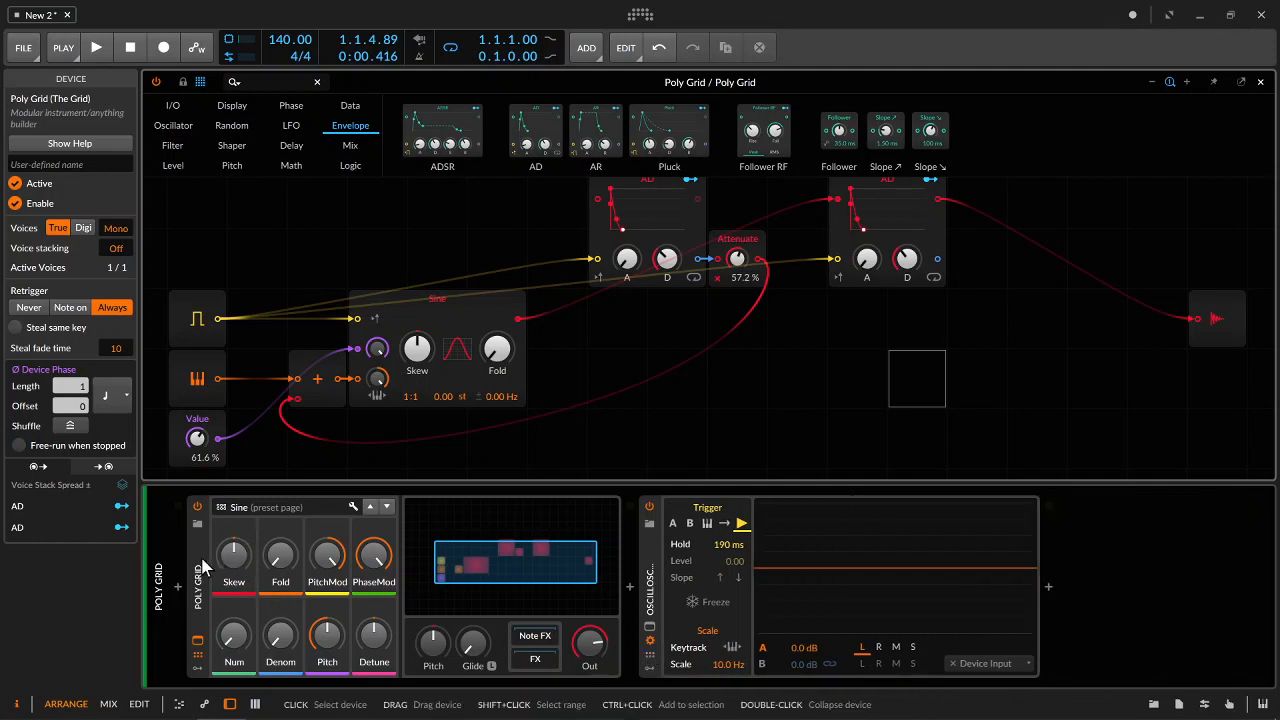
Add a preset page named OSCILLATOR in the Poly Grid's Remote Controls Editor
click(300, 520)
click(353, 507)
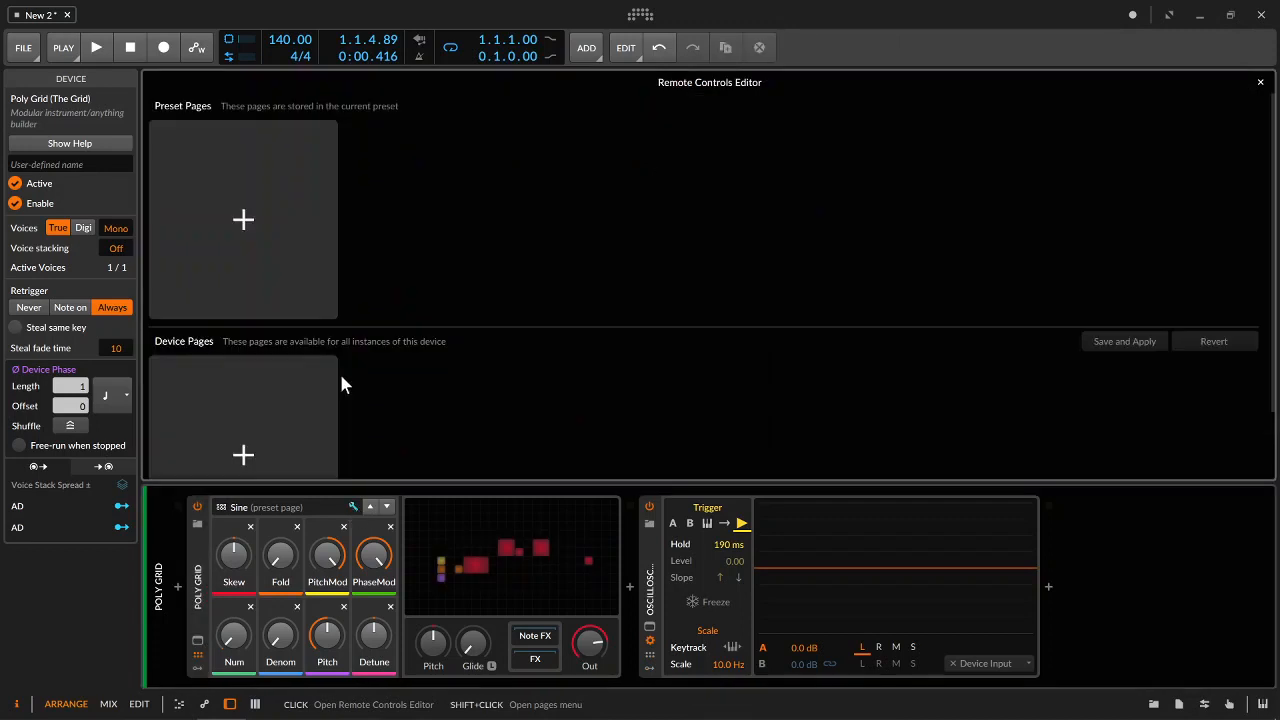
click(246, 222)
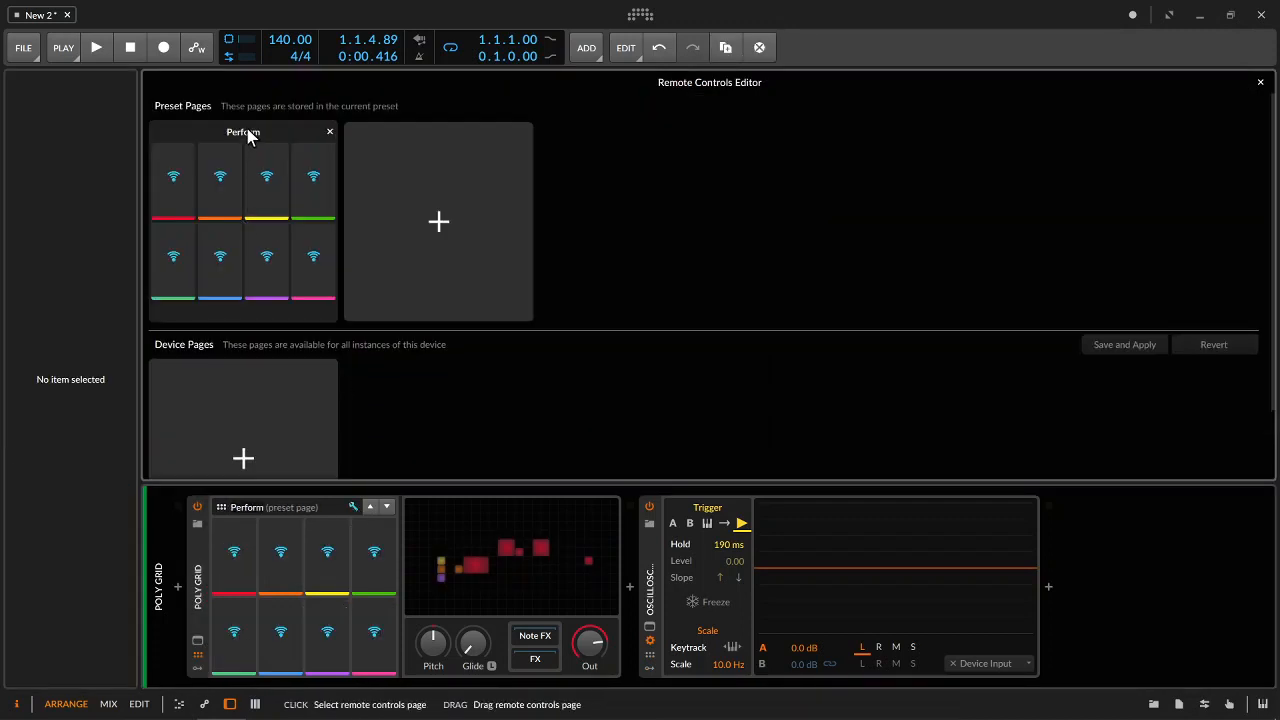
double_click(246, 131)
key(BackSpace)
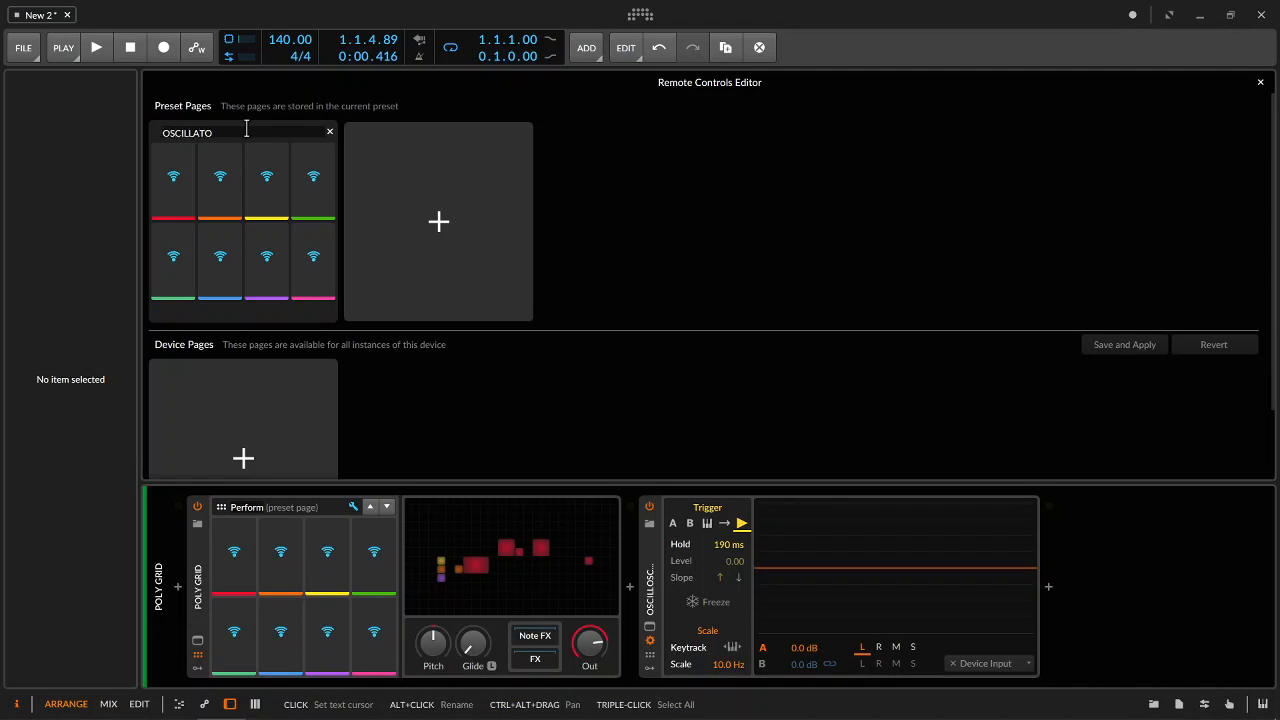
key(Return)
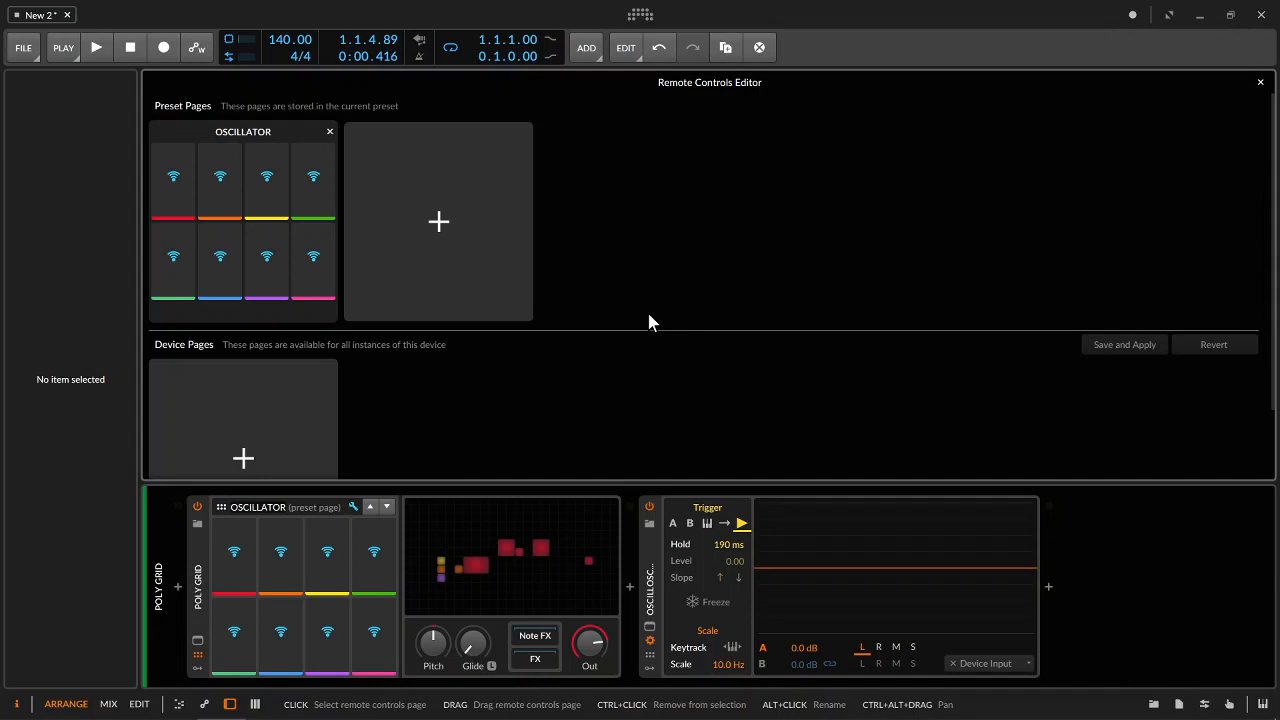
Add a second preset page named KICK to the Poly Grid's remote controls
click(456, 218)
double_click(447, 134)
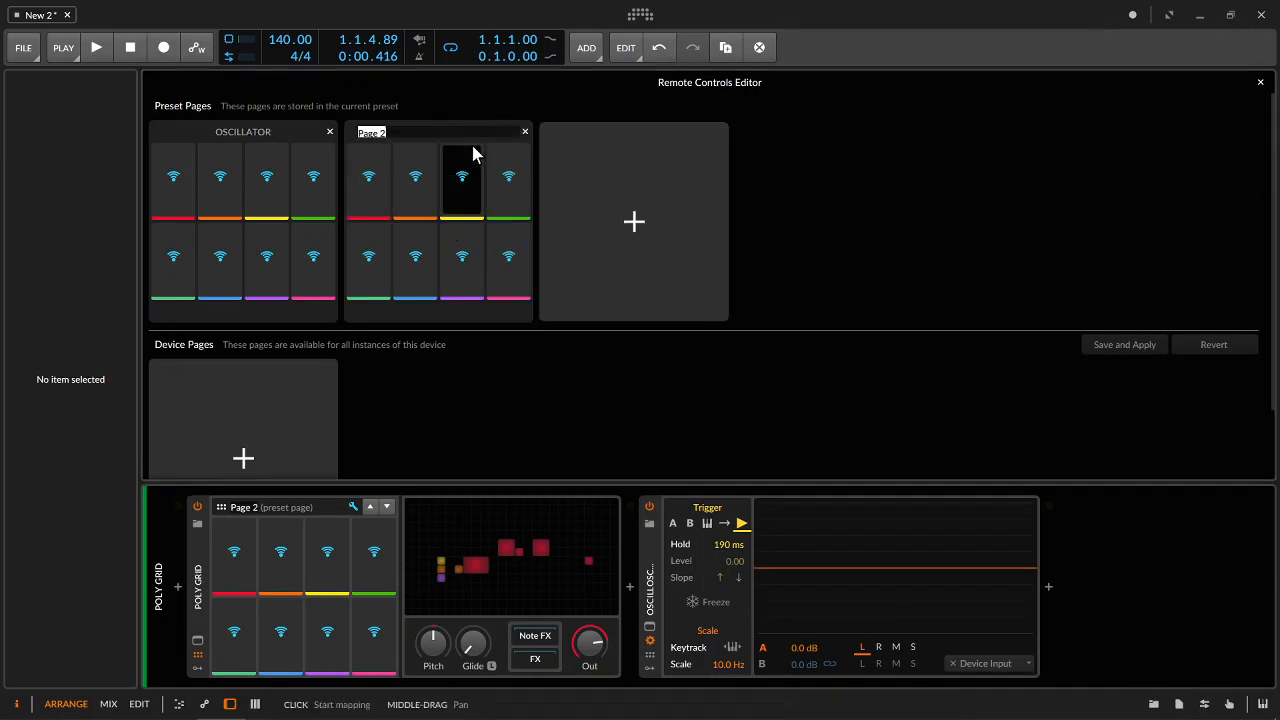
text(KICK)
key(Return)
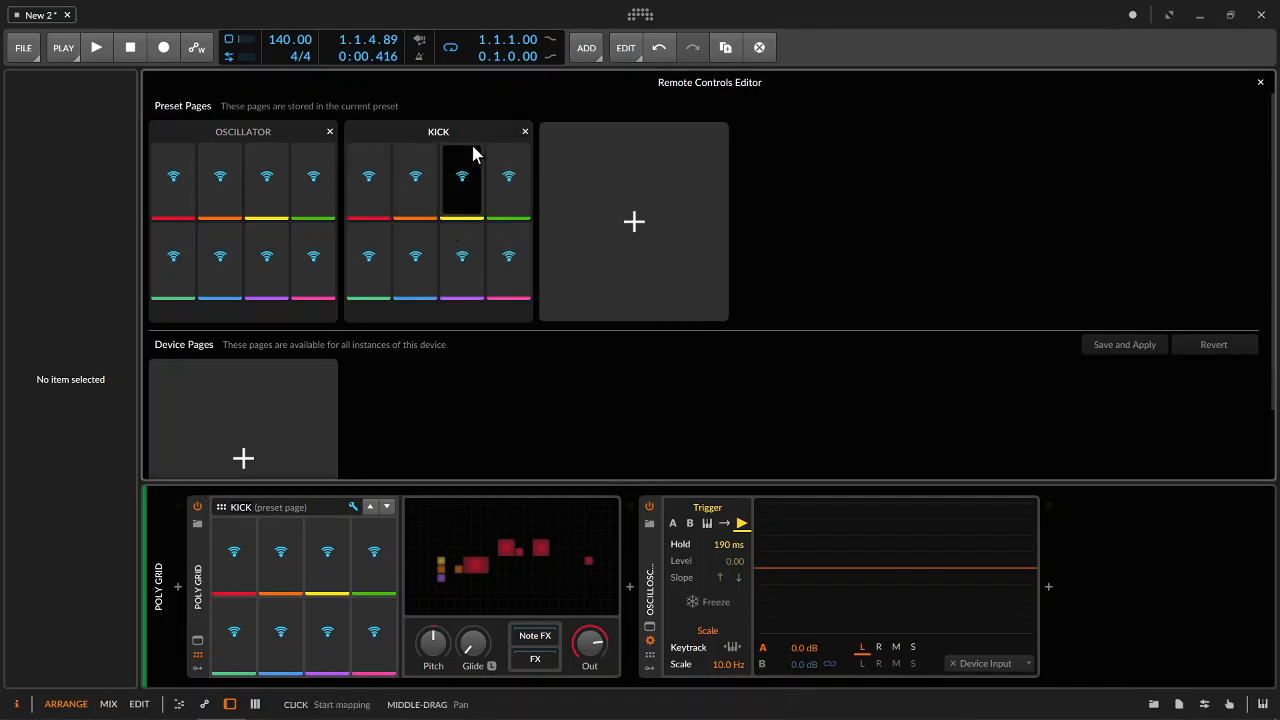
Add a third preset page named BASS and close the Remote Controls Editor
click(634, 227)
double_click(650, 132)
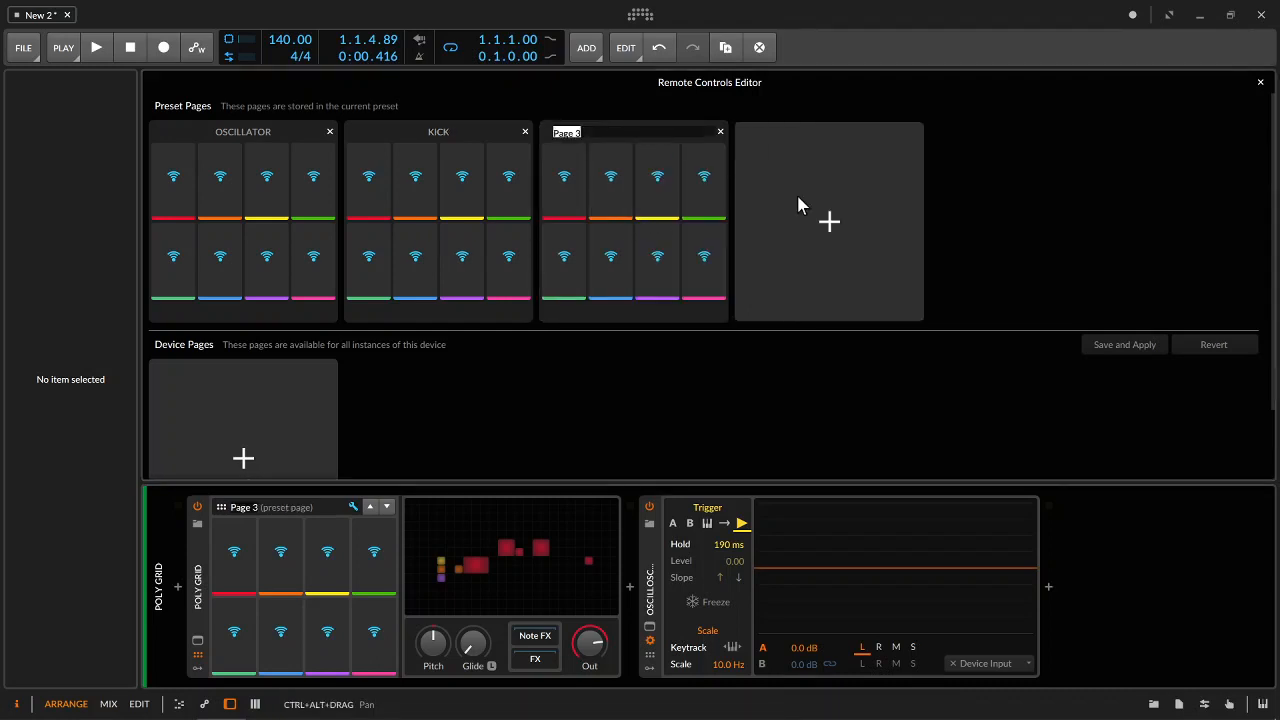
text(BASS)
key(Return)
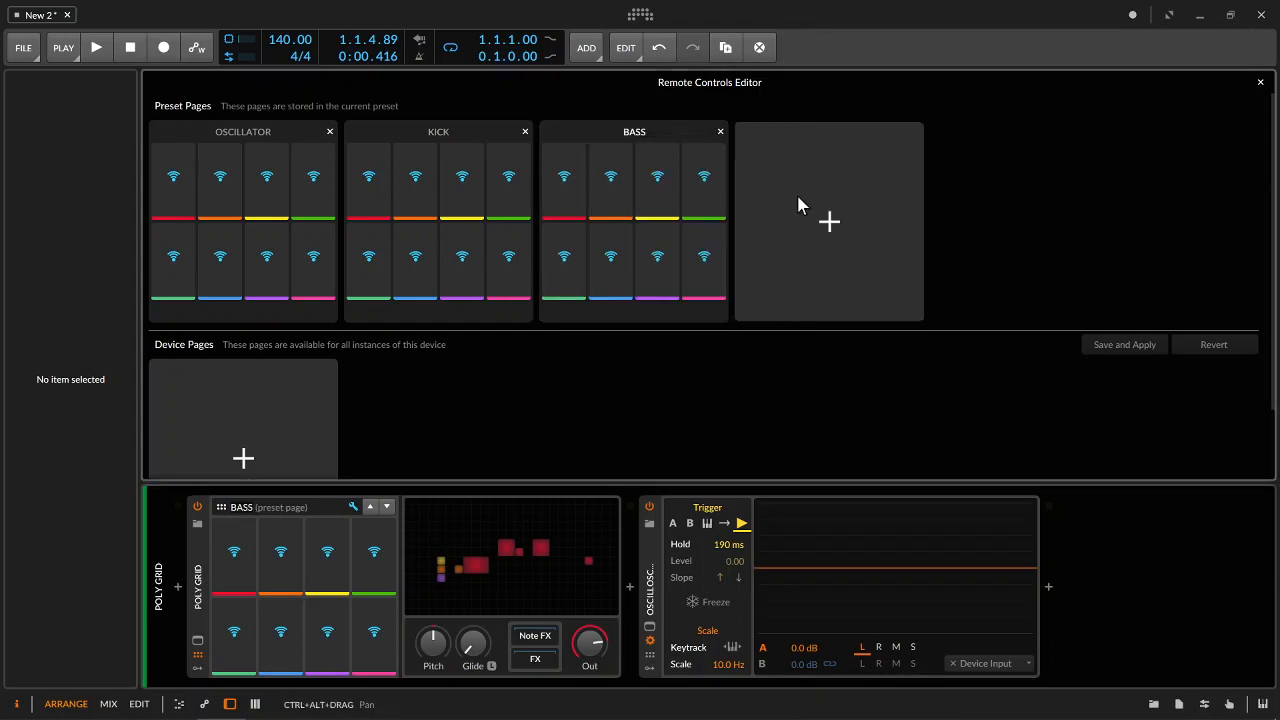
click(1261, 83)
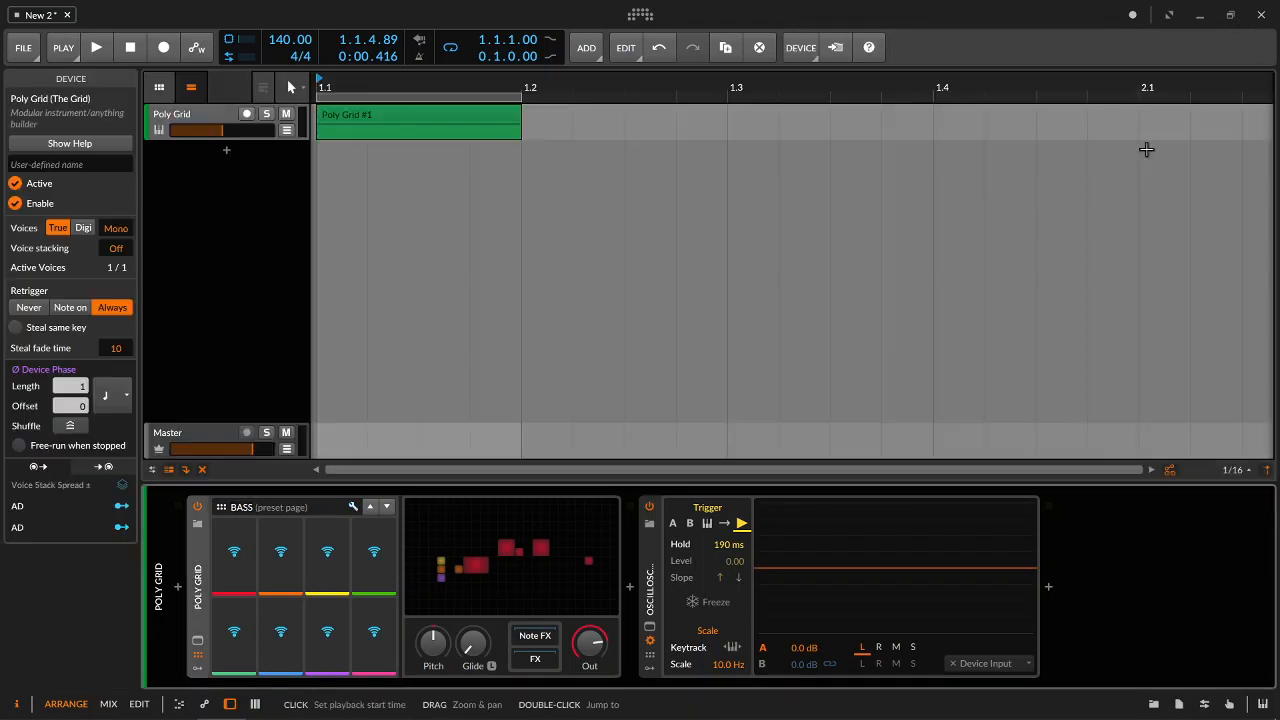
On the OSCILLATOR page, map the first three remote controls to the Sine's Skew, the Sine's Fold and the Value module
click(308, 515)
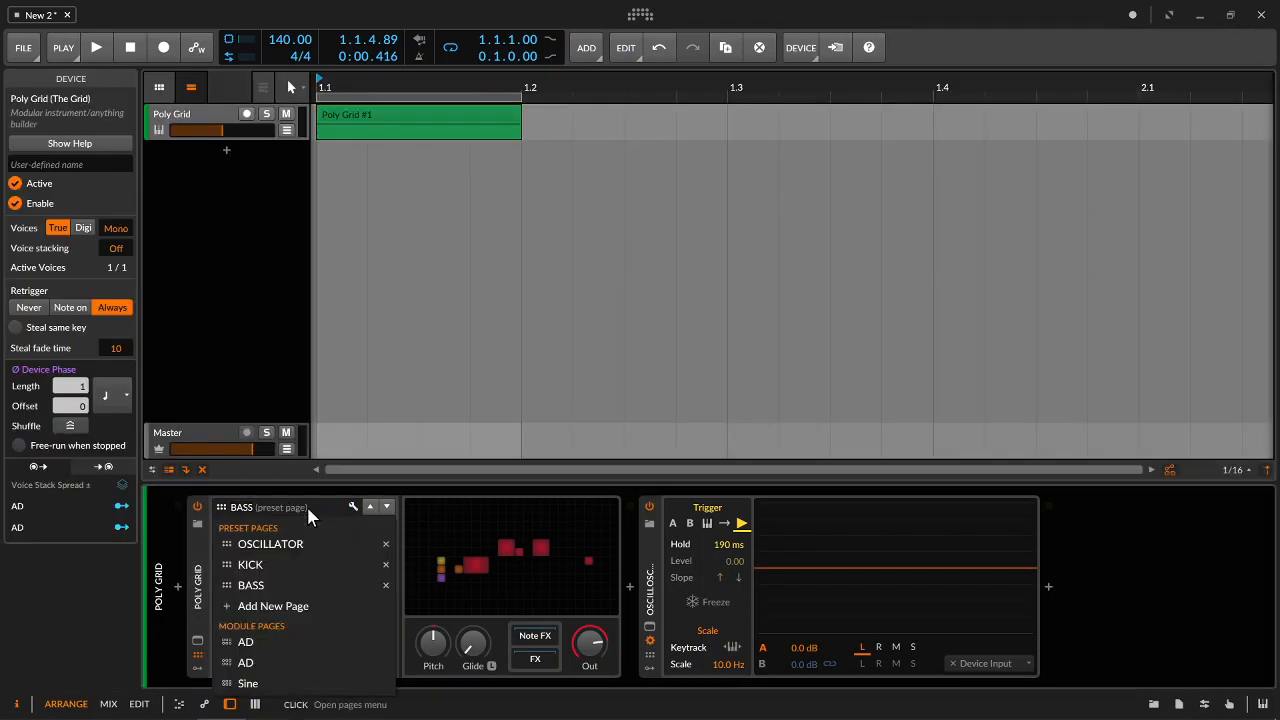
click(275, 543)
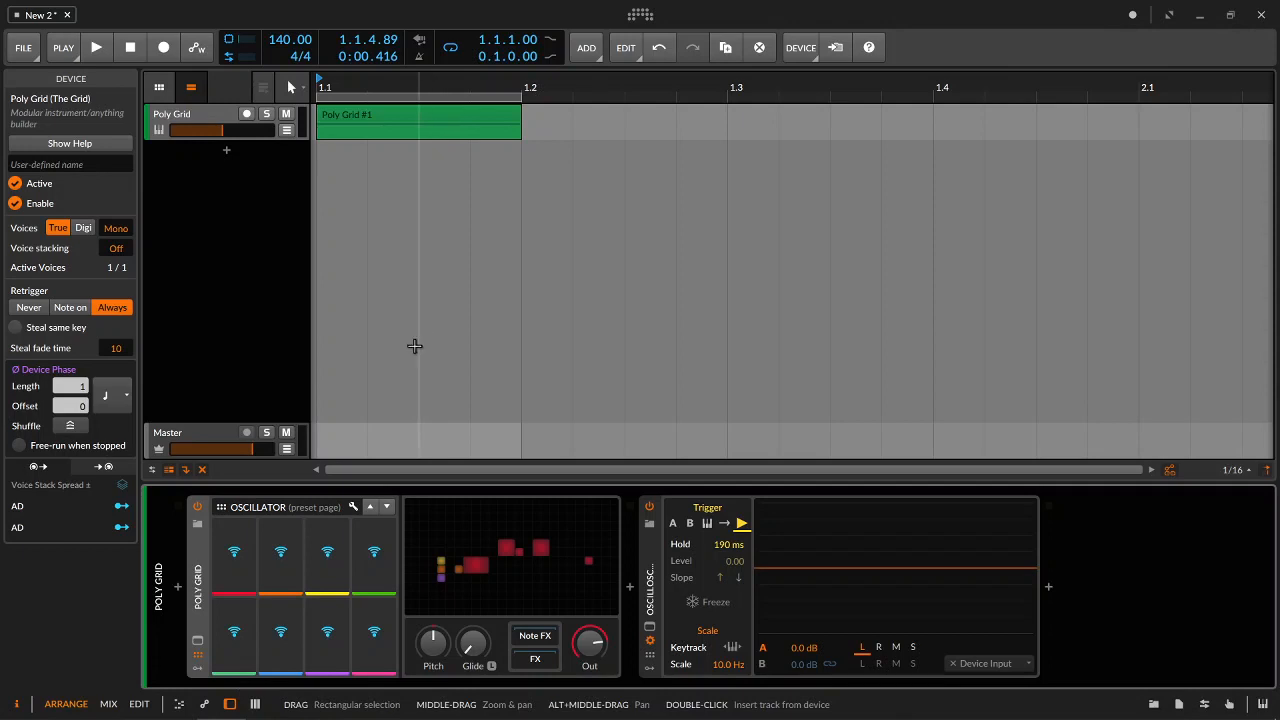
click(197, 640)
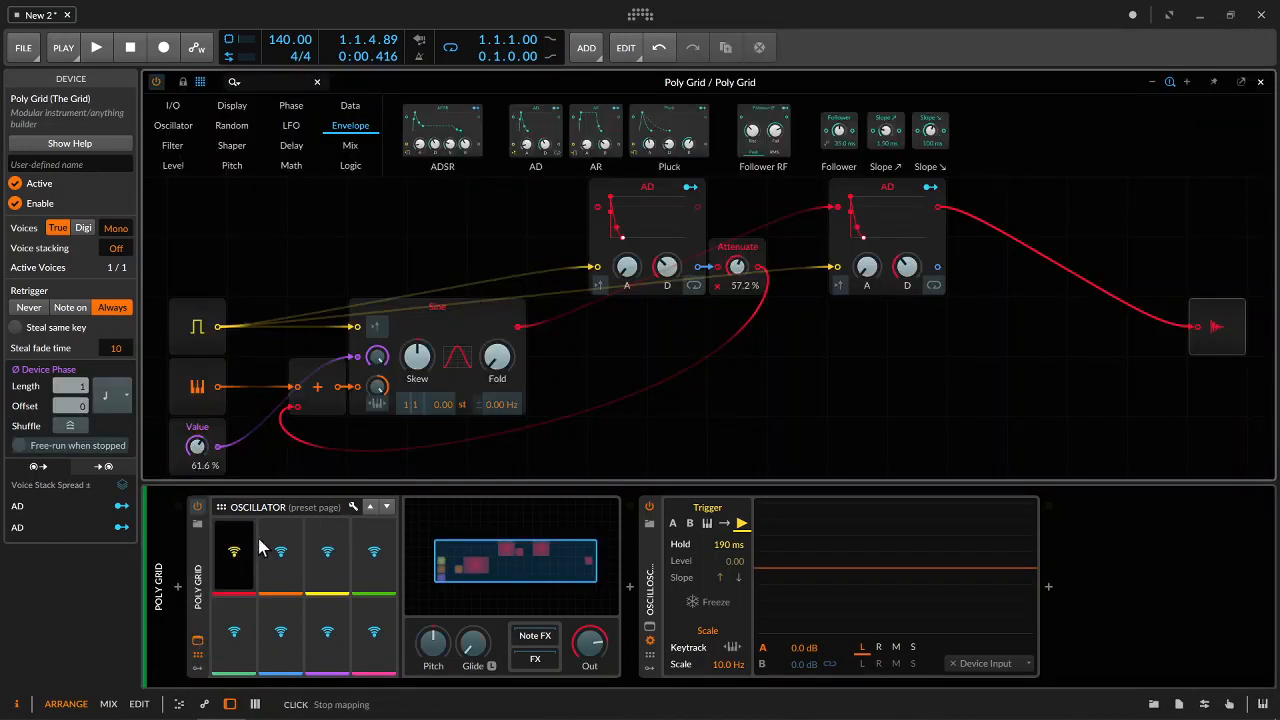
click(410, 360)
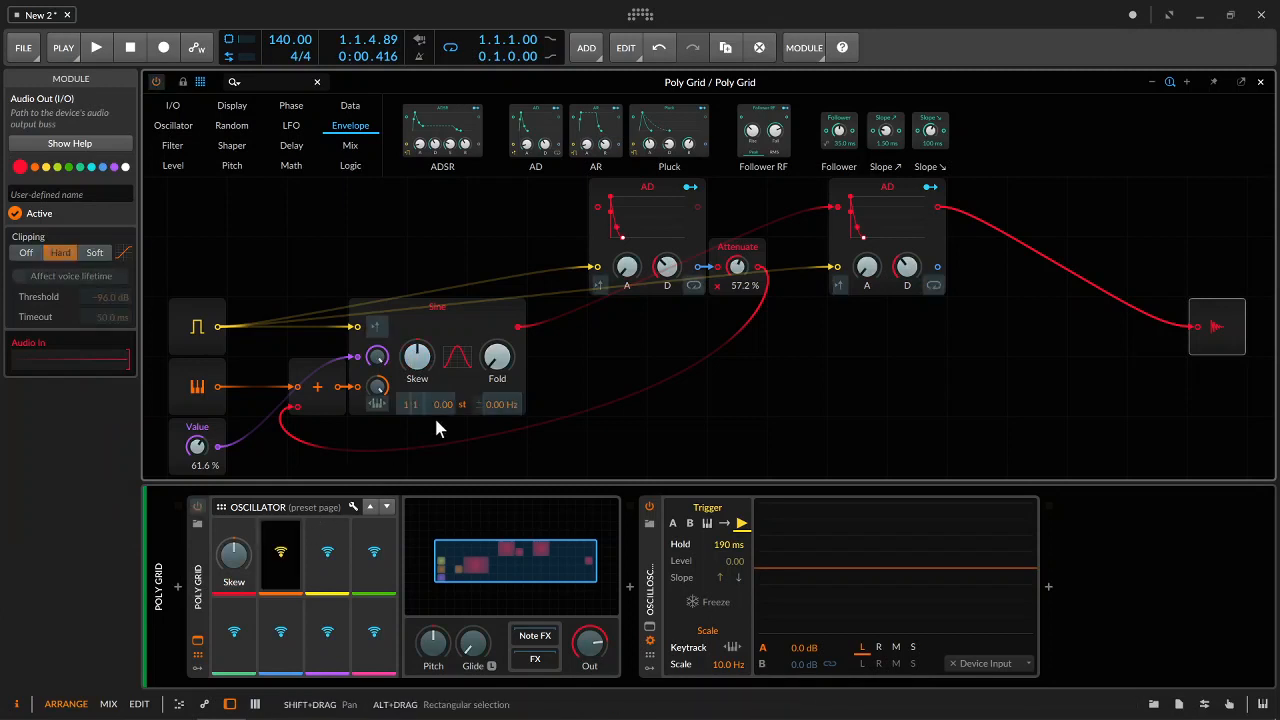
click(500, 355)
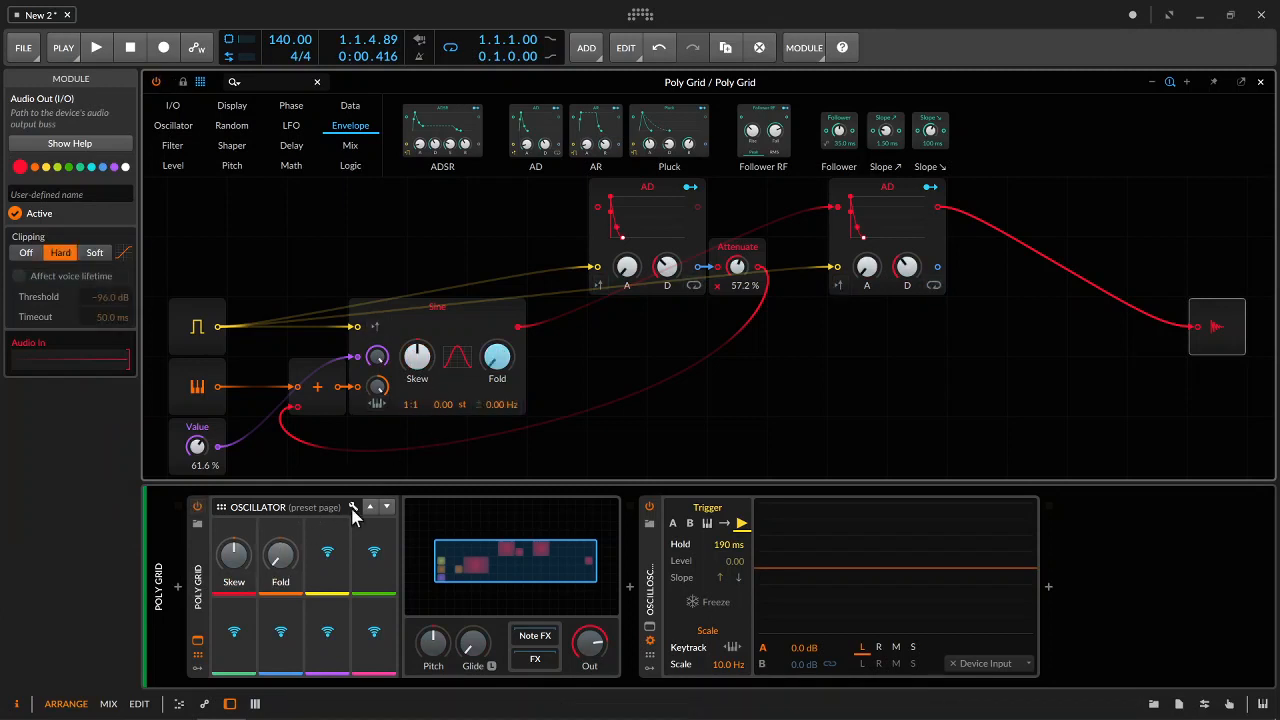
click(197, 447)
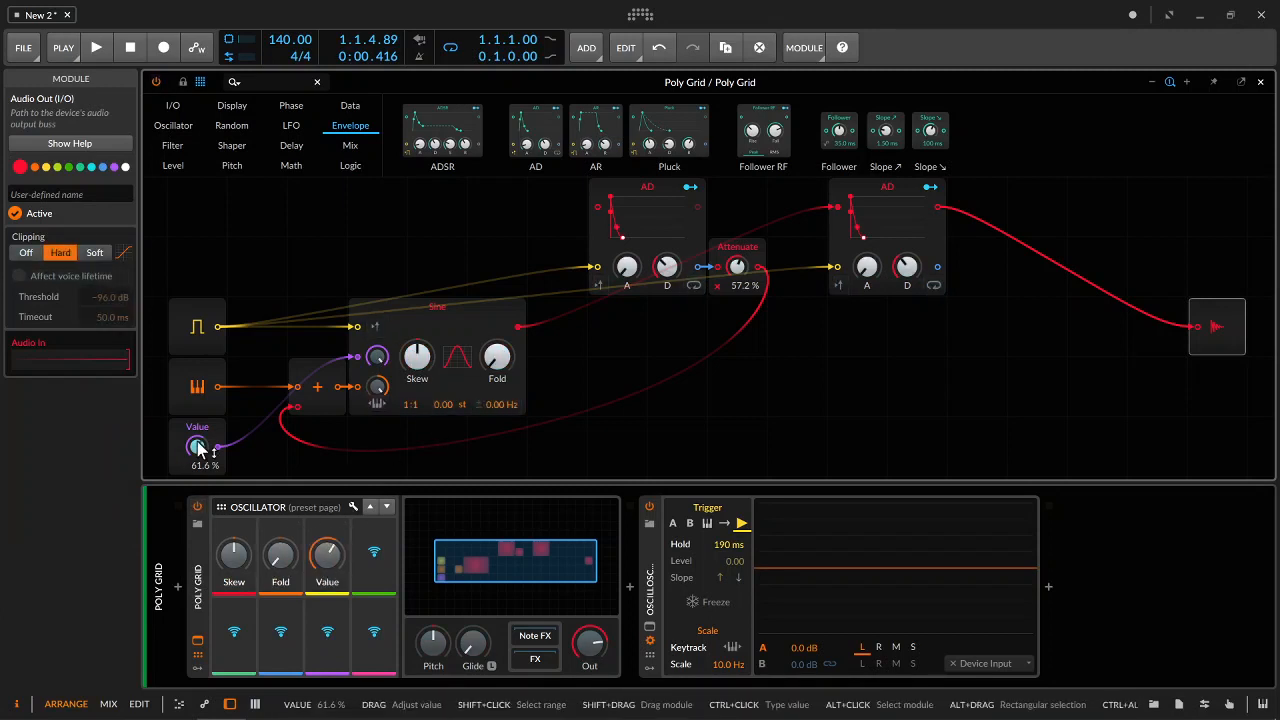
Rename the Value remote control on the OSCILLATOR page as Phase
click(340, 582)
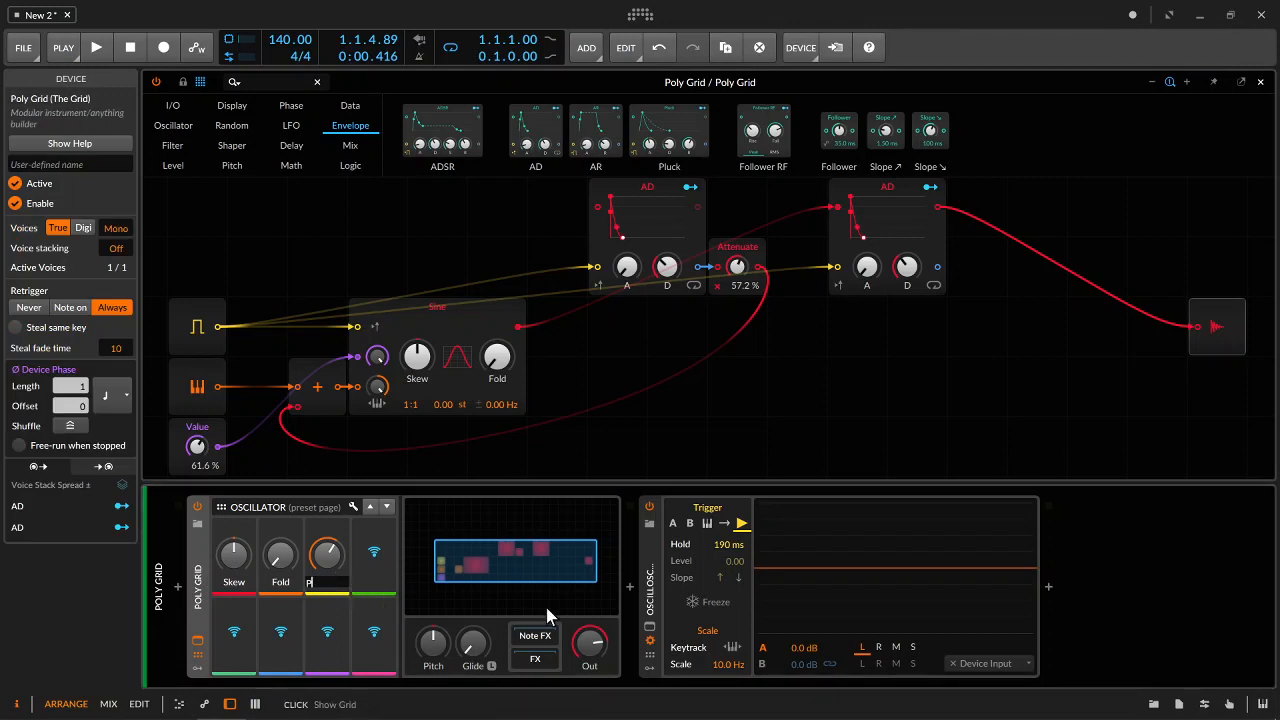
text(Phase)
key(Return)
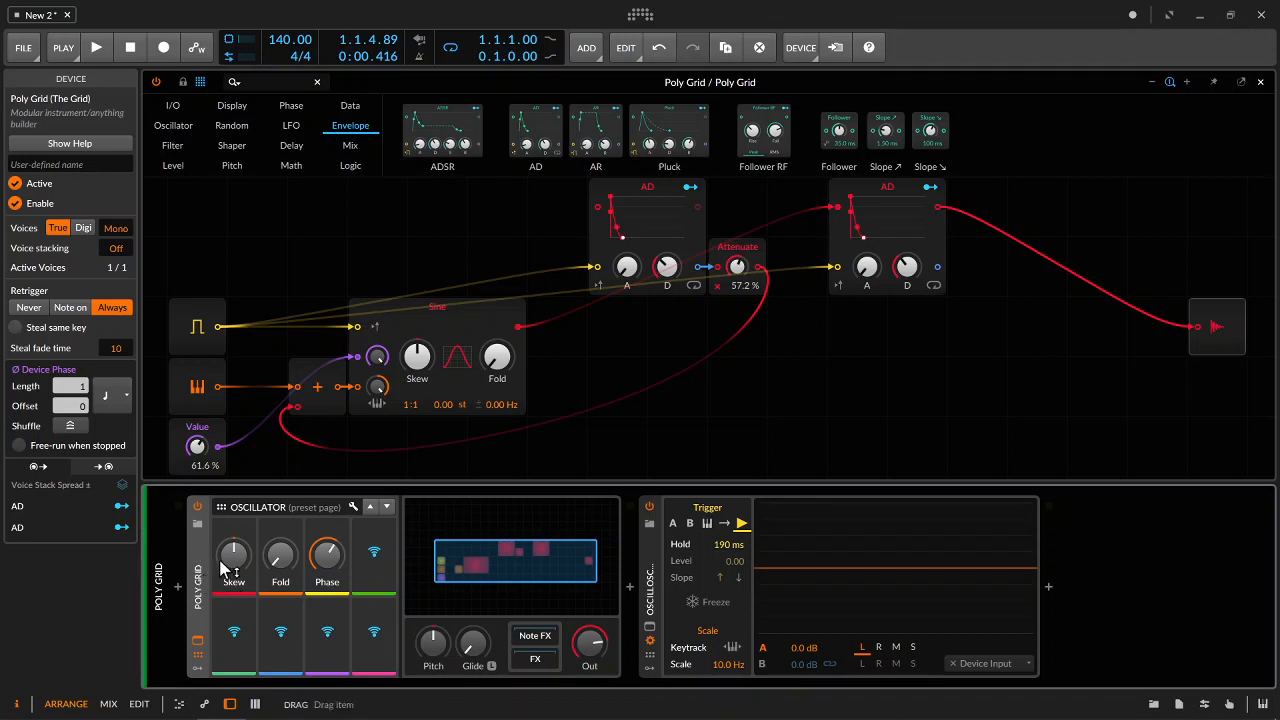
On the KICK page, map the first remote control to the first AD's Attack and the third to its Decay
click(1262, 83)
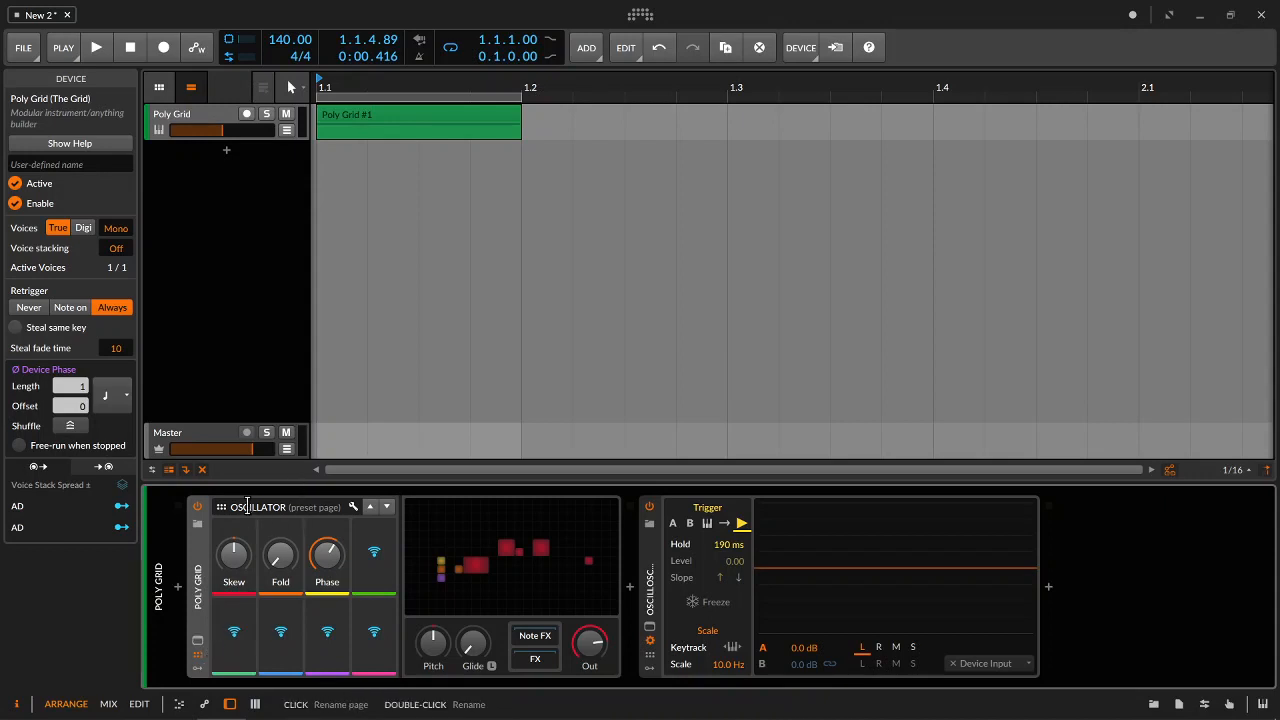
click(292, 507)
click(278, 568)
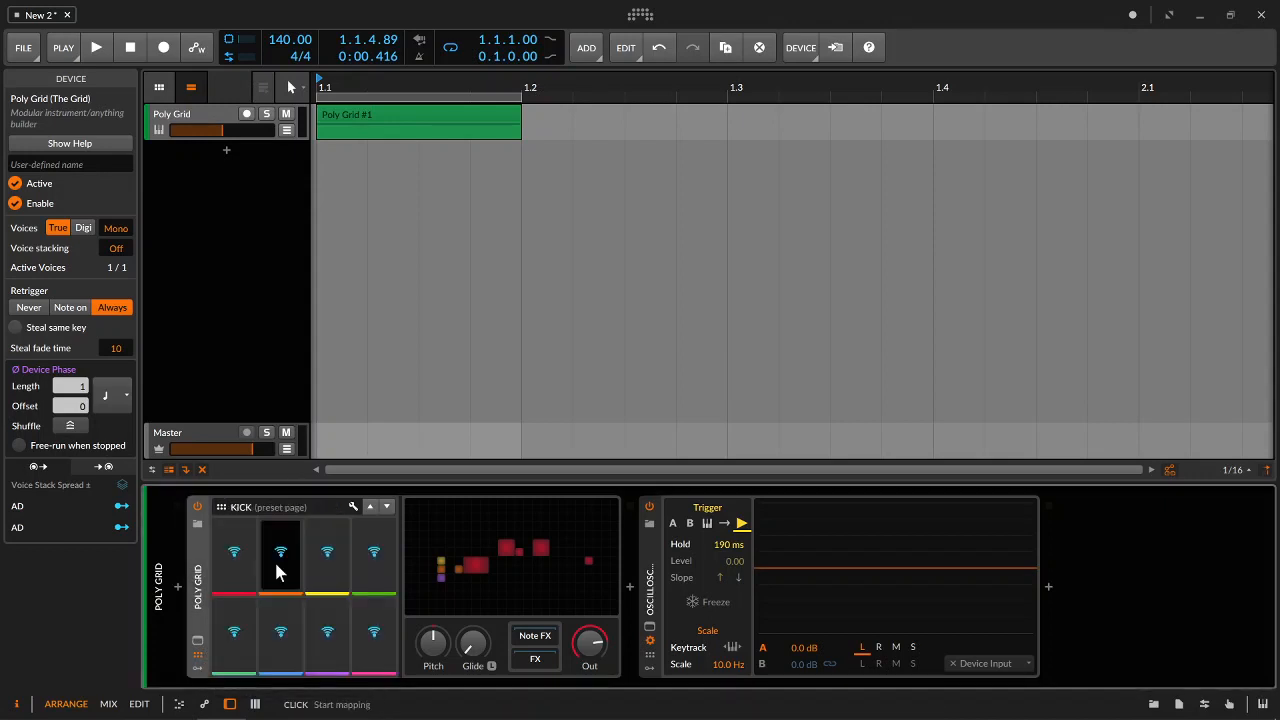
click(476, 566)
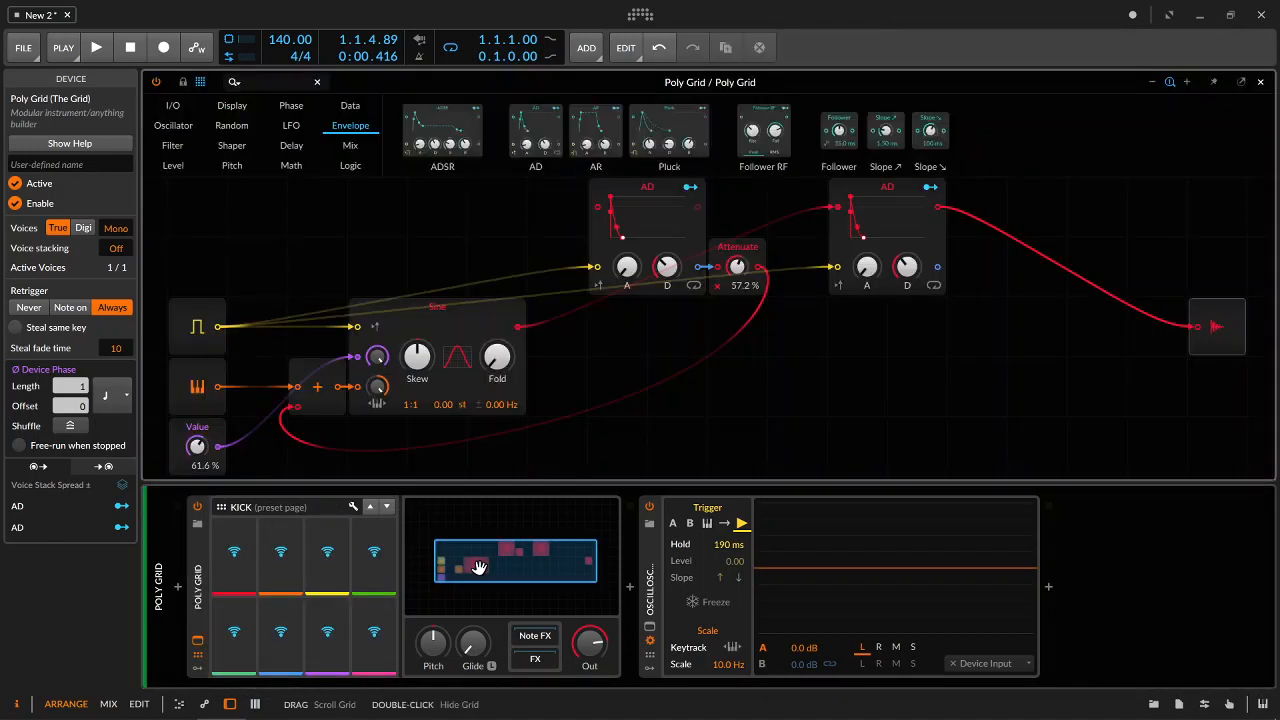
click(236, 560)
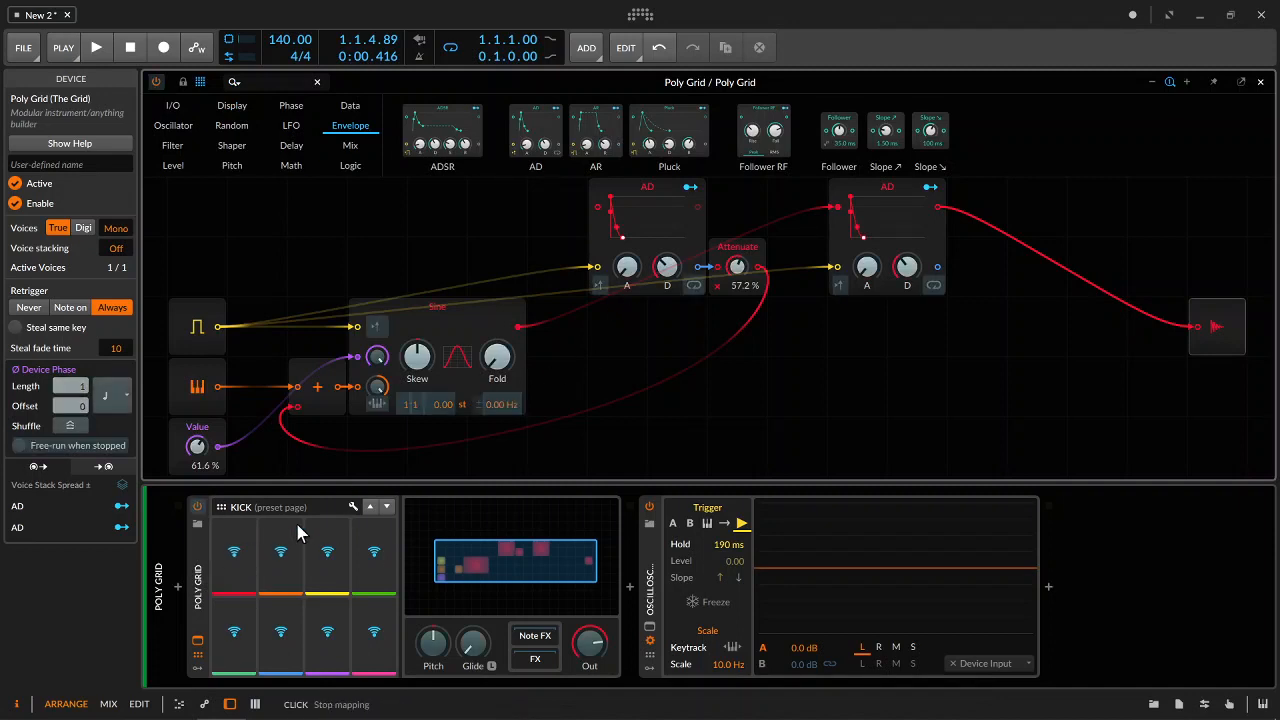
click(627, 268)
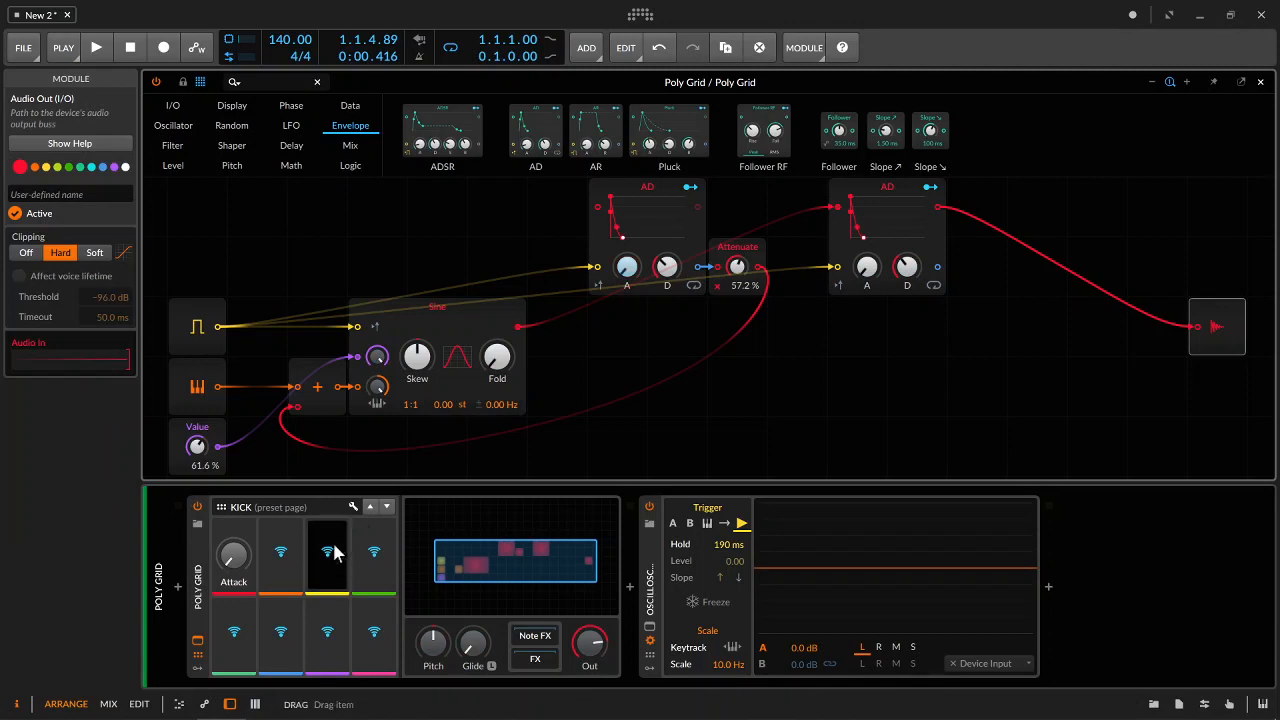
click(667, 267)
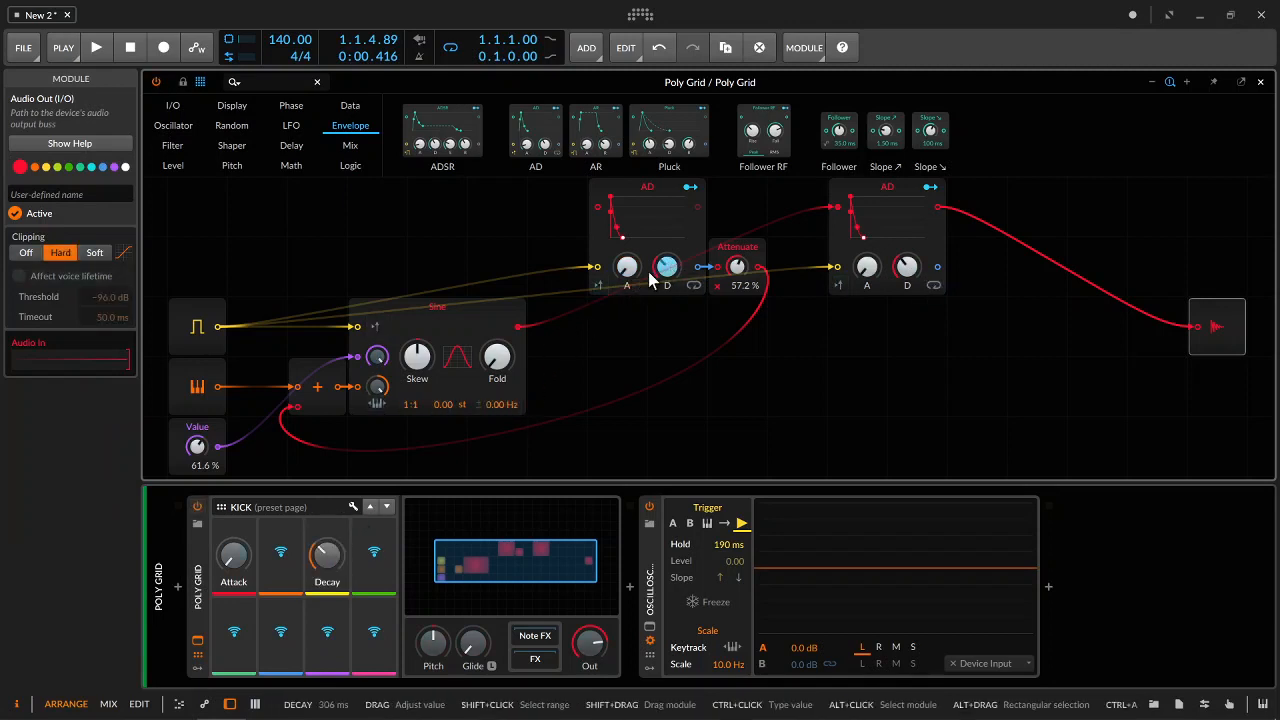
Map the KICK page's second remote control to the first AD's attack curve and the fourth to its decay curve
click(604, 234)
click(281, 552)
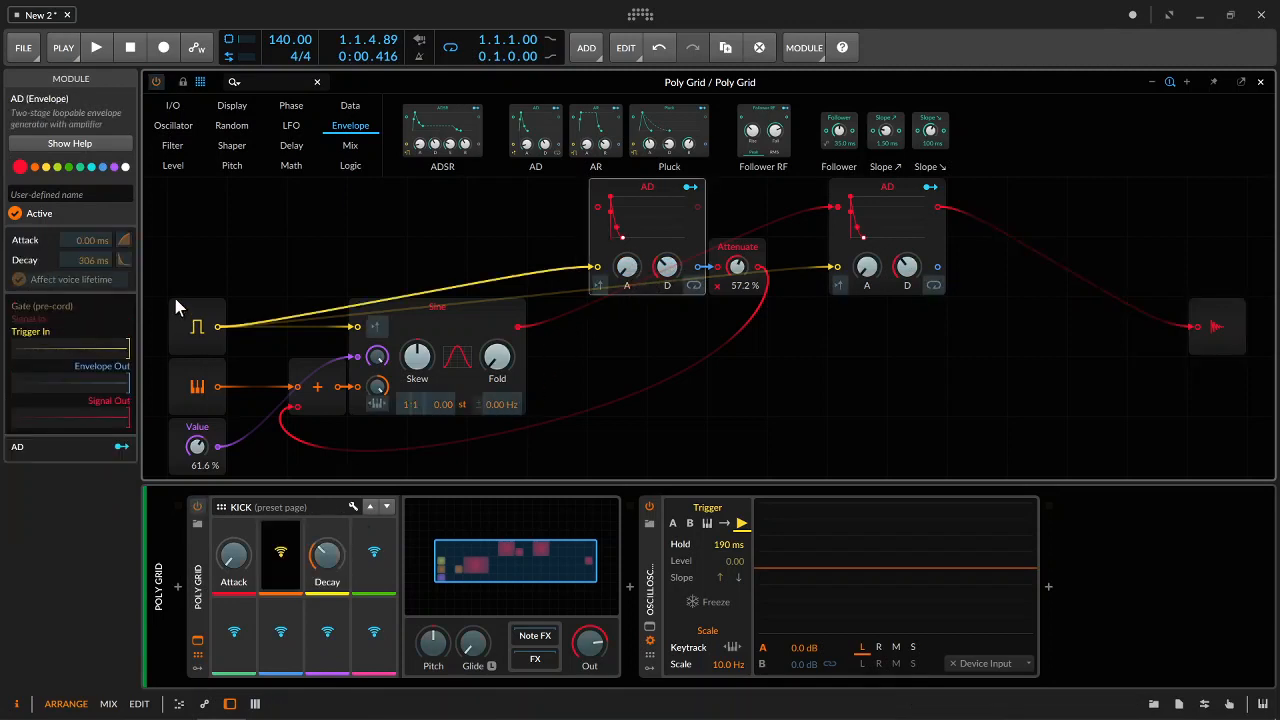
click(124, 241)
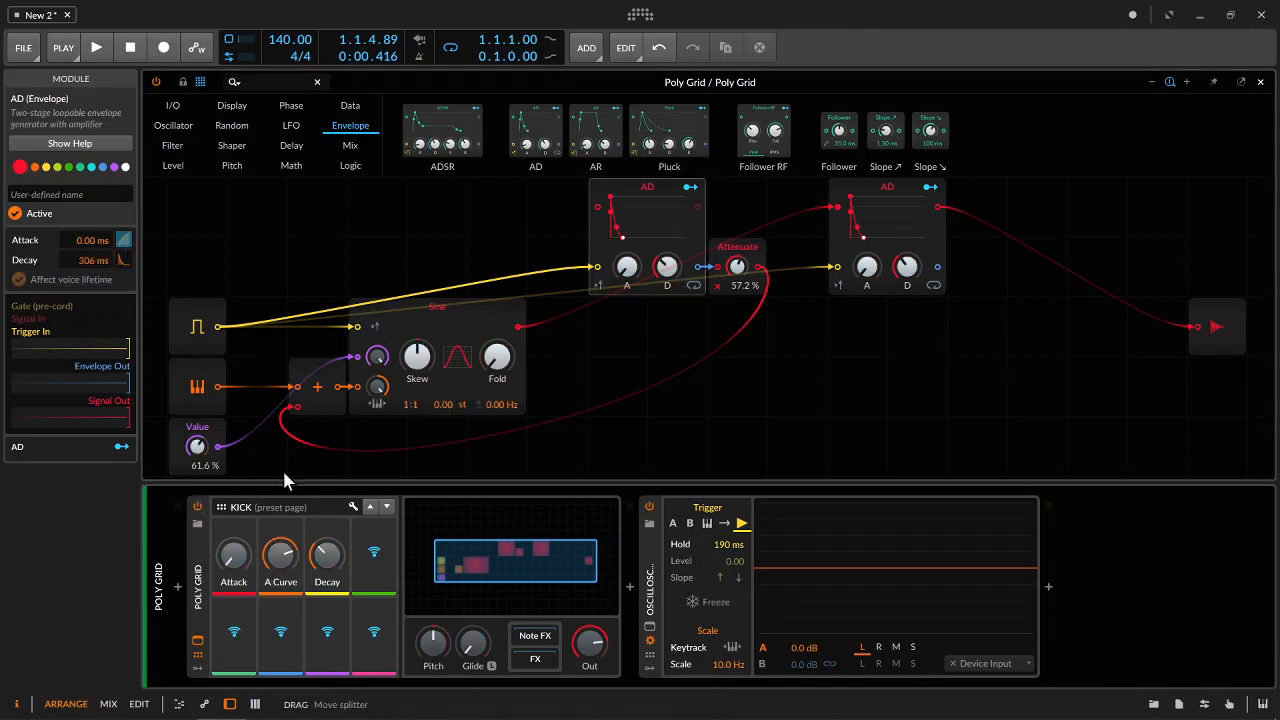
click(374, 556)
click(123, 259)
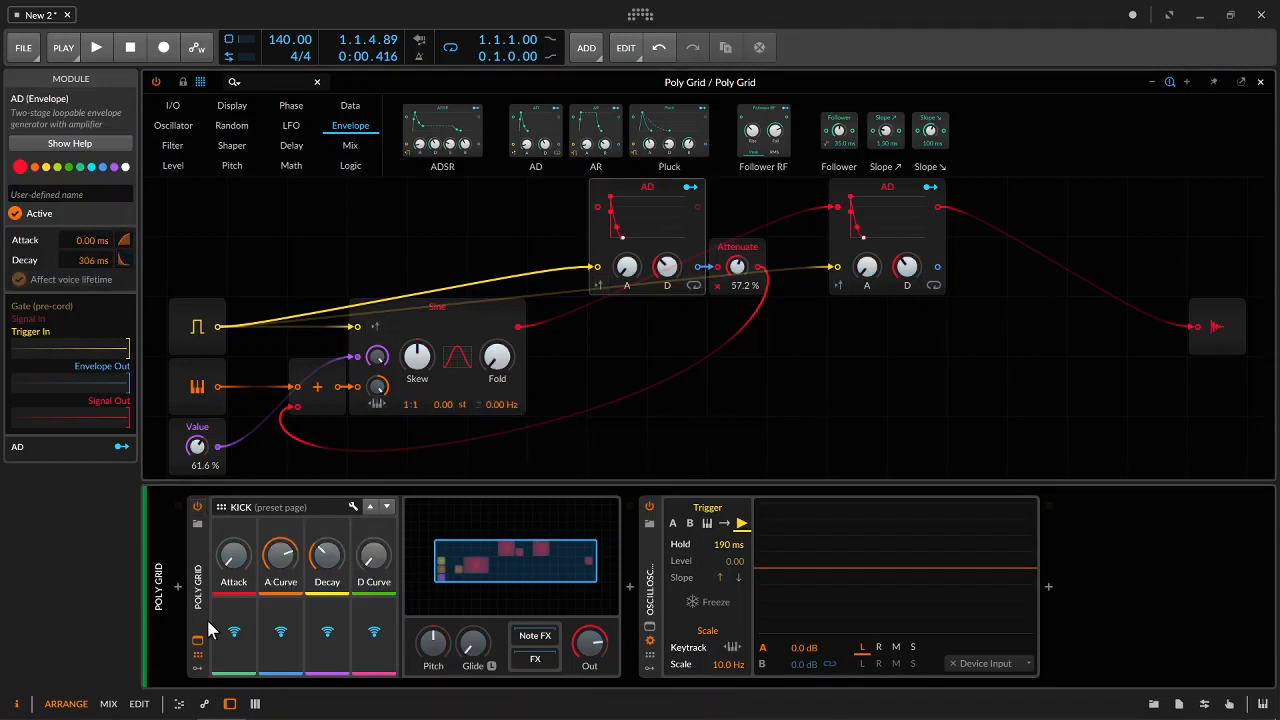
On the KICK page, map the fifth remote control to Attenuate, the sixth to the second AD's Attack and the seventh to its Decay
click(235, 640)
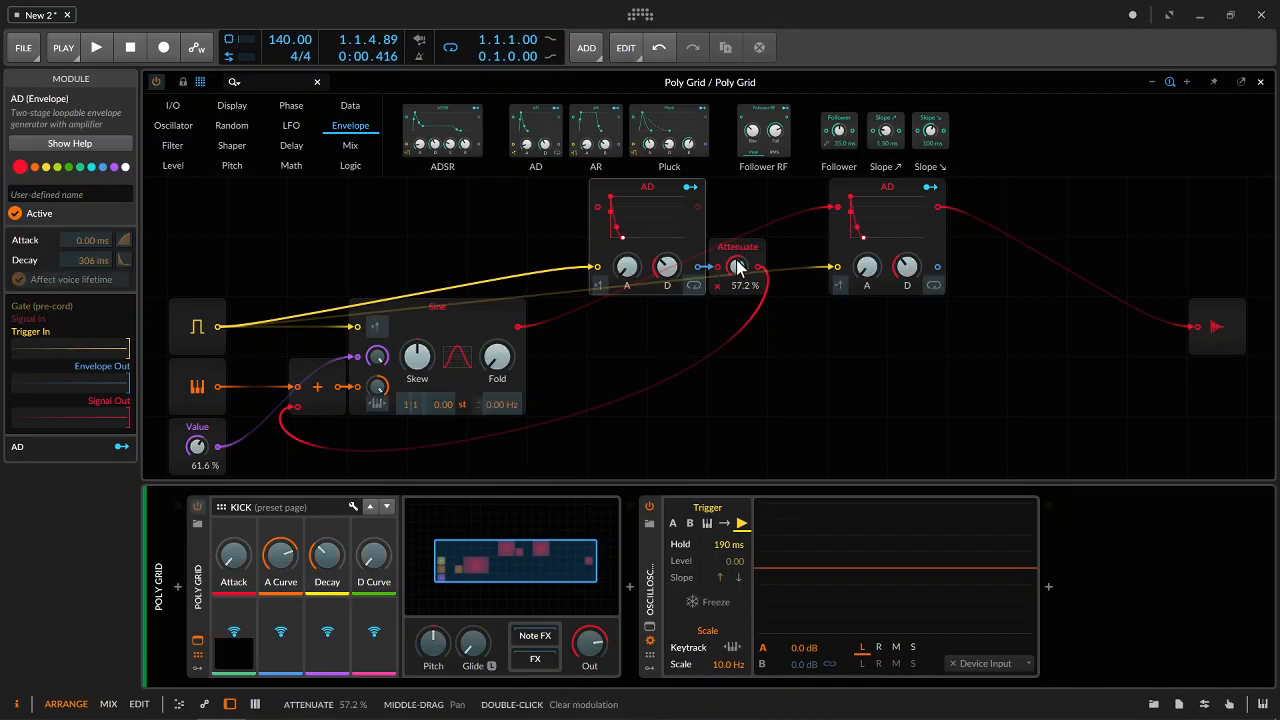
click(736, 264)
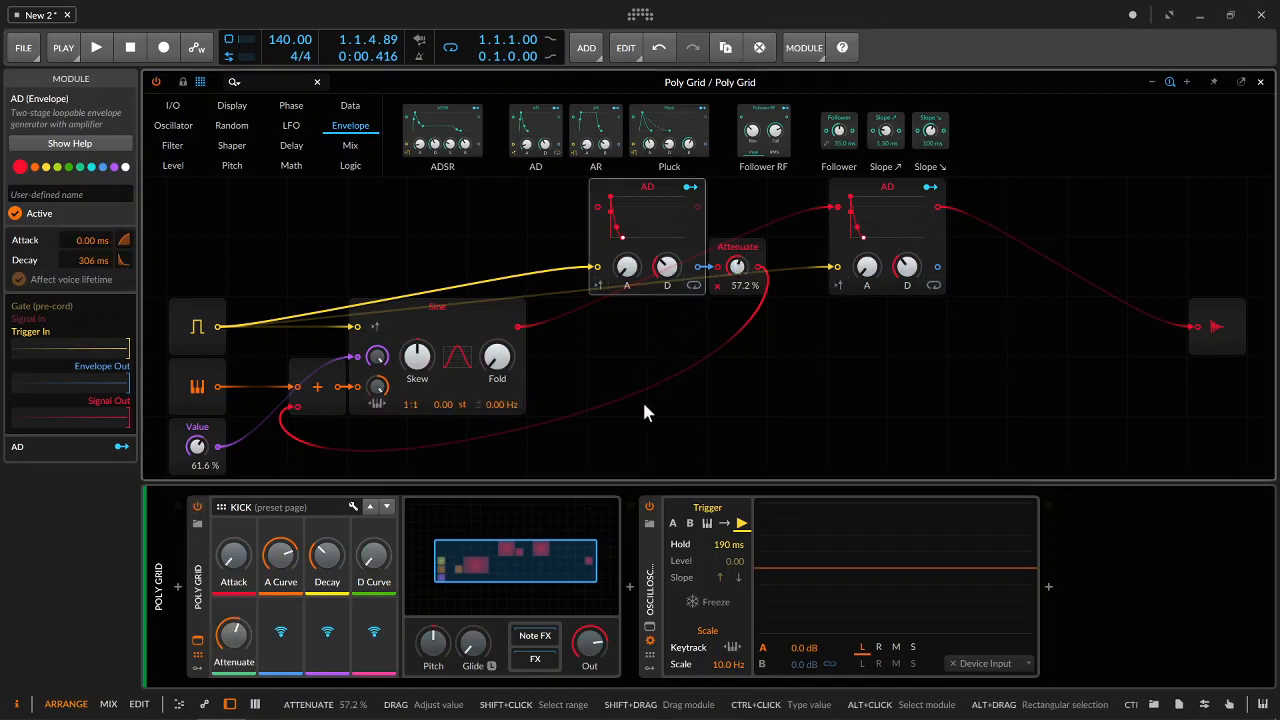
click(282, 638)
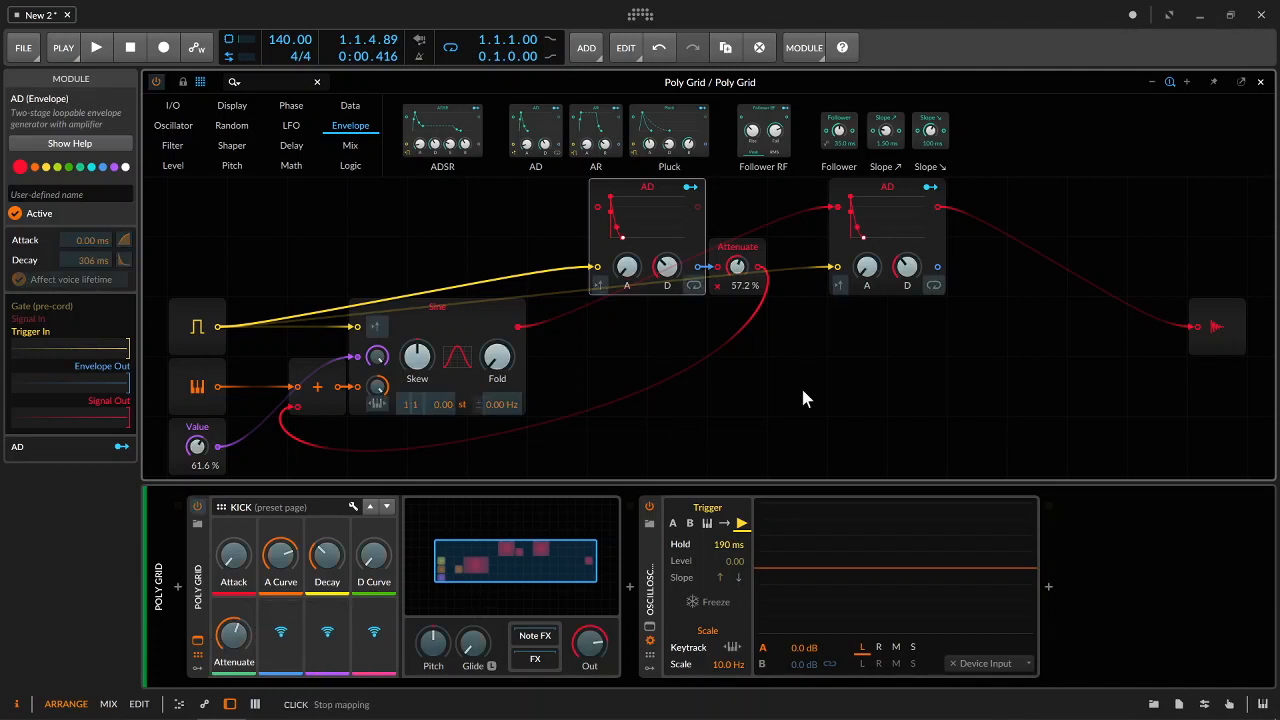
click(866, 267)
click(327, 632)
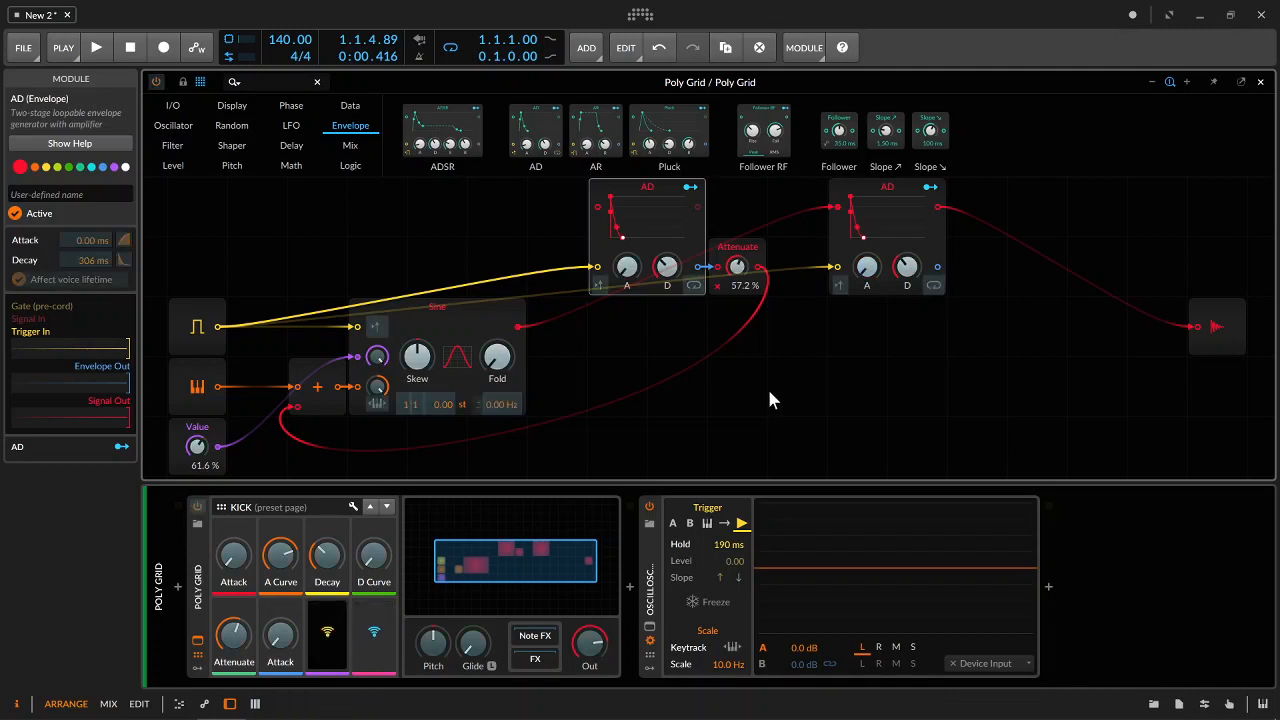
click(907, 267)
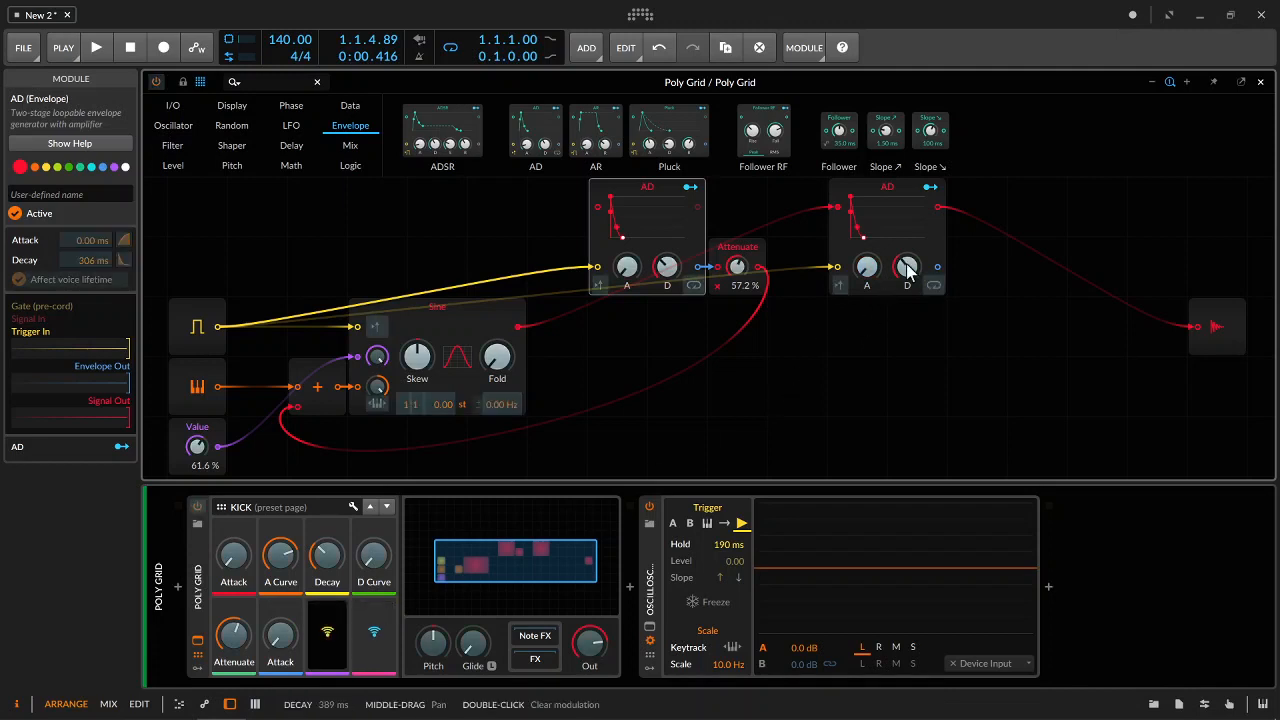
Map the KICK page's eighth remote control to the second AD's decay curve
click(840, 243)
click(374, 632)
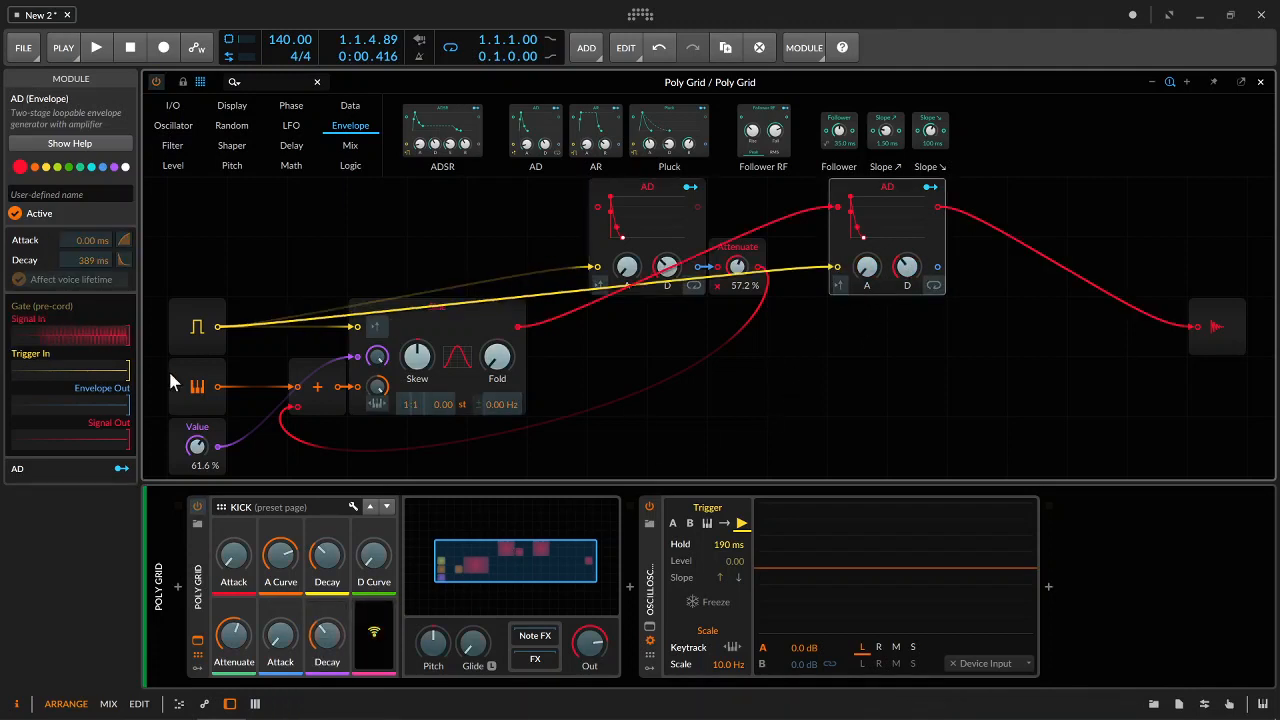
click(123, 260)
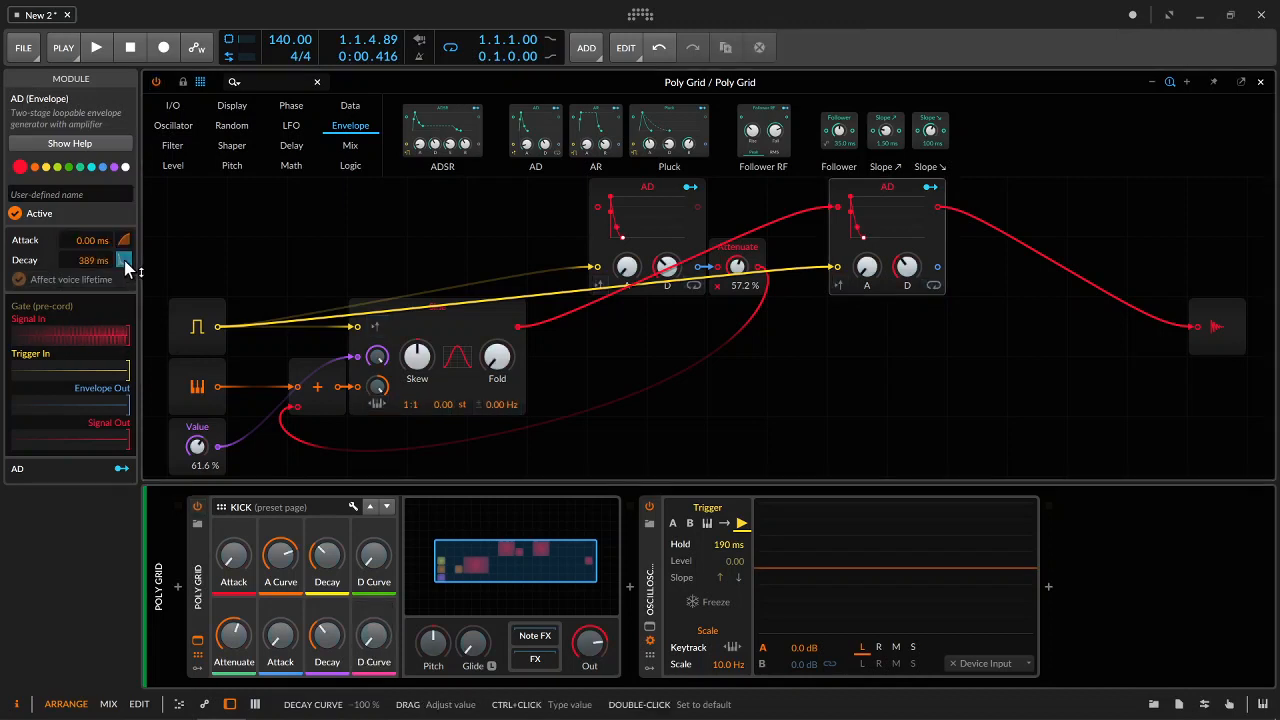
click(1019, 408)
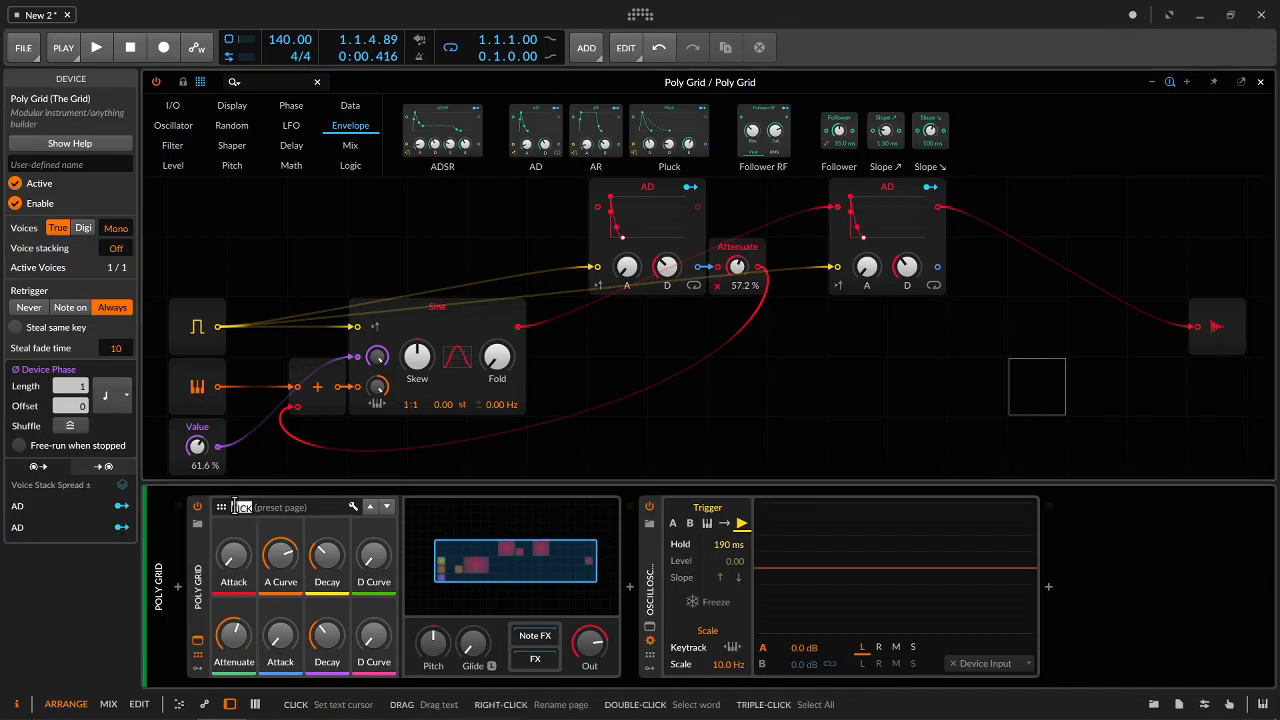
Look at the OSCILLATOR remote control page, and switch from it to the BASS page
click(272, 508)
click(262, 544)
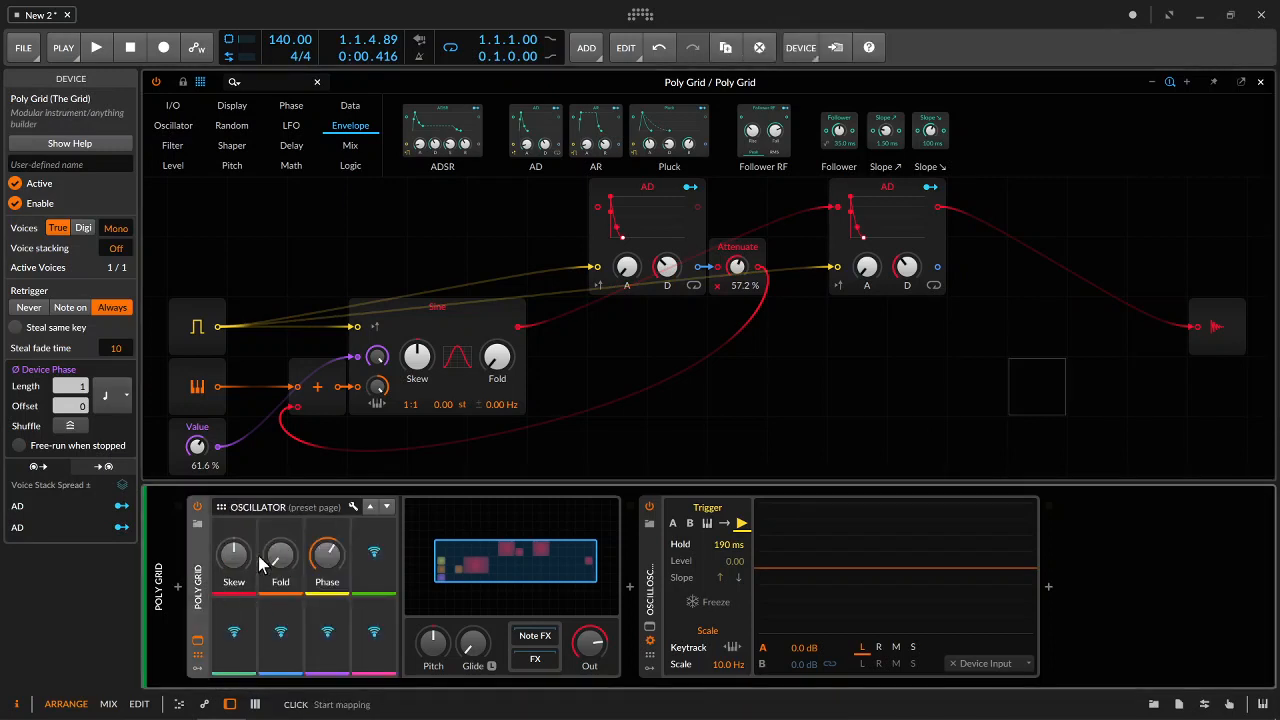
click(290, 508)
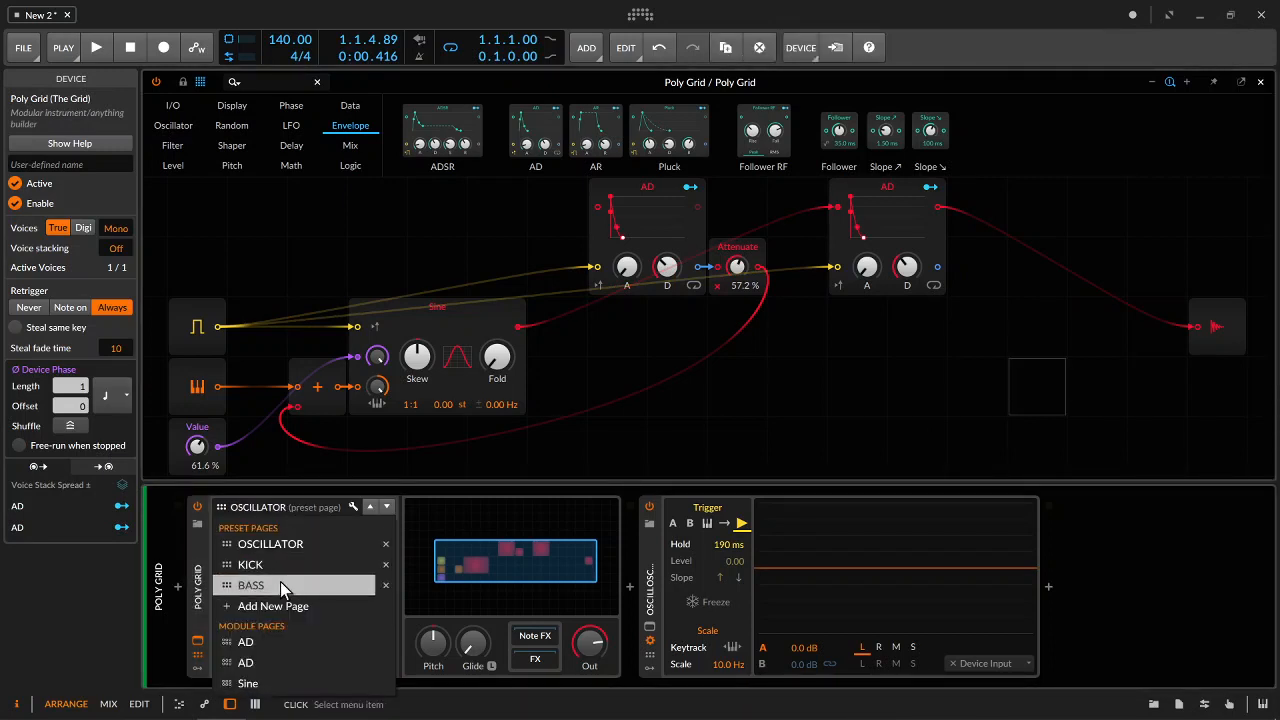
click(280, 585)
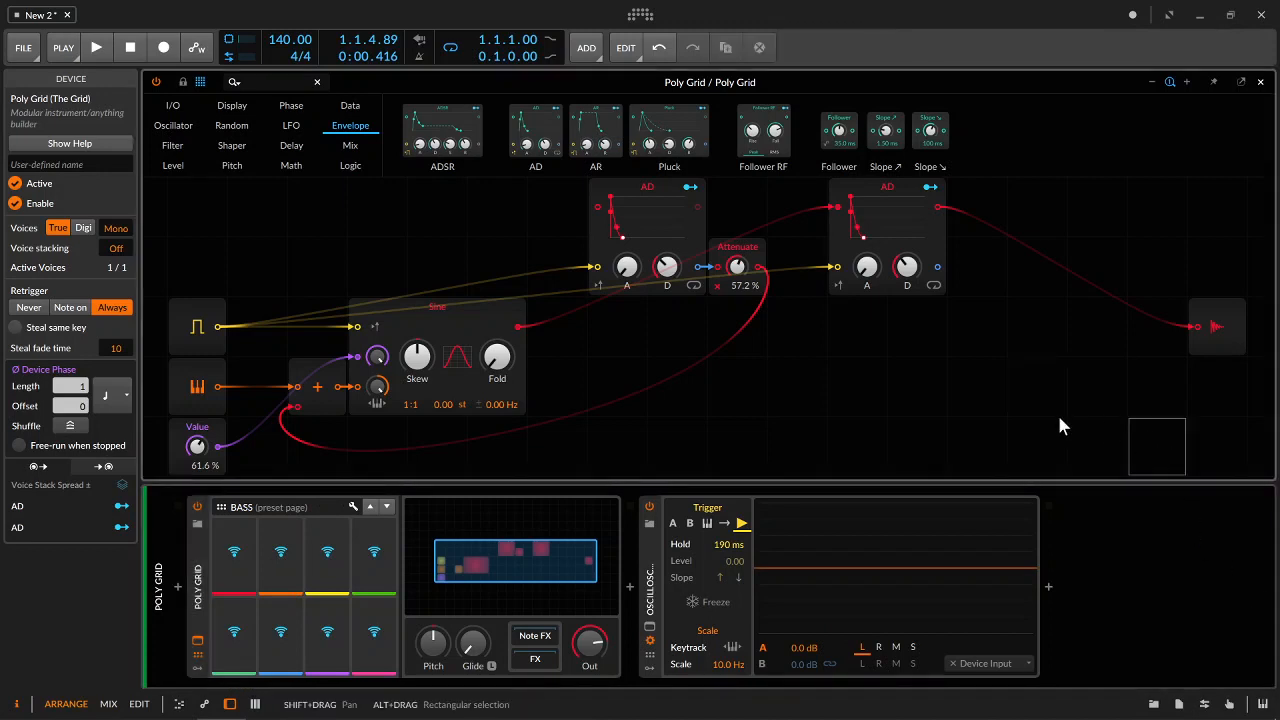
Enlarge the grid editor and add a Gates module below the Sine
drag(662, 481, 684, 647)
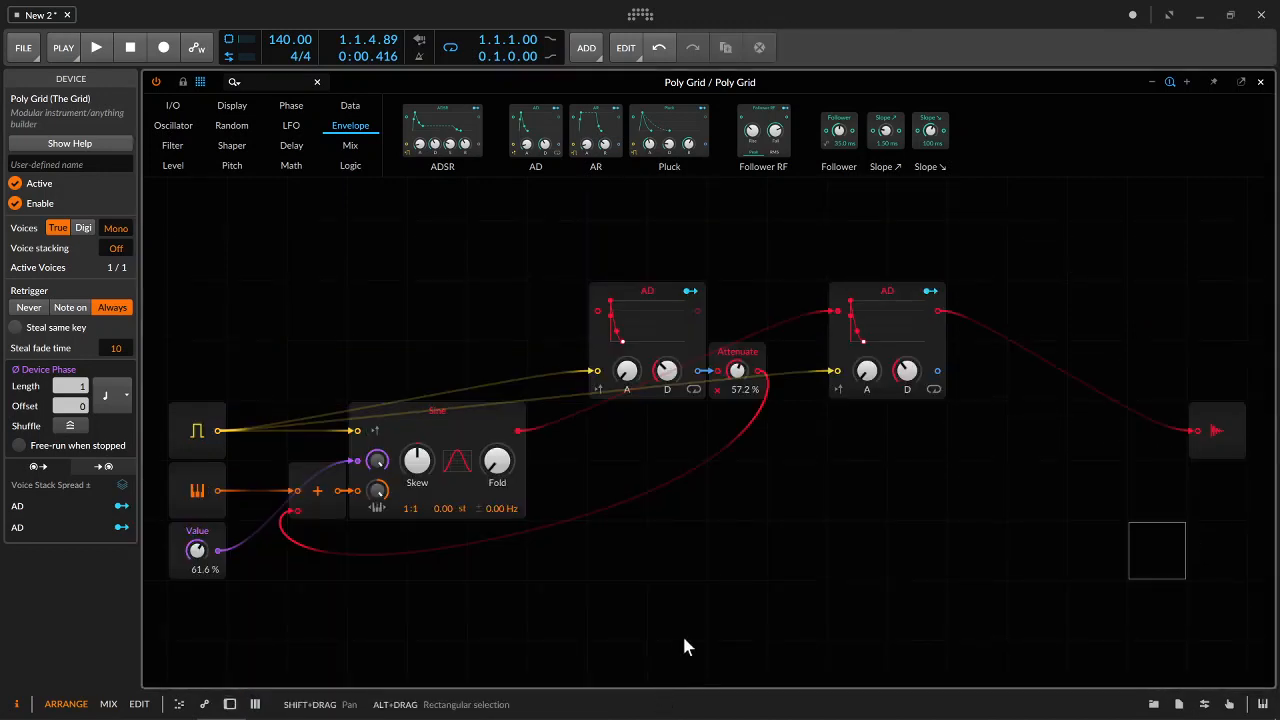
scroll(801, 547, down, 3)
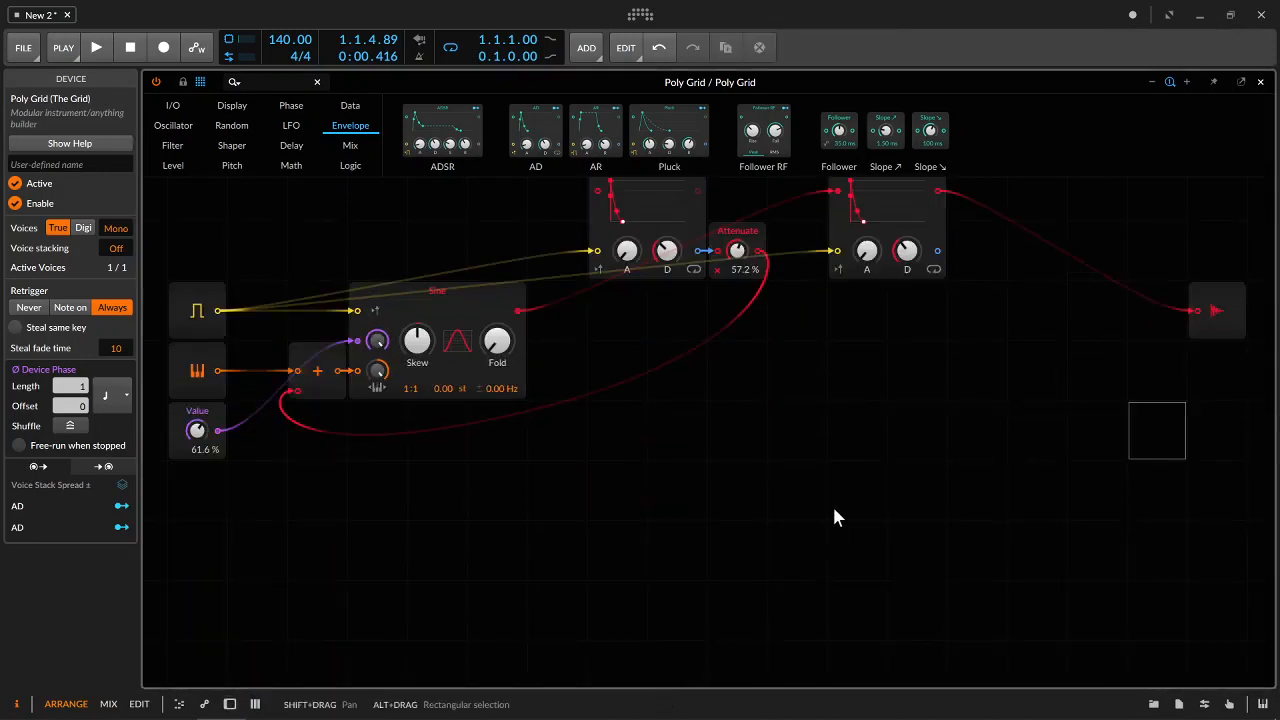
scroll(835, 512, up, 2)
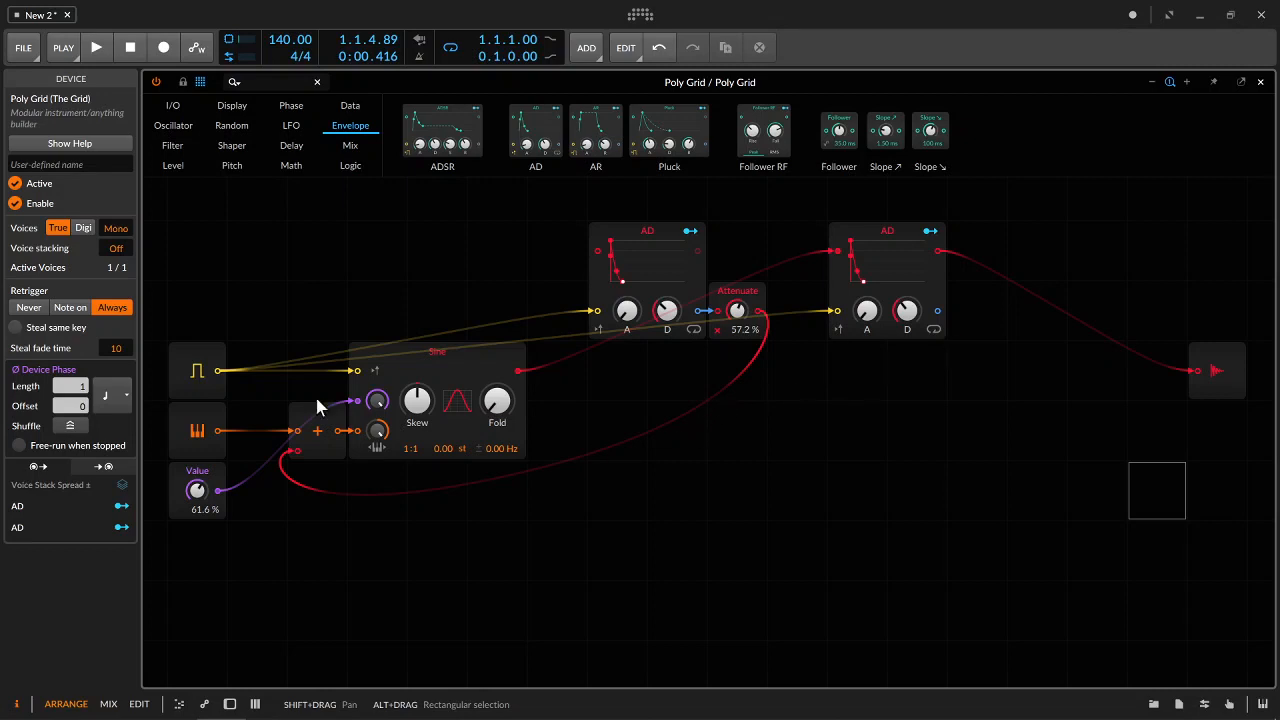
click(350, 108)
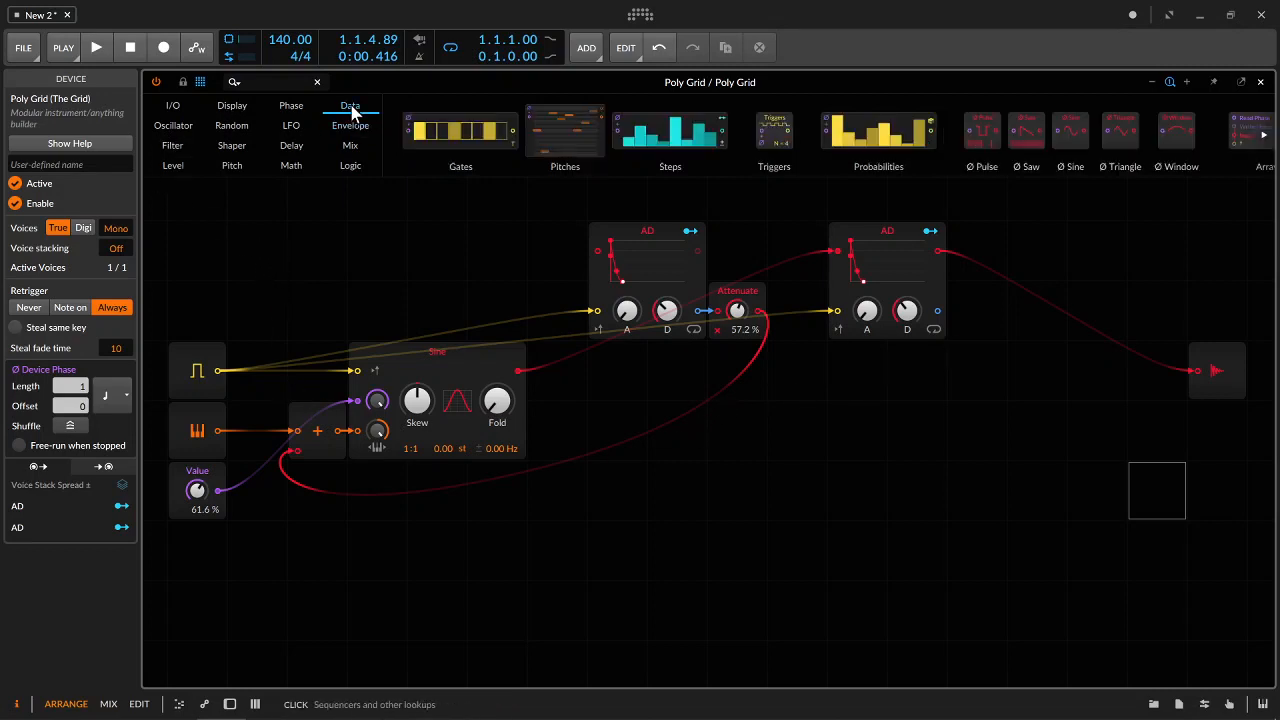
drag(465, 135, 402, 537)
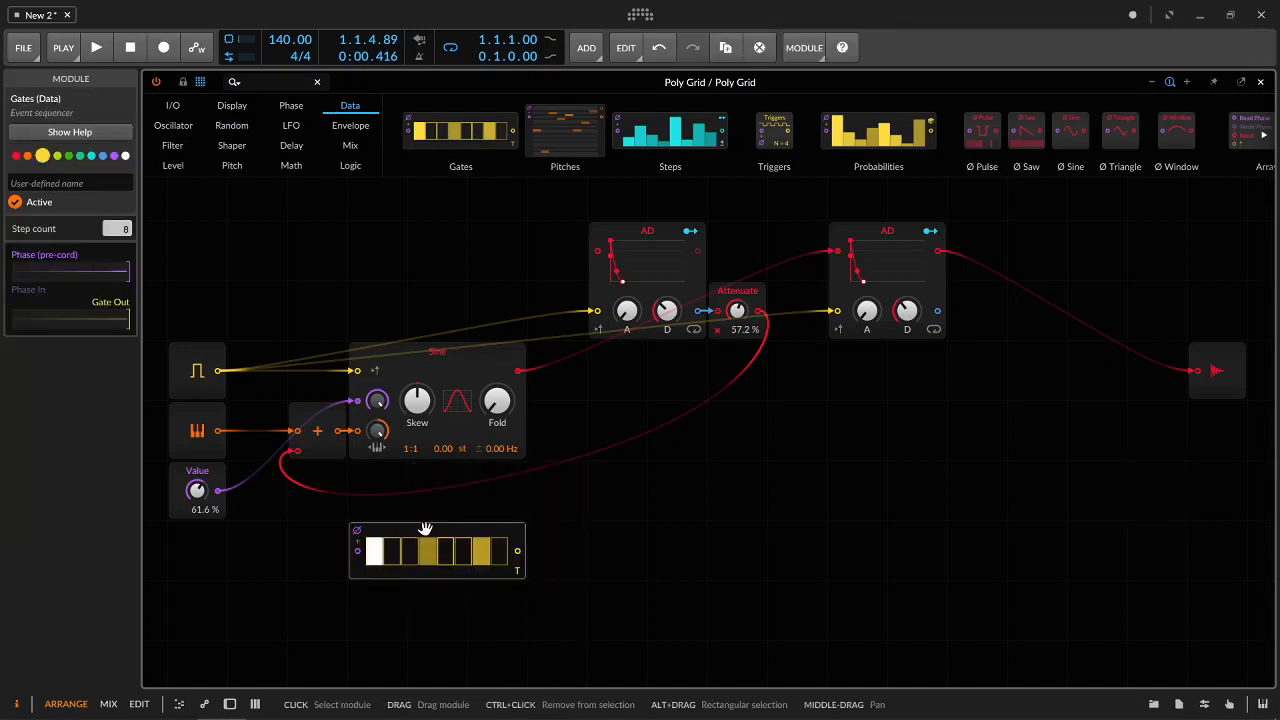
Set the Gates module to 4 steps with step 1 off and steps 2 to 4 on, and play it briefly
drag(116, 229, 116, 275)
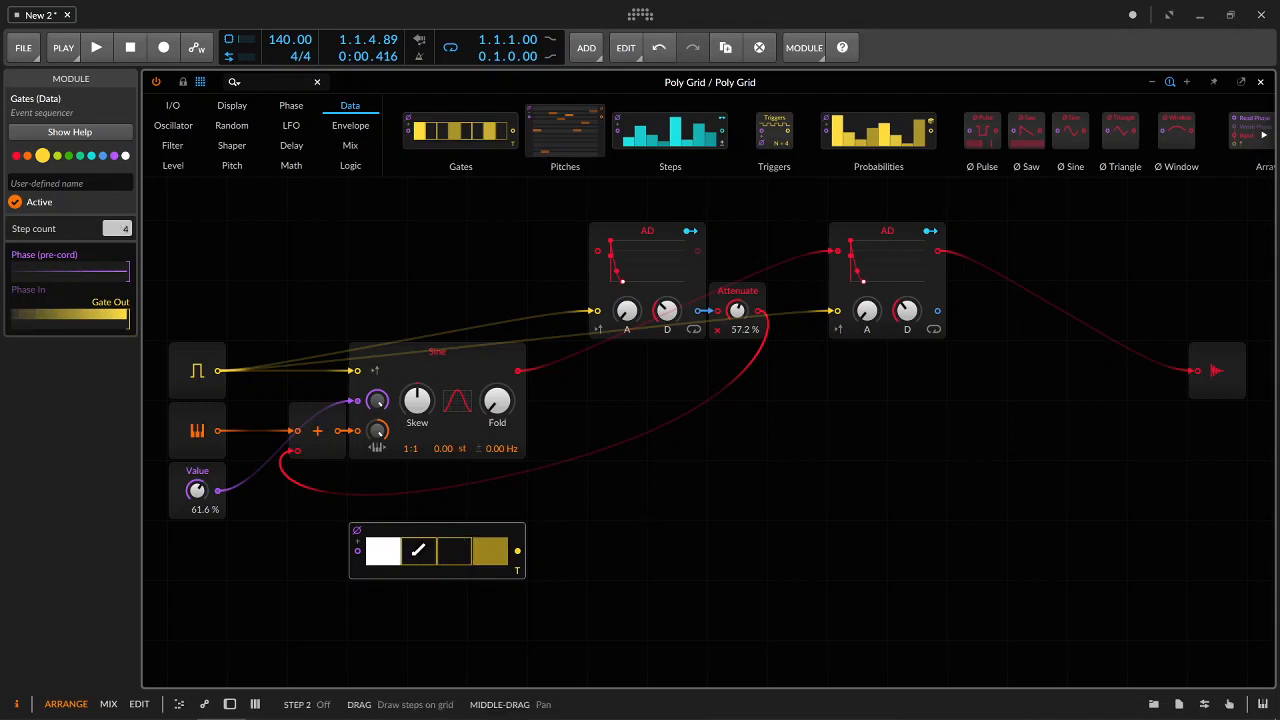
mouse_move(418, 550)
mouse_down()
mouse_move(450, 550)
mouse_move(411, 556)
mouse_up()
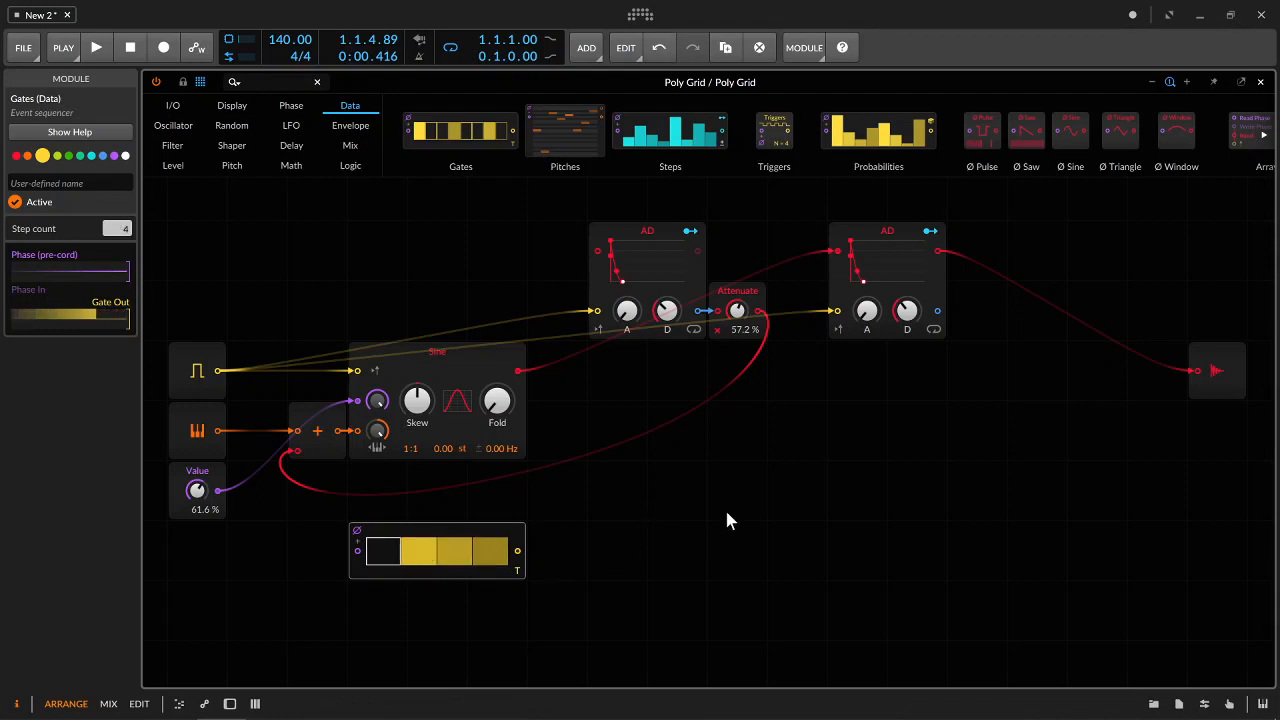
click(670, 502)
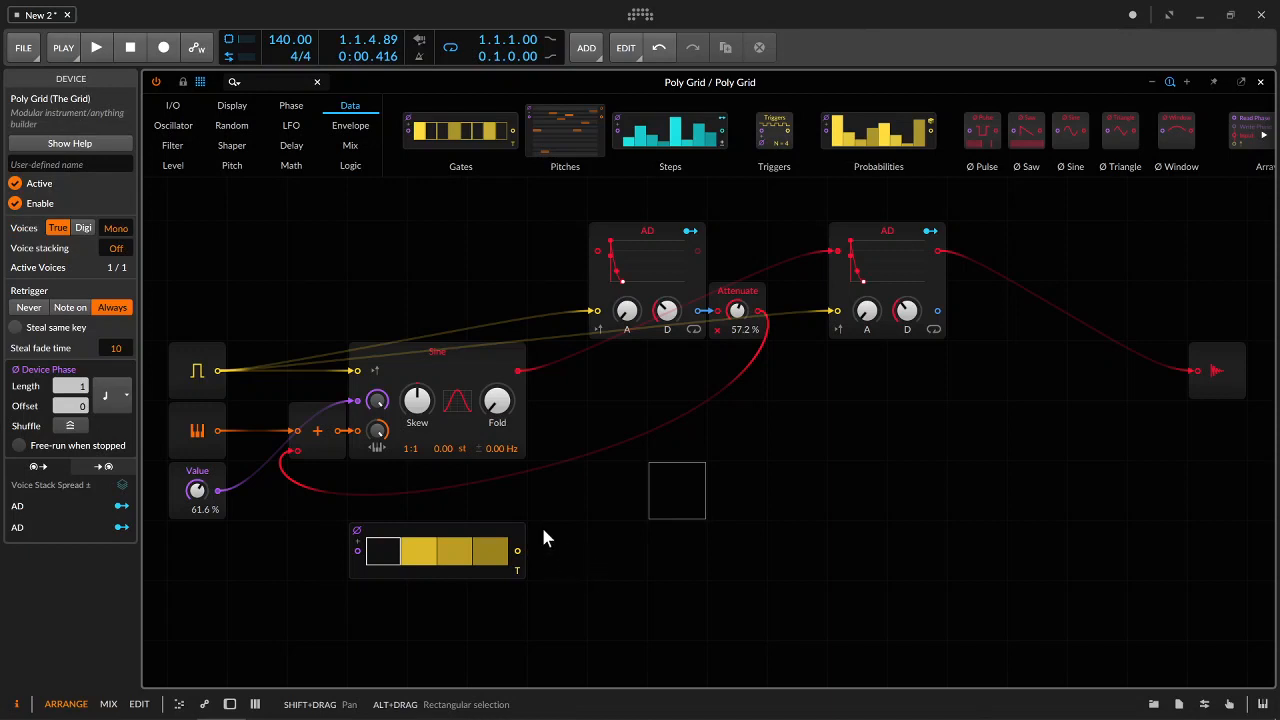
key(space)
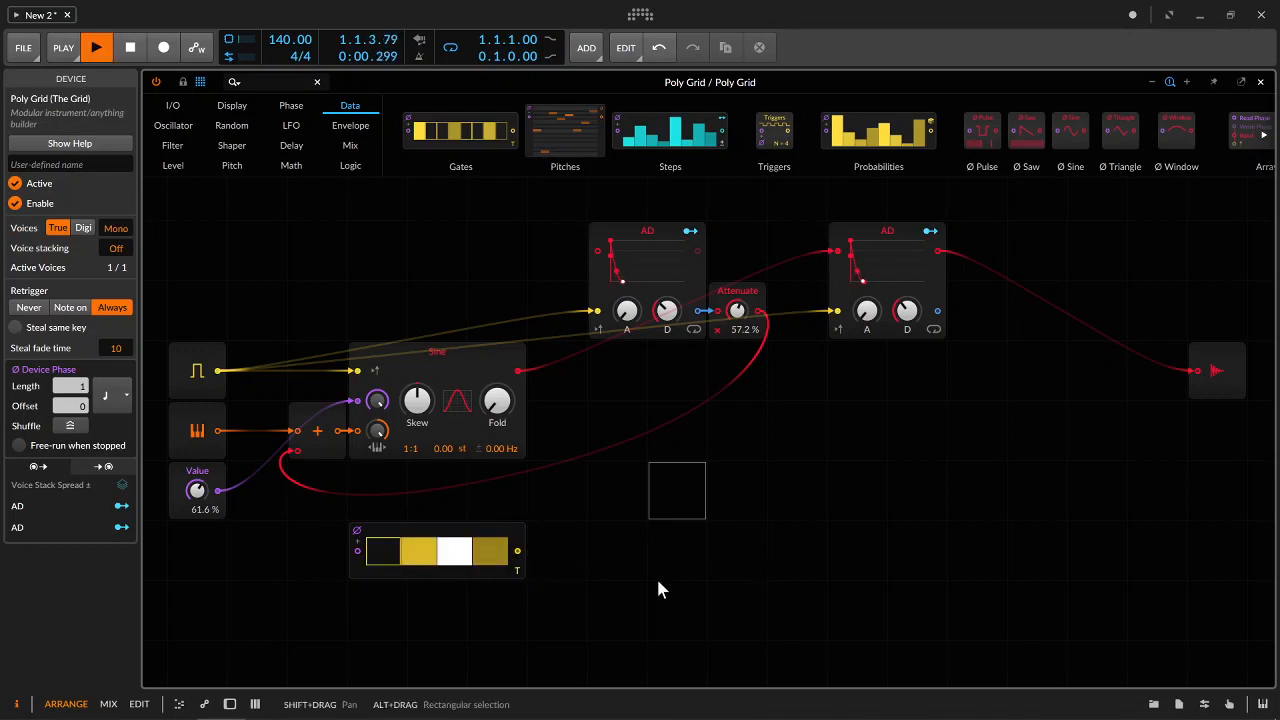
key(space)
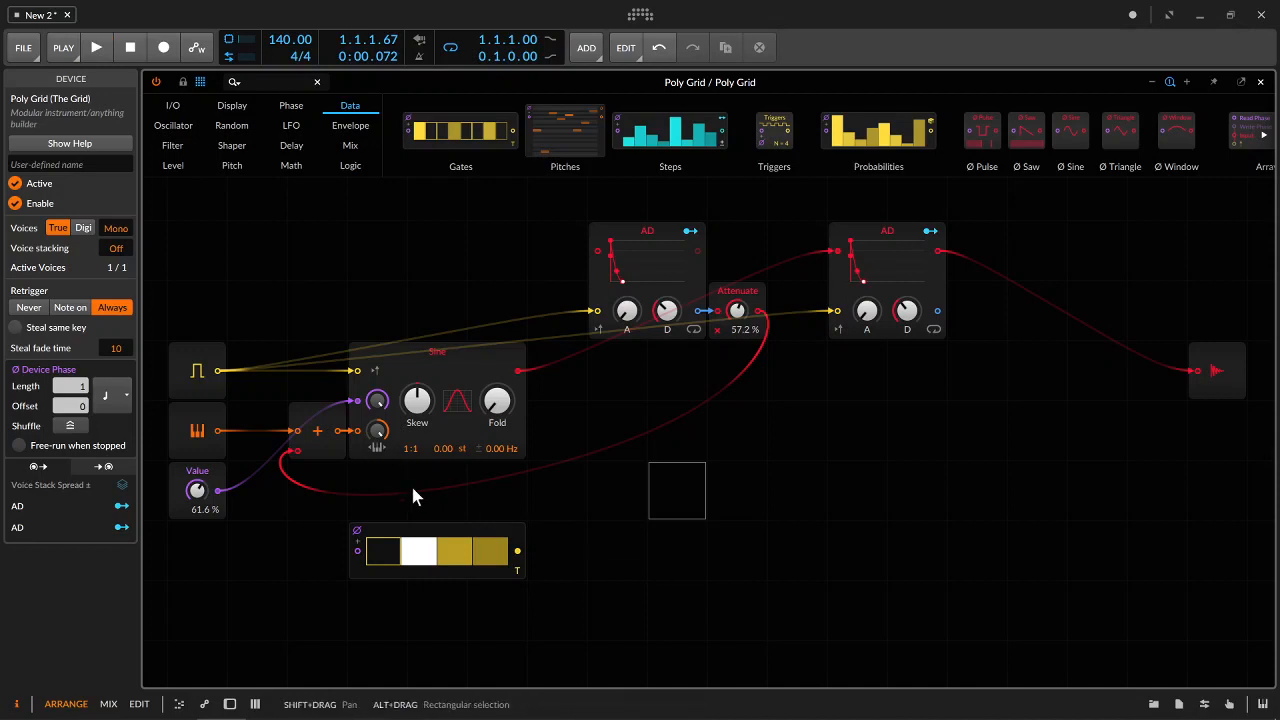
Show the device chain, set the Device Phase timebase to Bar, and play the sequence briefly
key(d)
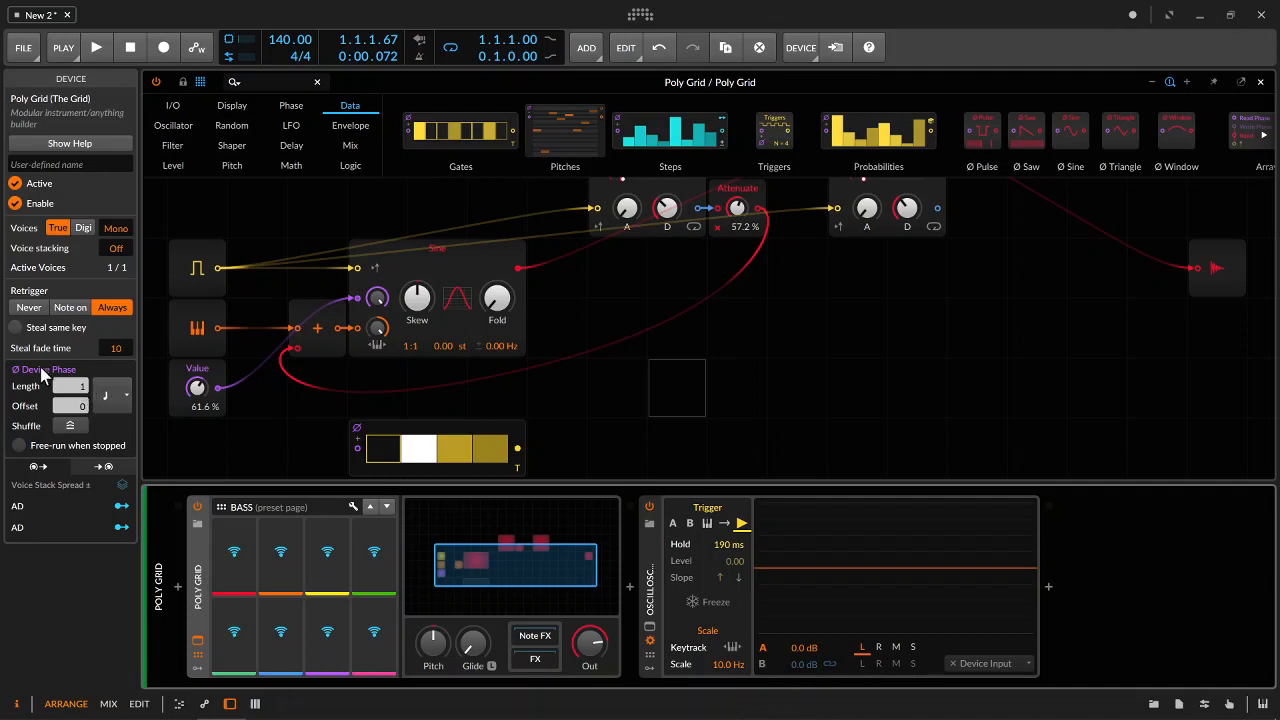
click(116, 397)
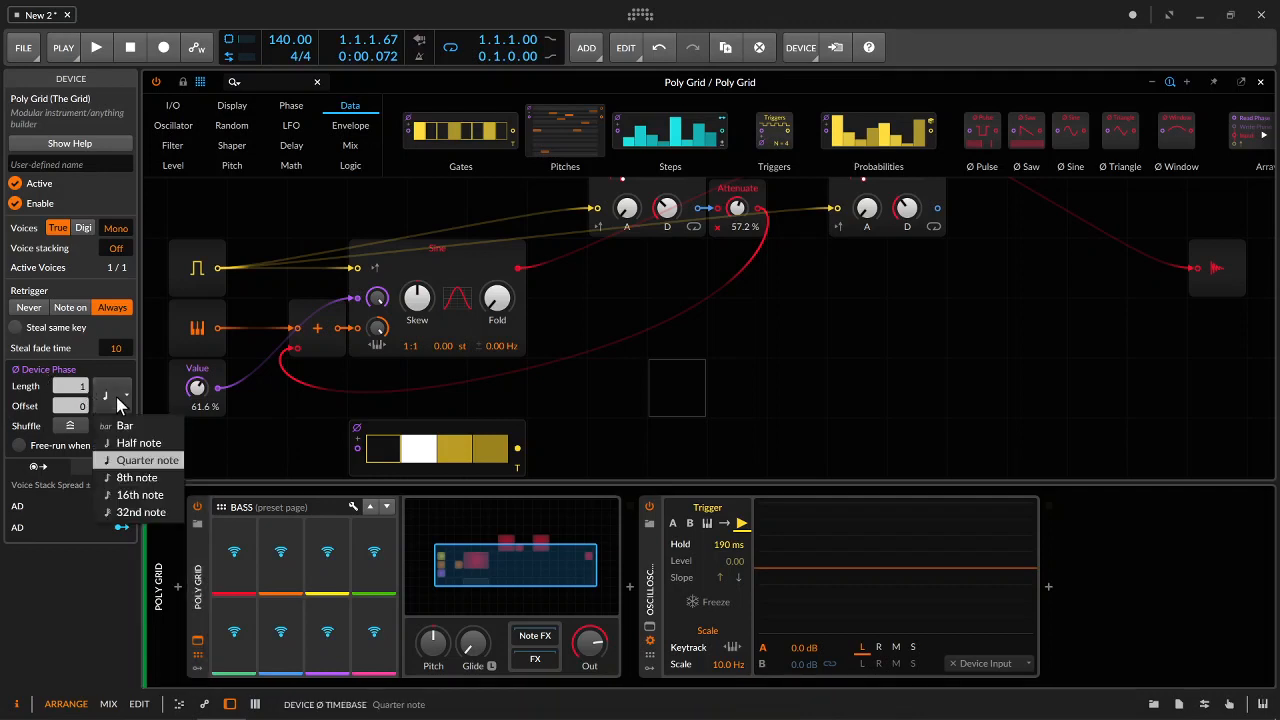
click(117, 428)
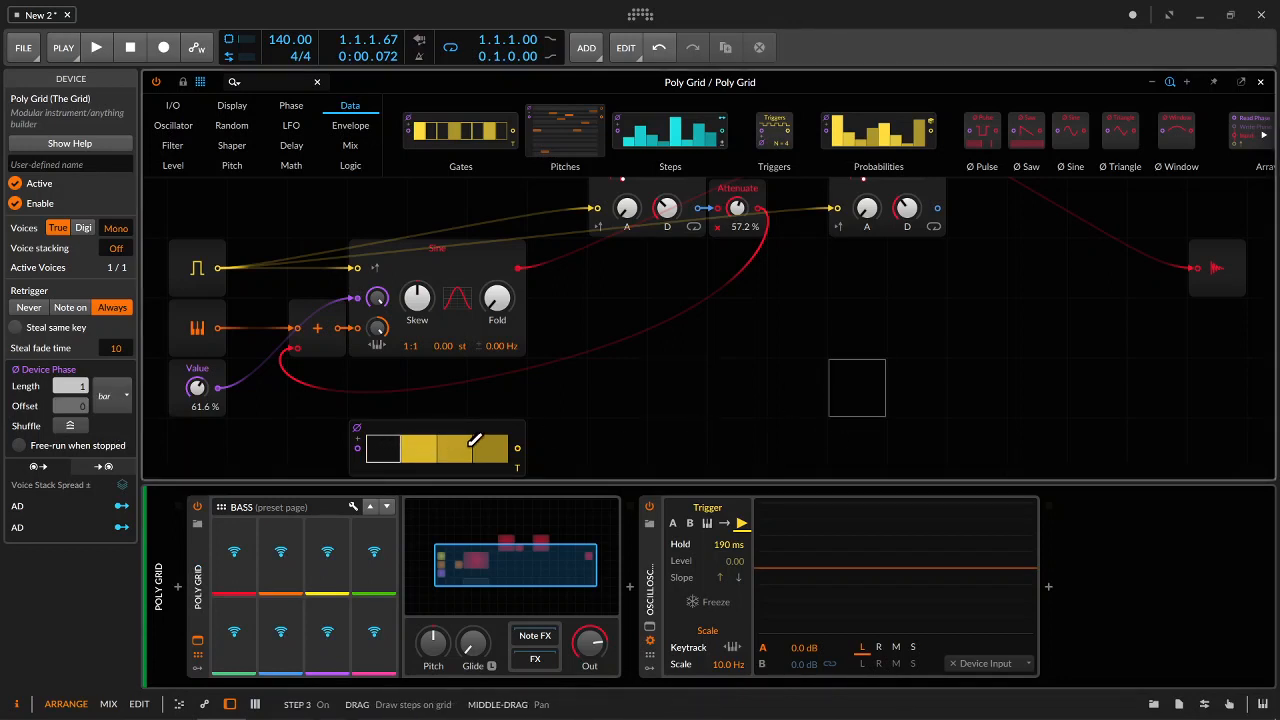
key(space)
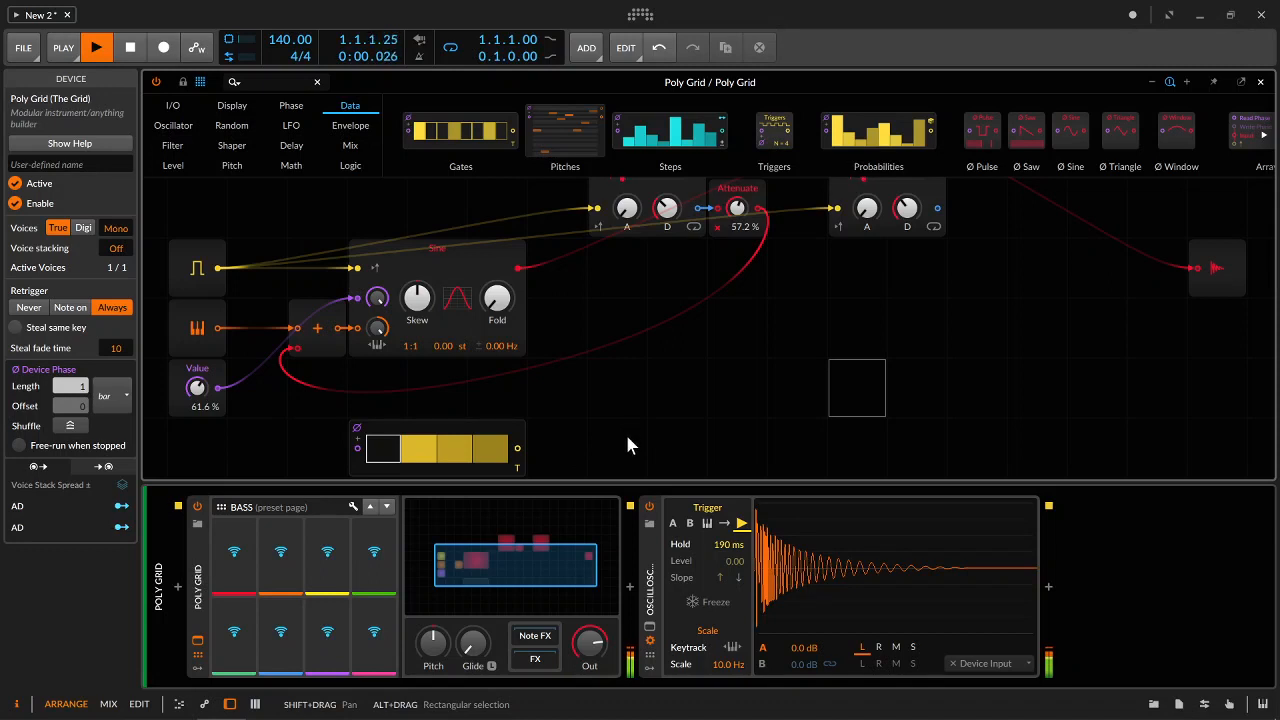
key(space)
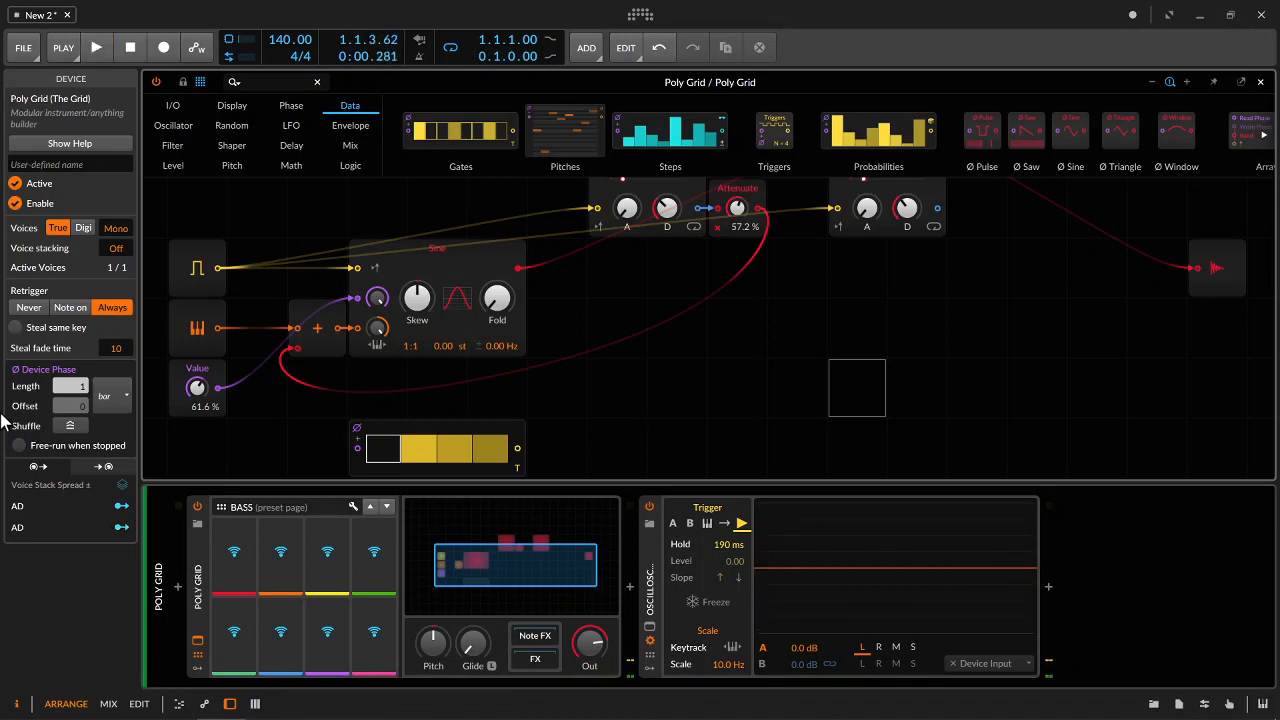
Set the Device Phase timebase to Quarter note and play the sequence briefly
click(110, 397)
click(130, 495)
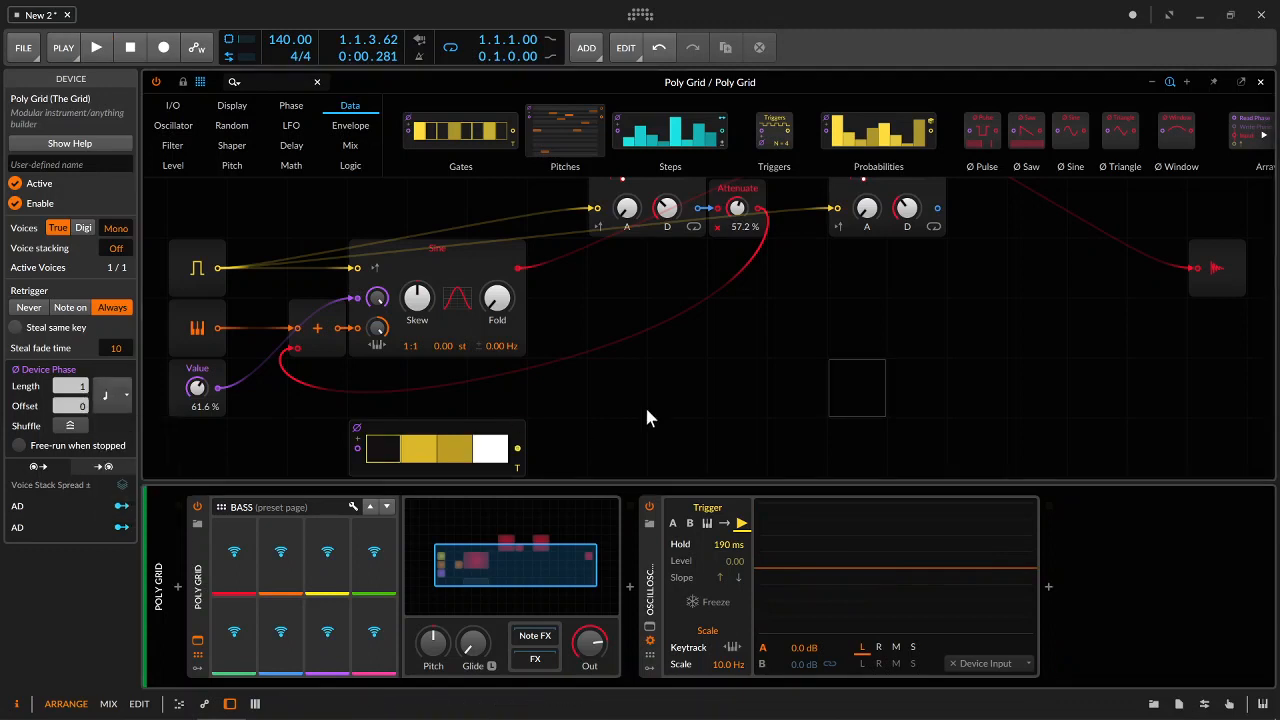
click(677, 394)
key(space)
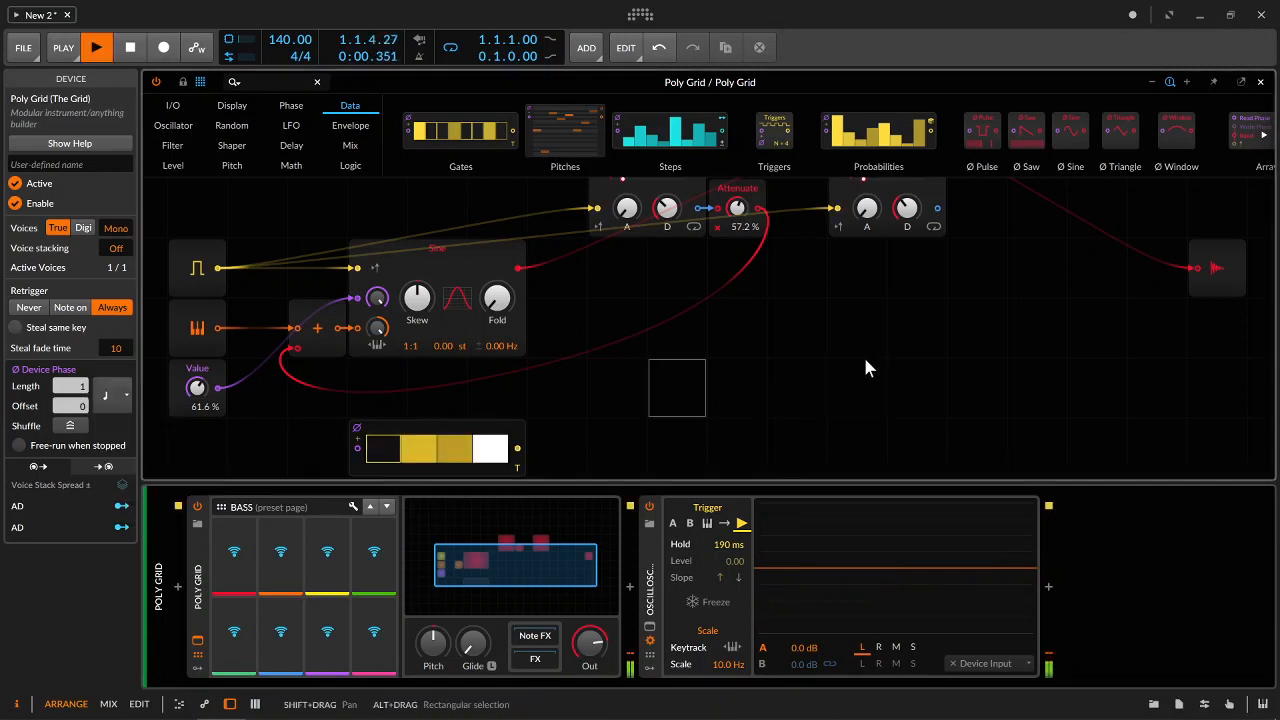
key(space)
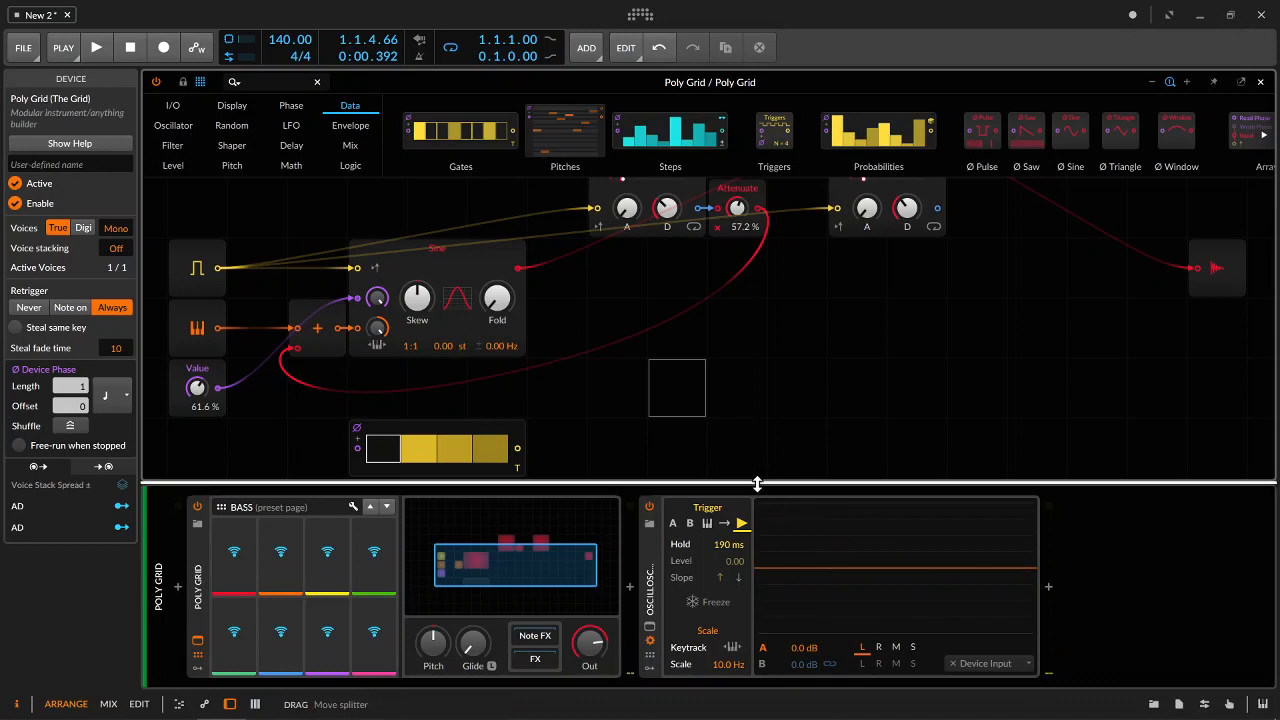
Enlarge the grid editor and add a Low-pass SK filter below the two AD envelopes
drag(758, 483, 737, 631)
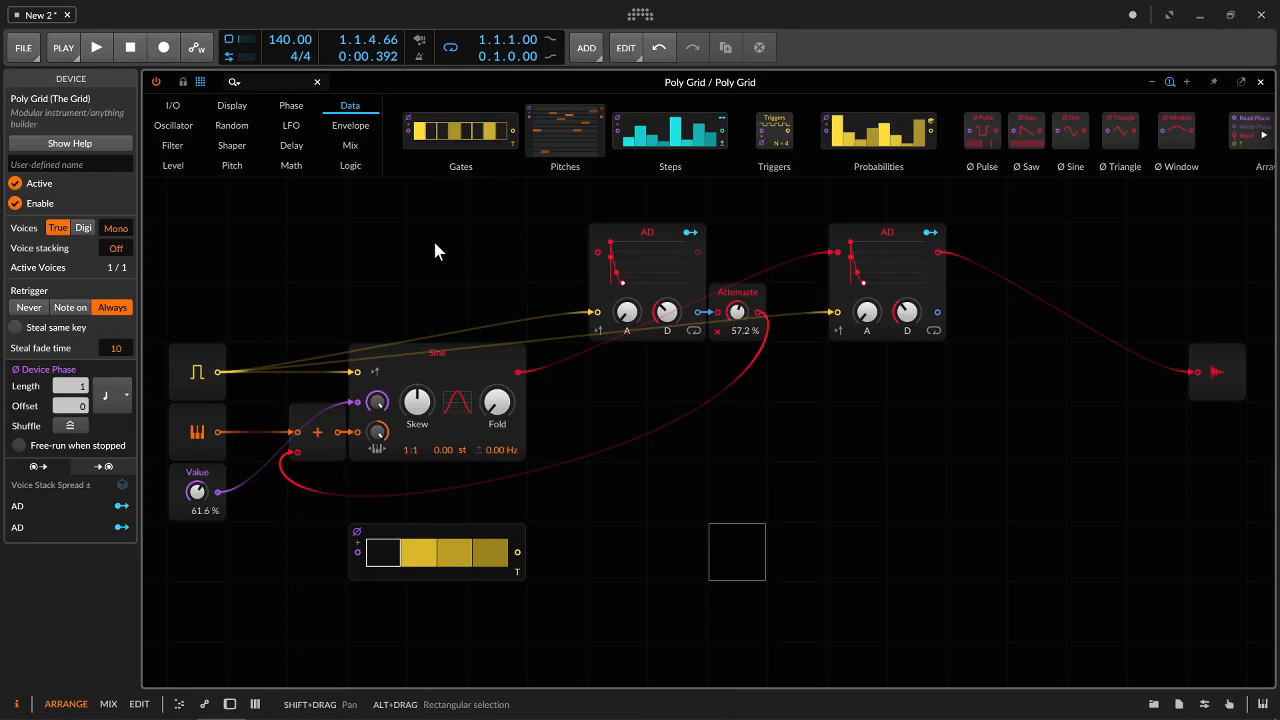
click(174, 145)
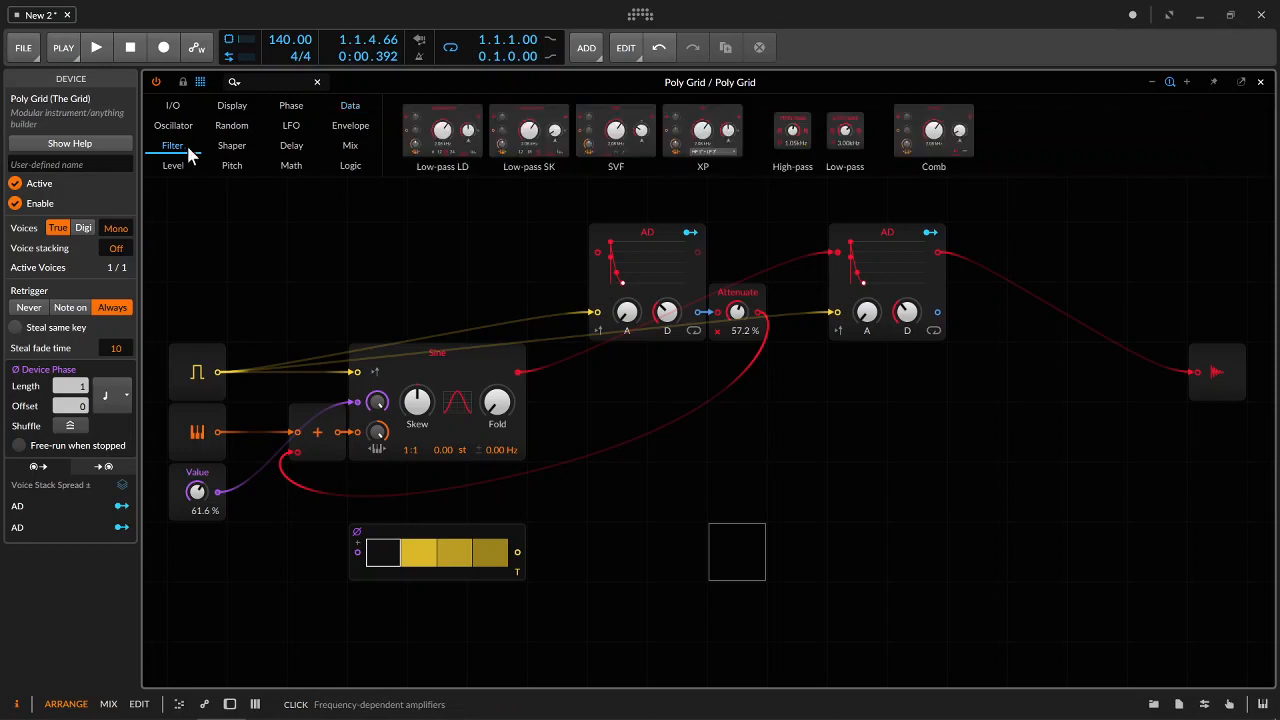
drag(529, 135, 749, 492)
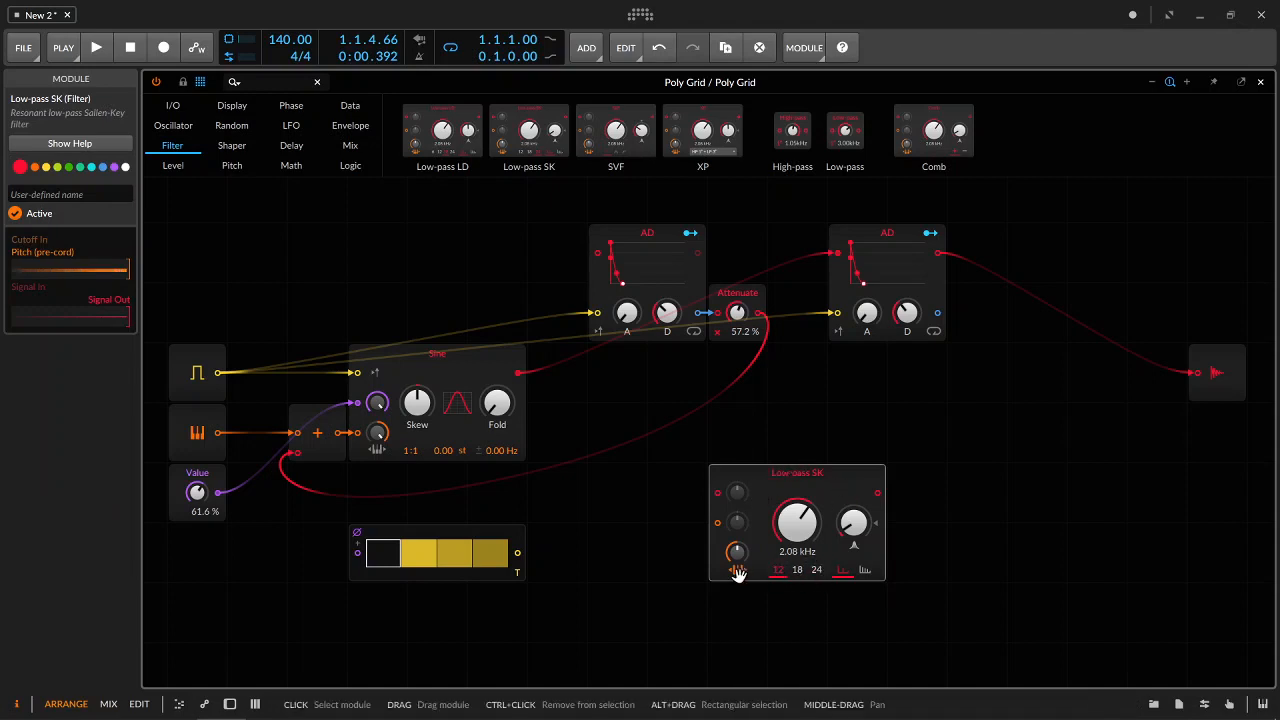
Turn the Low-pass SK's pitch tracking fully down, set its cutoff to 19.4 Hz, and connect its output to the audio output
drag(737, 555, 737, 640)
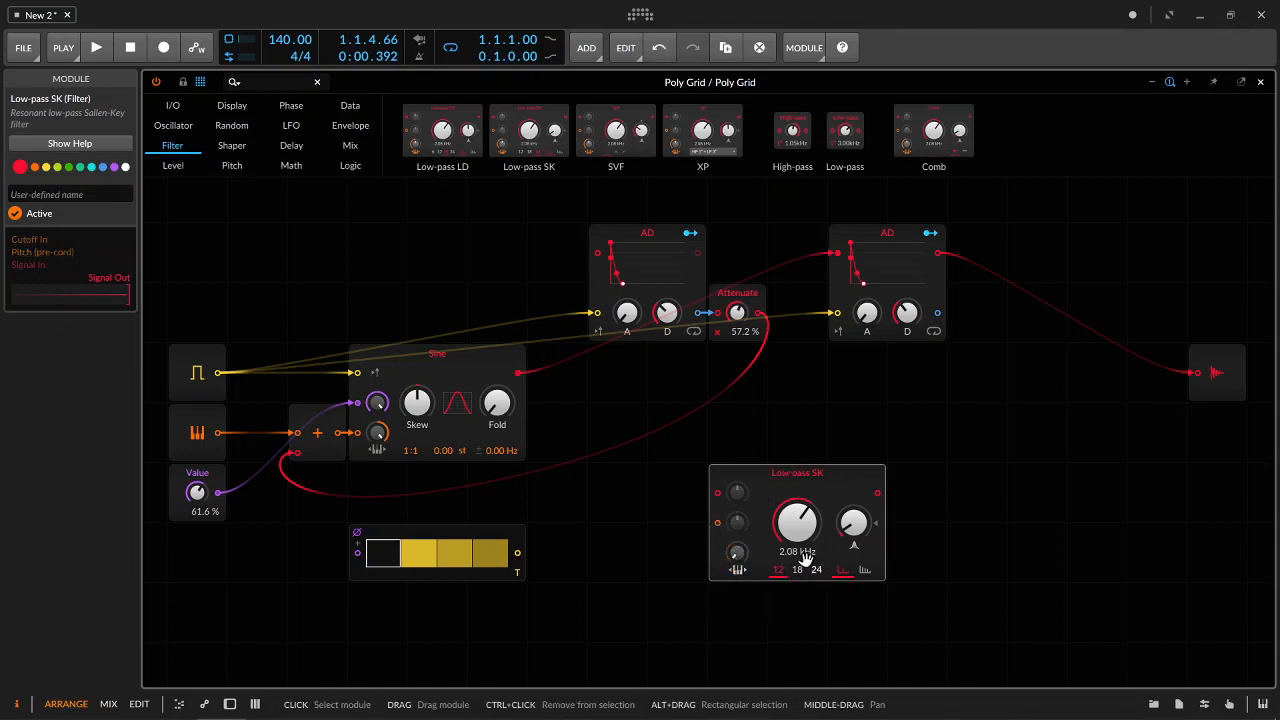
drag(798, 528, 804, 537)
drag(877, 492, 1198, 373)
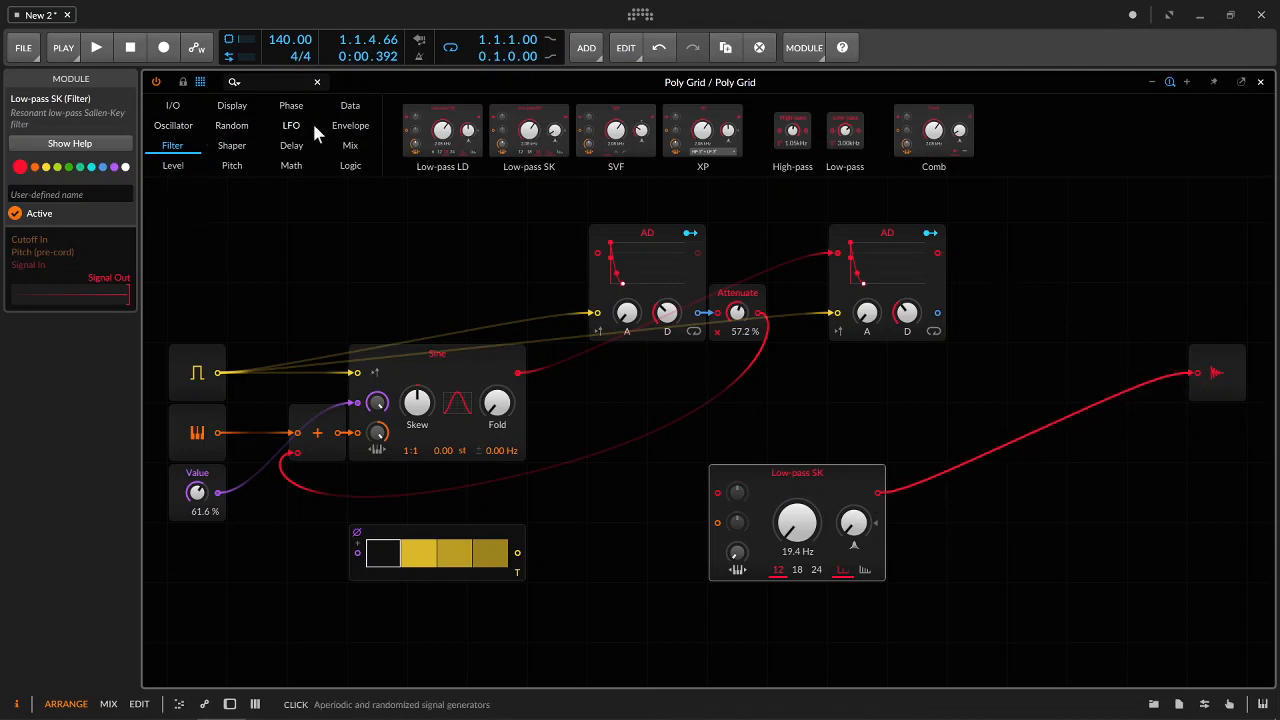
Add an AD envelope between the Low-pass SK and the audio output, triggered by the Gates sequencer, with a 5.00 ms attack
click(350, 125)
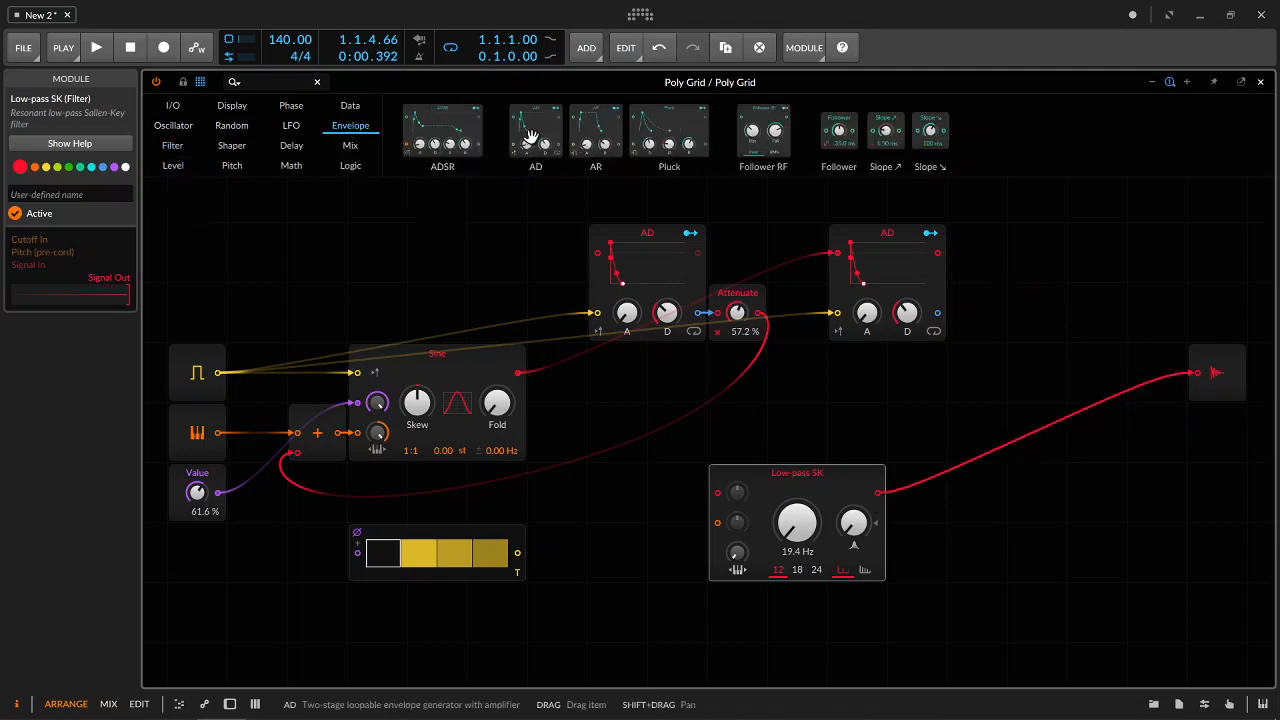
drag(535, 133, 980, 485)
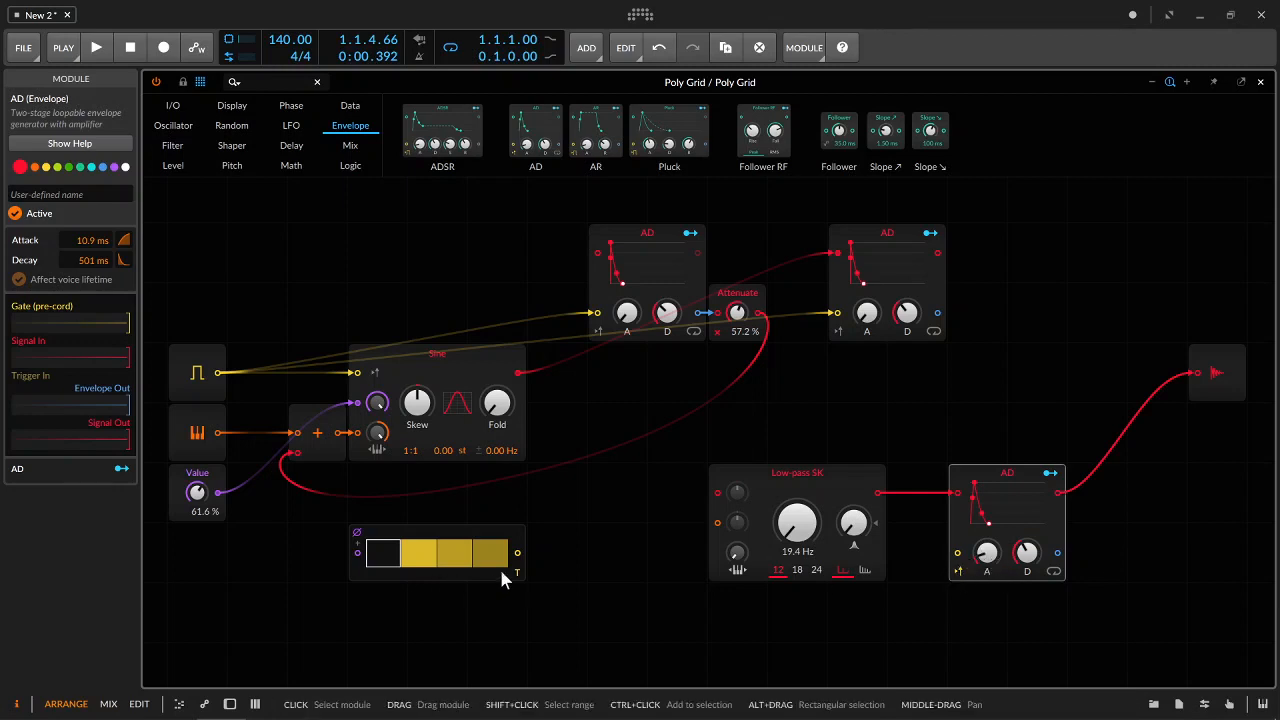
drag(517, 553, 1090, 596)
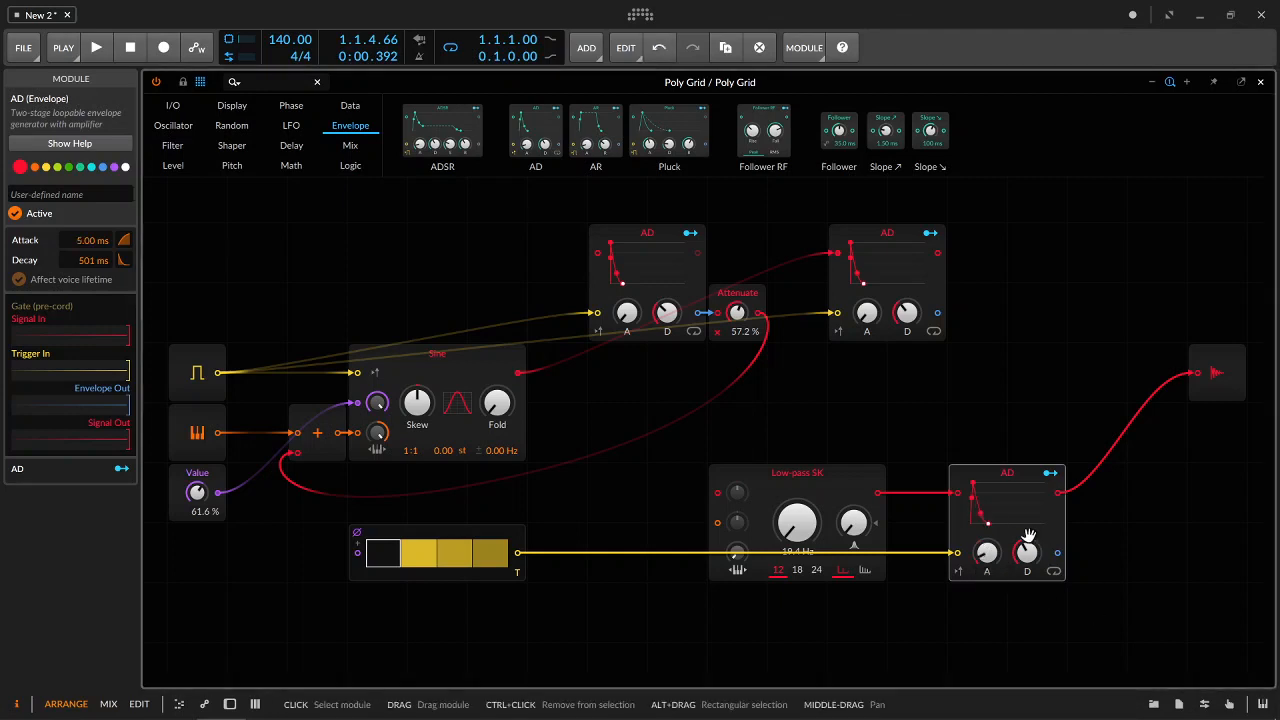
Shorten the new AD's decay and connect the Sine's output to the Low-pass SK's signal input
drag(1026, 552, 1026, 600)
drag(1026, 552, 1142, 528)
click(1146, 535)
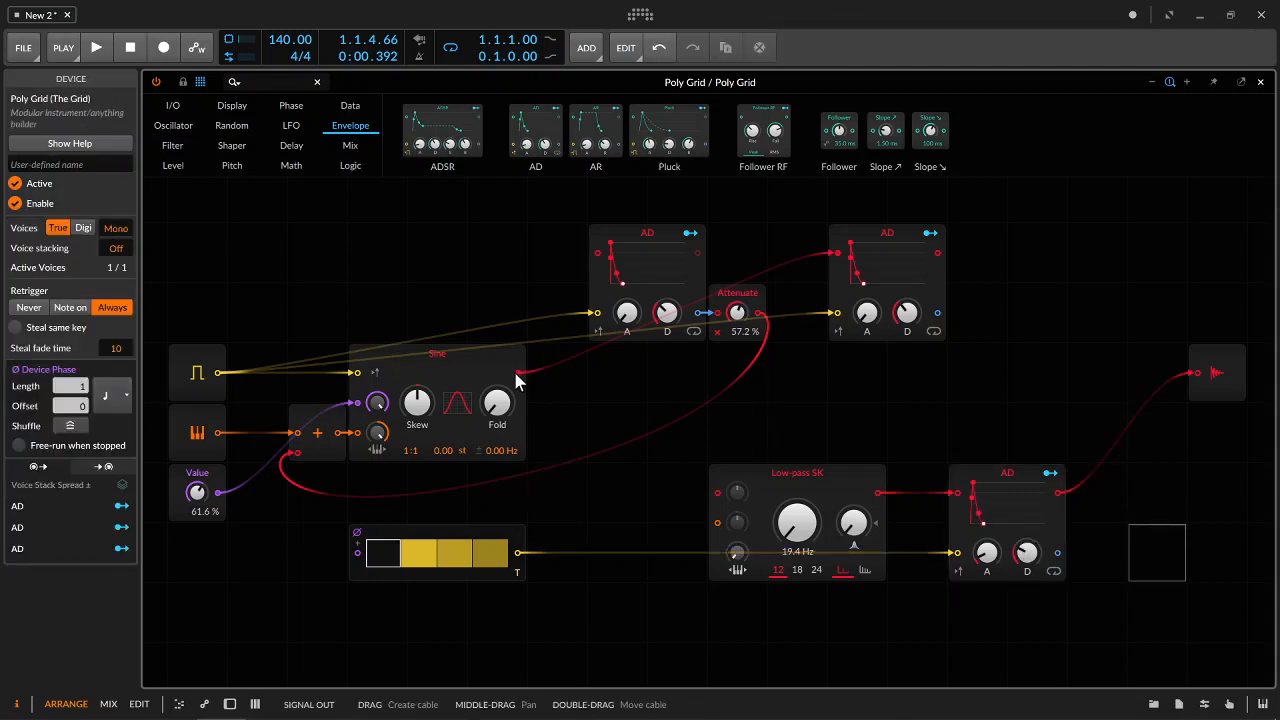
drag(518, 372, 719, 500)
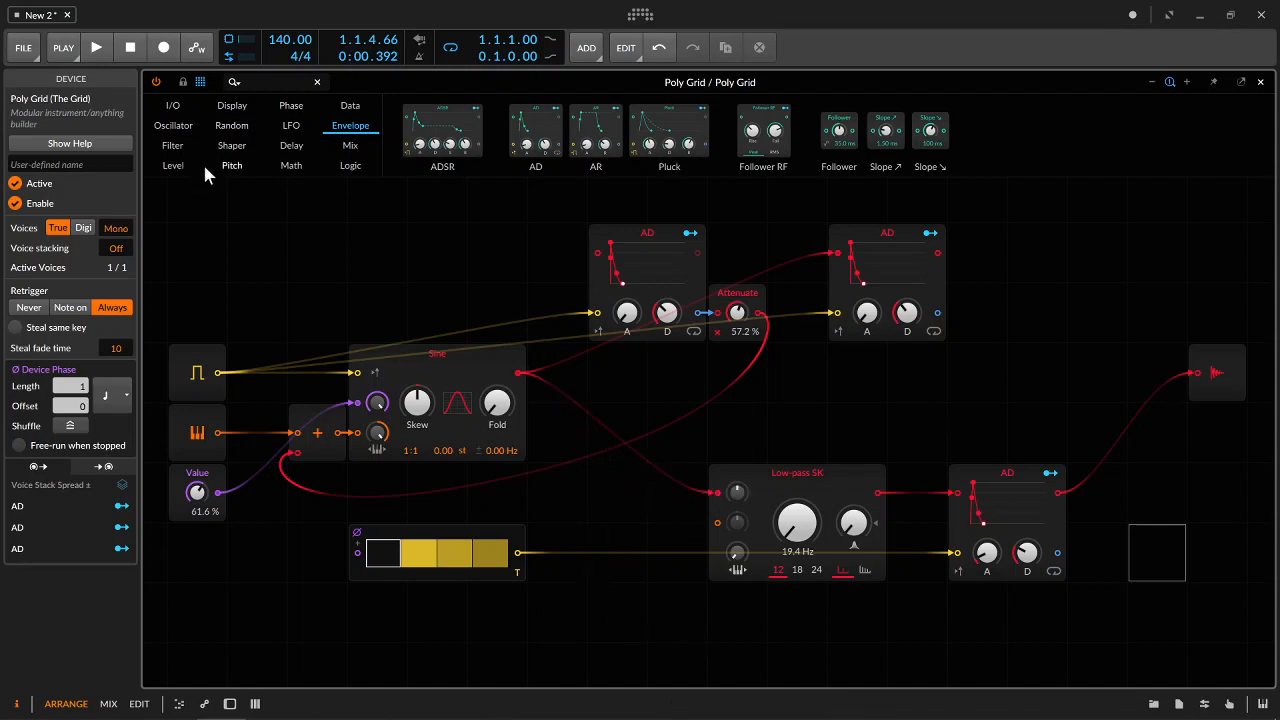
Add another AD envelope directly before the Low-pass SK and trigger it from the Gates sequencer
drag(553, 140, 632, 512)
click(632, 512)
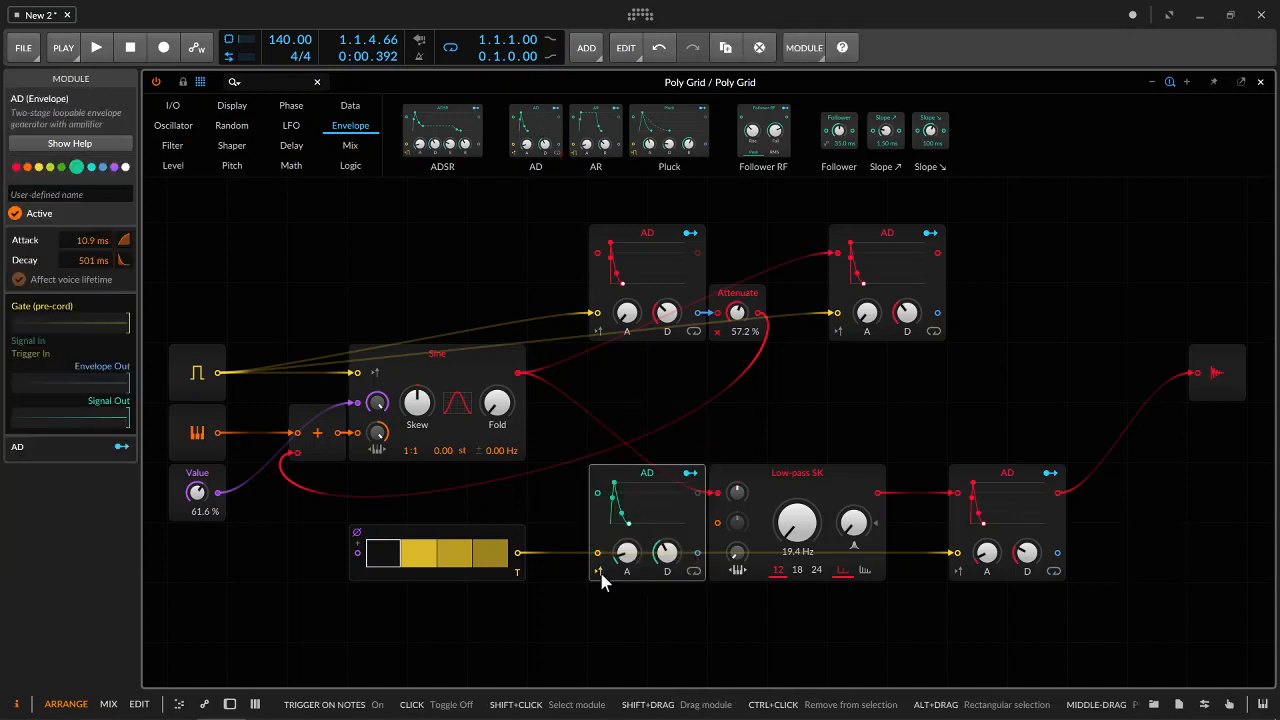
drag(518, 554, 597, 553)
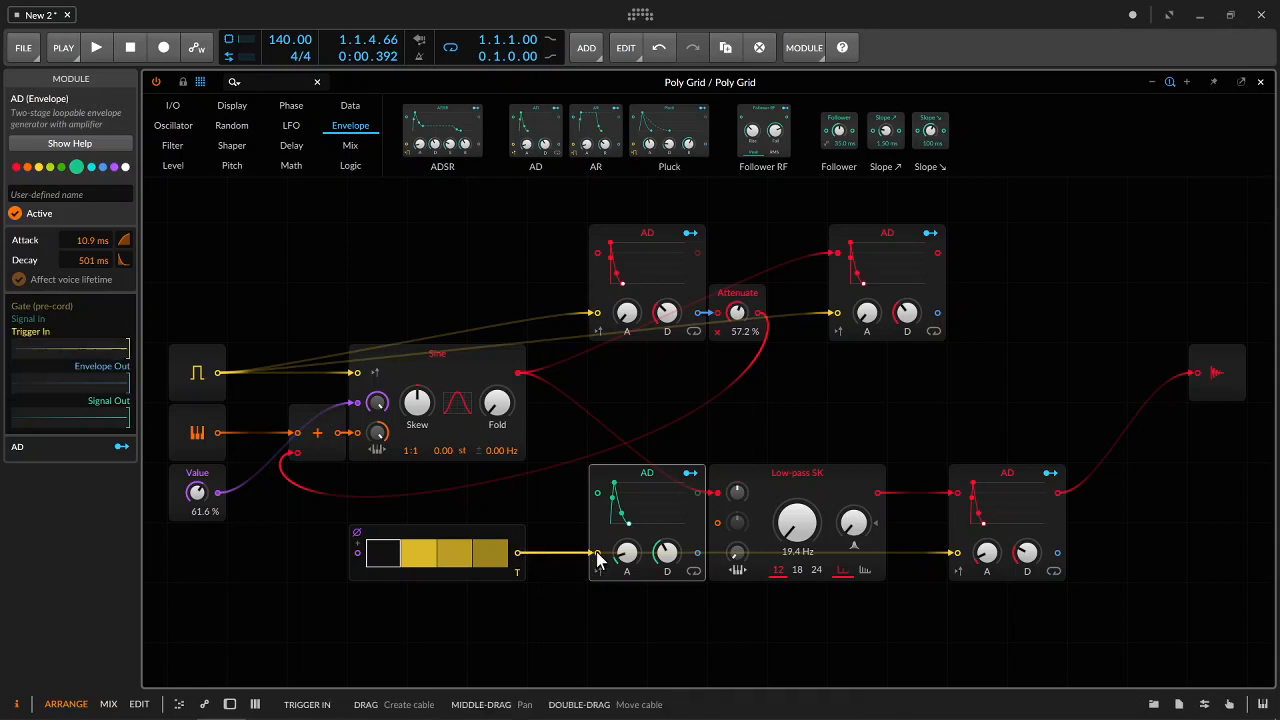
Move the three bass modules up one row, then shorten the first AD's attack and decay and route its envelope to the filter's pitch modulation input
drag(592, 437, 1084, 617)
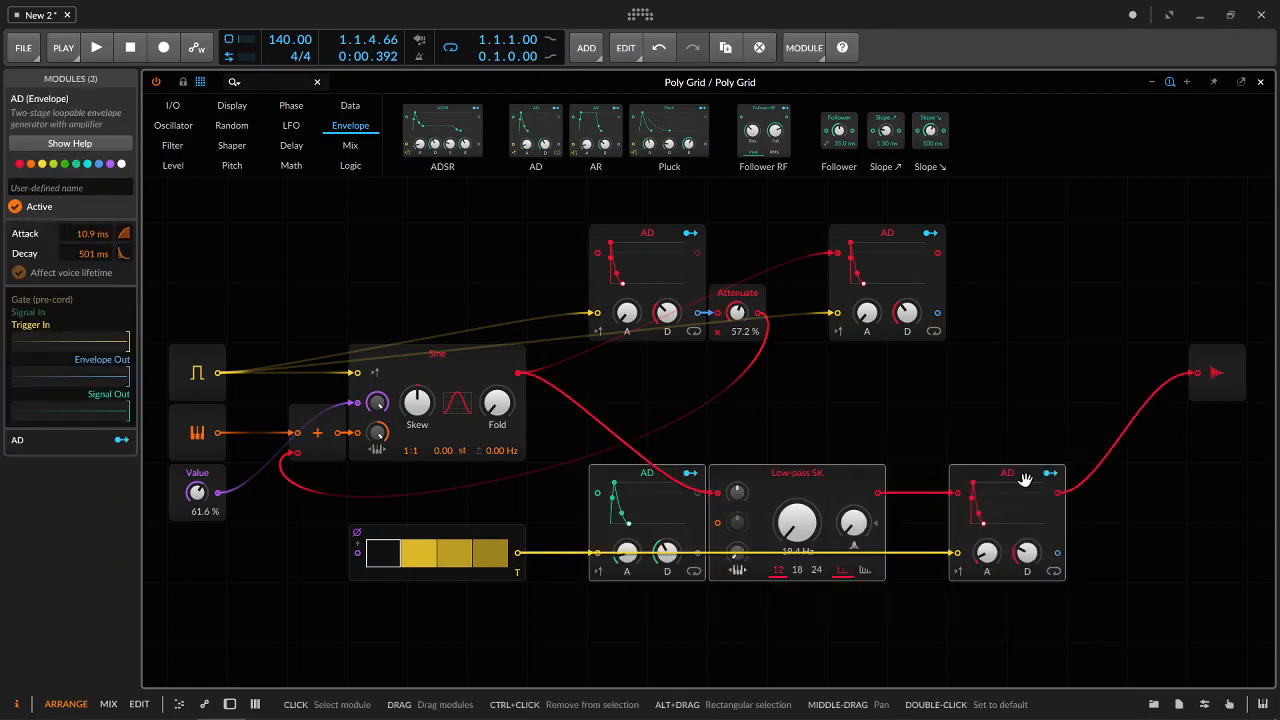
drag(1026, 478, 1023, 438)
drag(829, 585, 885, 608)
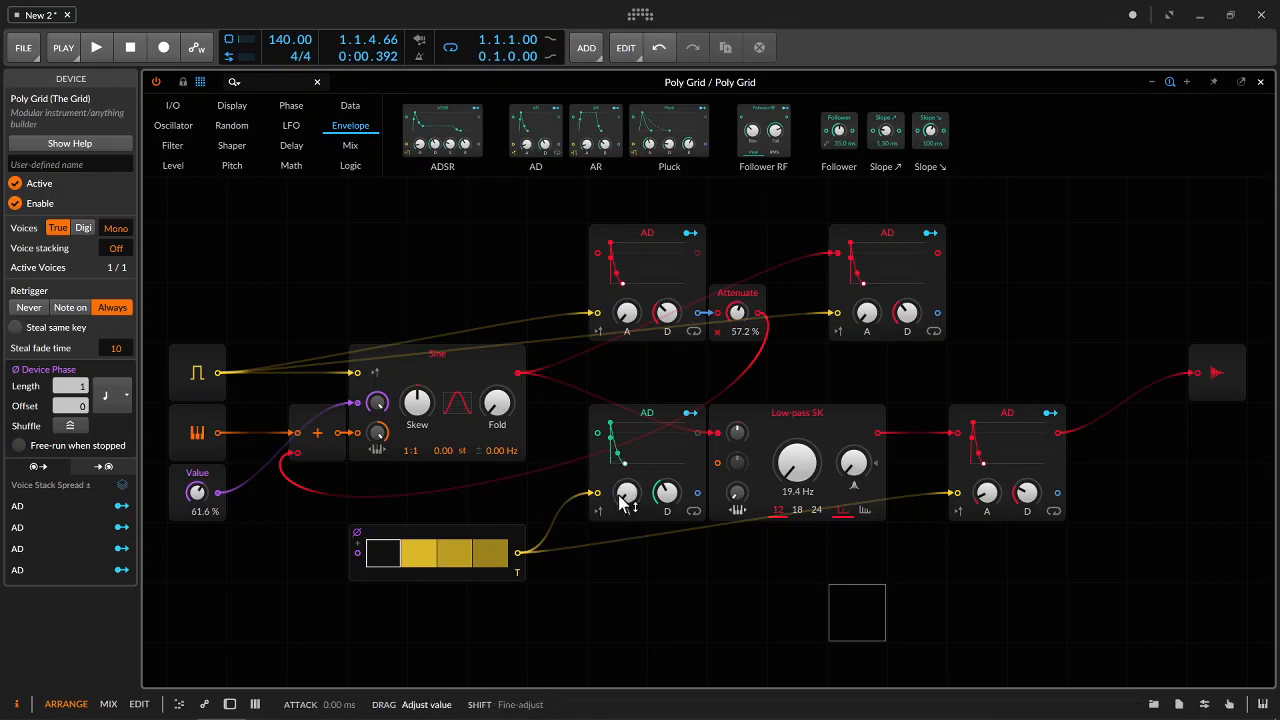
drag(673, 500, 737, 450)
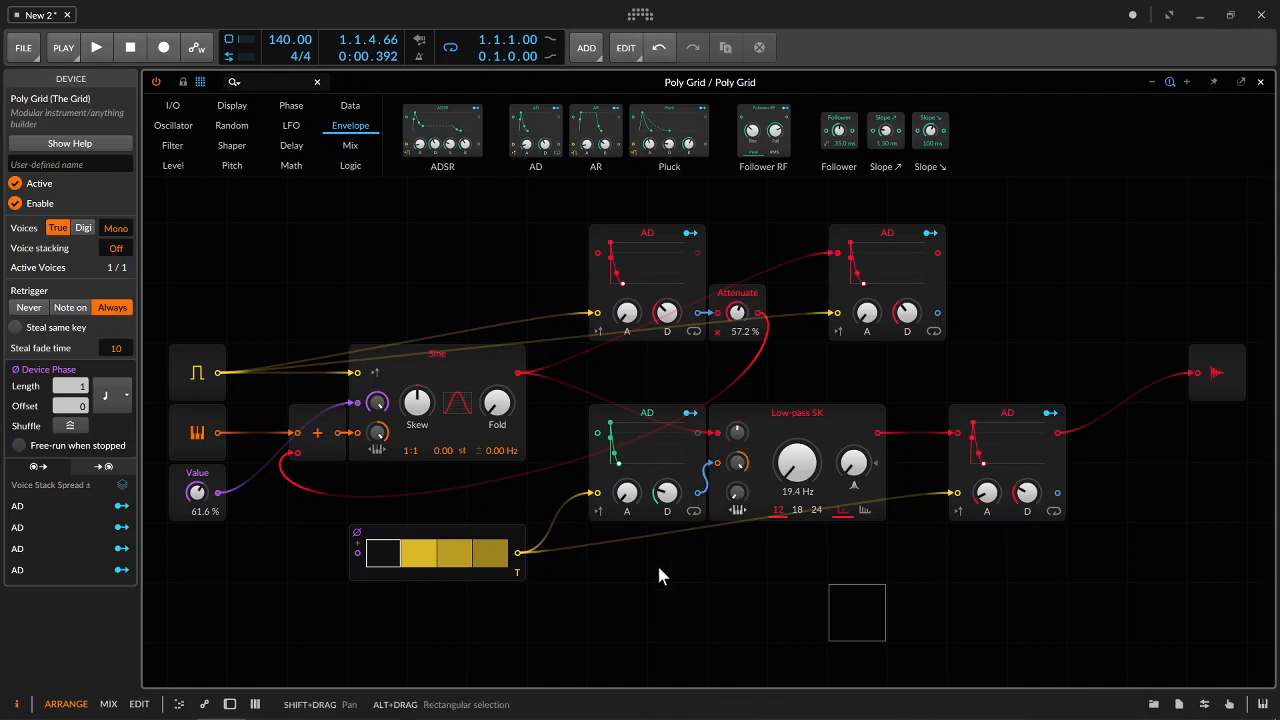
Play the sequence and raise the Sine oscillator's skew to 100 %
key(space)
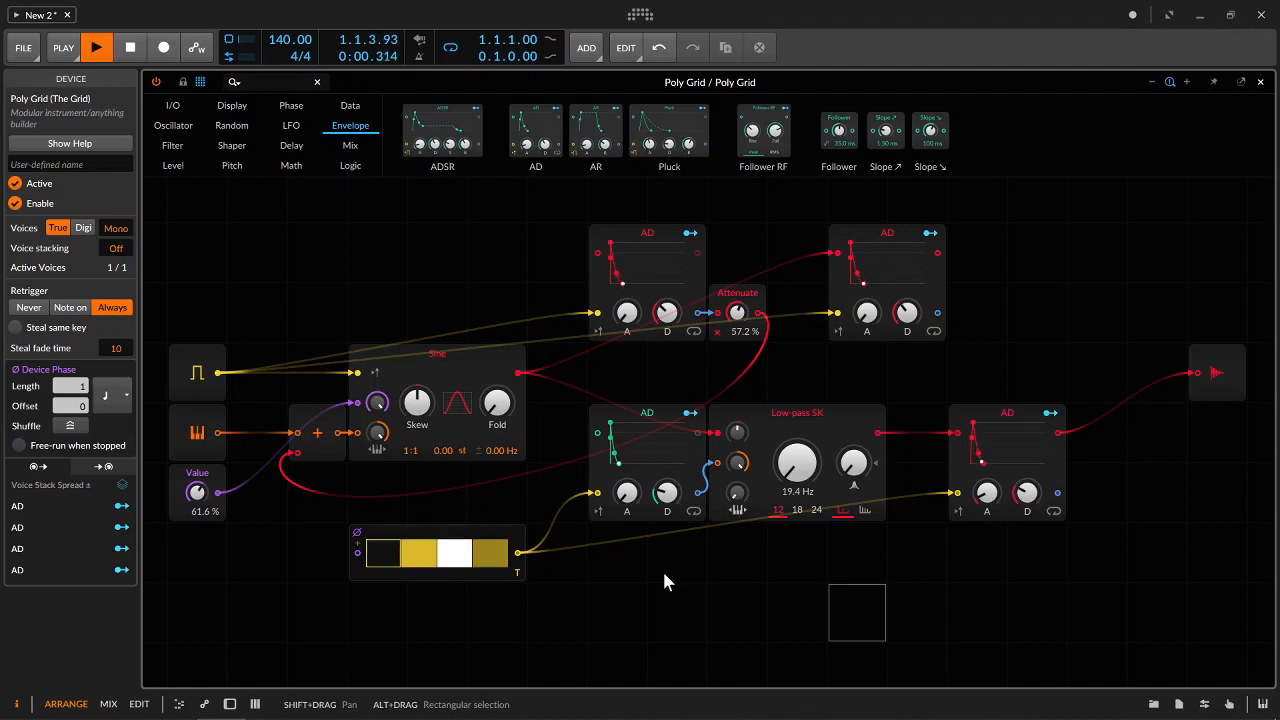
key(space)
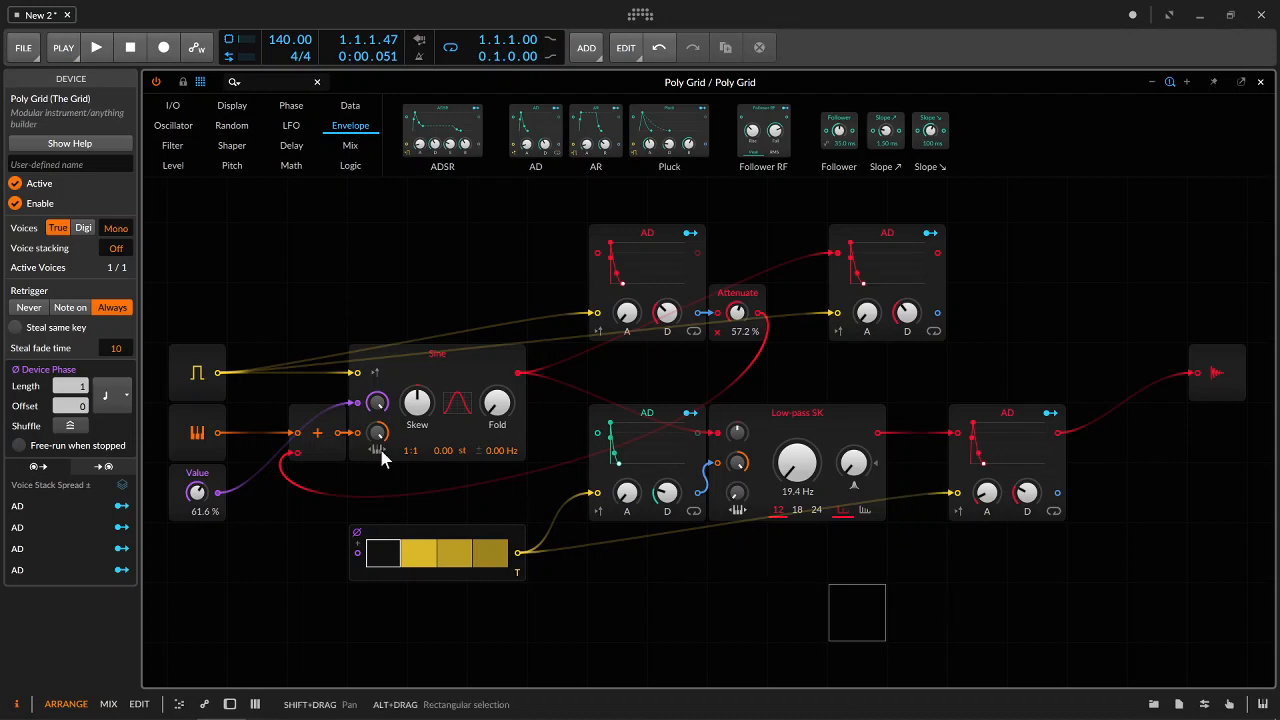
key(space)
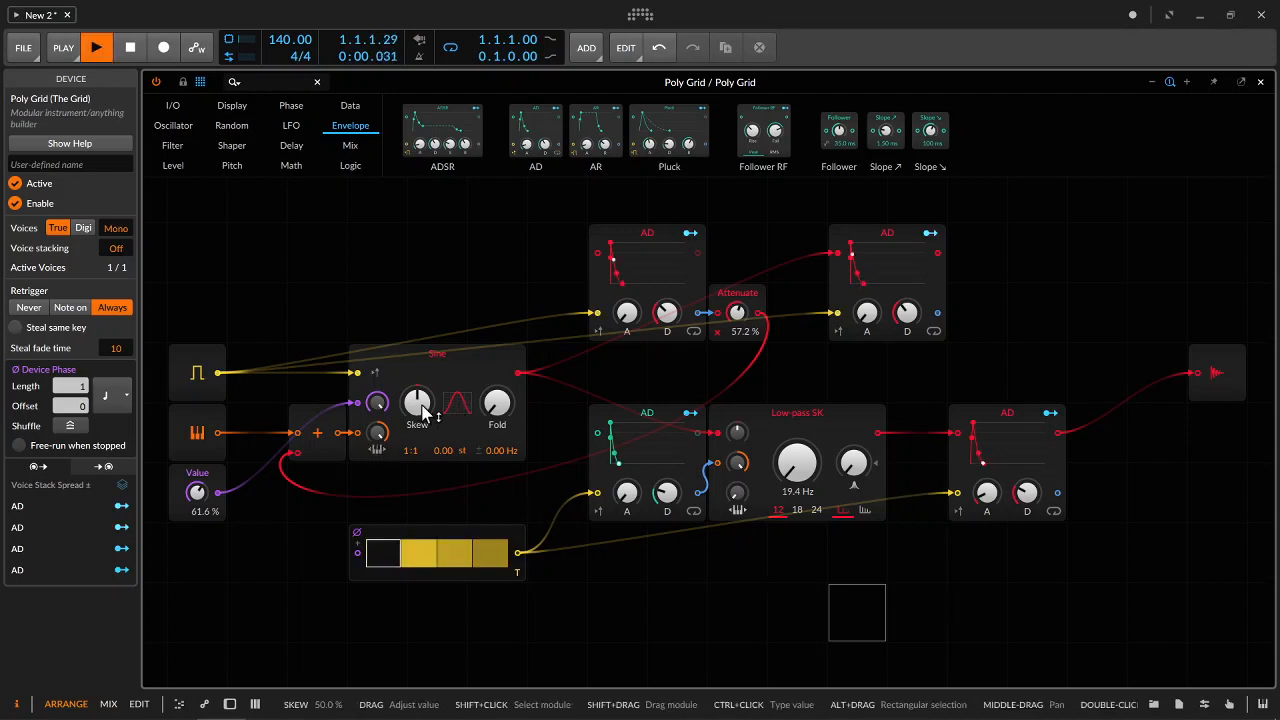
drag(417, 402, 417, 394)
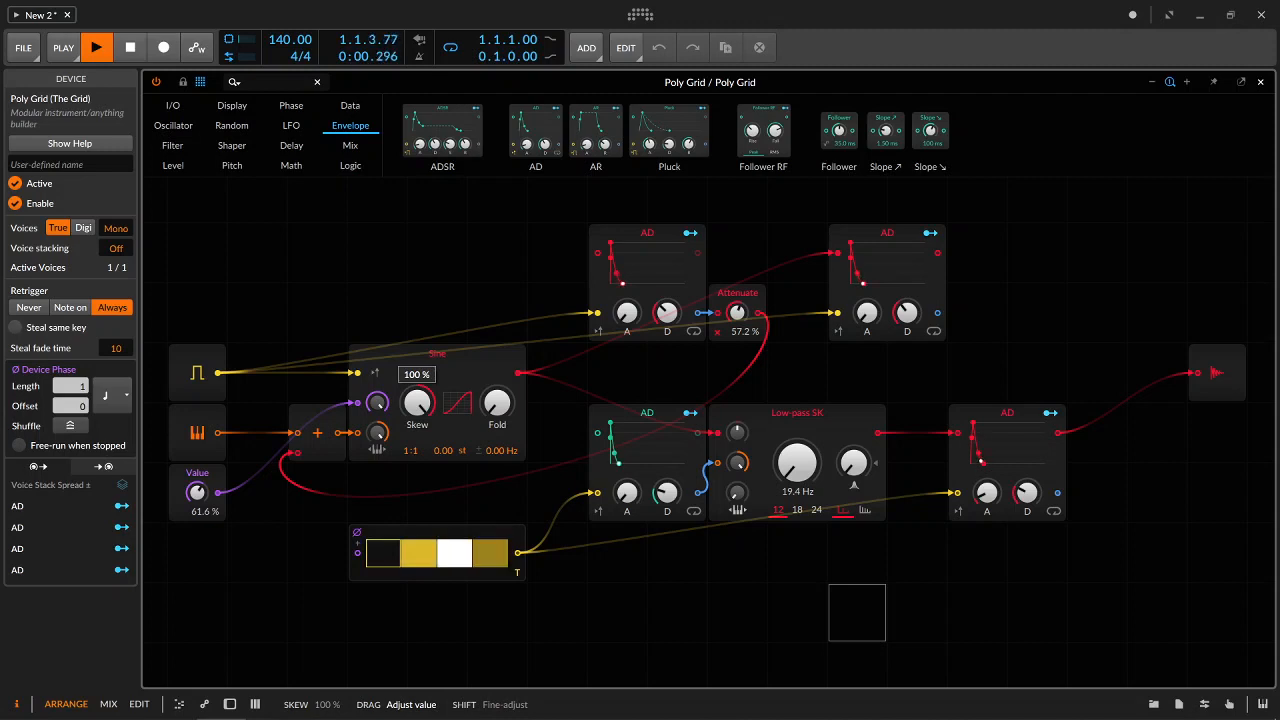
During playback, set the filter AD's decay to about 442 ms and the bass output AD's decay to 317 ms
drag(665, 494, 665, 492)
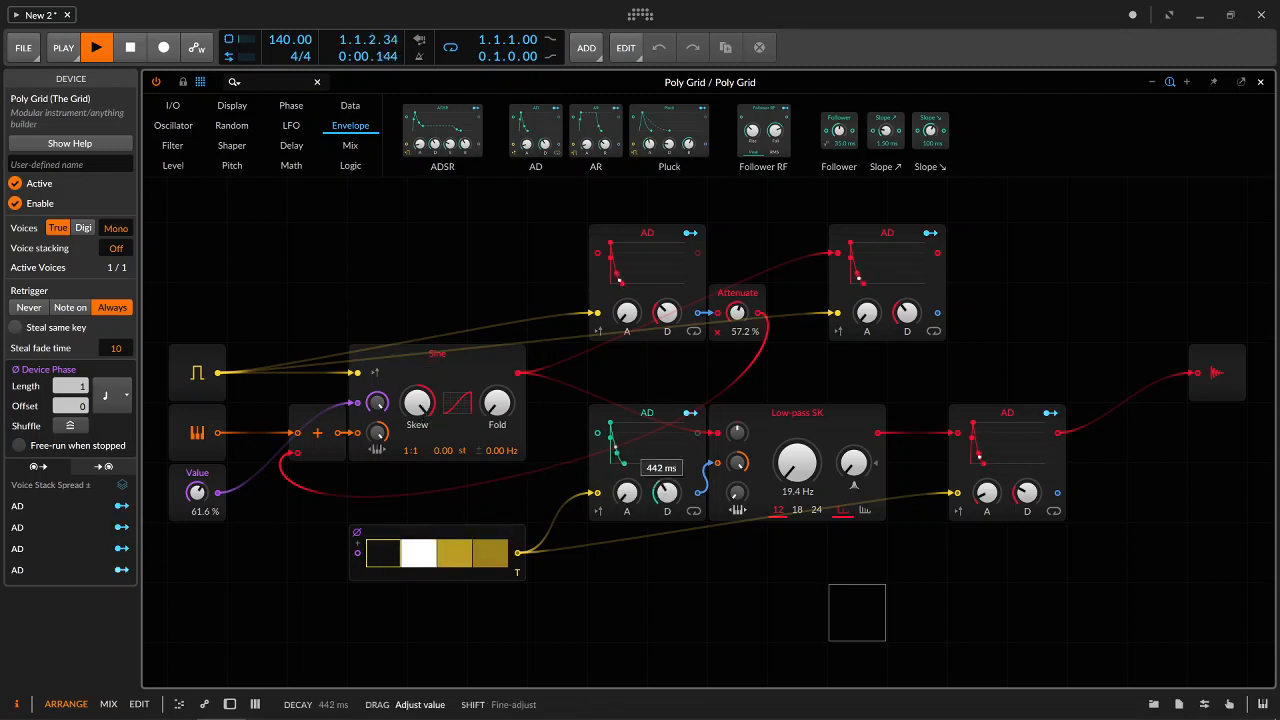
click(1026, 492)
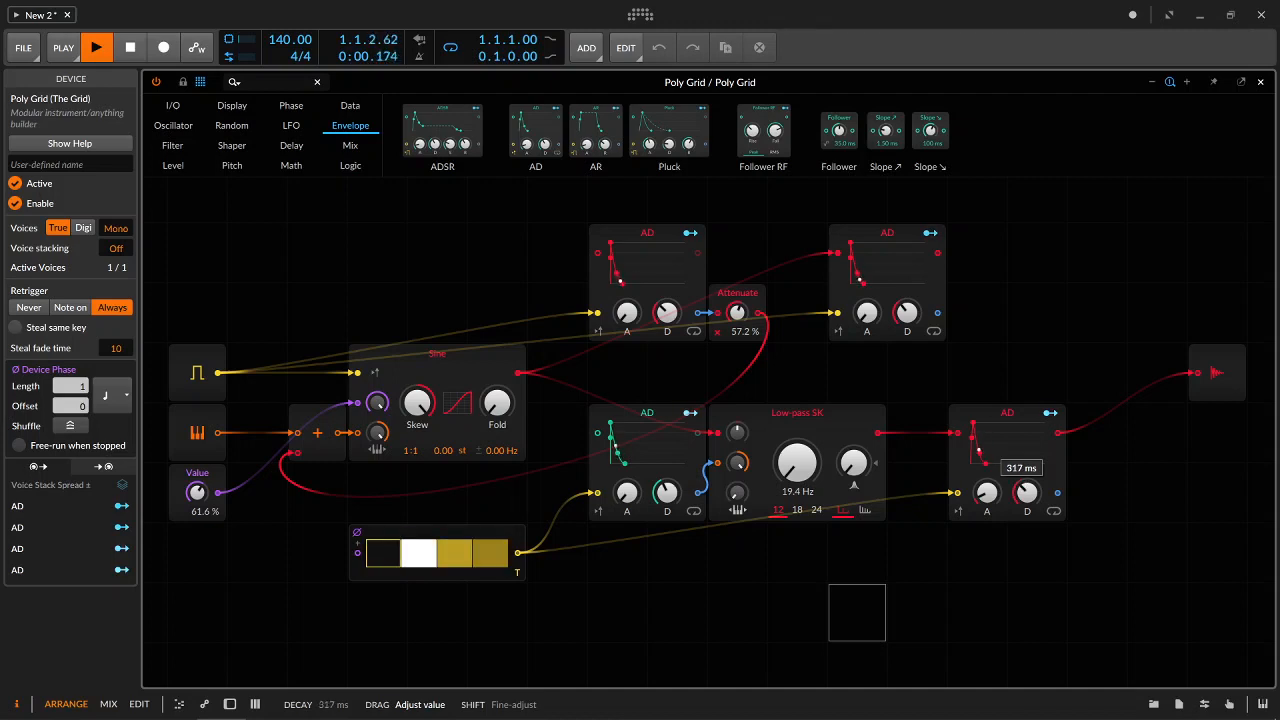
drag(1026, 492, 1026, 498)
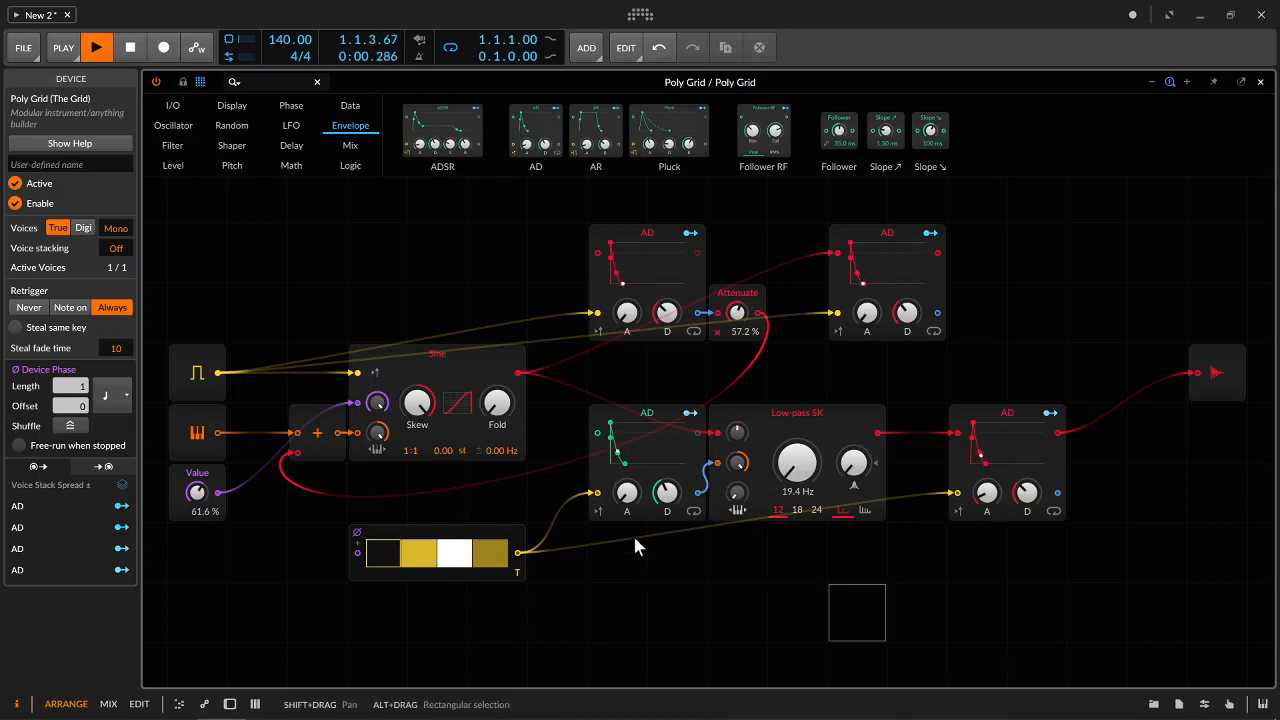
Try higher Low-pass SK cutoff settings during playback, return the cutoff to 19.4 Hz, and stop the transport
drag(626, 492, 626, 480)
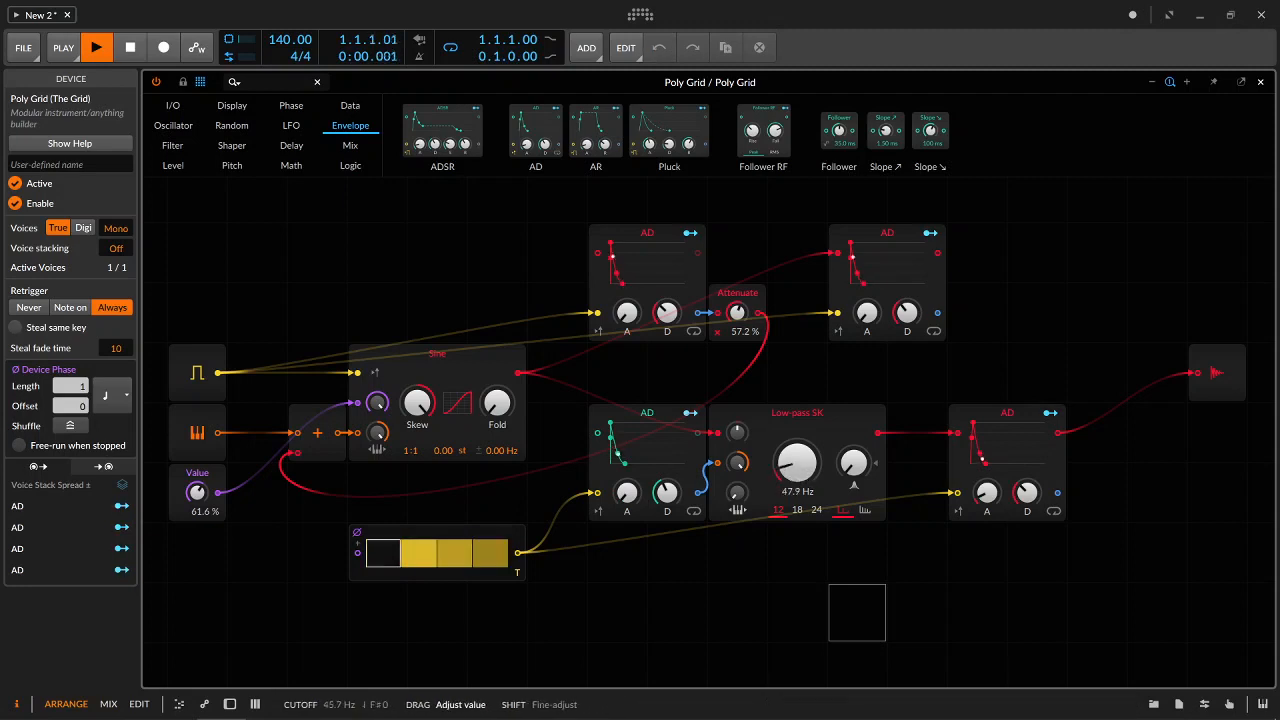
drag(853, 462, 800, 485)
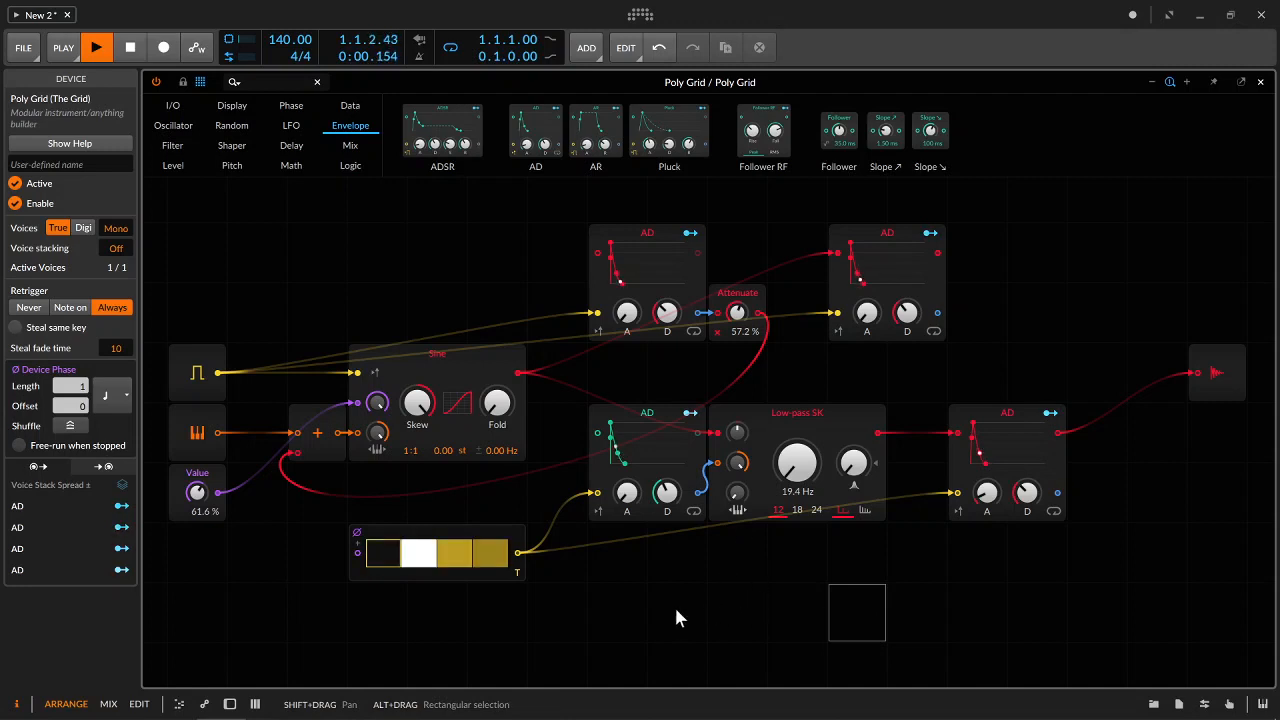
key(space)
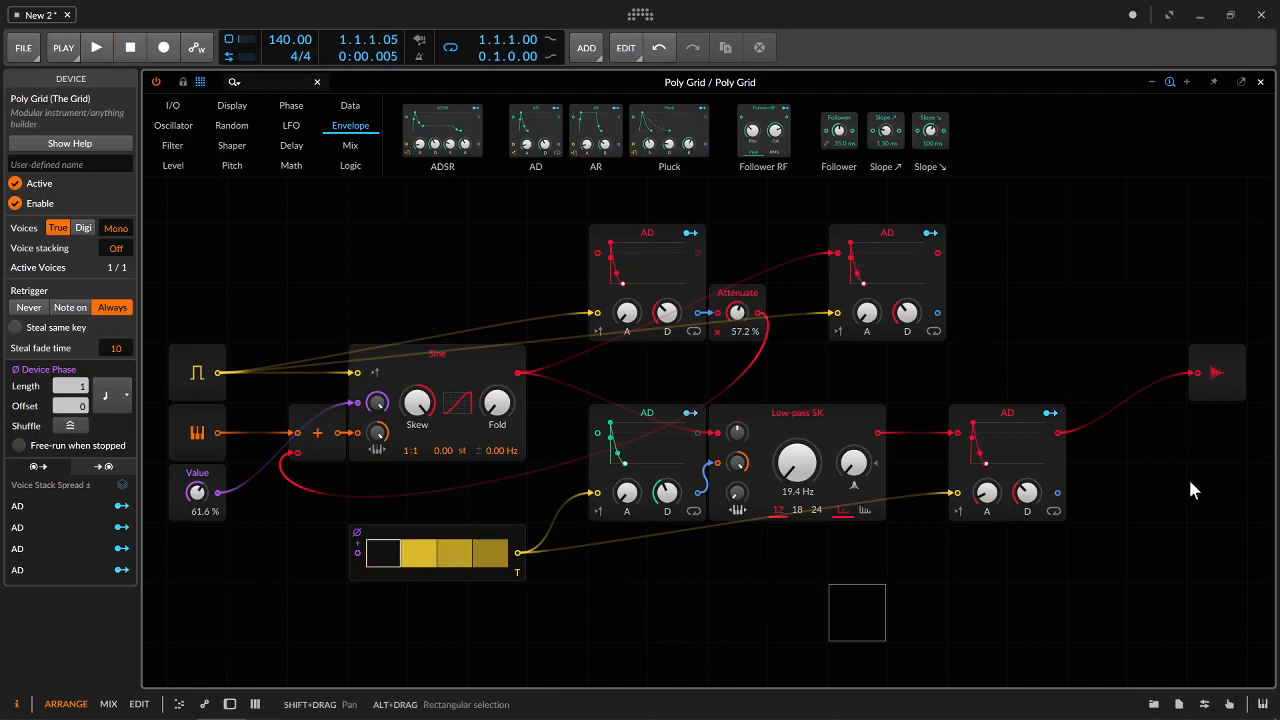
Colour the Gates sequencer, the Low-pass SK and both bass AD envelopes blue
click(1008, 518)
drag(1099, 488, 412, 664)
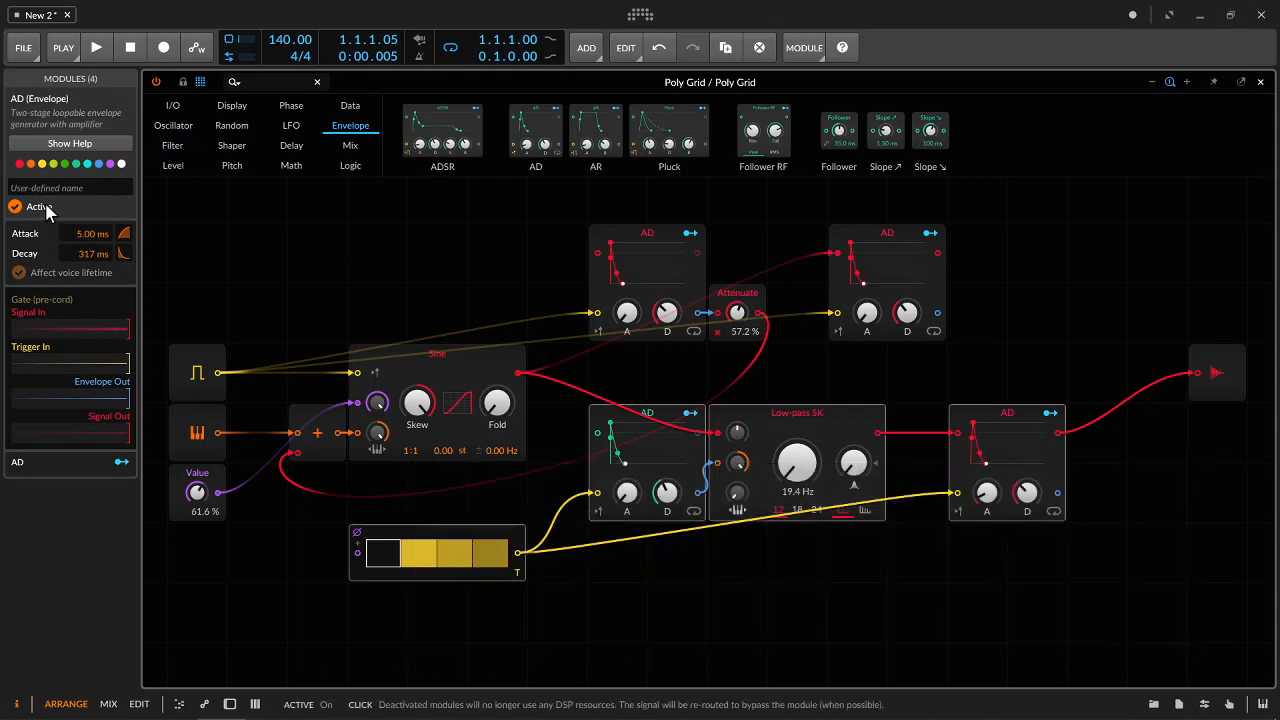
click(99, 164)
click(940, 598)
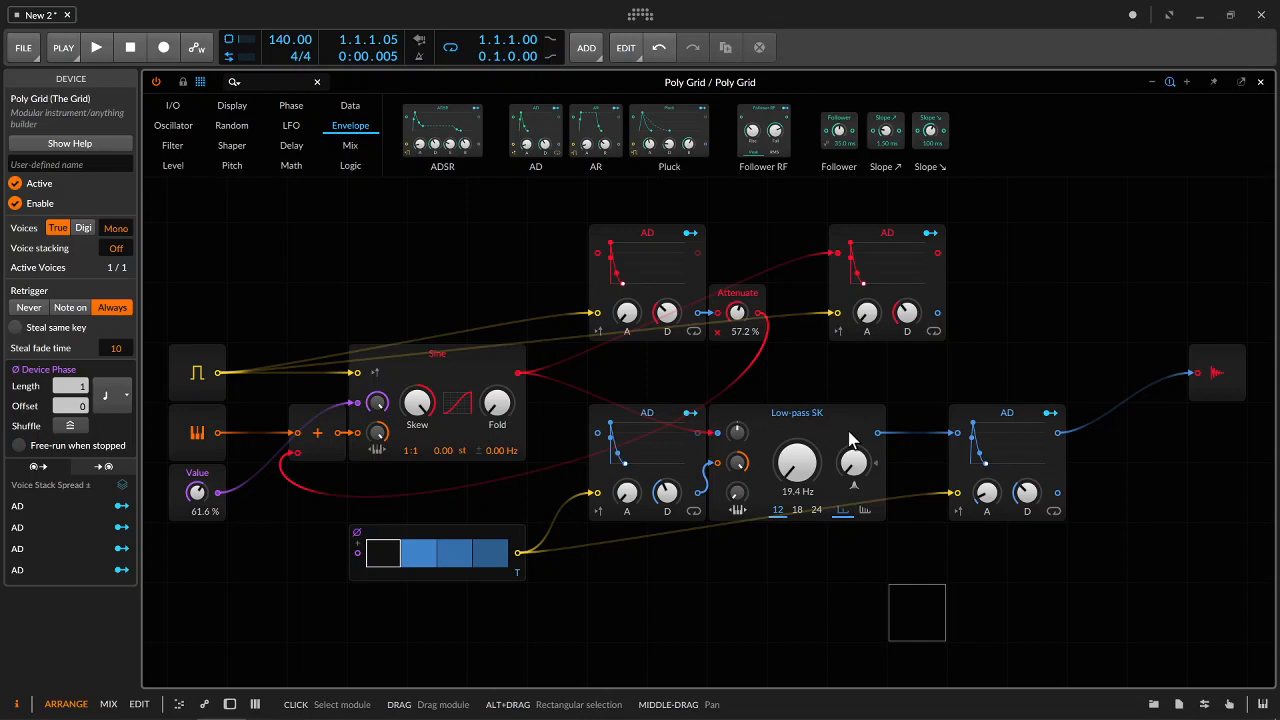
Move all four AD envelopes, the Attenuate module and the Low-pass SK down one row
drag(541, 183, 1146, 600)
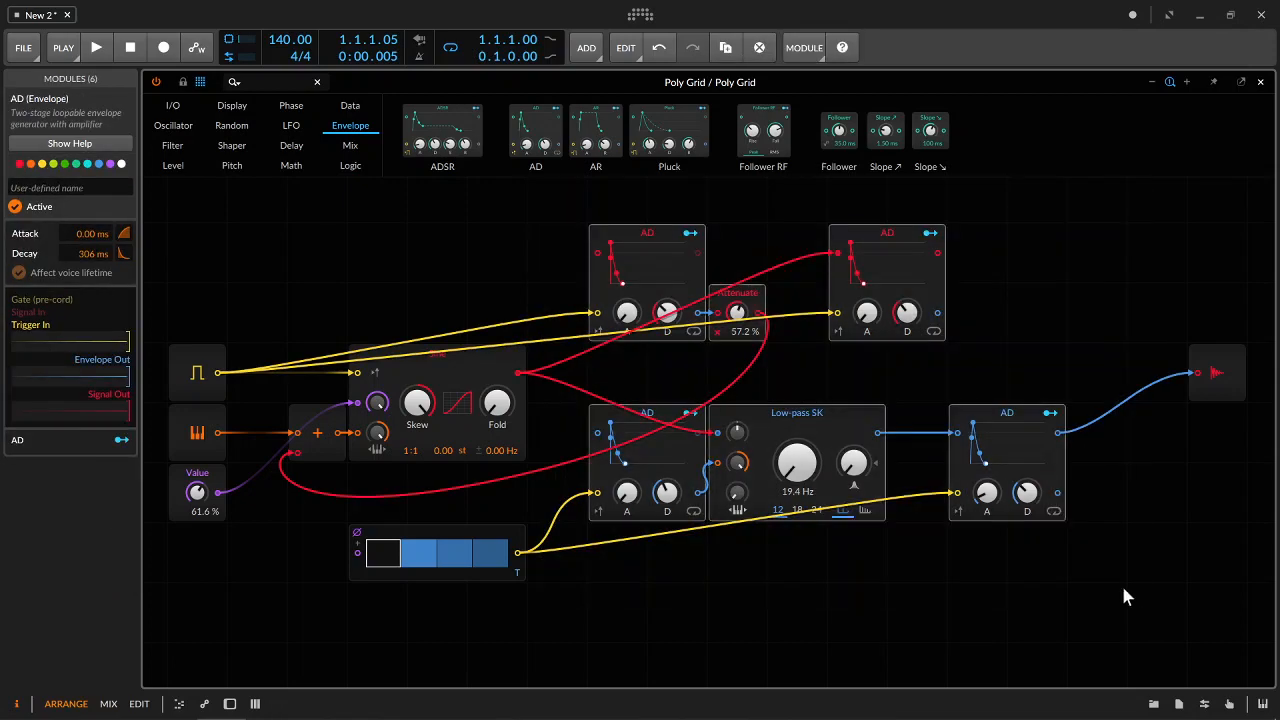
drag(1059, 465, 1059, 525)
click(1166, 482)
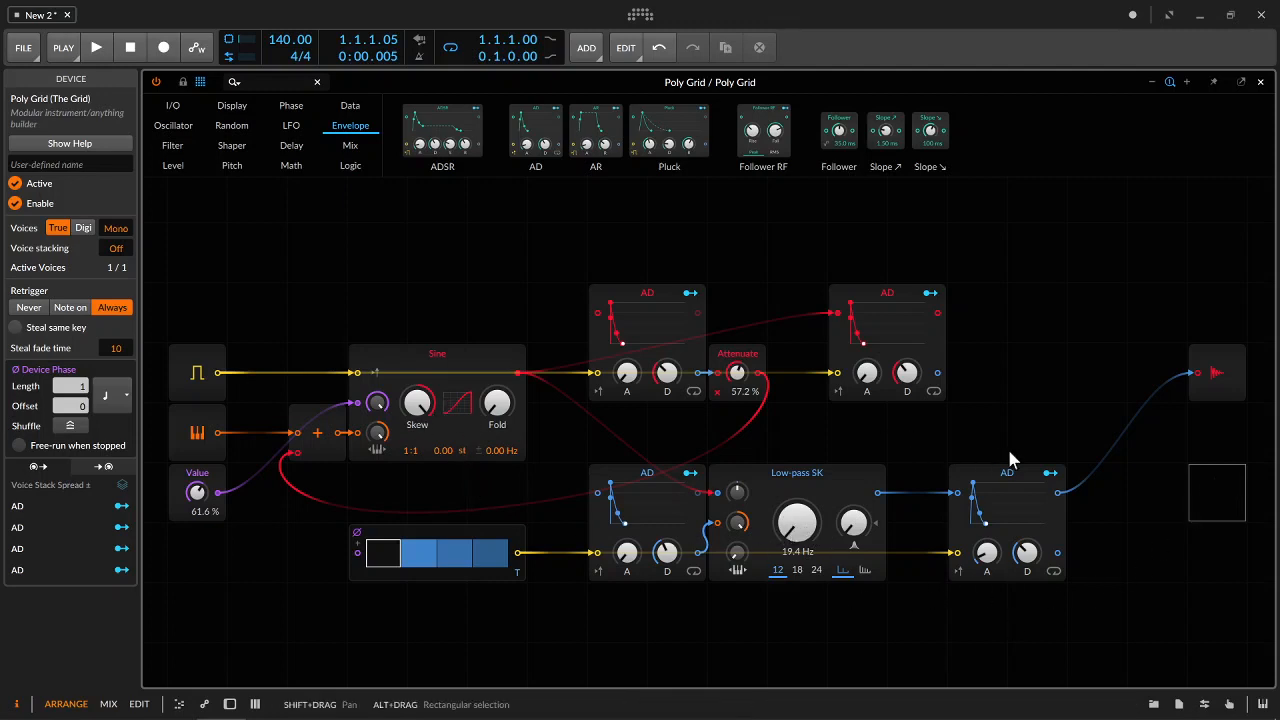
Connect the second kick AD's output to the audio output and, during playback, bring the Sine's skew back near its centre setting
drag(936, 313, 1197, 372)
key(space)
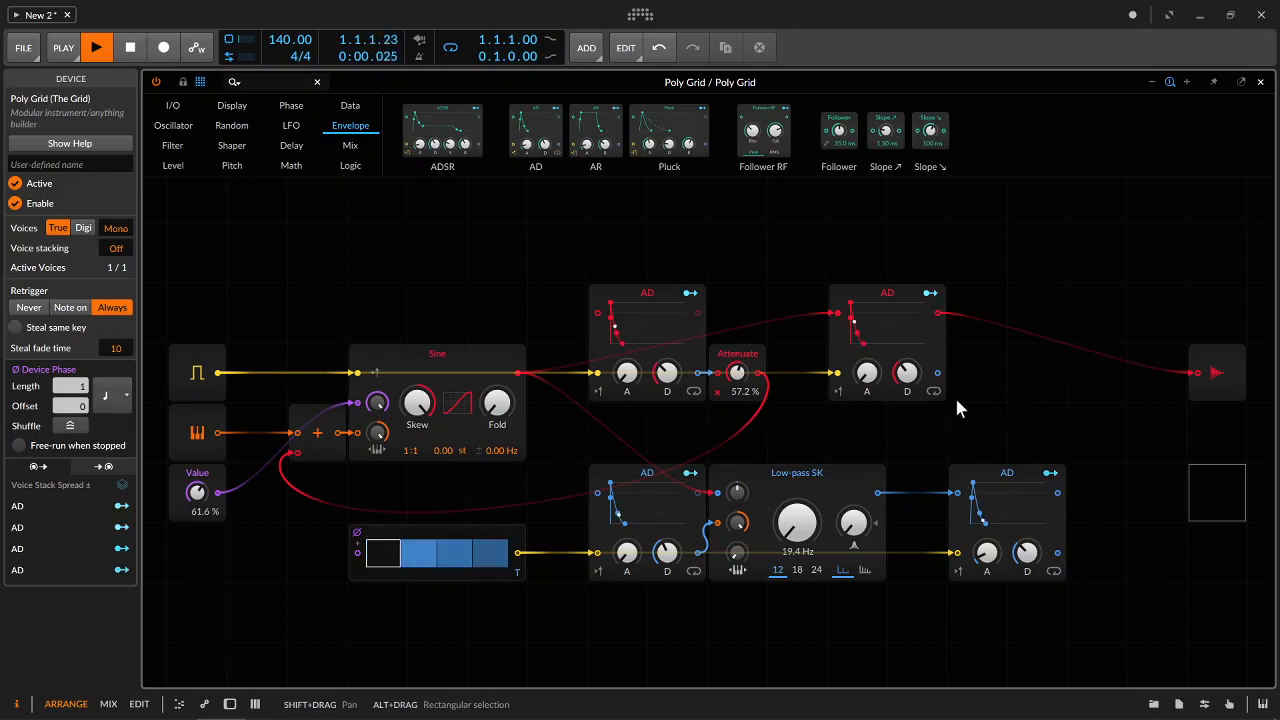
mouse_move(419, 402)
mouse_down()
mouse_move(419, 385)
mouse_move(419, 396)
mouse_up()
double_click(419, 403)
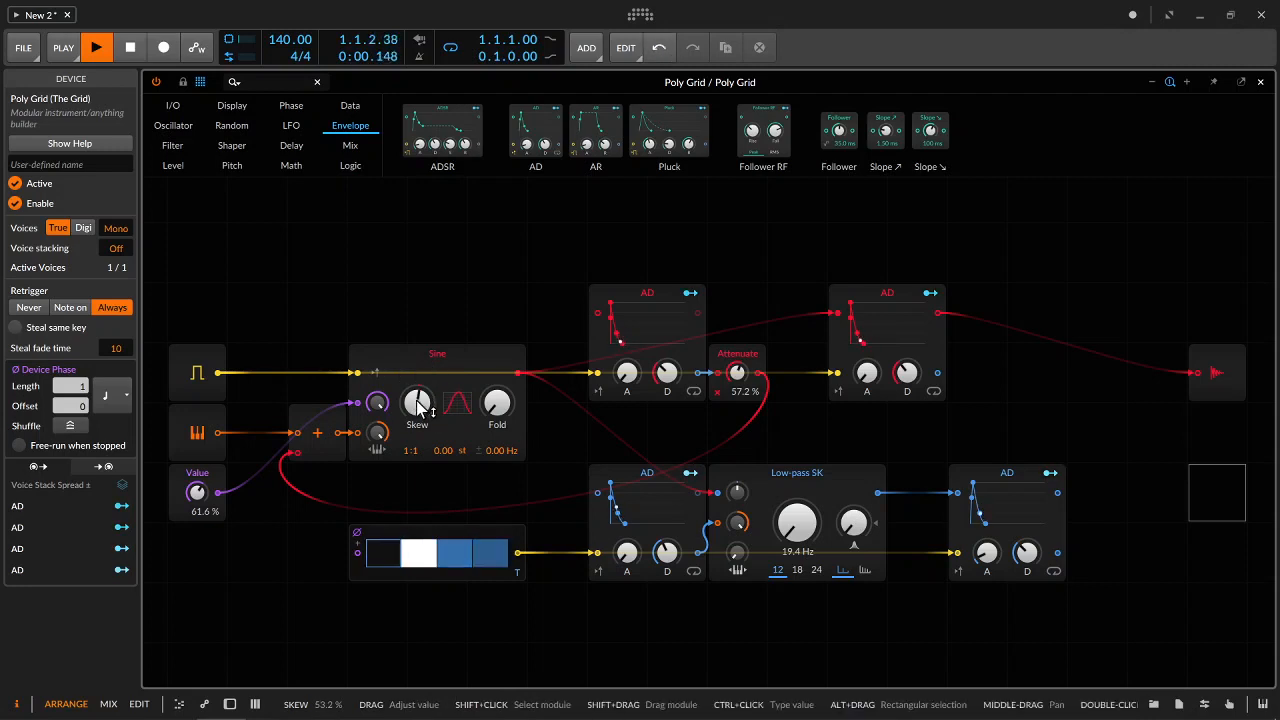
Move the Gate In, pitch input and Value modules up one row
drag(286, 286, 200, 480)
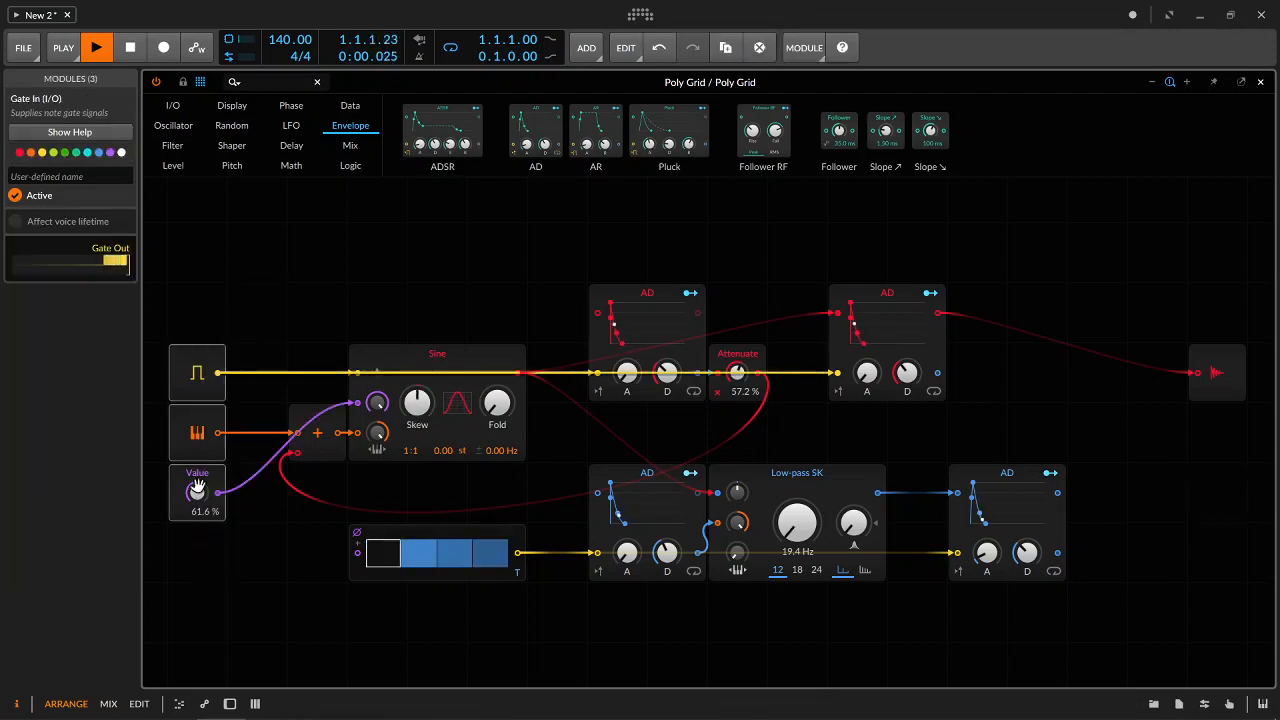
drag(213, 398, 210, 338)
click(430, 212)
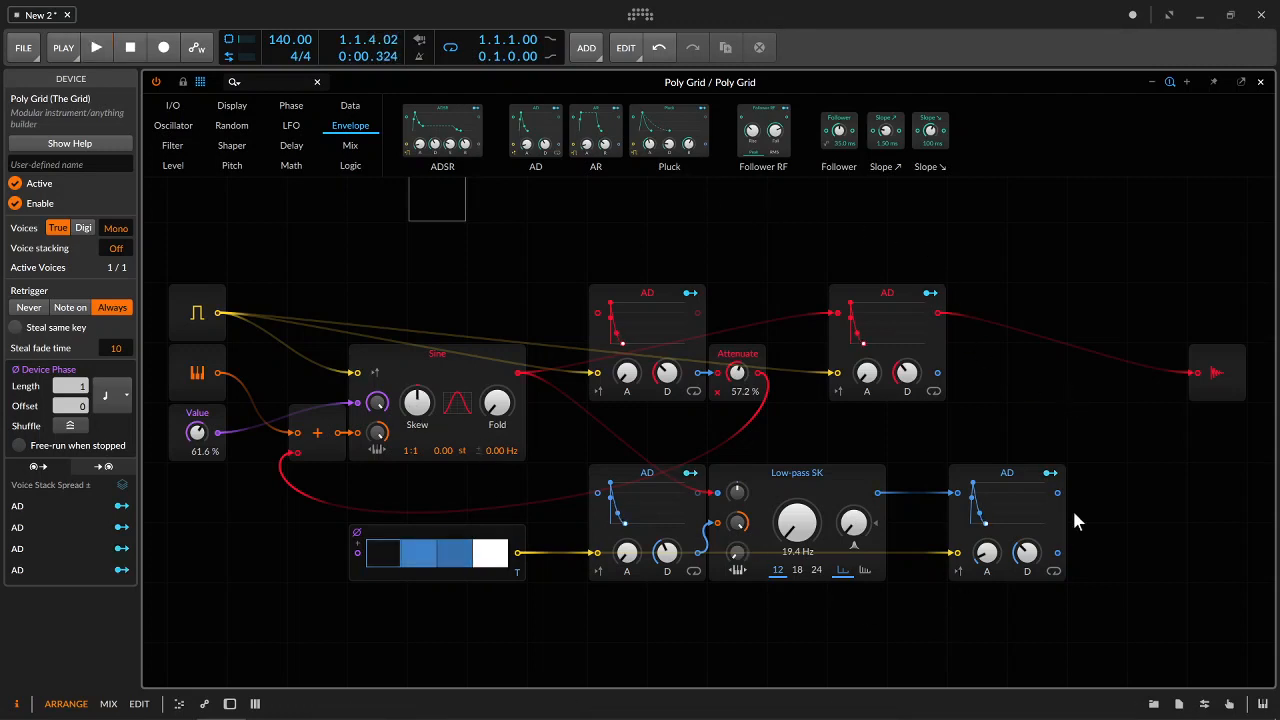
Reset the Sine's skew to its default and add a Steps module with a step count of 4 below the Gates sequencer
drag(428, 424, 428, 375)
double_click(424, 408)
click(345, 106)
drag(478, 160, 427, 447)
drag(420, 121, 427, 122)
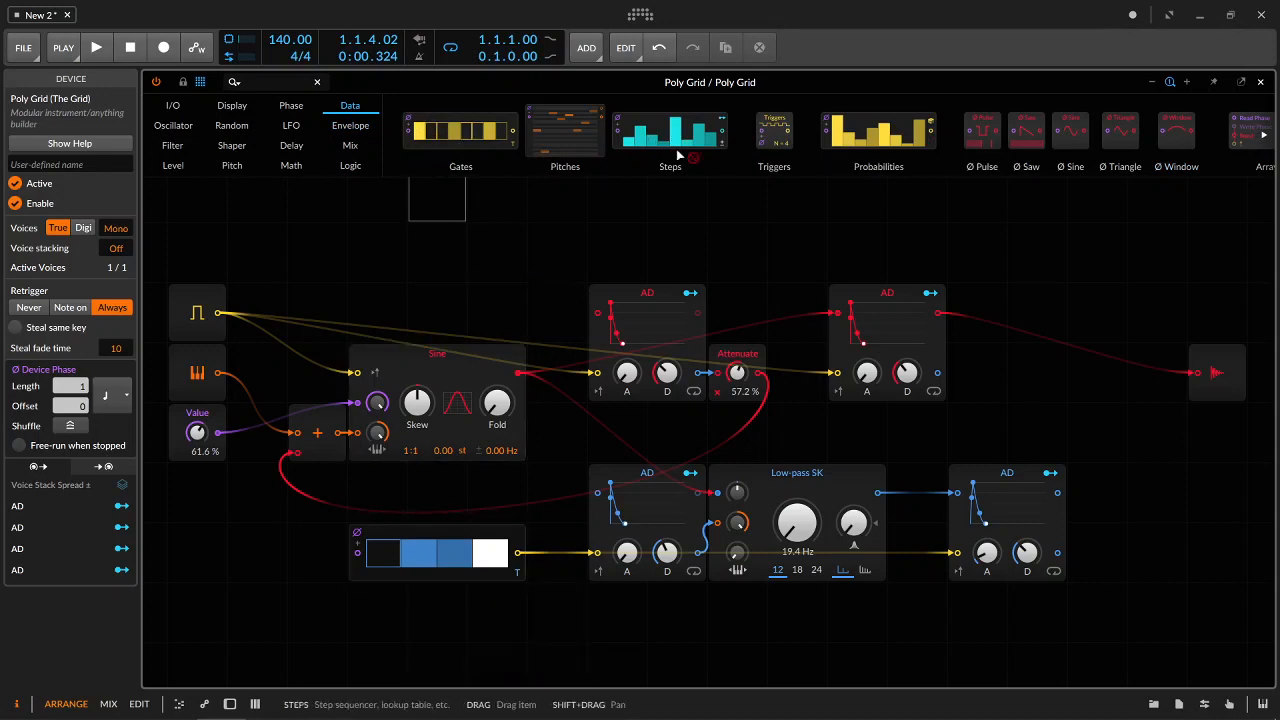
drag(679, 155, 355, 631)
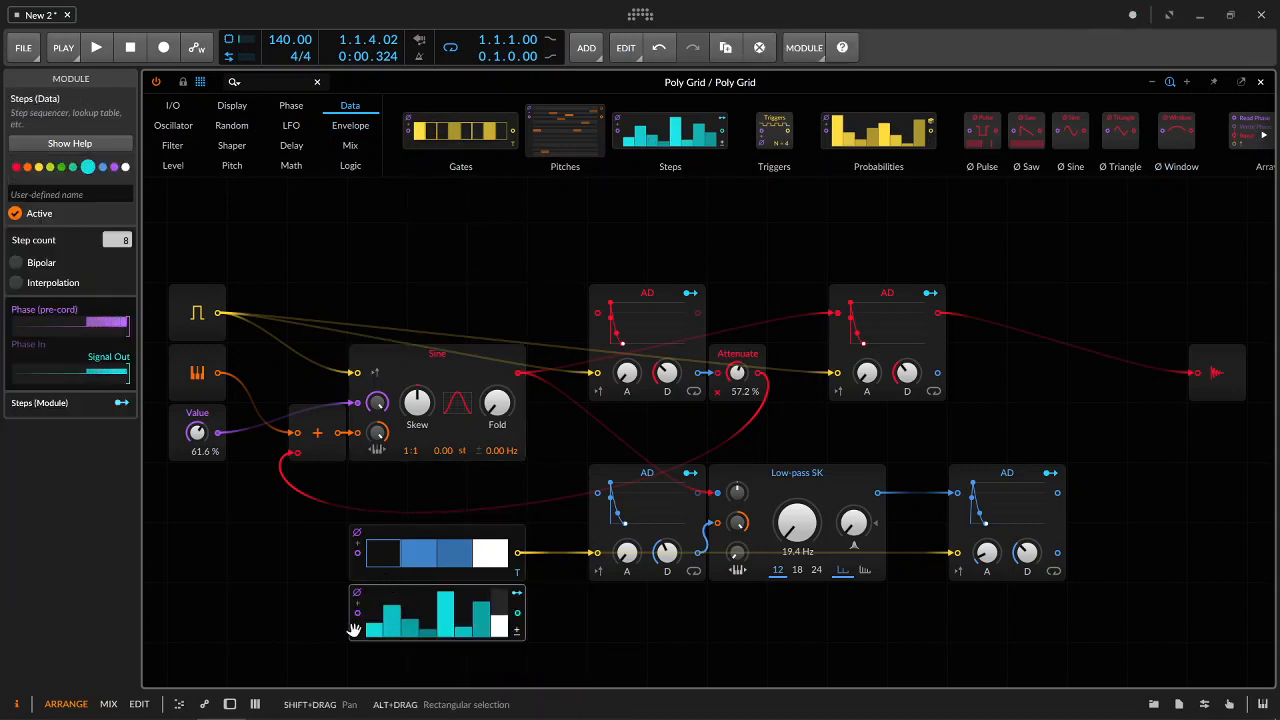
drag(116, 240, 116, 276)
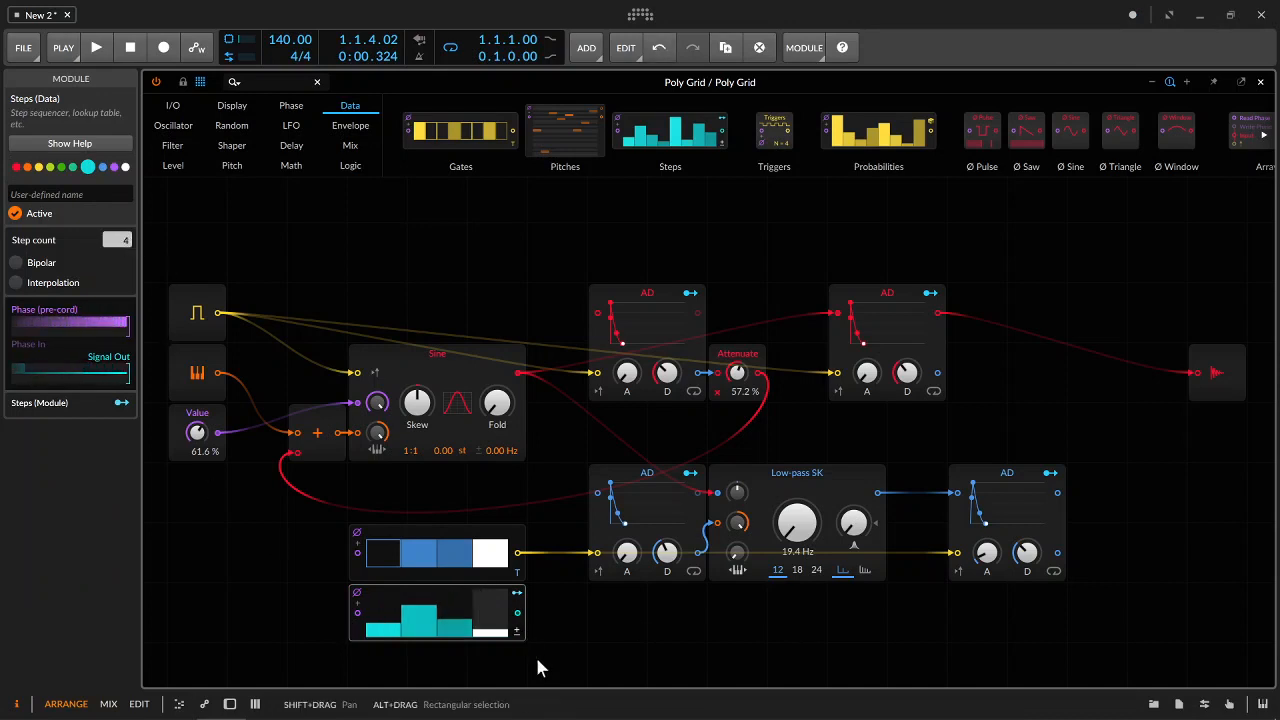
Shape the Steps pattern with the first step at zero, the second partly raised, and the third and fourth at full height
click(622, 620)
mouse_move(395, 620)
mouse_down()
mouse_move(443, 614)
mouse_move(455, 567)
mouse_up()
drag(493, 618, 493, 590)
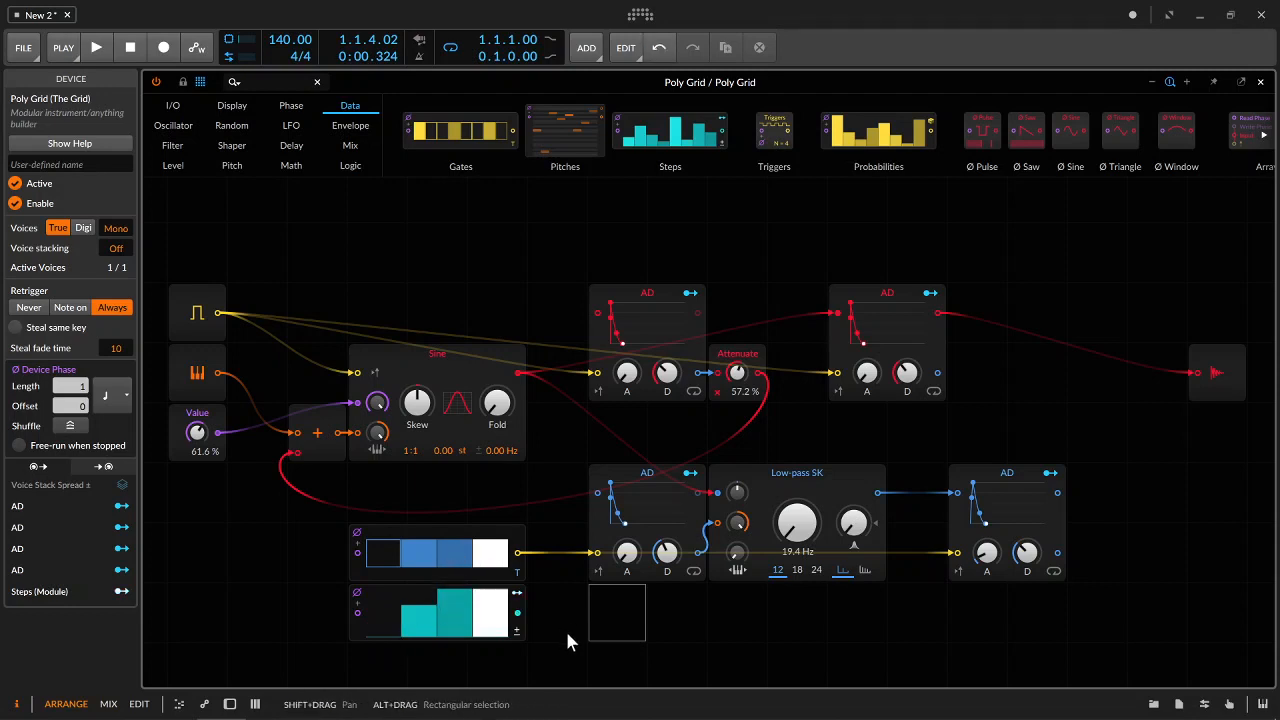
Assign the Steps module to modulate the Sine's skew by +0.568 and finish the modulation mapping
click(517, 593)
mouse_move(417, 402)
mouse_down()
mouse_move(417, 380)
mouse_move(420, 403)
mouse_up()
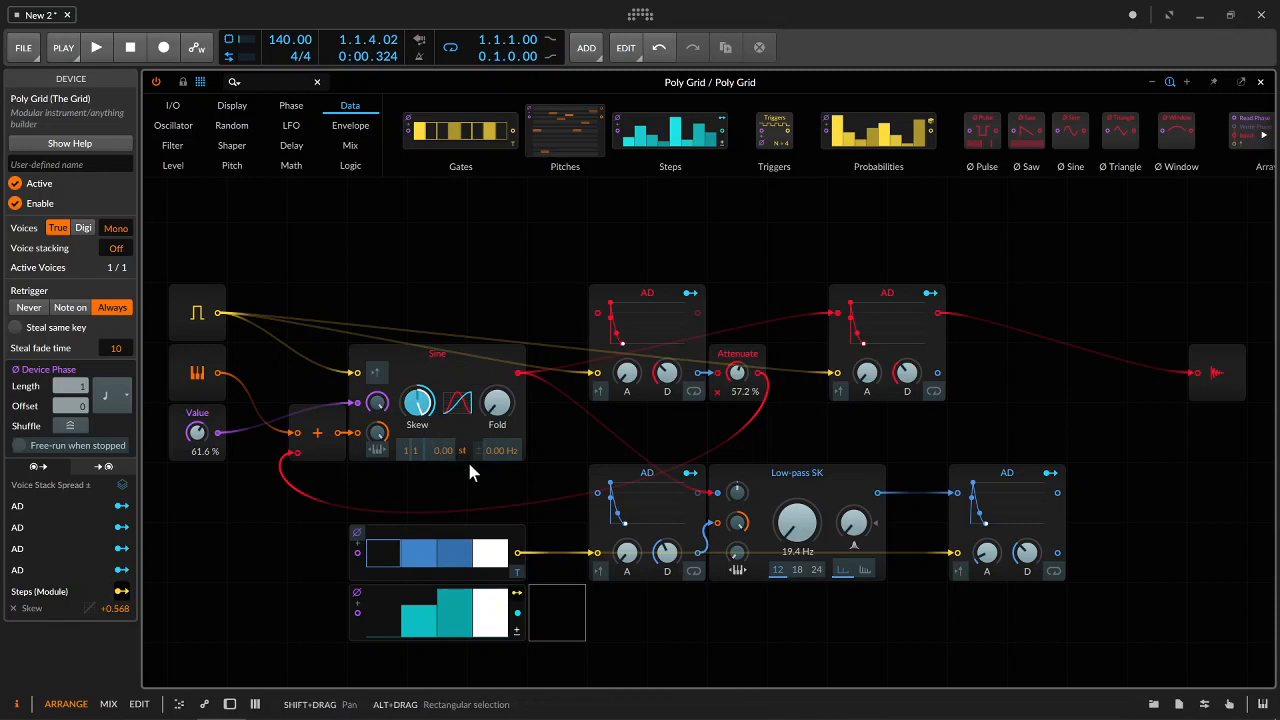
click(536, 530)
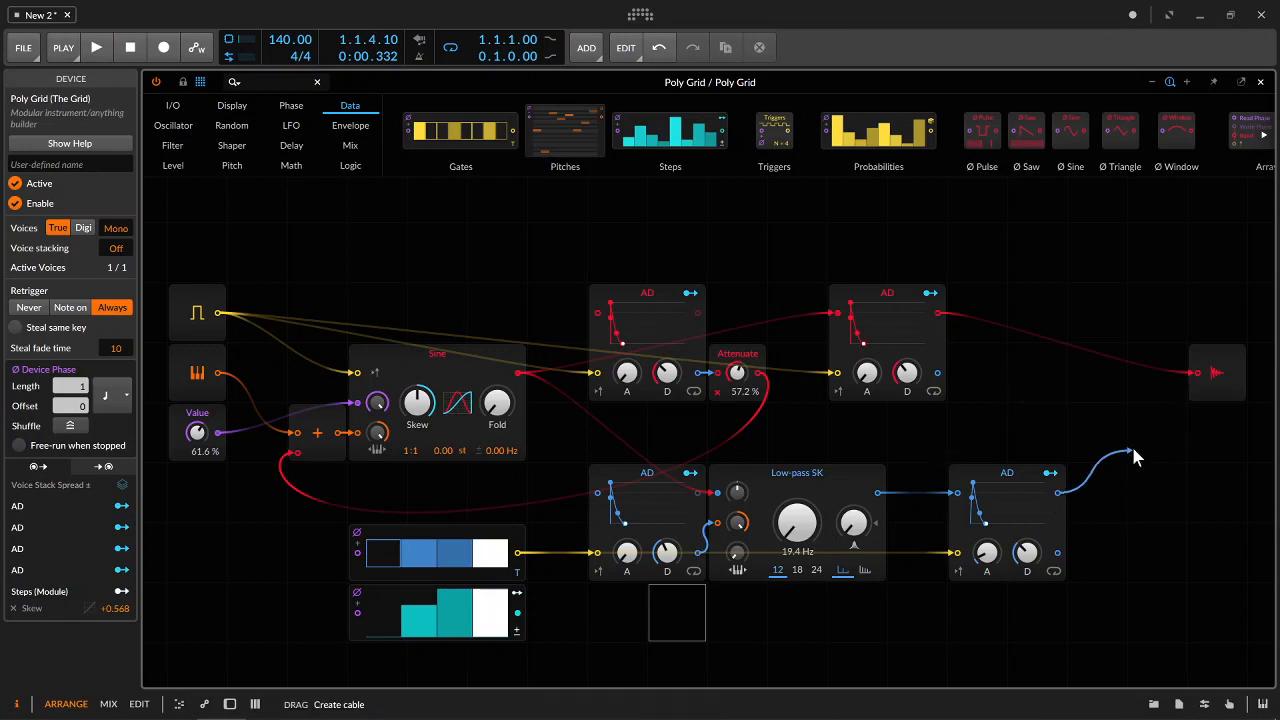
Merge the bass amplitude AD's output with the kick at the audio output through a Mixer, and move both modules up one row
drag(1185, 372, 1201, 375)
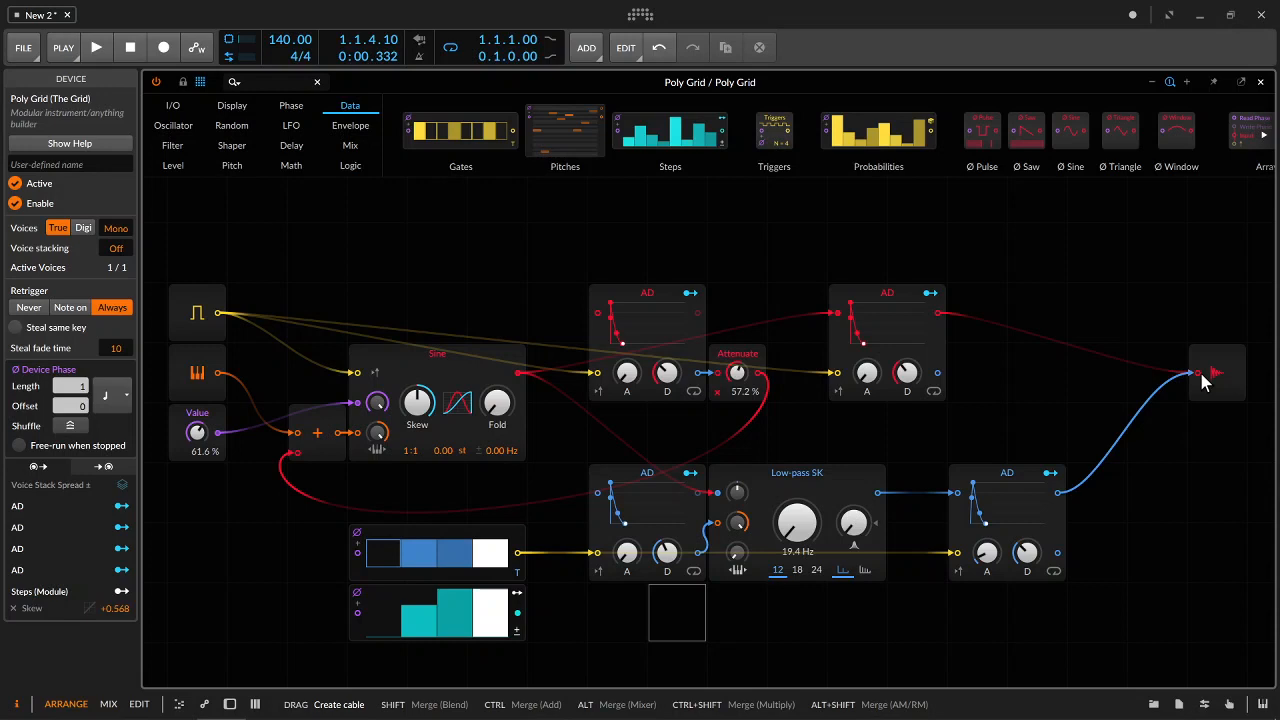
drag(1199, 369, 1199, 369)
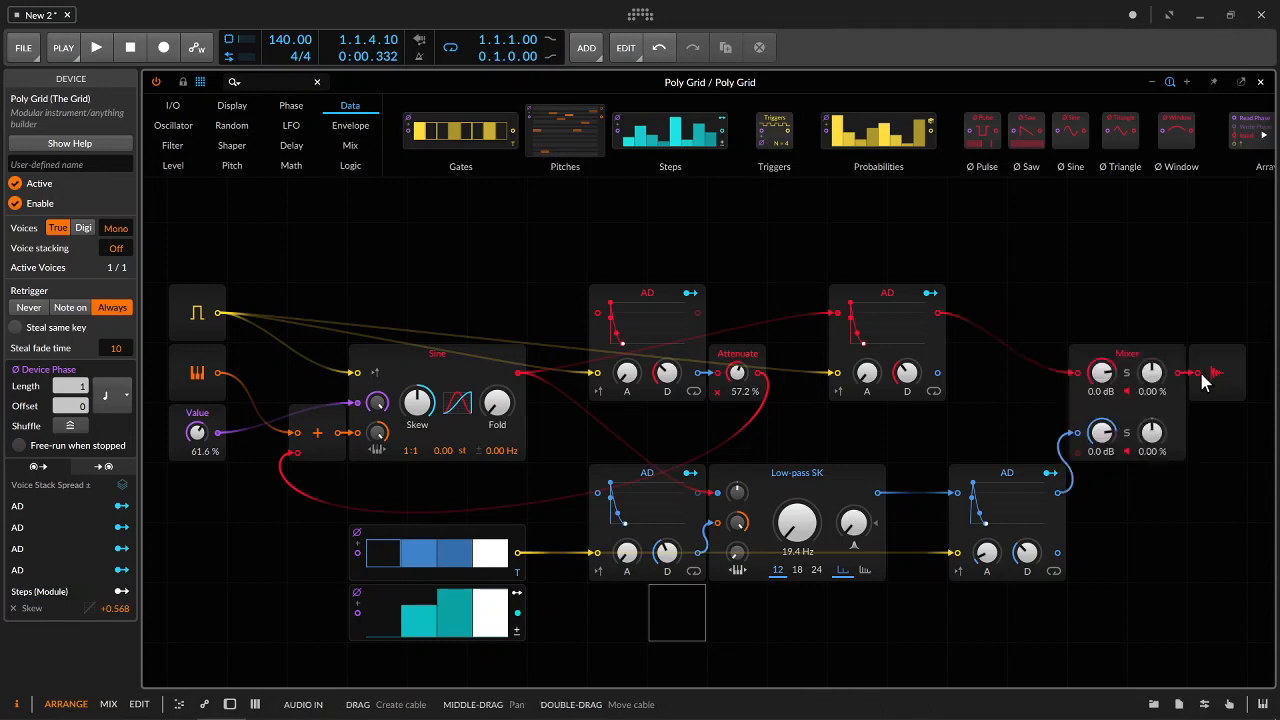
drag(1106, 305, 1230, 490)
drag(1212, 399, 1204, 334)
click(1203, 498)
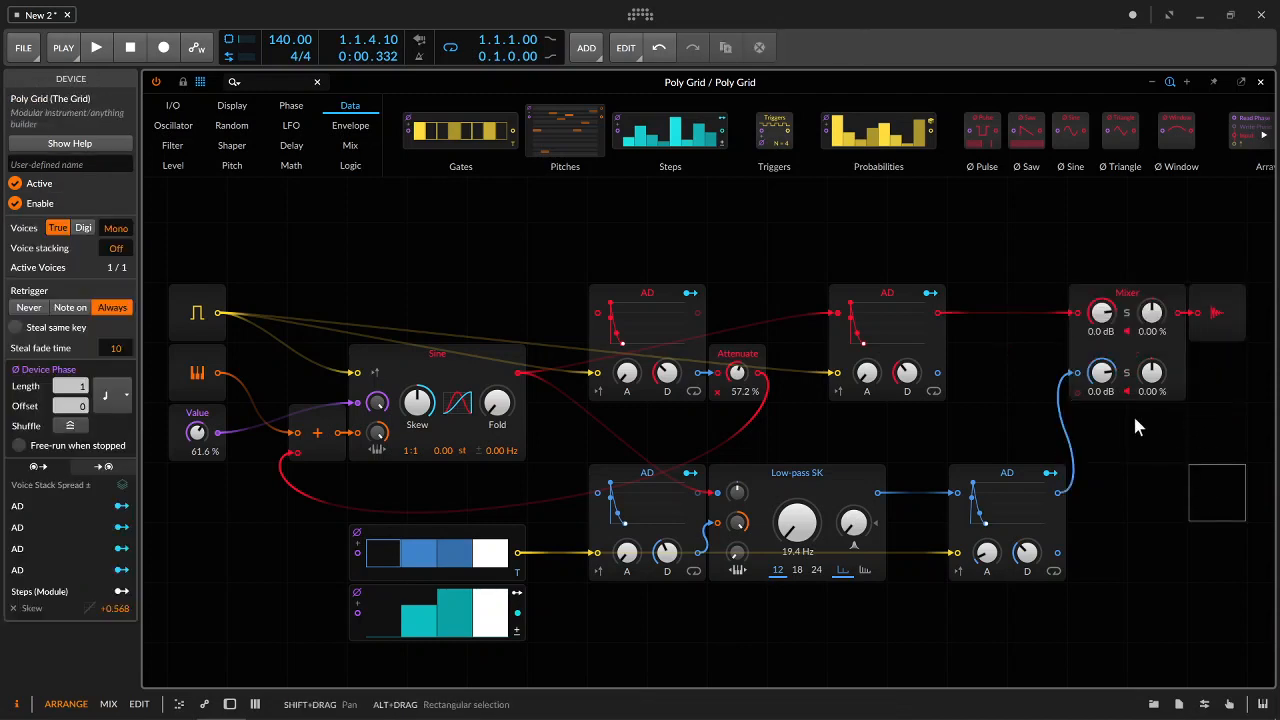
Start playback and tune the bass envelopes, shortening the filter AD's decay and lengthening the amplitude AD's decay
key(space)
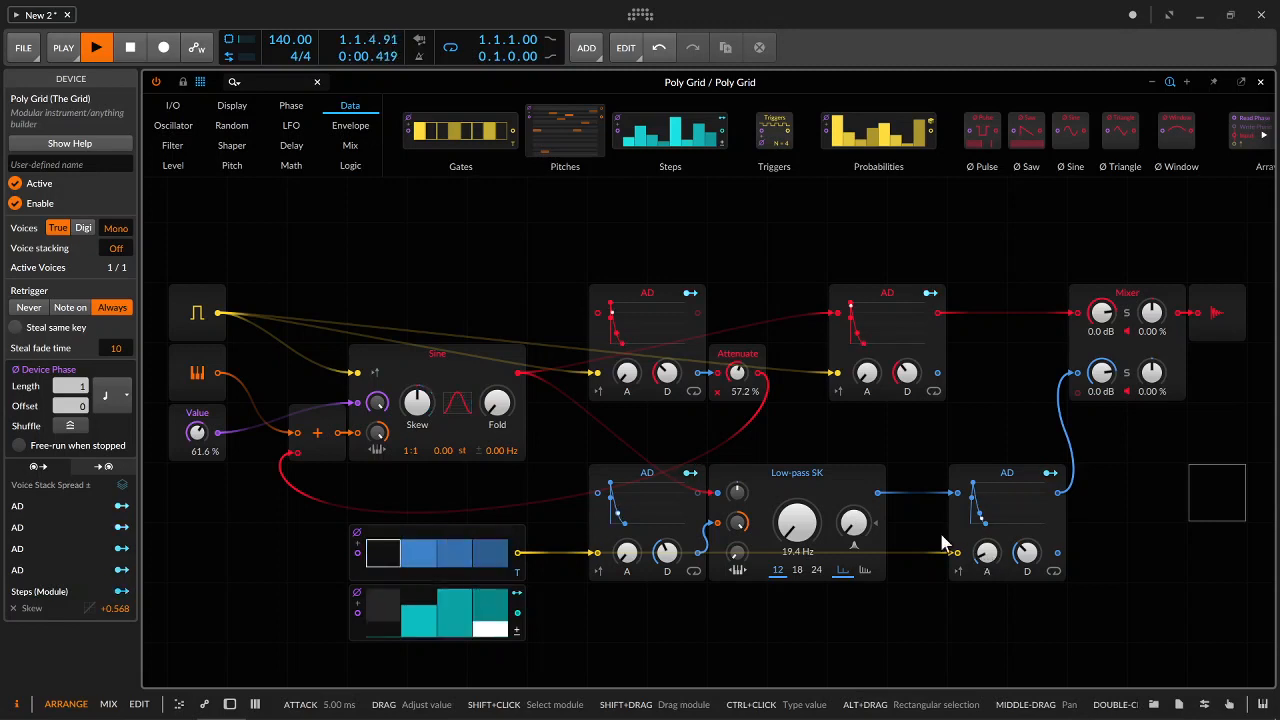
click(1026, 552)
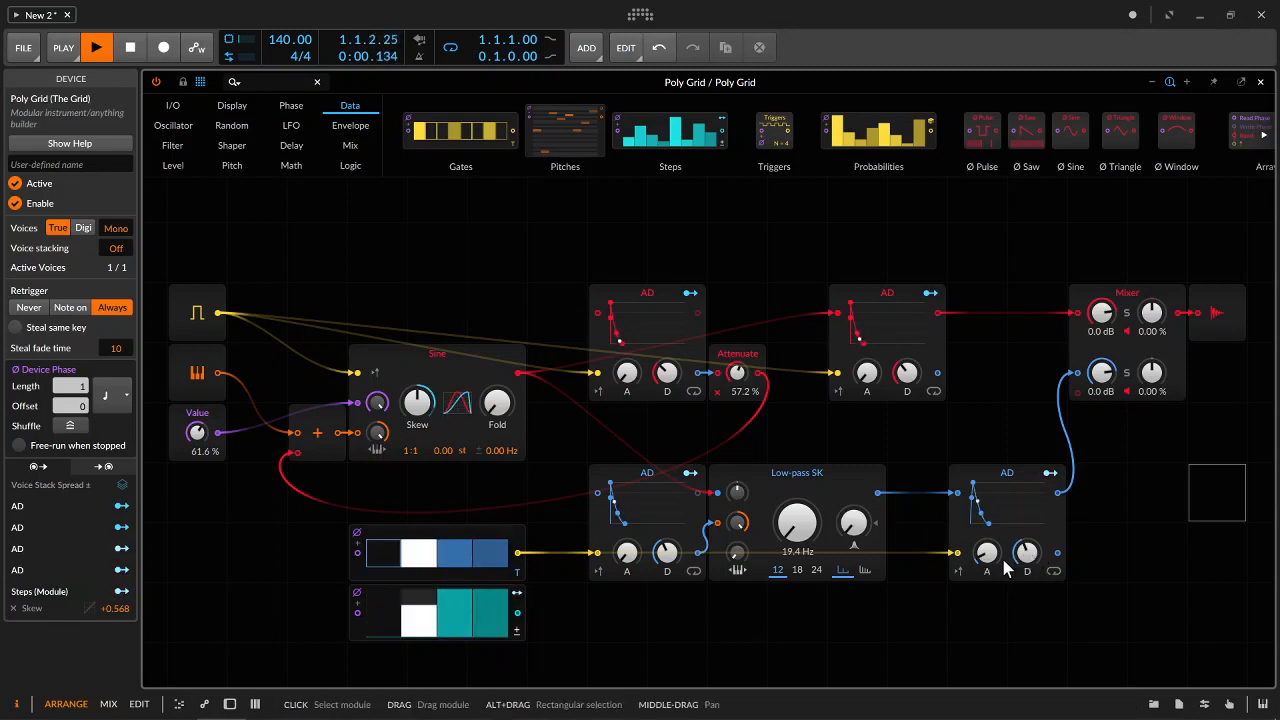
click(422, 607)
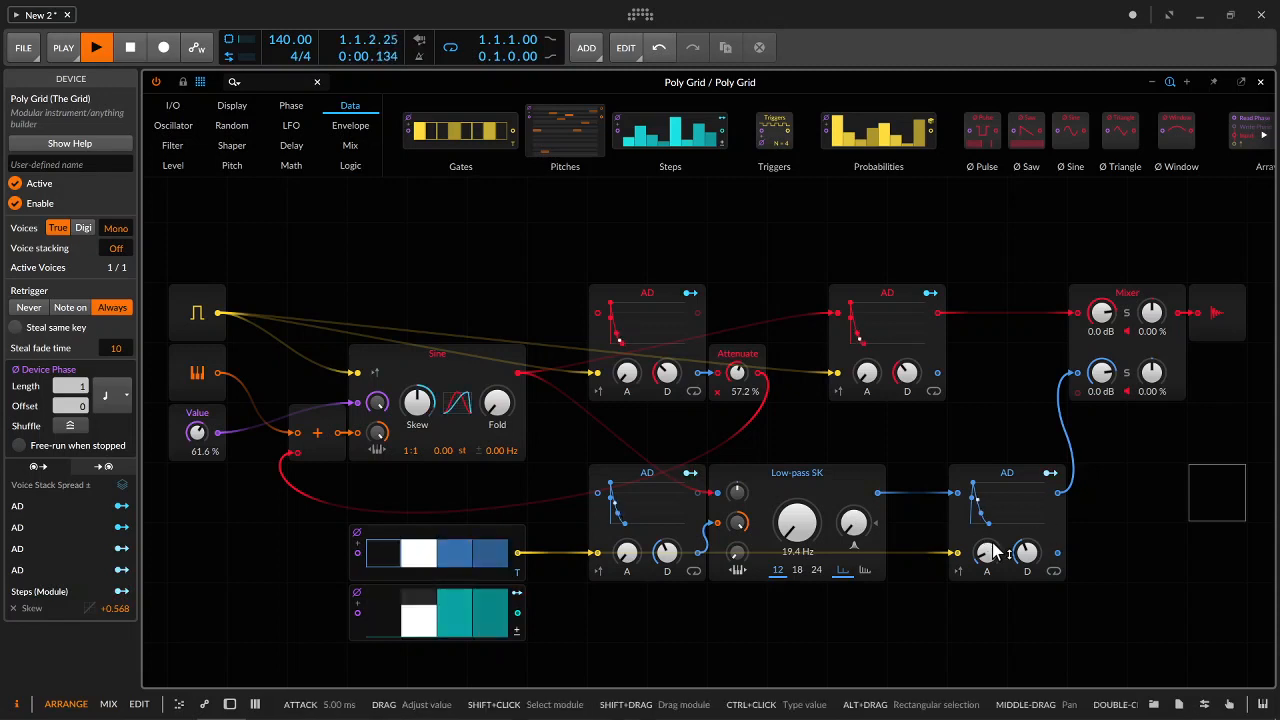
mouse_move(806, 508)
mouse_down()
mouse_move(806, 488)
mouse_move(798, 525)
mouse_up()
drag(667, 553, 667, 560)
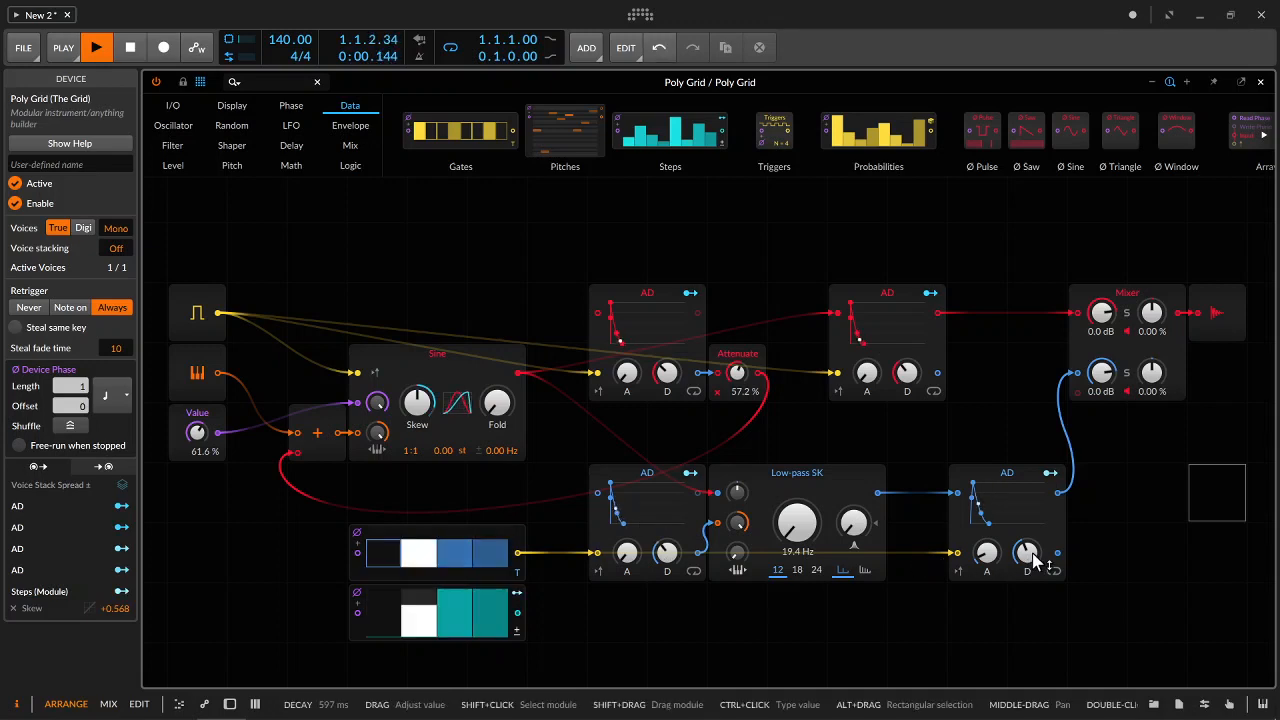
drag(1026, 556, 987, 549)
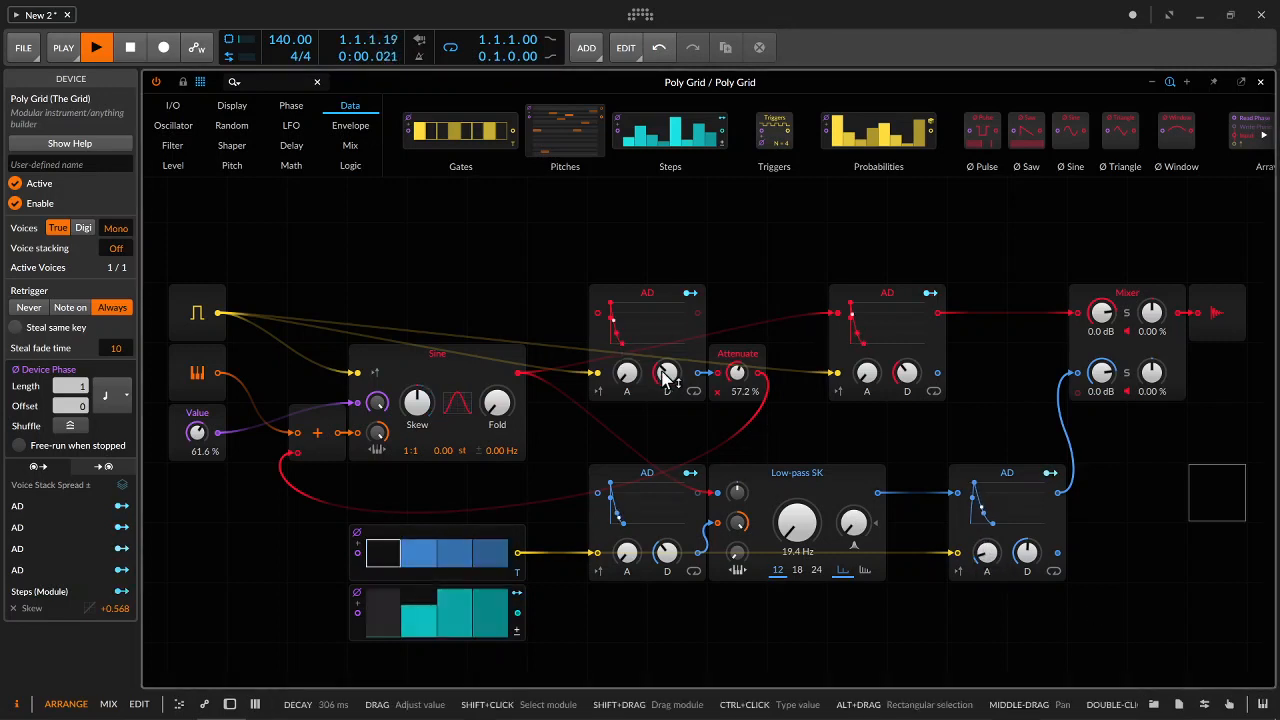
Set the kick pitch AD's decay to about 201 ms and the Attenuate module after it to 54.0 %
drag(666, 372, 666, 376)
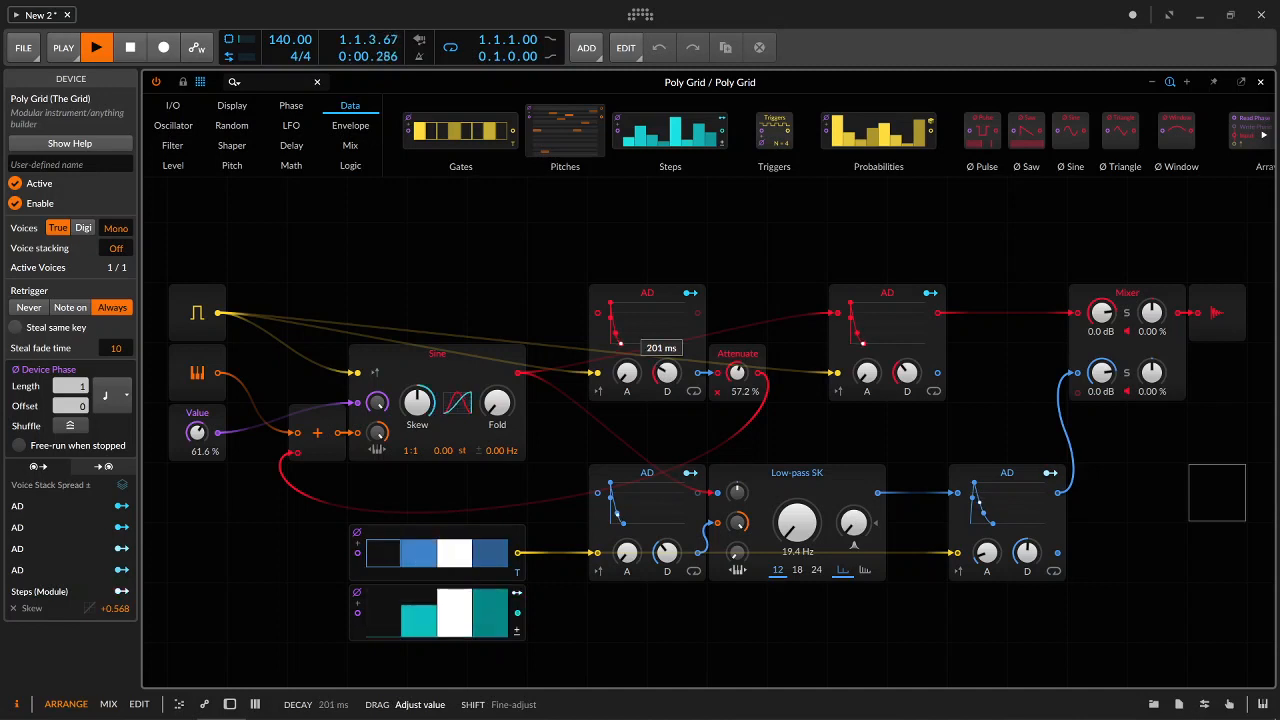
drag(666, 376, 735, 381)
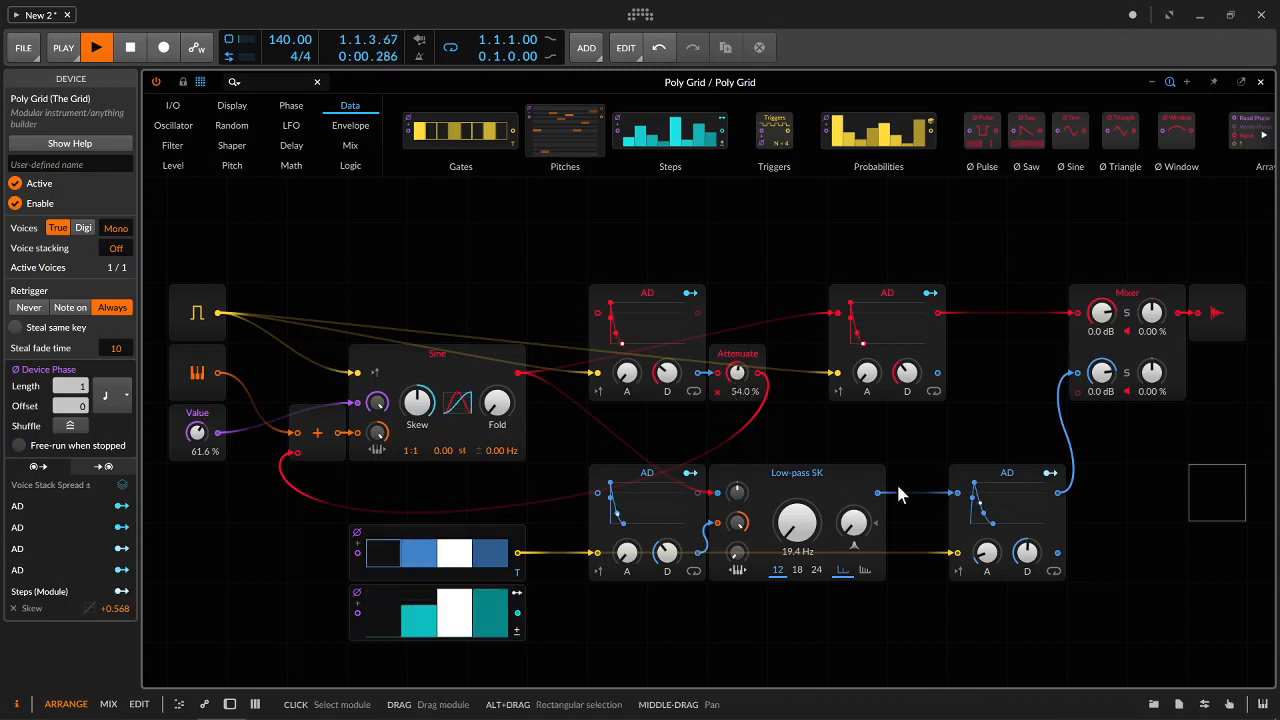
Show the device chain below the Grid, shorten the bass amplitude AD's decay, and set its attack to 10 ms
drag(1026, 552, 1026, 540)
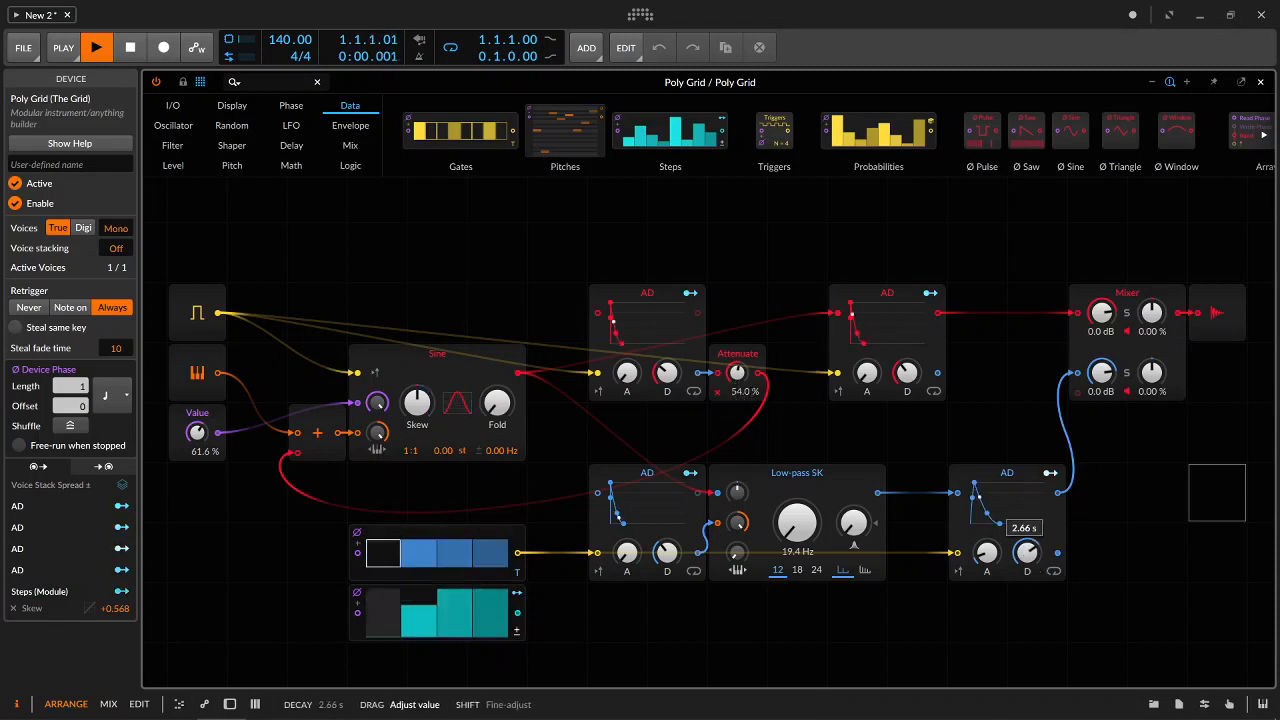
drag(1026, 540, 1026, 540)
key(d)
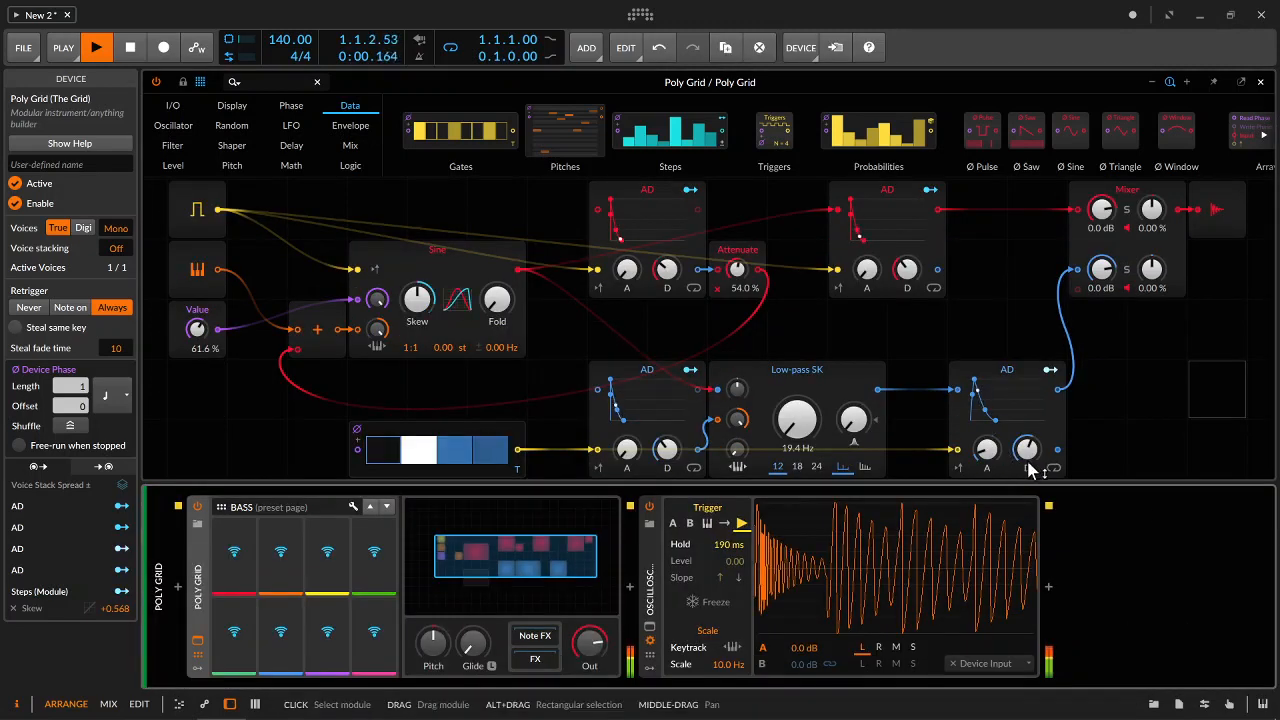
drag(1028, 452, 990, 453)
ctrl+click(989, 452)
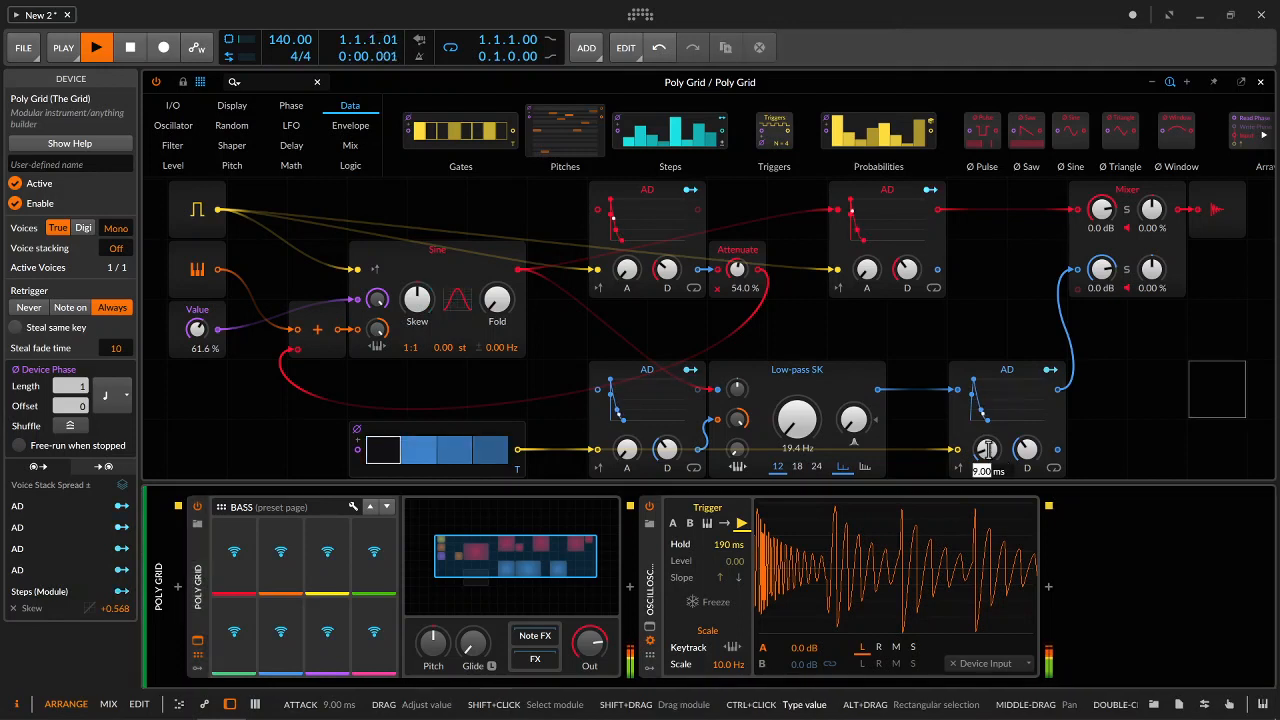
text(10 ms)
key(Return)
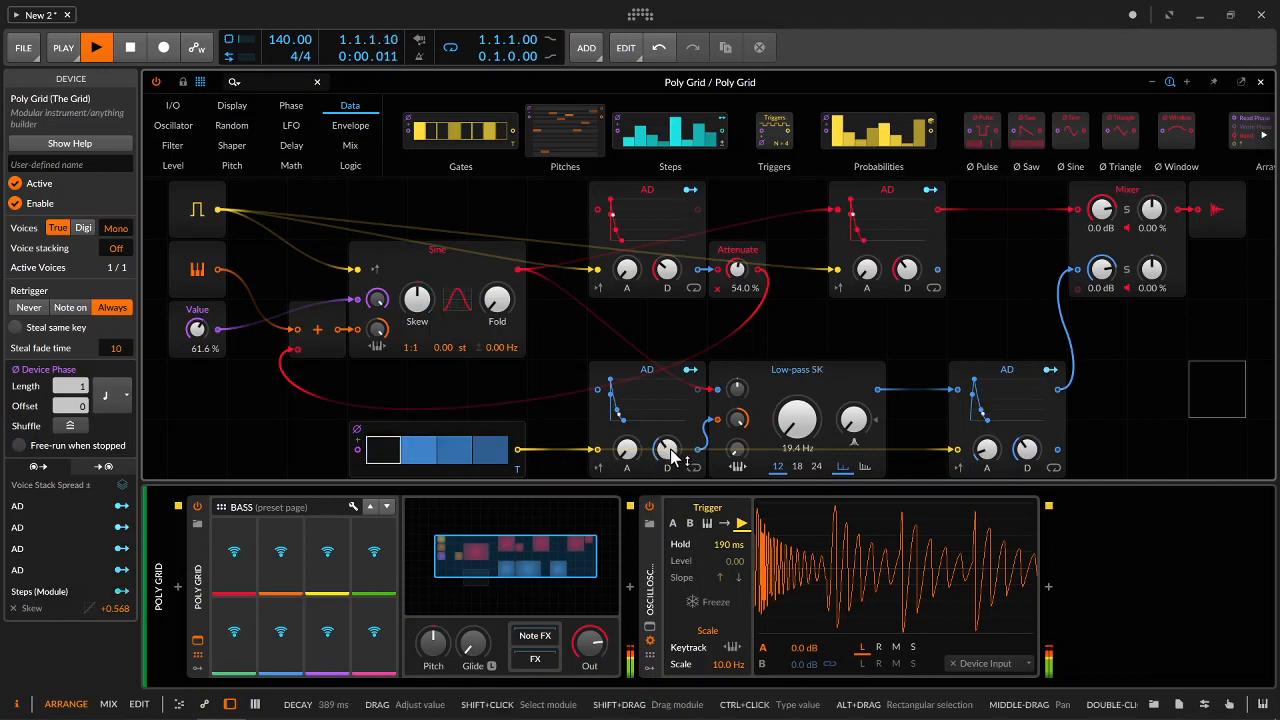
Lengthen the decay of the filter's AD envelope and try adjusting the Low-pass SK's resonance
drag(667, 450, 667, 435)
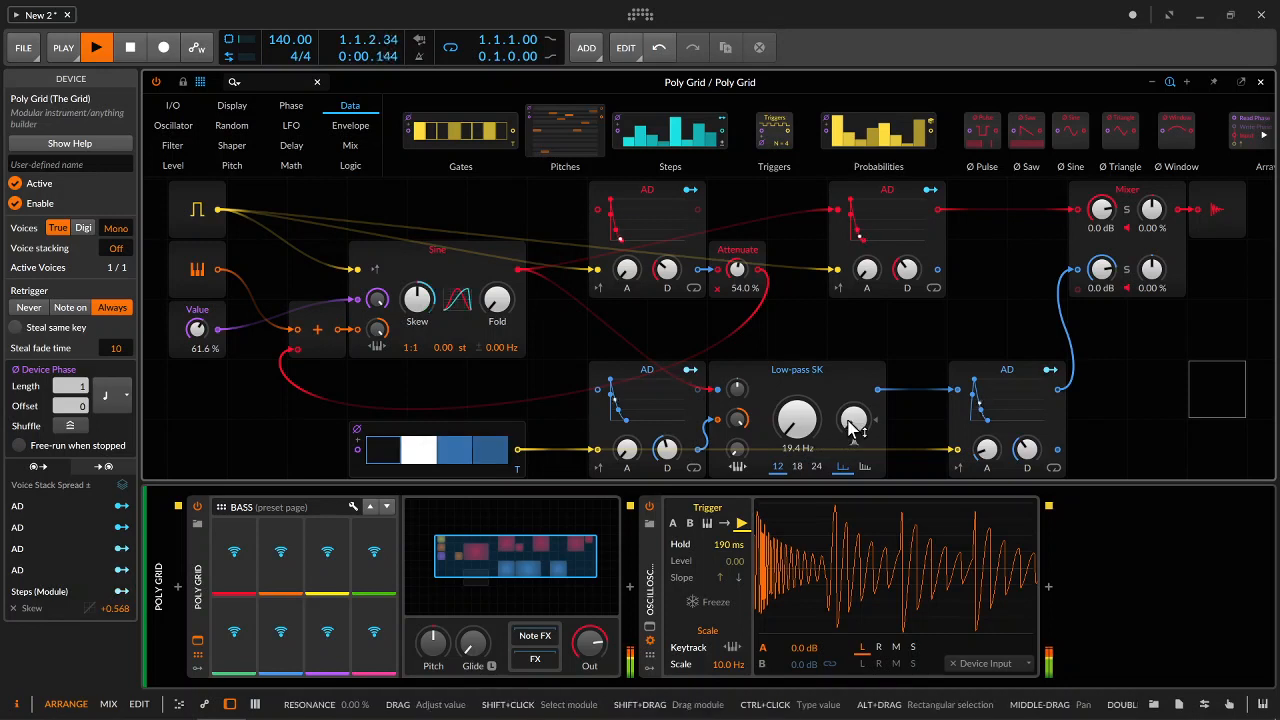
drag(853, 418, 853, 442)
Mute the kick channel in the Mixer and set the Steps modulation of the Sine's skew to +0.500, listening before stopping playback
click(1127, 228)
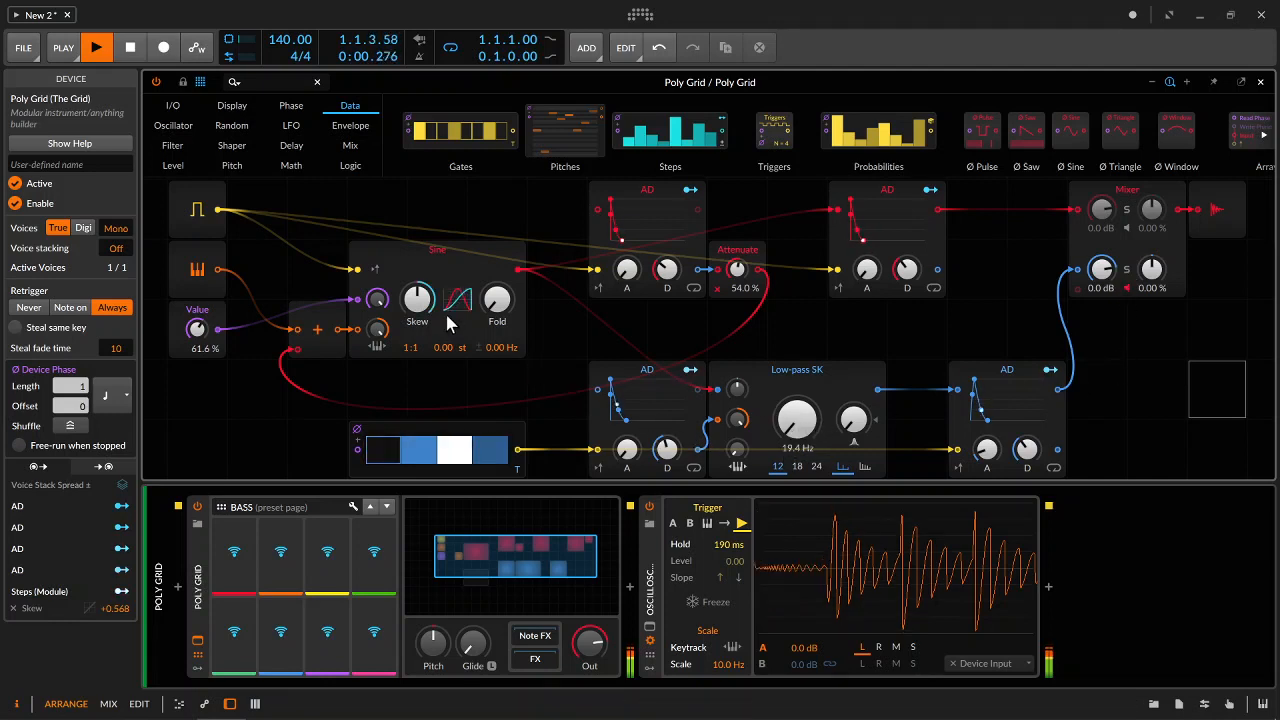
scroll(557, 410, down, 2)
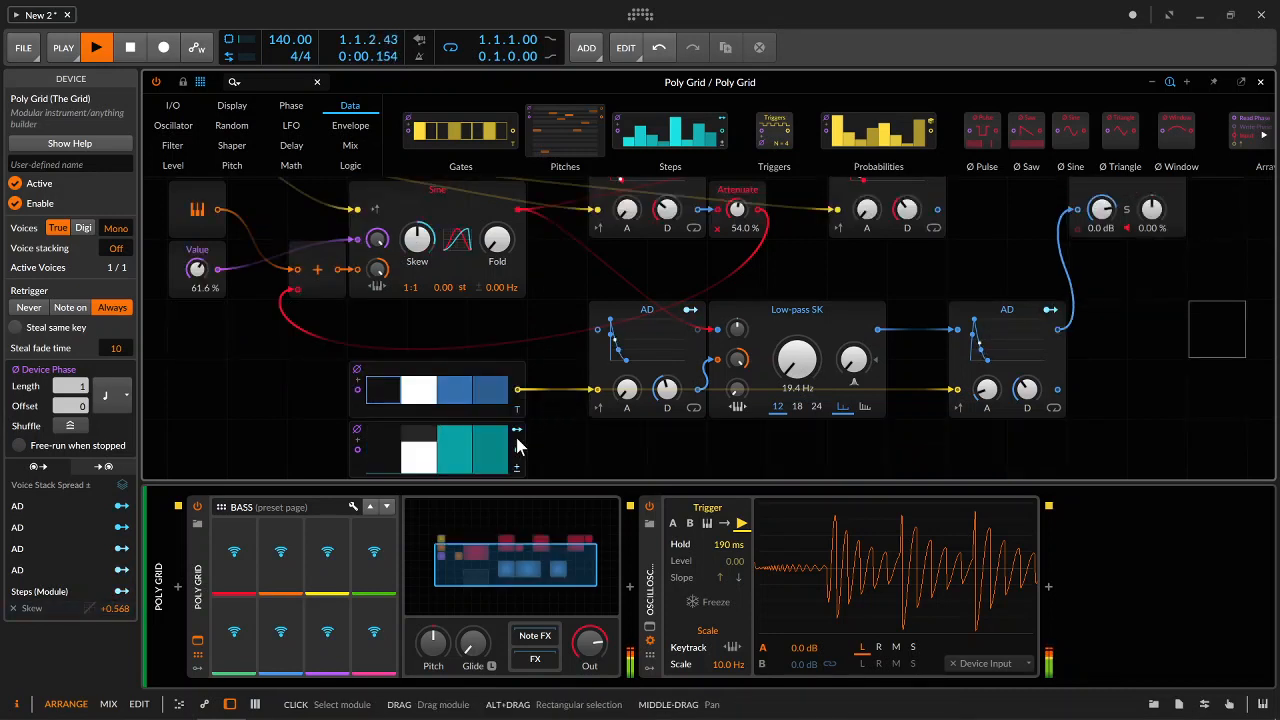
drag(432, 262, 432, 279)
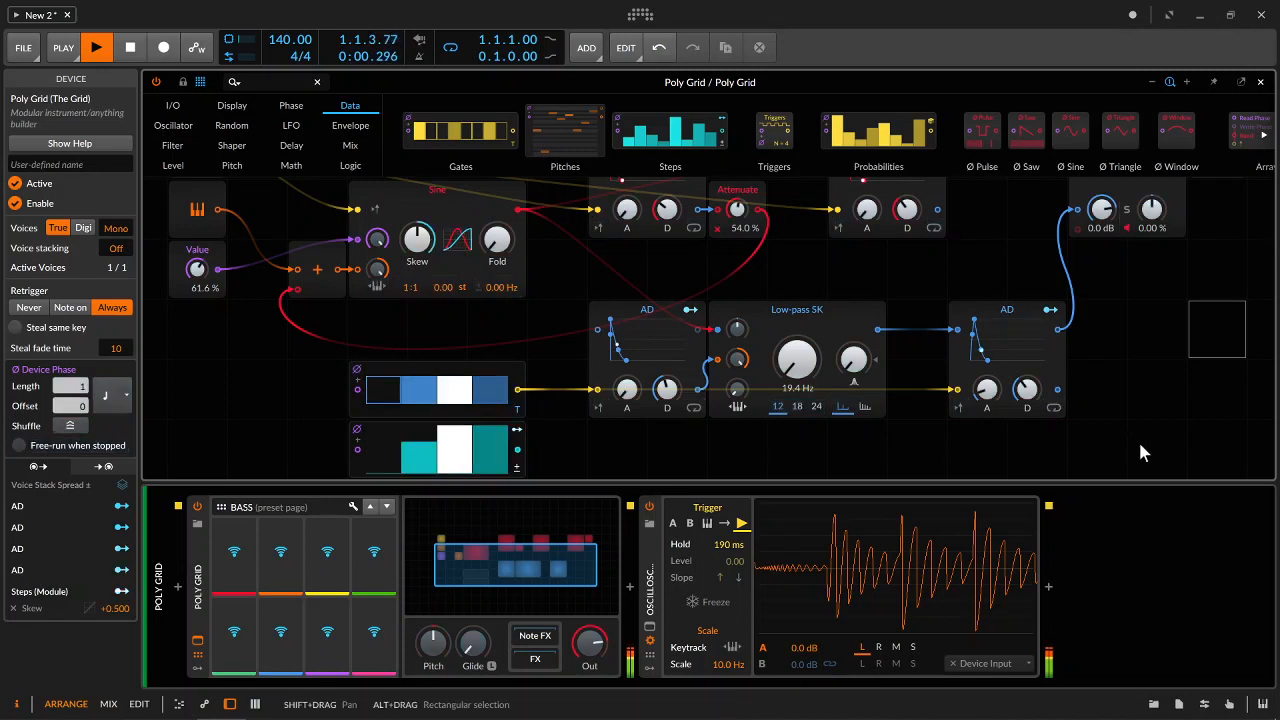
click(517, 430)
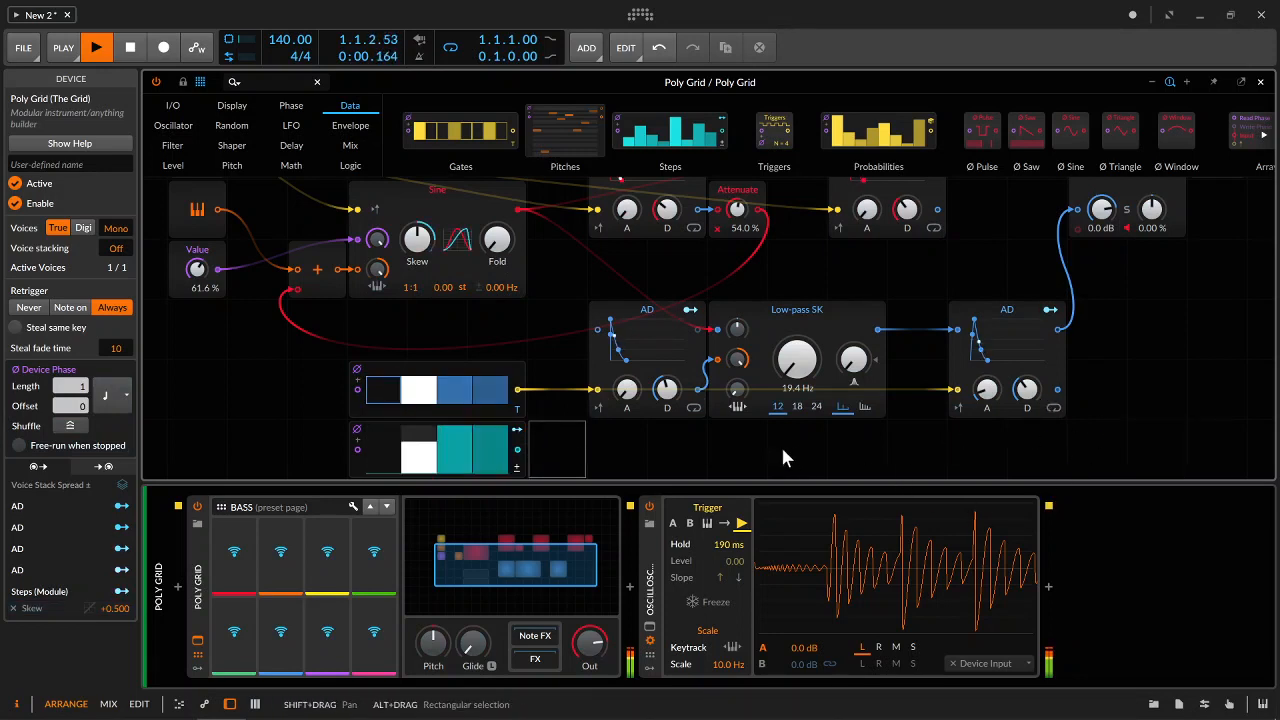
key(space)
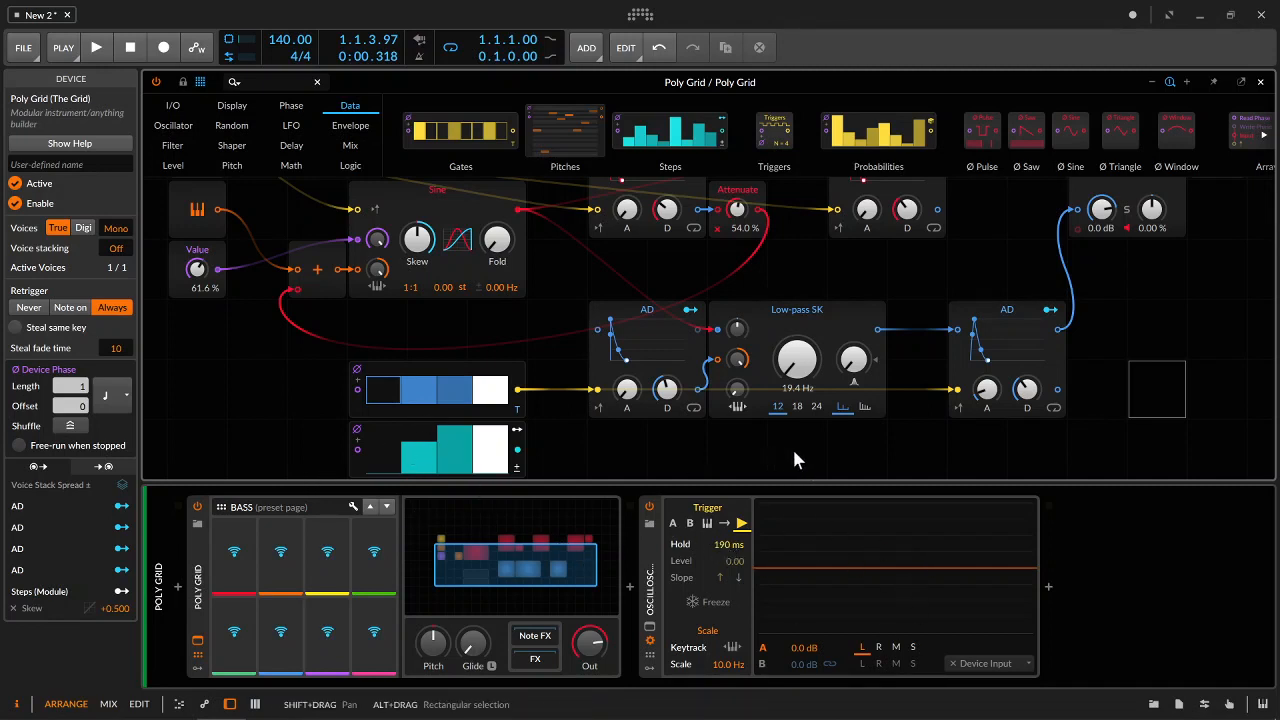
Insert an Attenuate module at 0.00 % after the bass amplitude AD and modulate its amount from Steps by +1.000
click(173, 167)
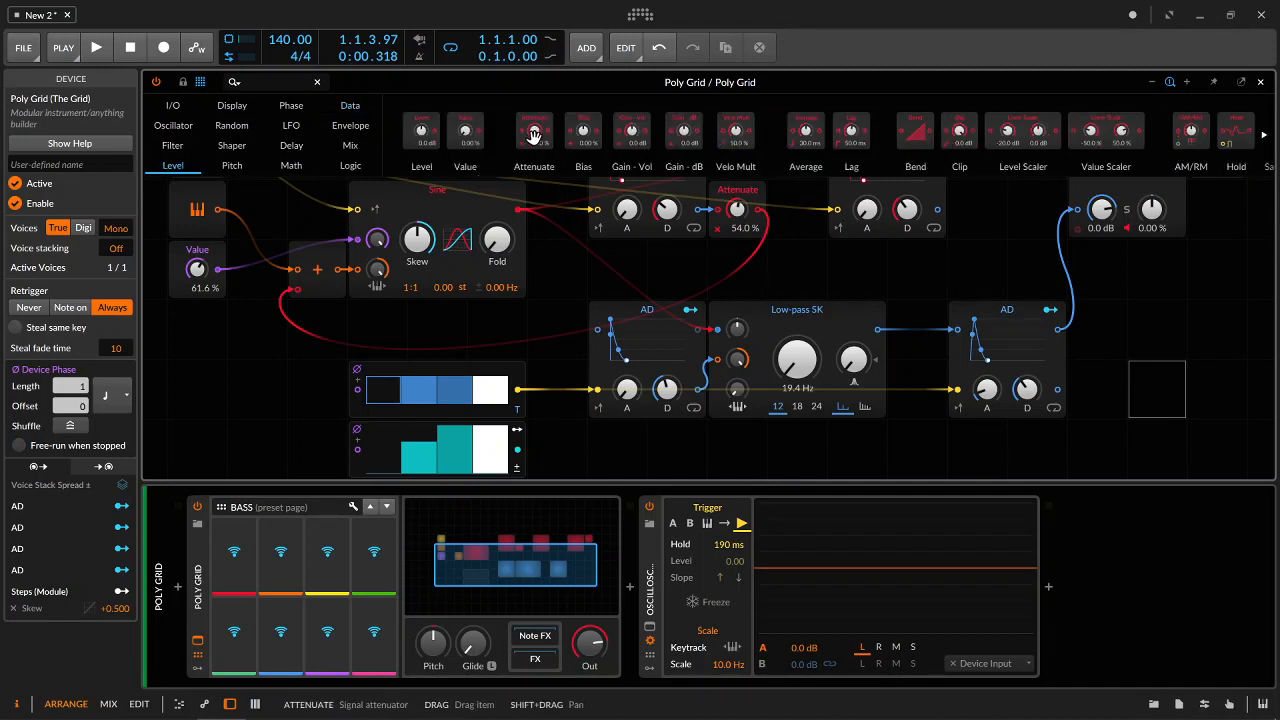
drag(535, 132, 1099, 450)
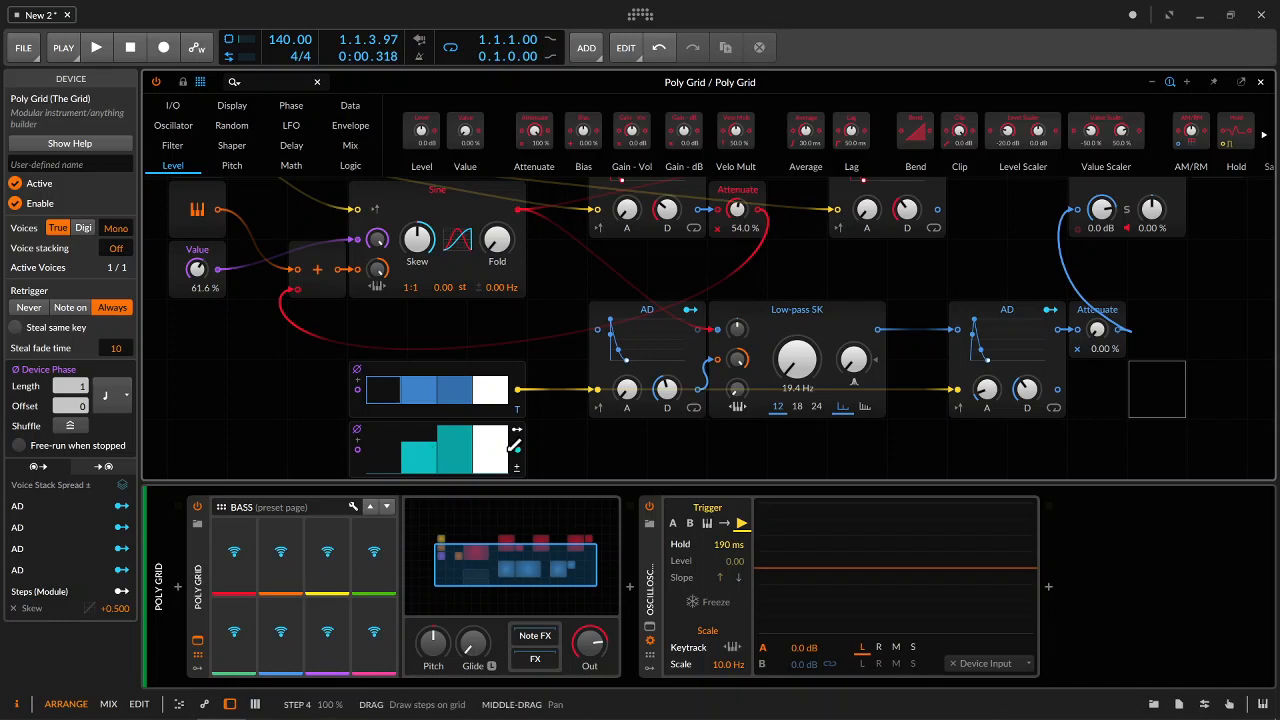
click(517, 431)
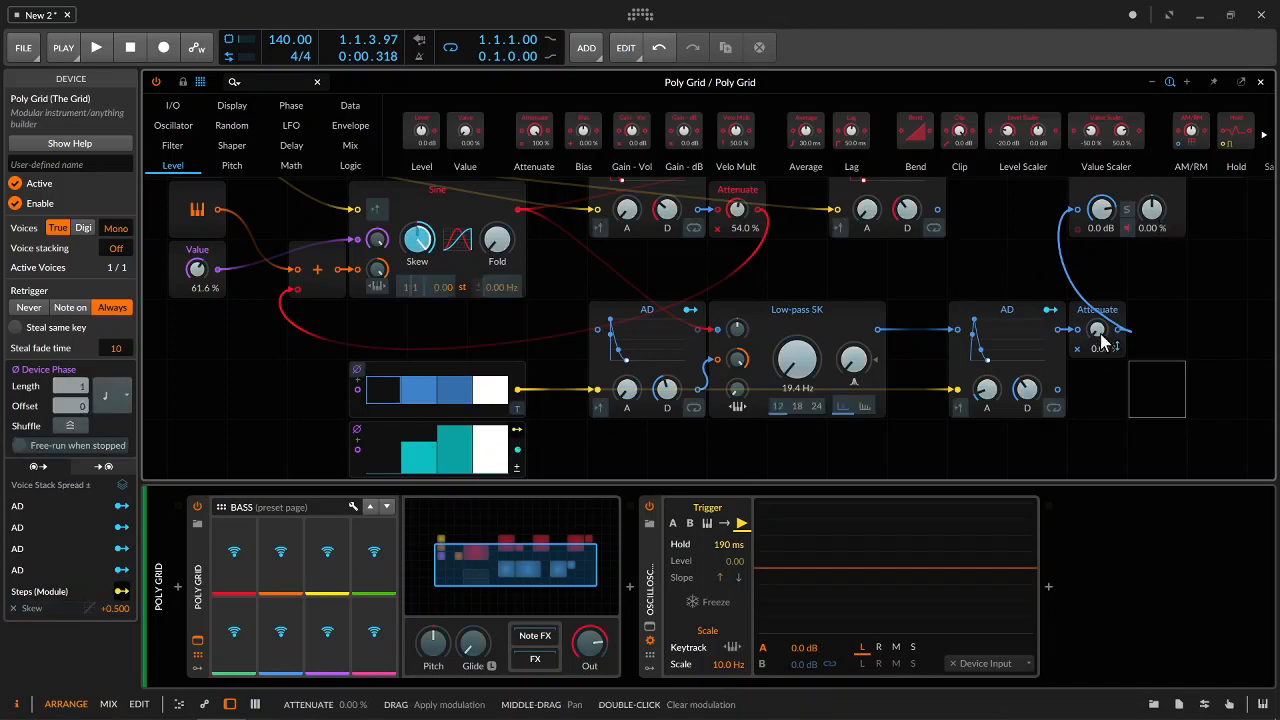
drag(1099, 331, 1099, 205)
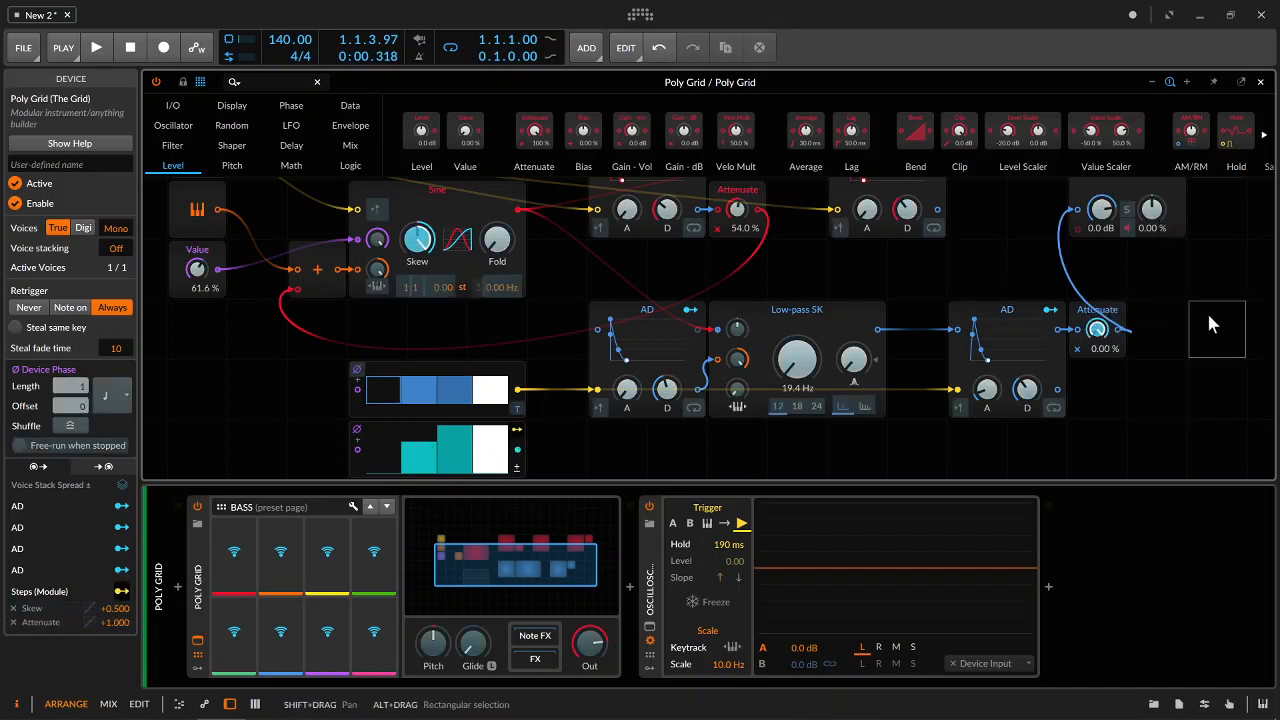
Resume playback, adjust the second step of the Steps pattern to about half height, and set the Value module to 51.2 %
key(space)
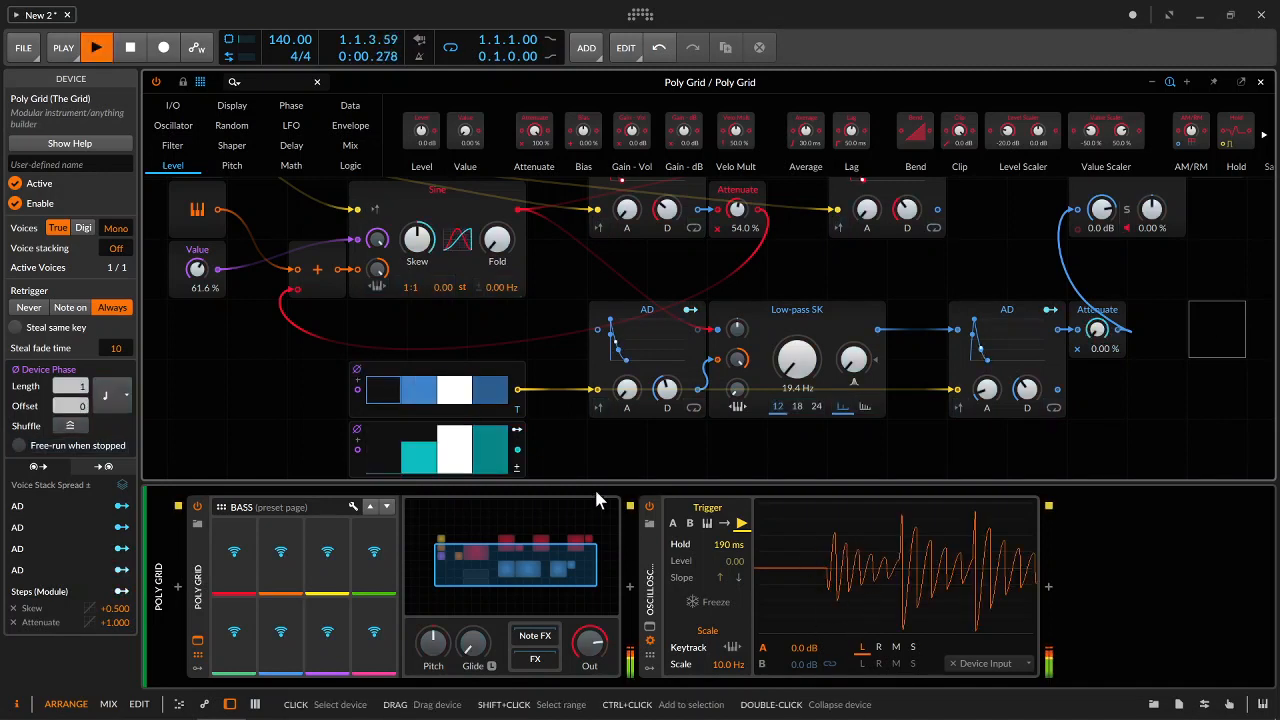
click(412, 462)
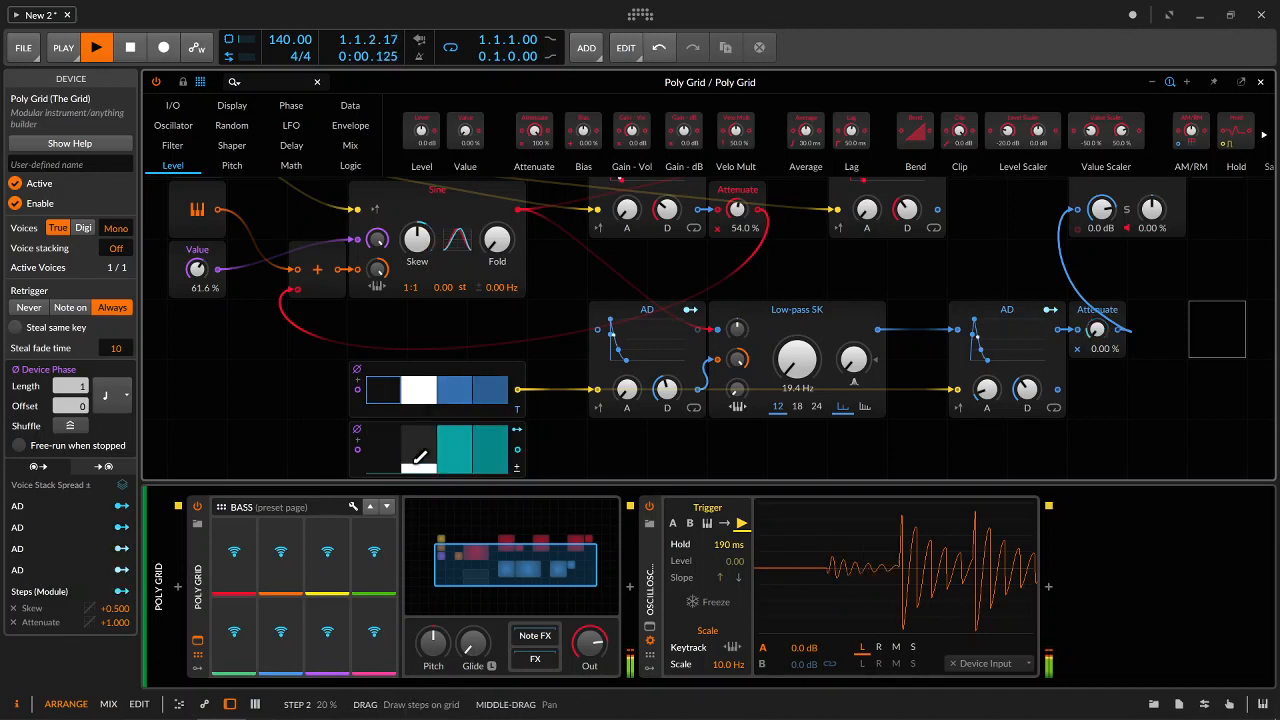
drag(412, 462, 421, 447)
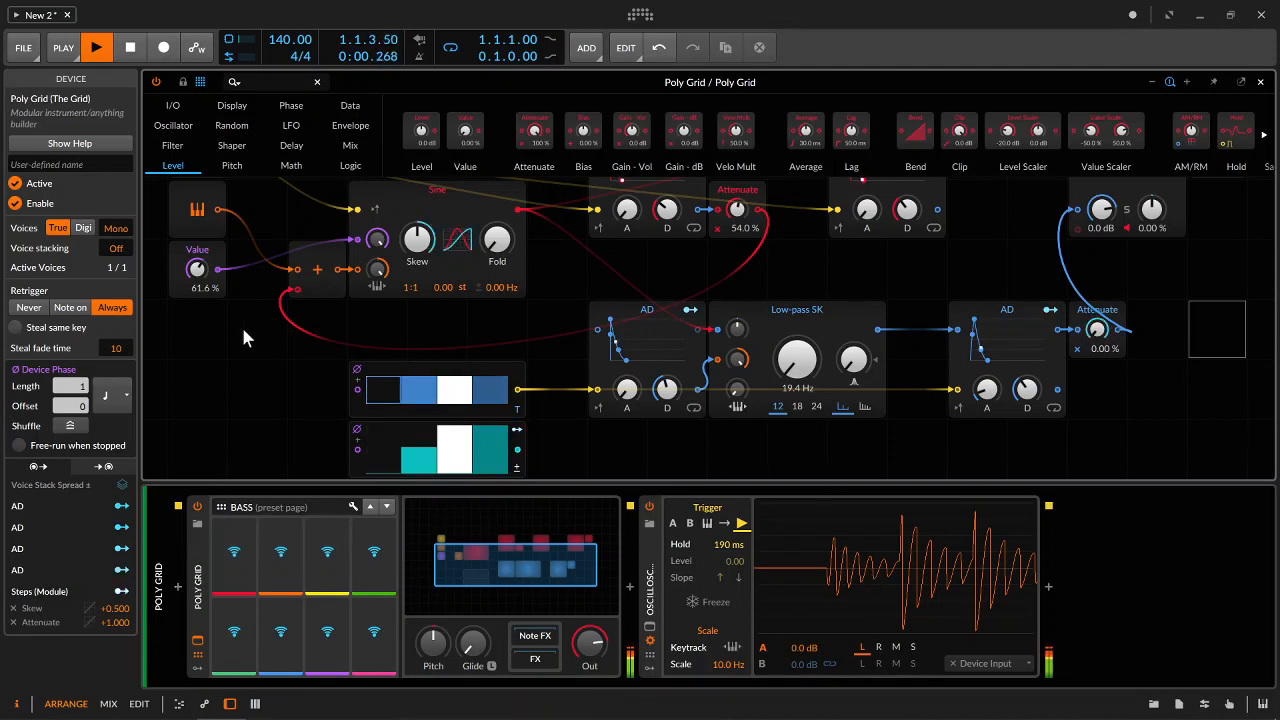
mouse_move(205, 275)
mouse_down()
mouse_move(205, 321)
mouse_move(205, 254)
mouse_move(205, 277)
mouse_up()
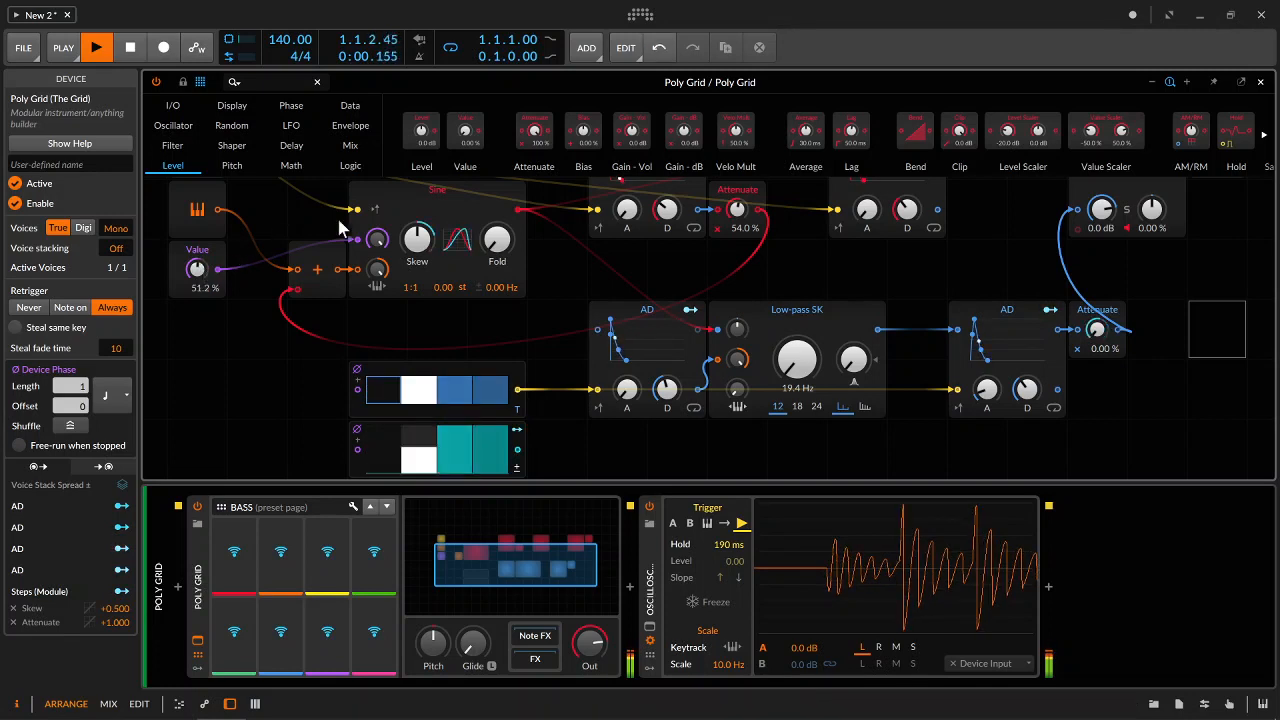
Unmute the kick channel in the Mixer and hide the device chain to enlarge the Grid
scroll(1176, 282, up, 2)
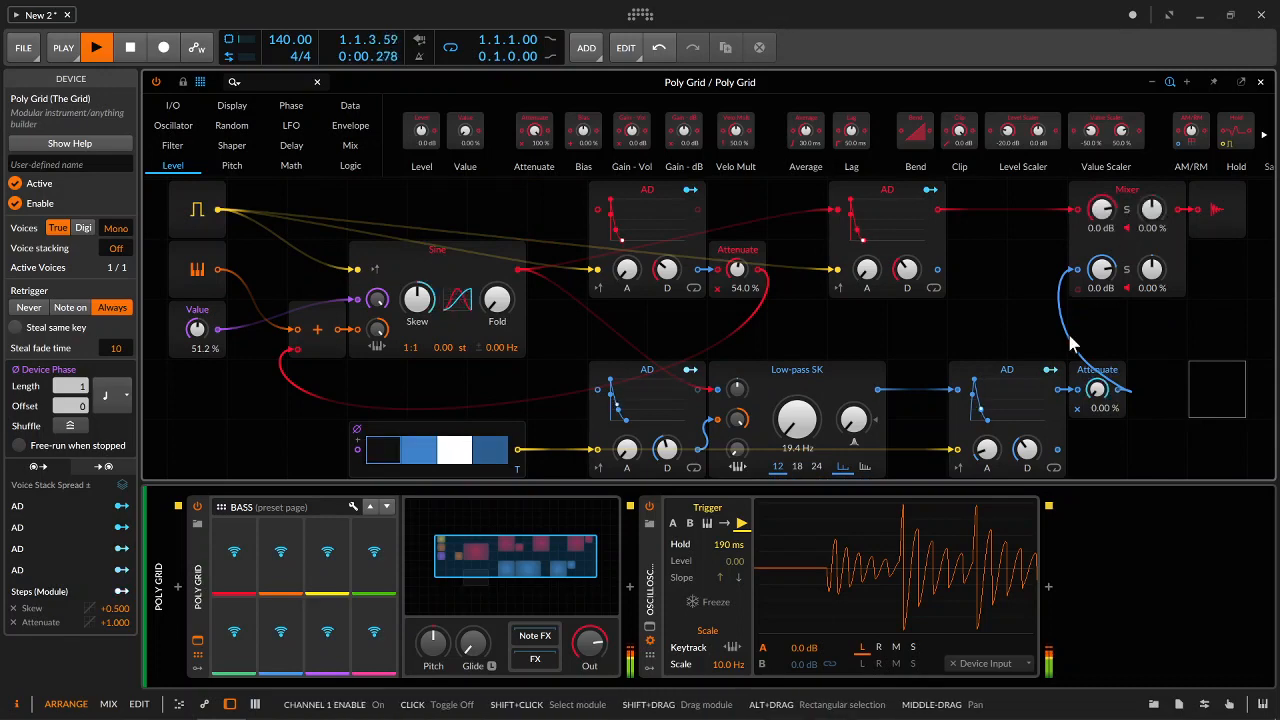
drag(1096, 485, 1092, 704)
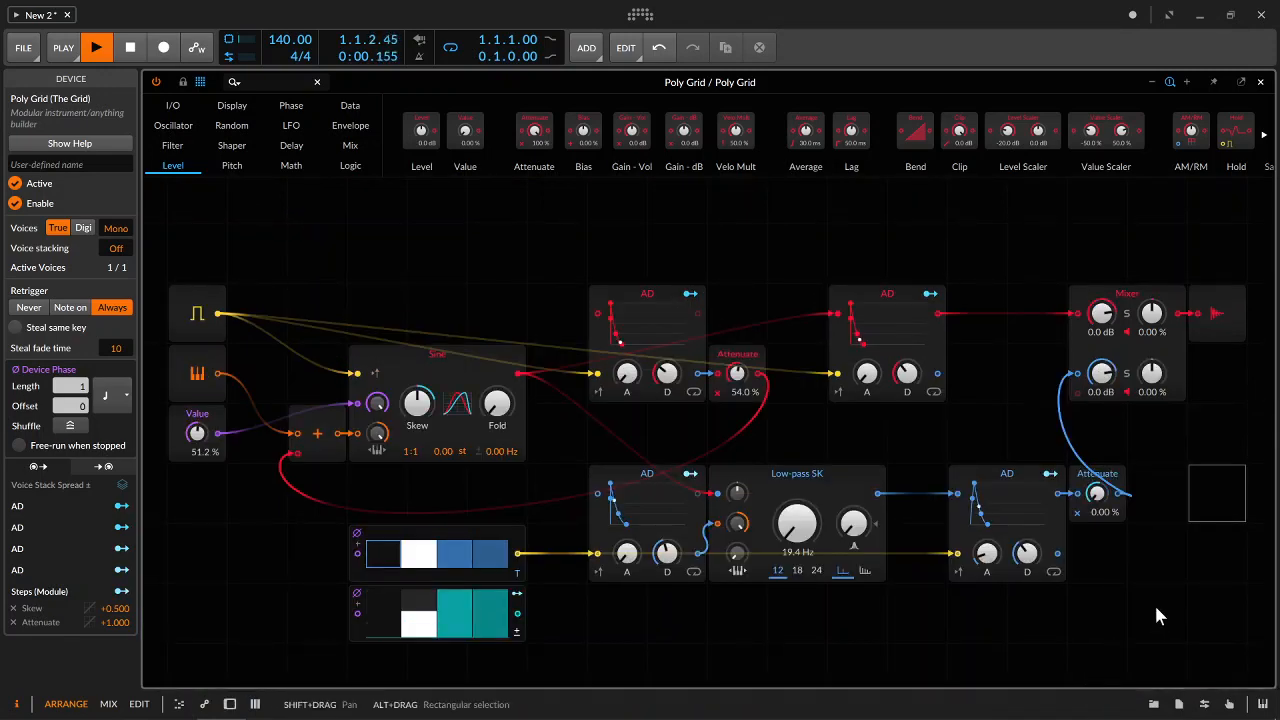
scroll(1154, 603, down, 2)
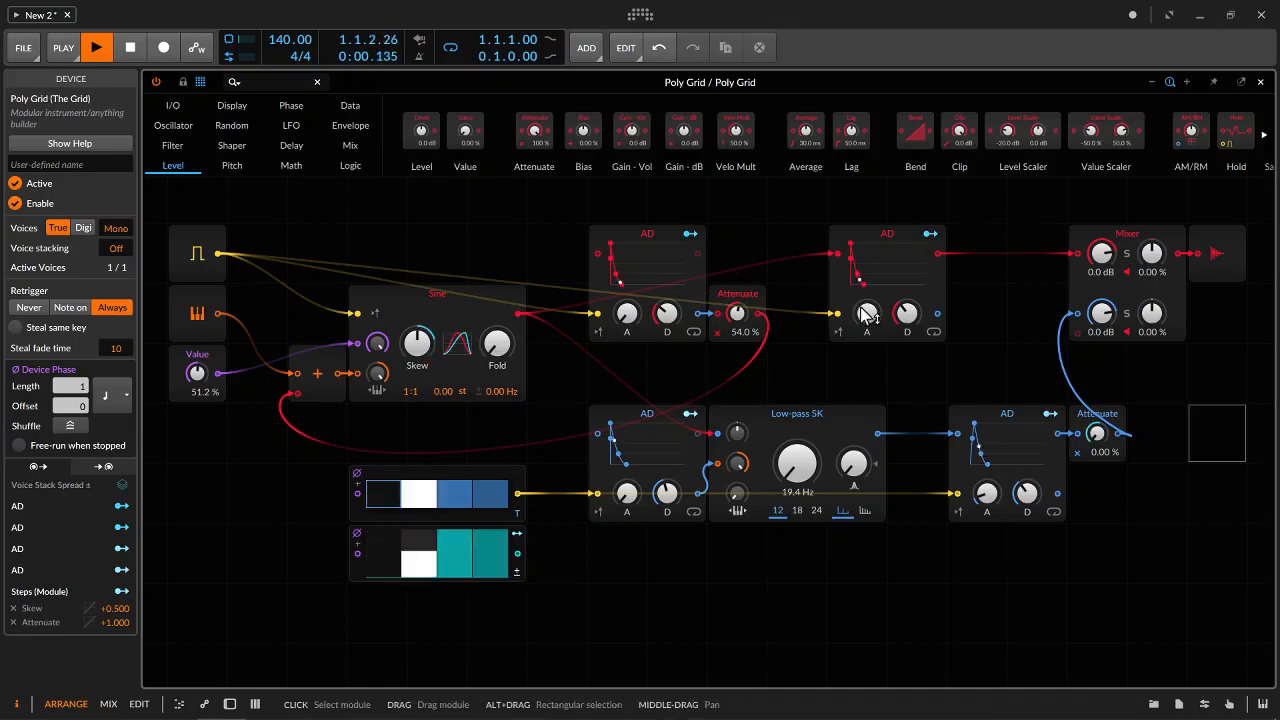
Shorten the kick amplitude AD's decay and reduce the kick's Attenuate module to 44.4 %
mouse_move(906, 314)
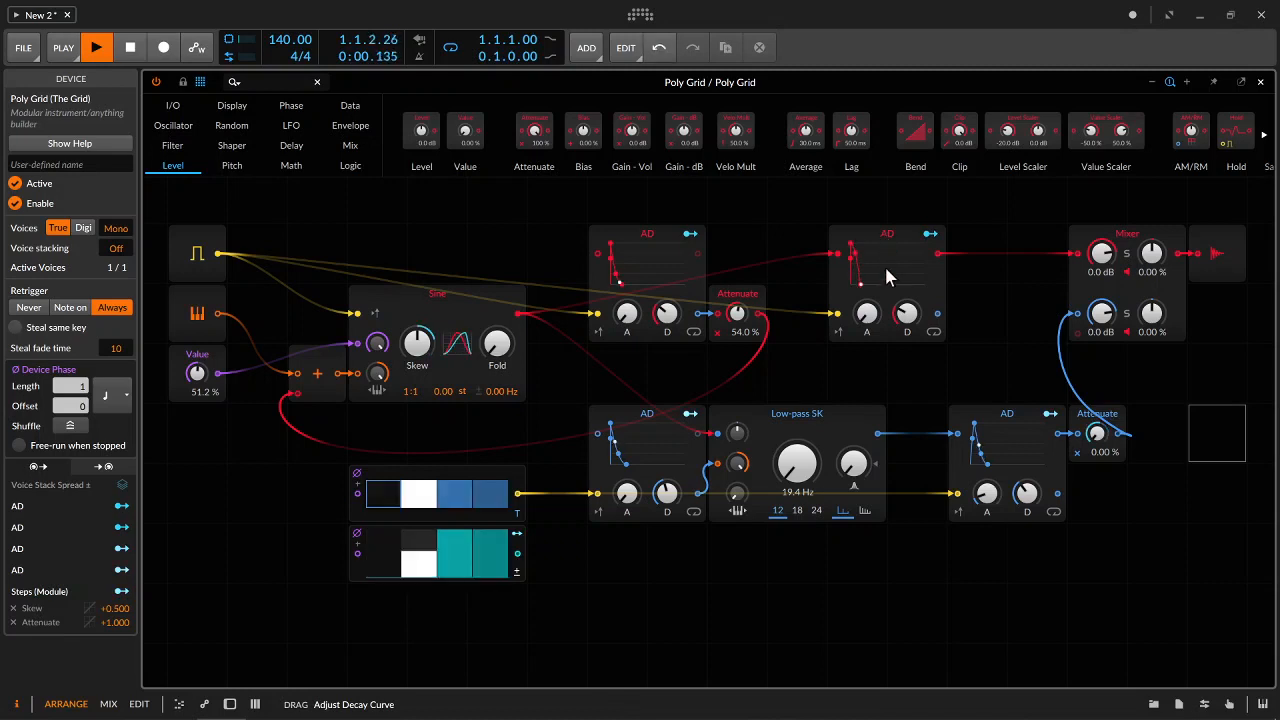
drag(908, 316, 908, 335)
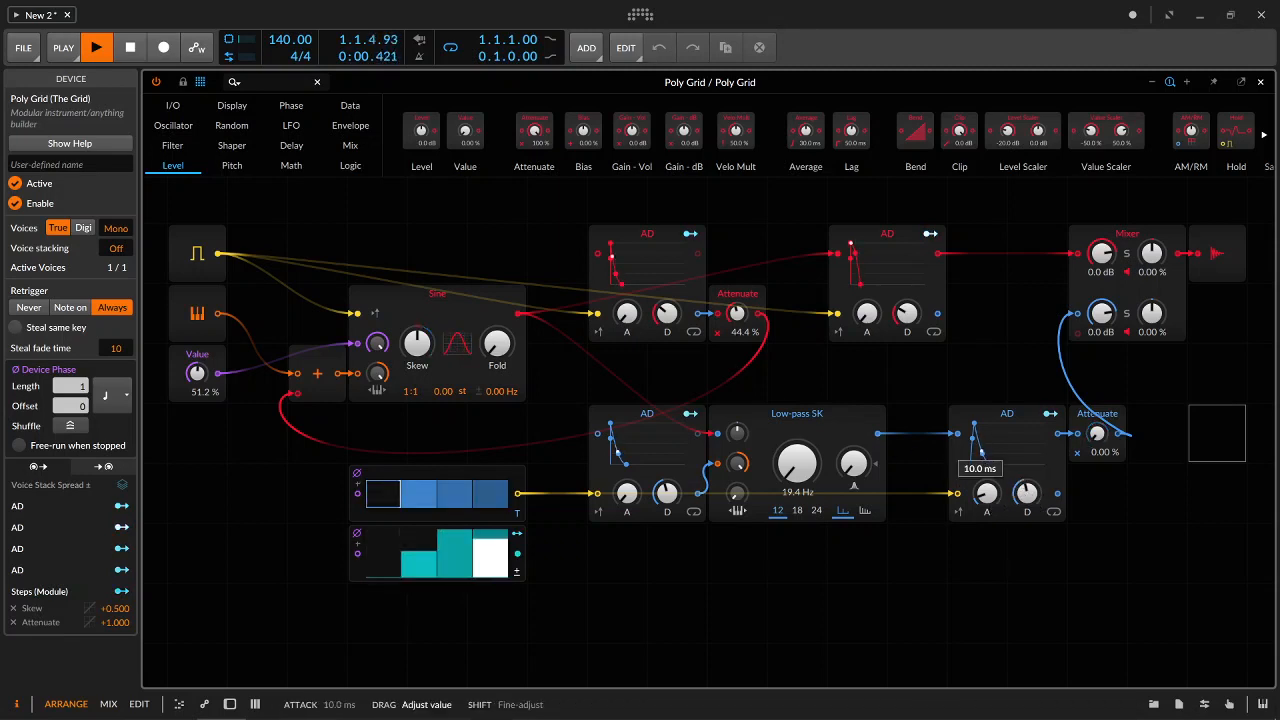
Set the bass amplitude AD's attack to 3.47 ms and decay to 376 ms, and move the following Attenuate module one cell right
drag(1028, 496, 1028, 504)
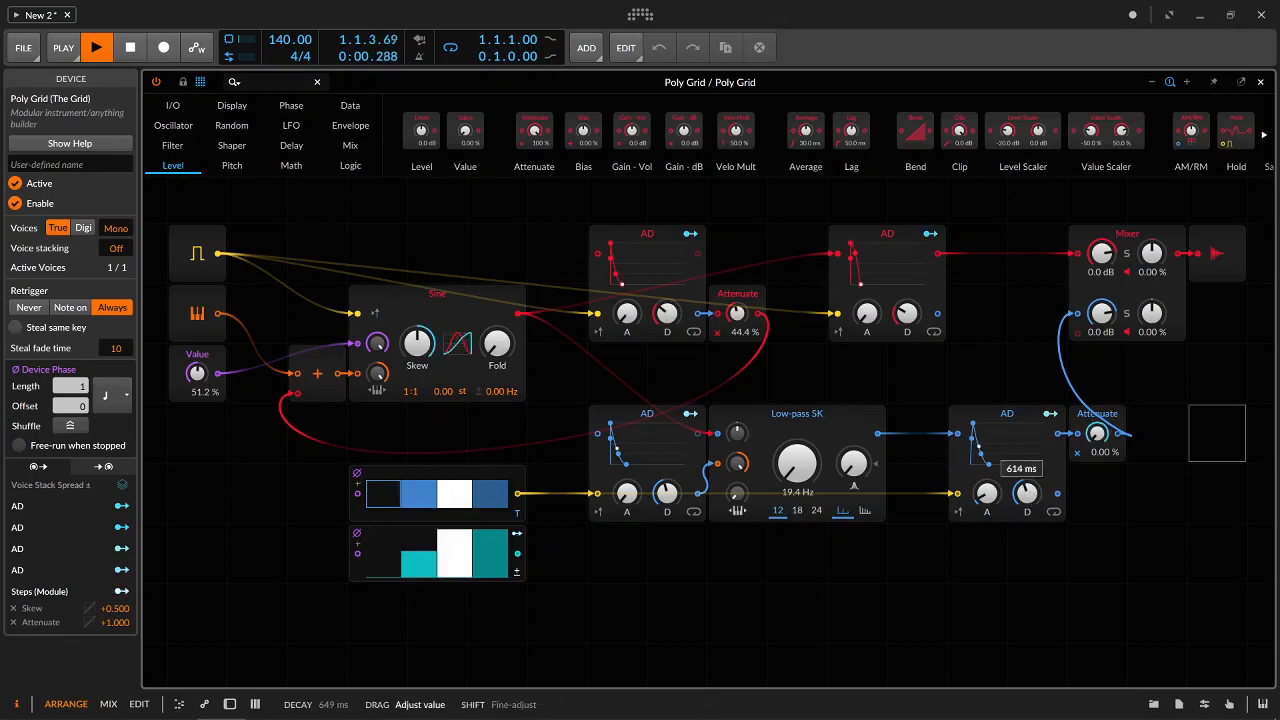
mouse_move(996, 416)
mouse_down()
mouse_move(1056, 358)
mouse_move(1056, 418)
mouse_move(995, 418)
mouse_up()
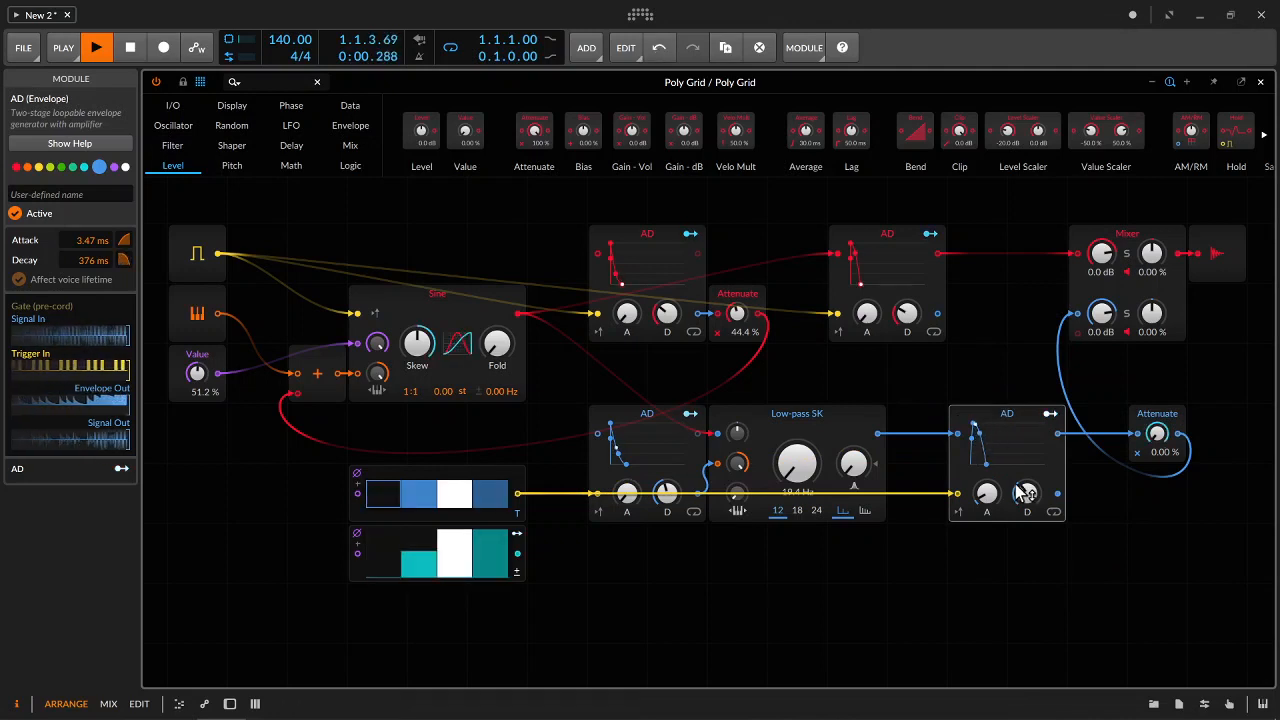
Set the bass amplitude AD's decay to 170 ms and replace the bass Low-pass SK filter with SVF
drag(1027, 497, 1027, 524)
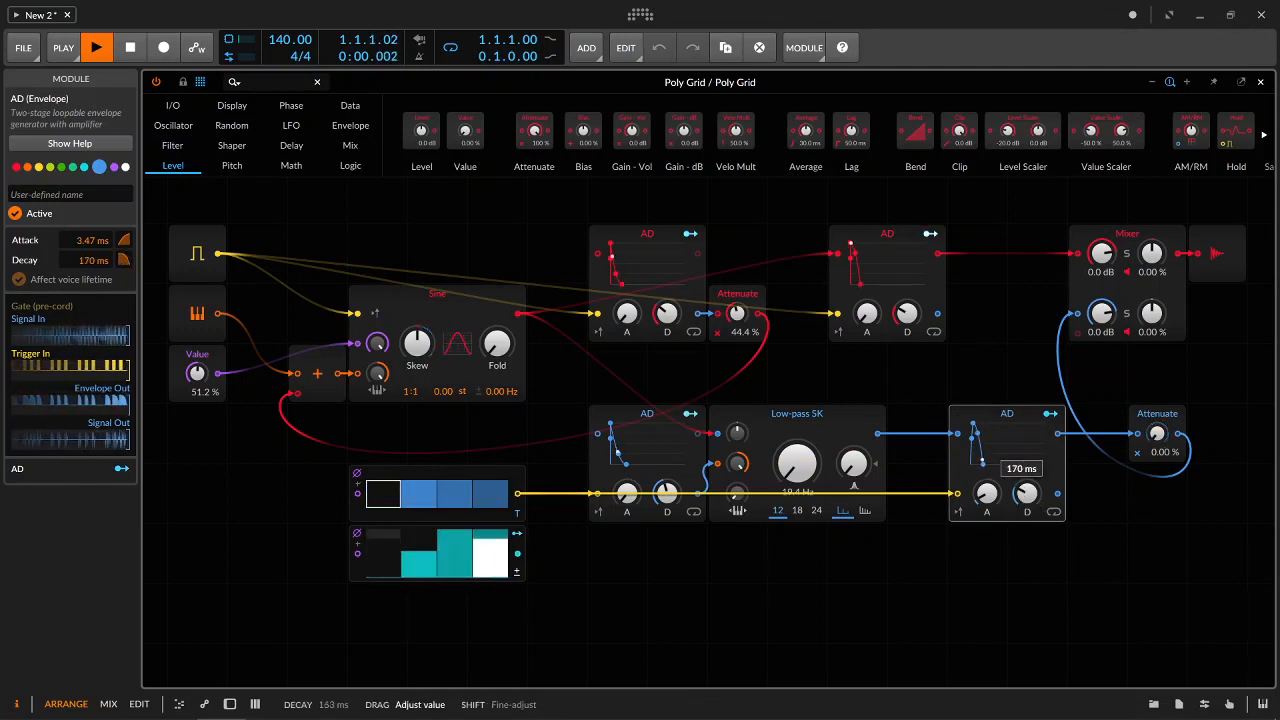
click(844, 432)
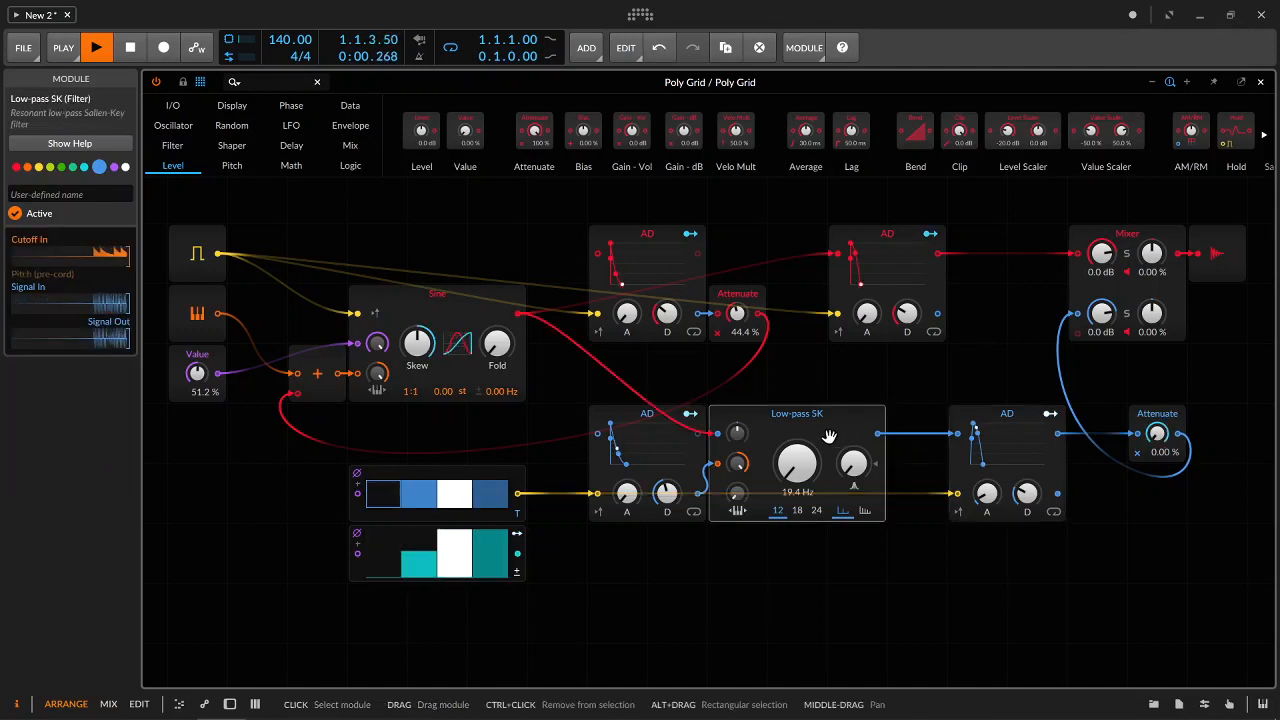
right_click(855, 430)
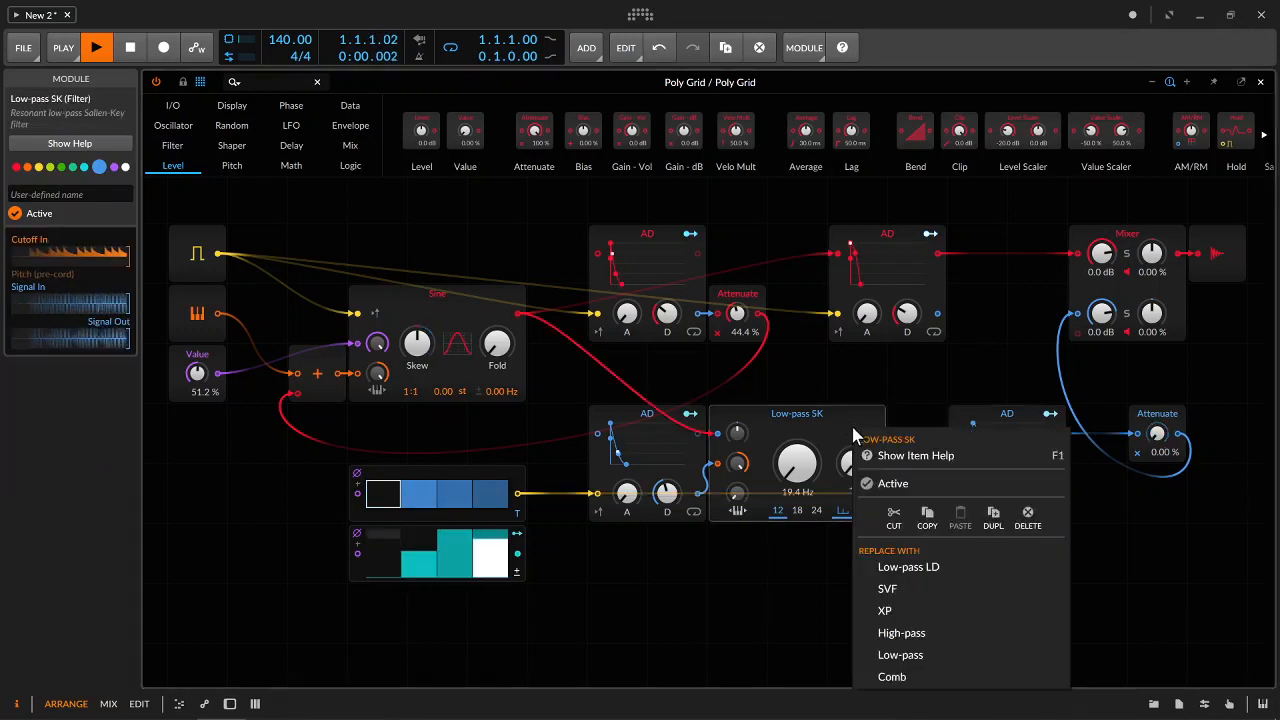
click(975, 584)
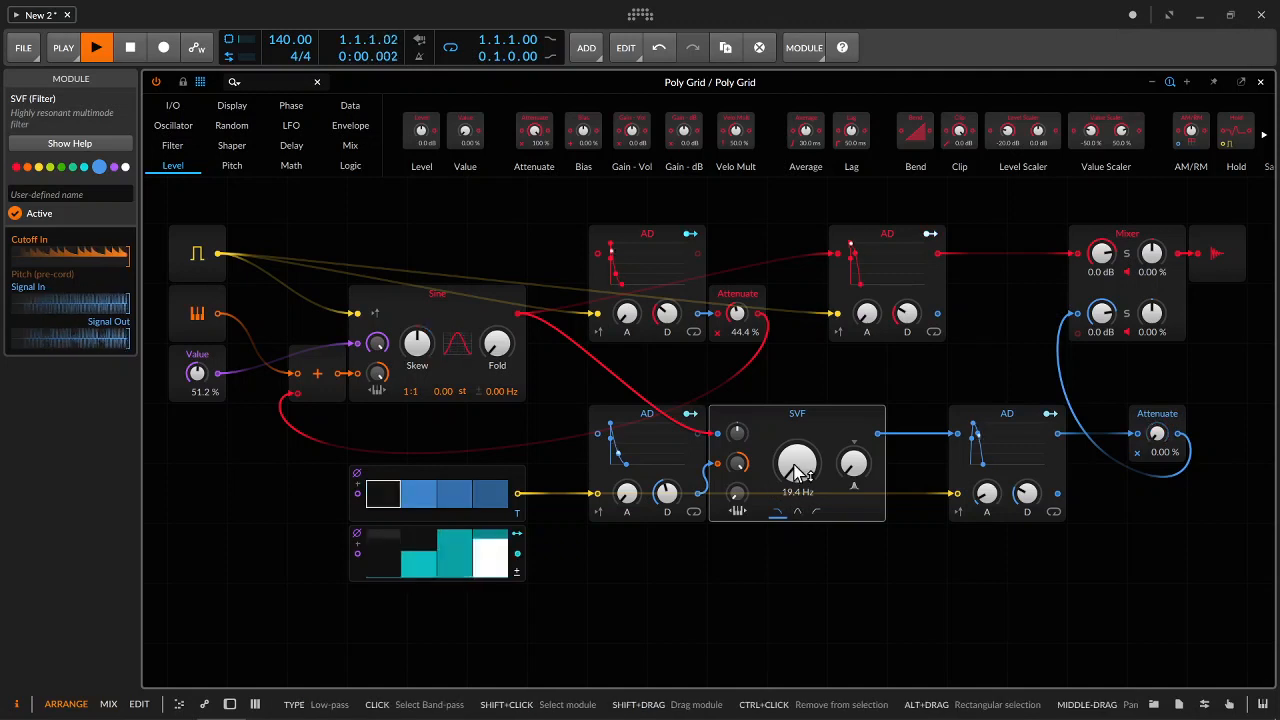
drag(797, 466, 797, 462)
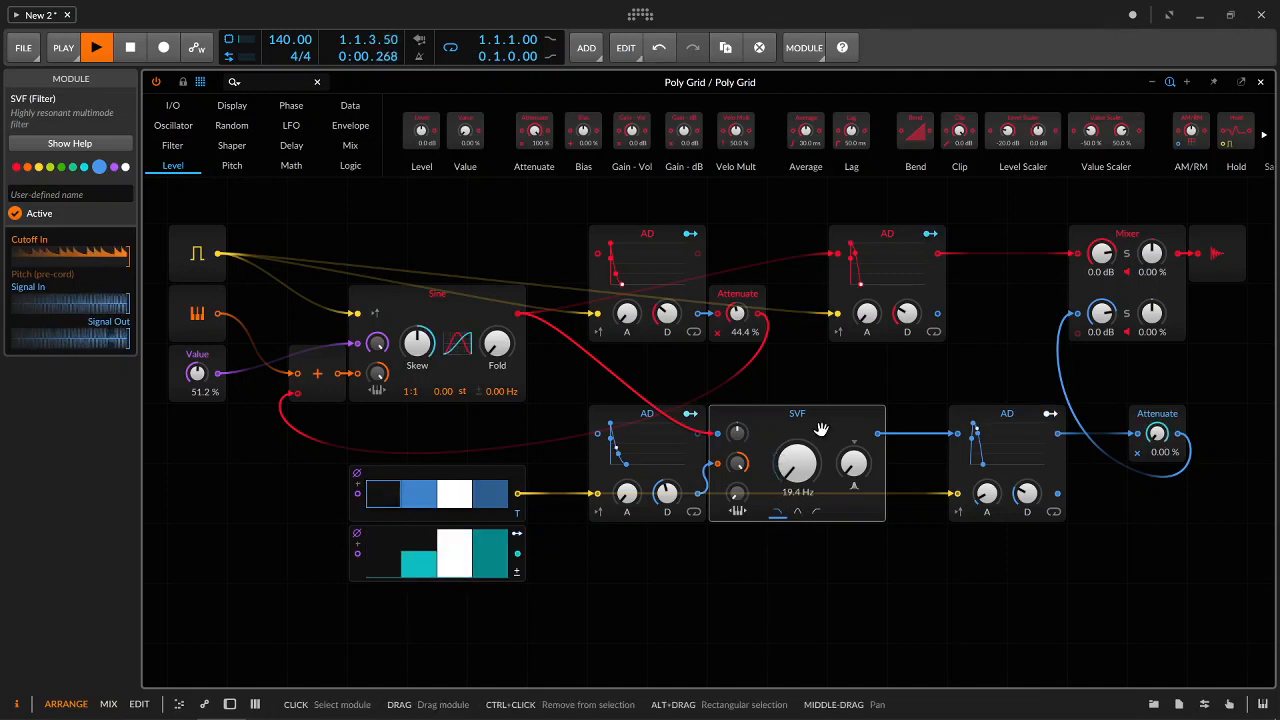
Replace the bass SVF filter with XP and set its filter mode to Low-pass 1
right_click(818, 428)
click(915, 606)
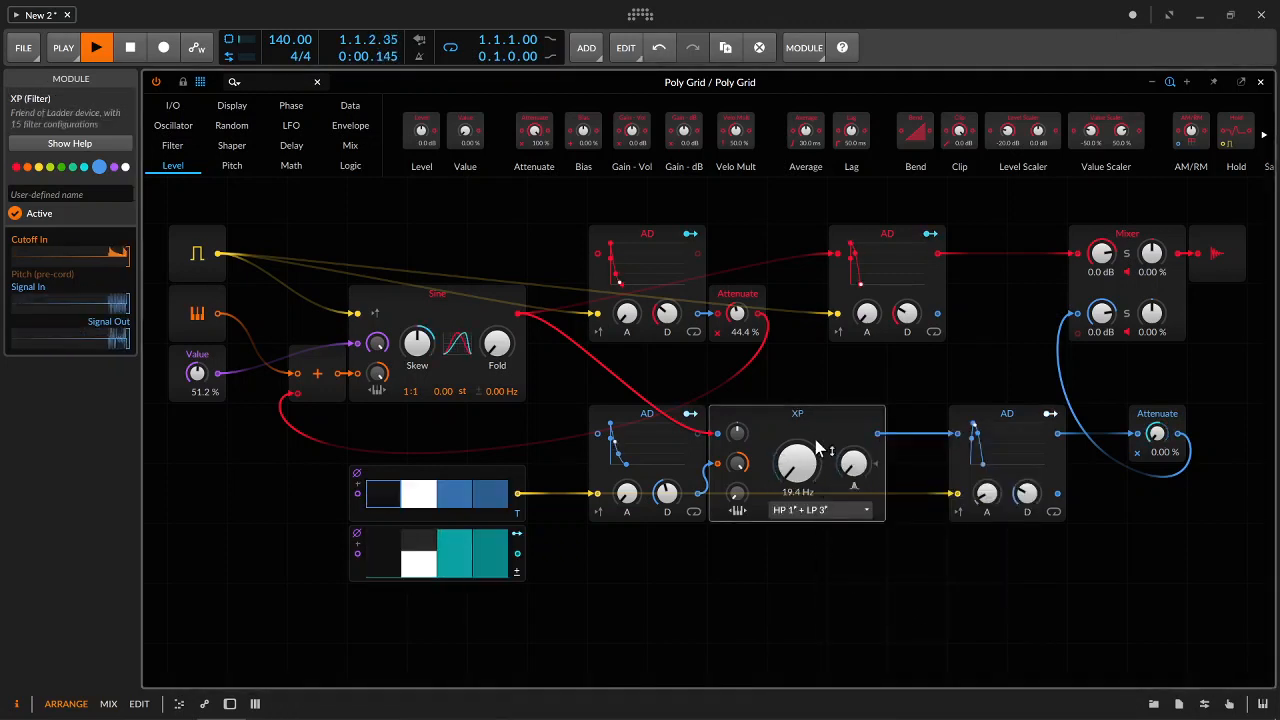
click(820, 510)
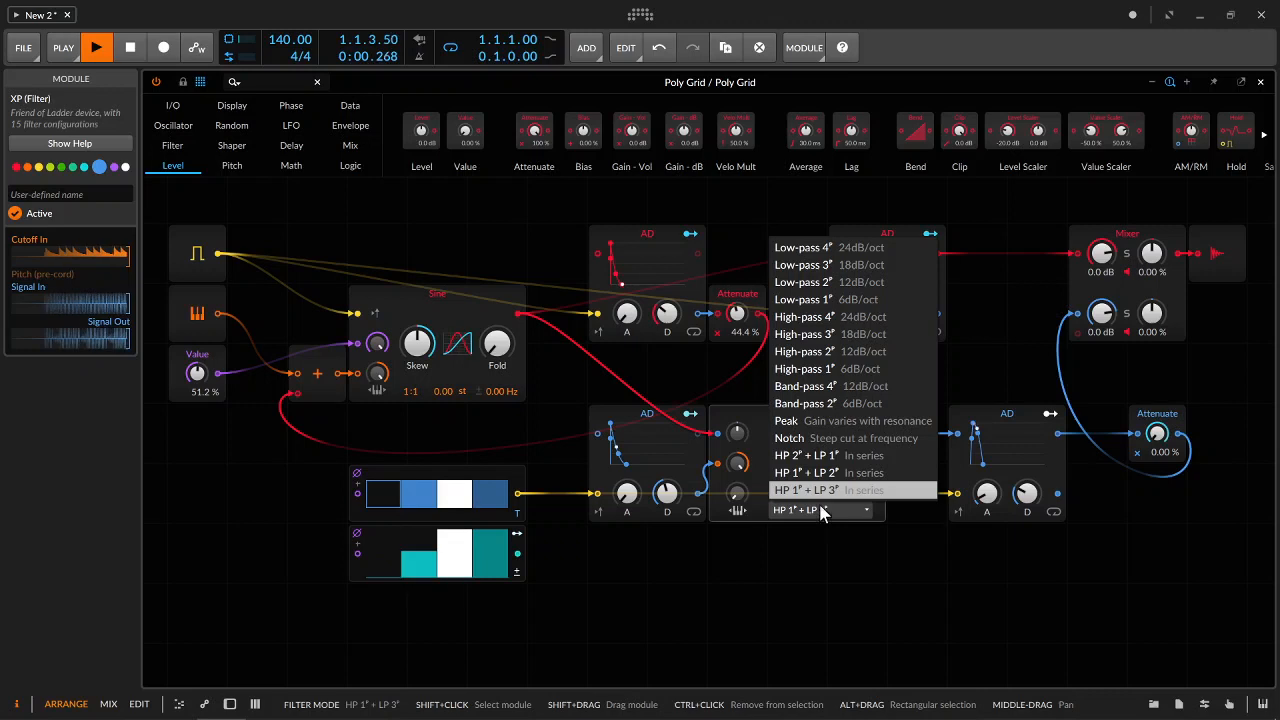
click(879, 298)
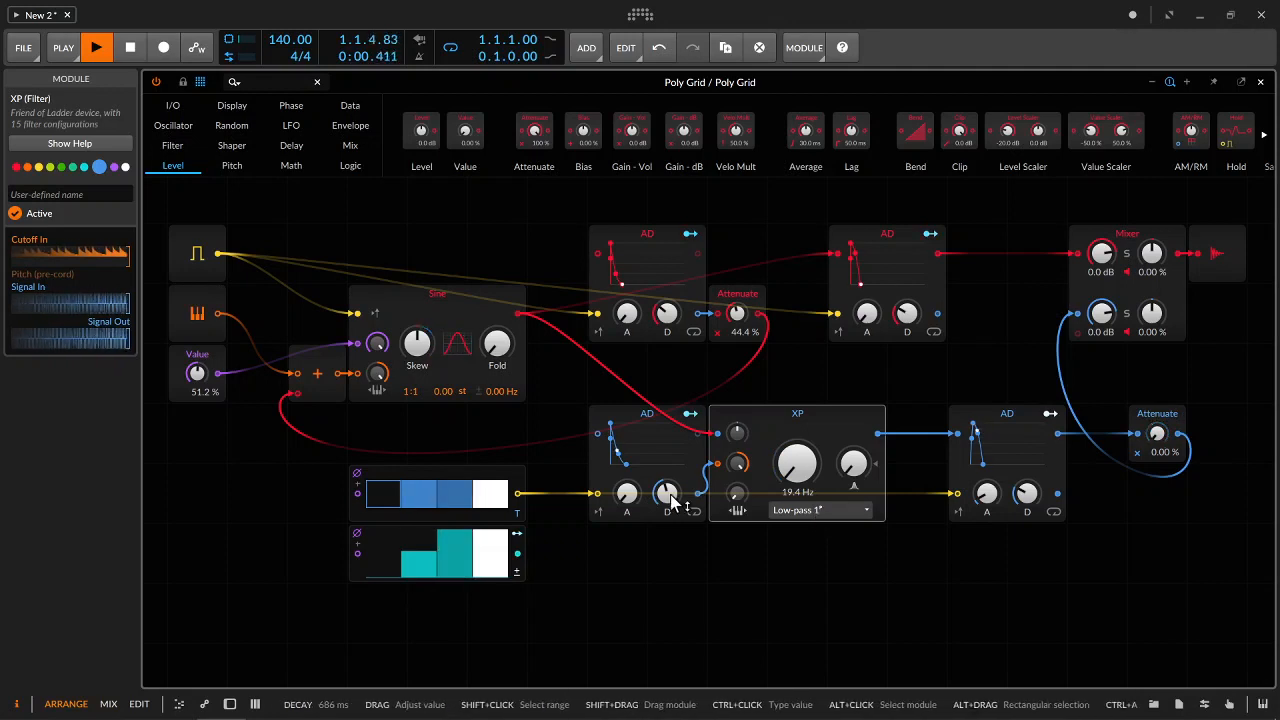
Switch the XP filter to Low-pass 3 and shorten the filter envelope AD's decay to 306 ms
drag(668, 495, 668, 506)
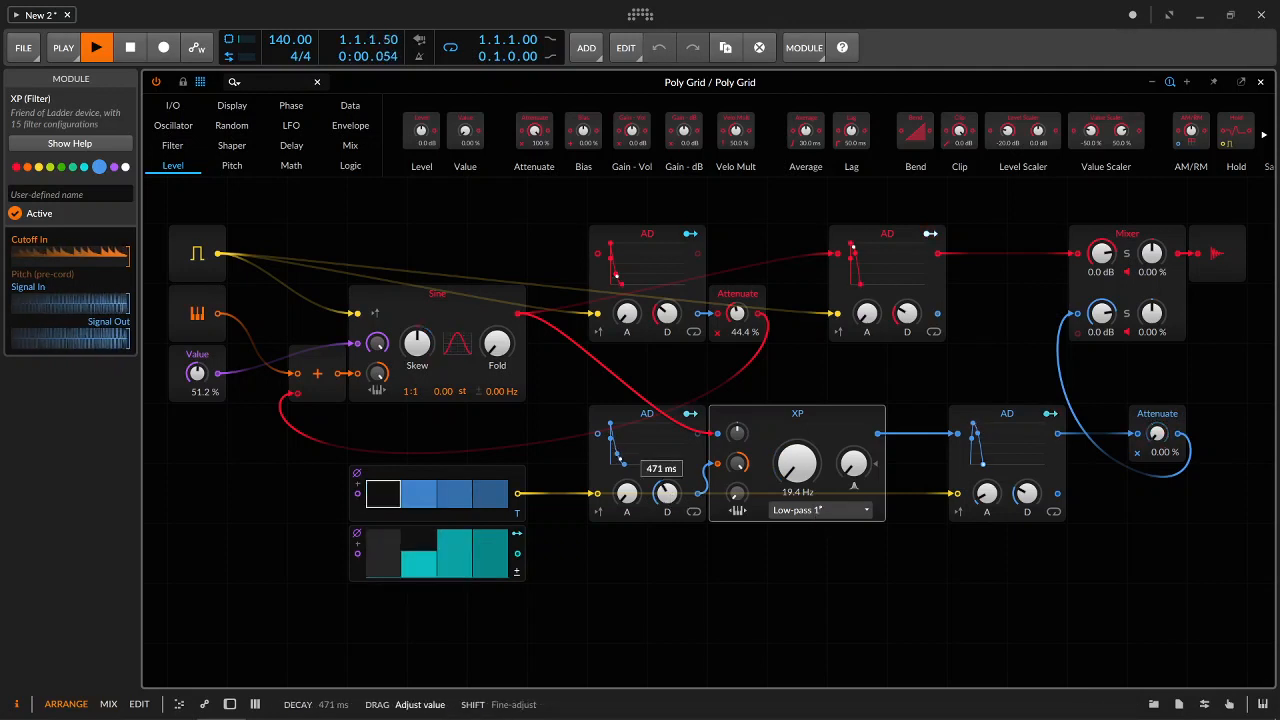
click(810, 511)
click(844, 264)
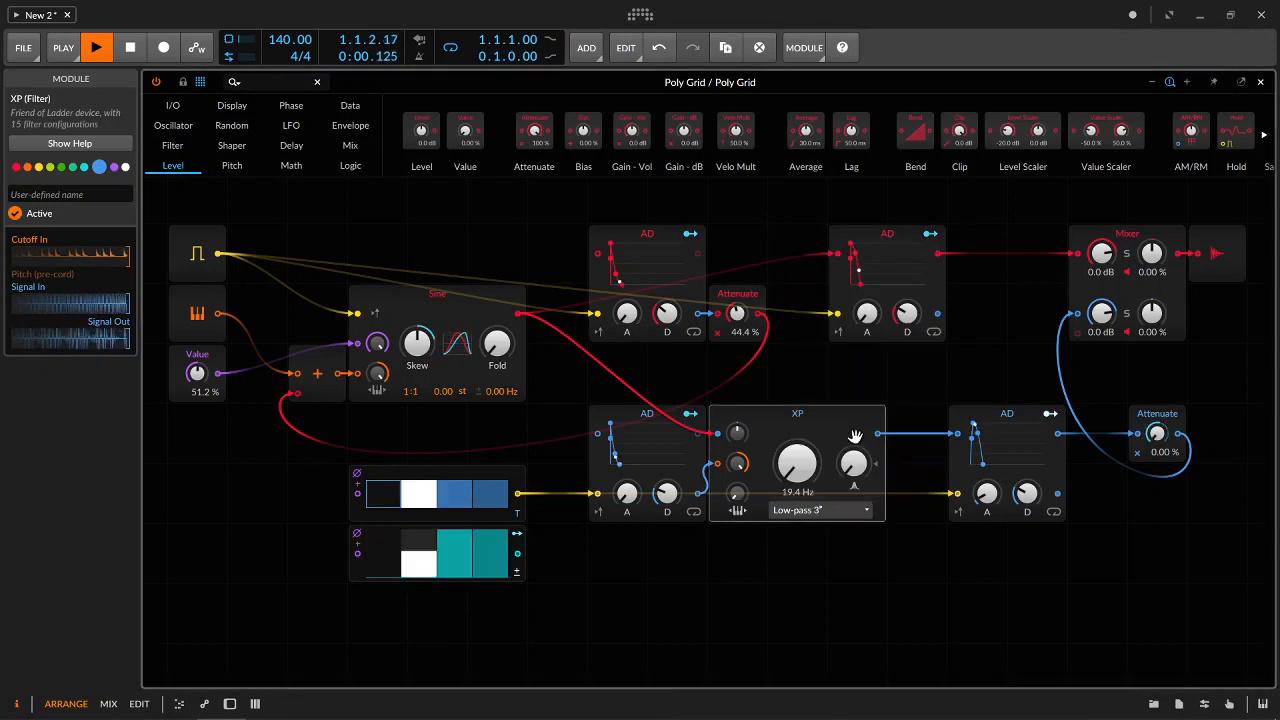
drag(679, 493, 679, 525)
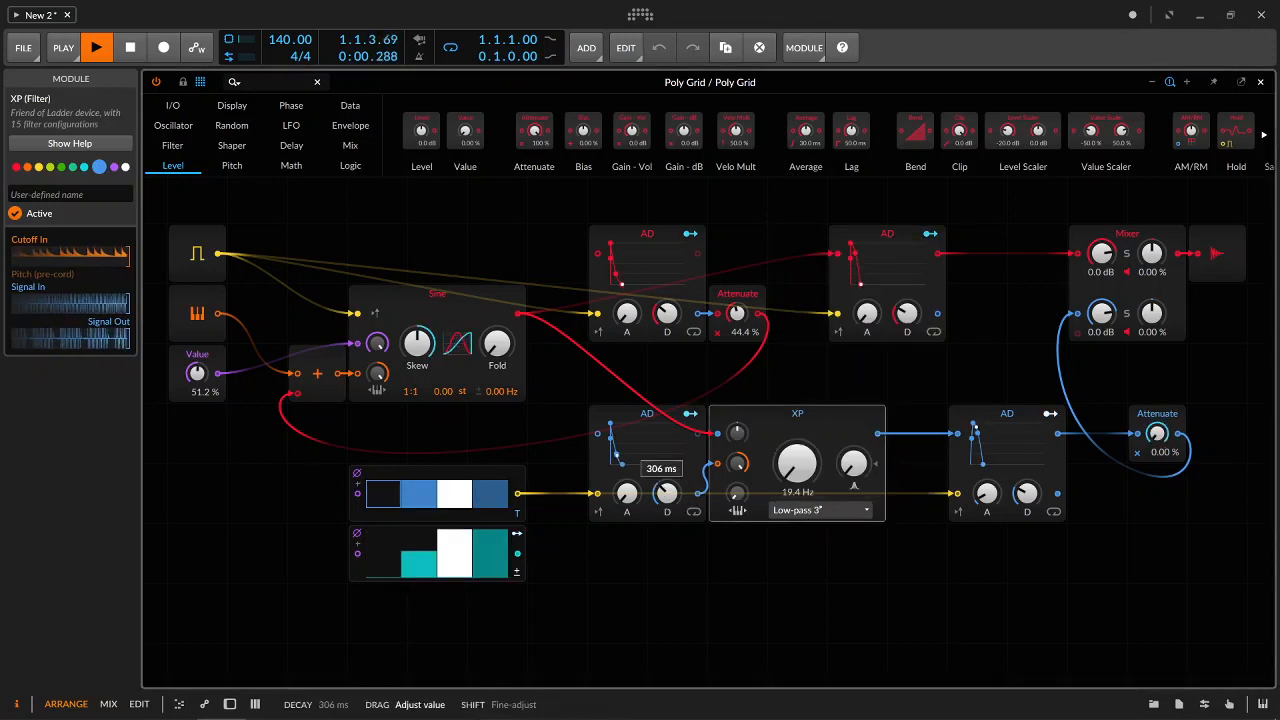
Bend the bass amplitude AD's decay curve into a concave shape and set its decay to 959 ms
click(1006, 413)
drag(385, 377, 124, 265)
drag(1027, 493, 1027, 460)
drag(124, 260, 124, 311)
drag(1028, 493, 1028, 470)
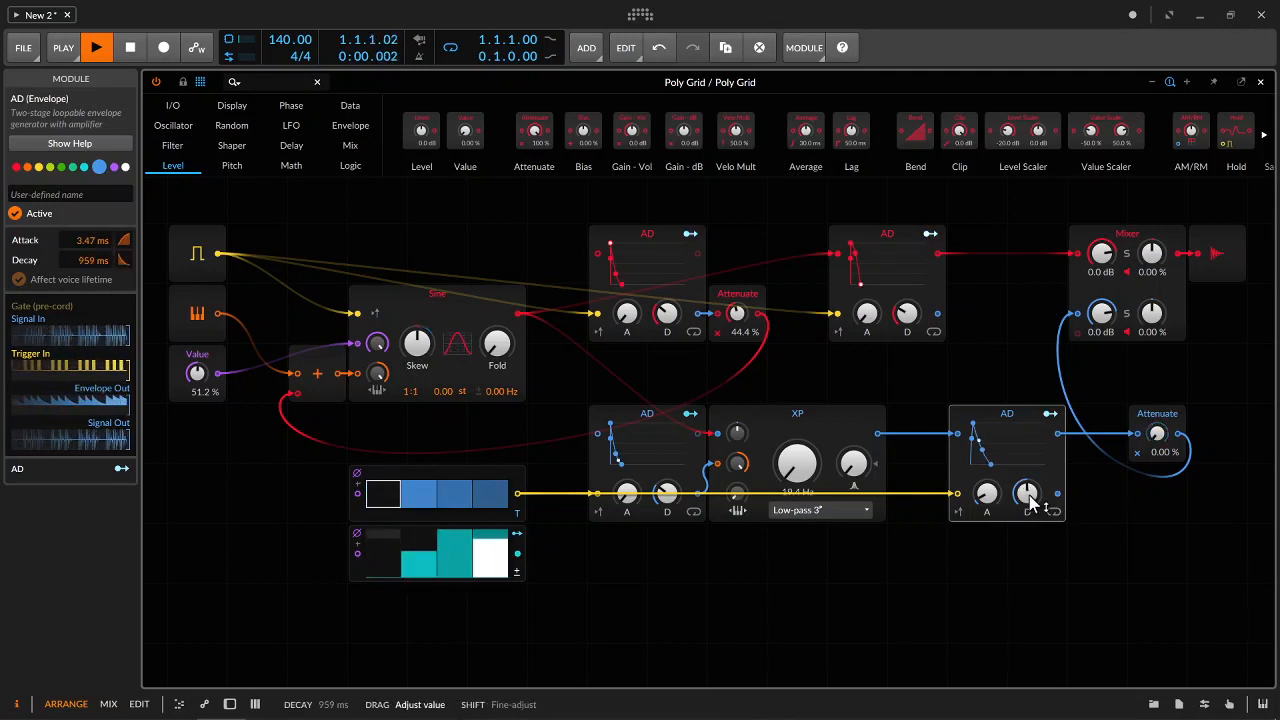
Show the device chain with the Oscilloscope below the Grid and set the bass amplitude AD's decay to 236 ms
key(d)
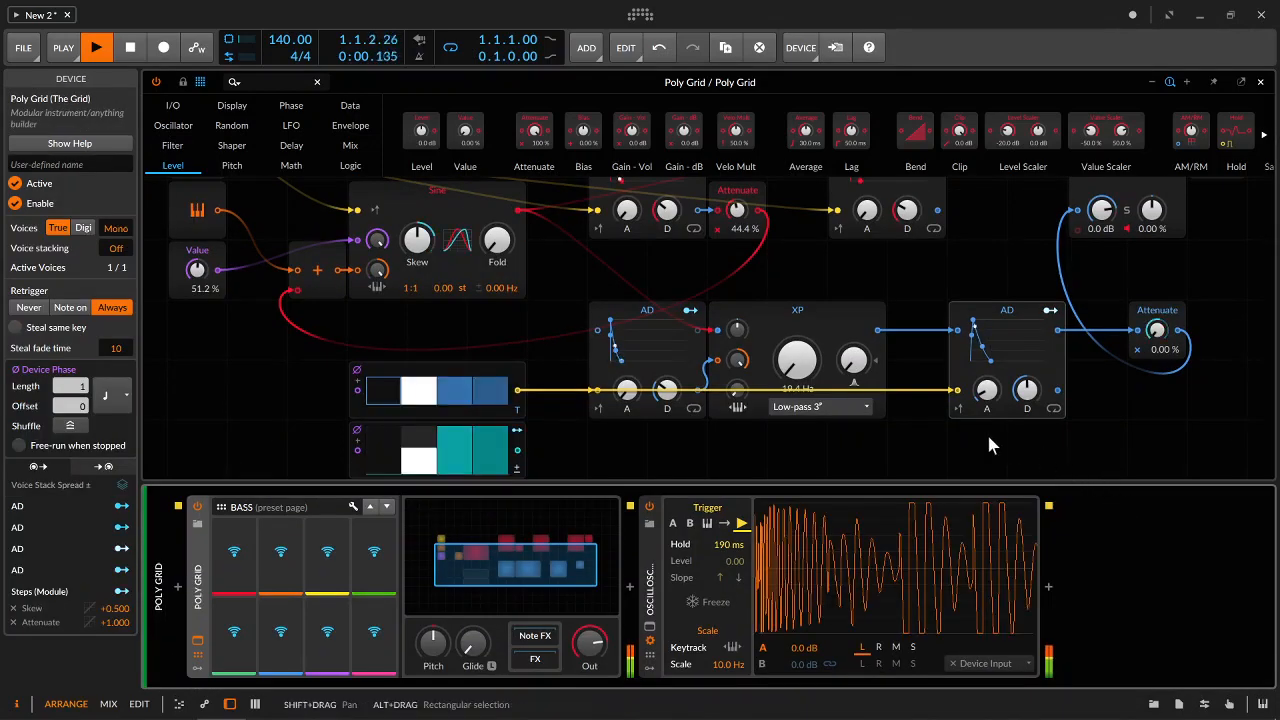
drag(797, 357, 775, 337)
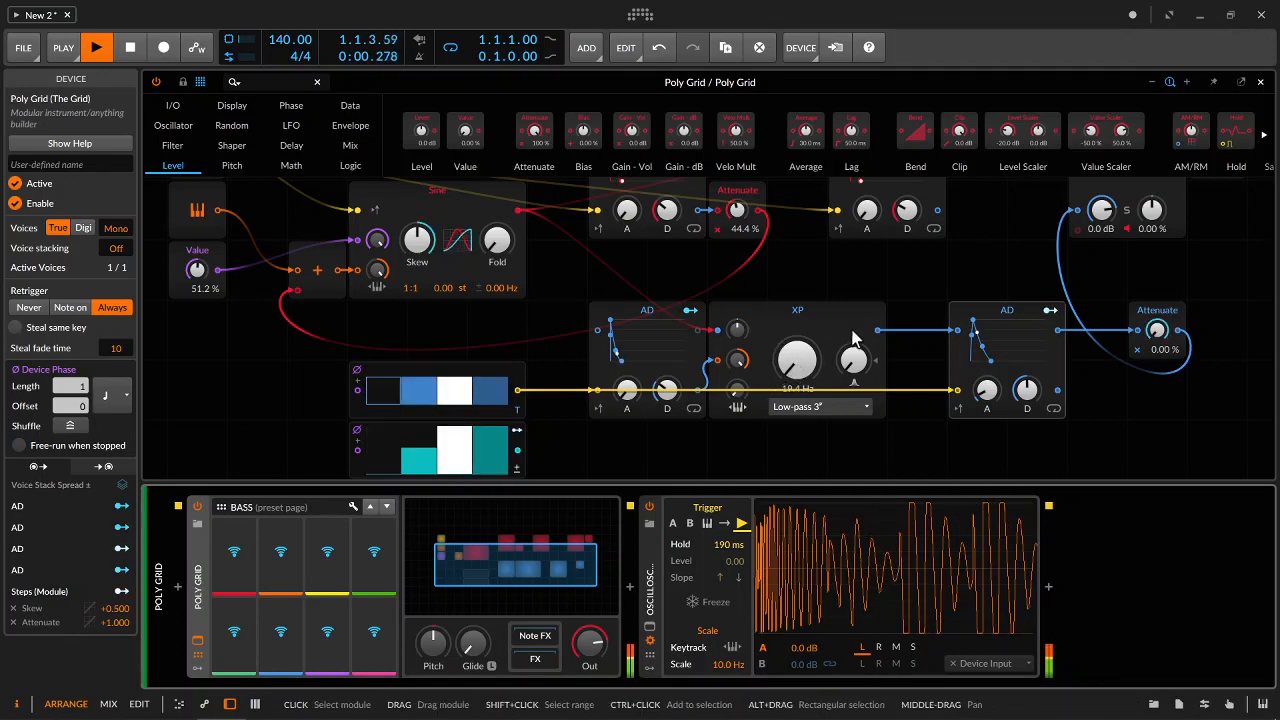
drag(1026, 390, 1026, 378)
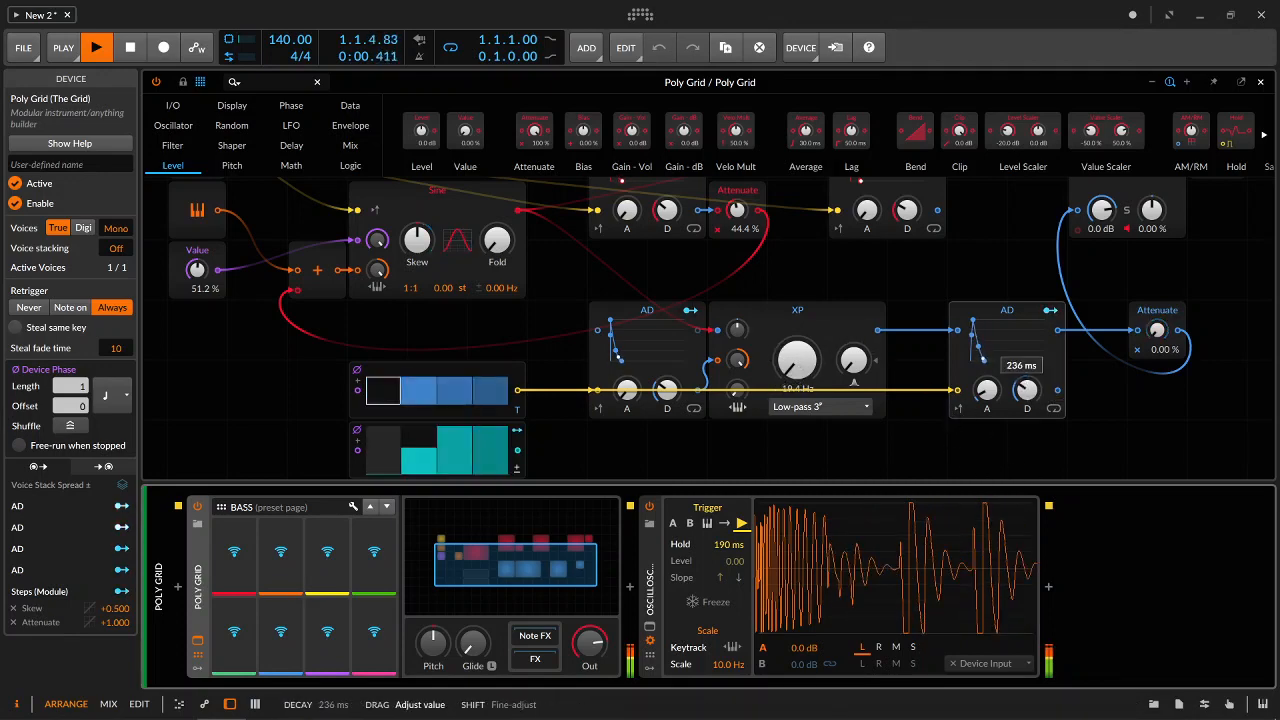
Replace the XP filter with Low-pass SK at the 18 dB slope and set the filter envelope AD's decay to 352 ms
click(832, 315)
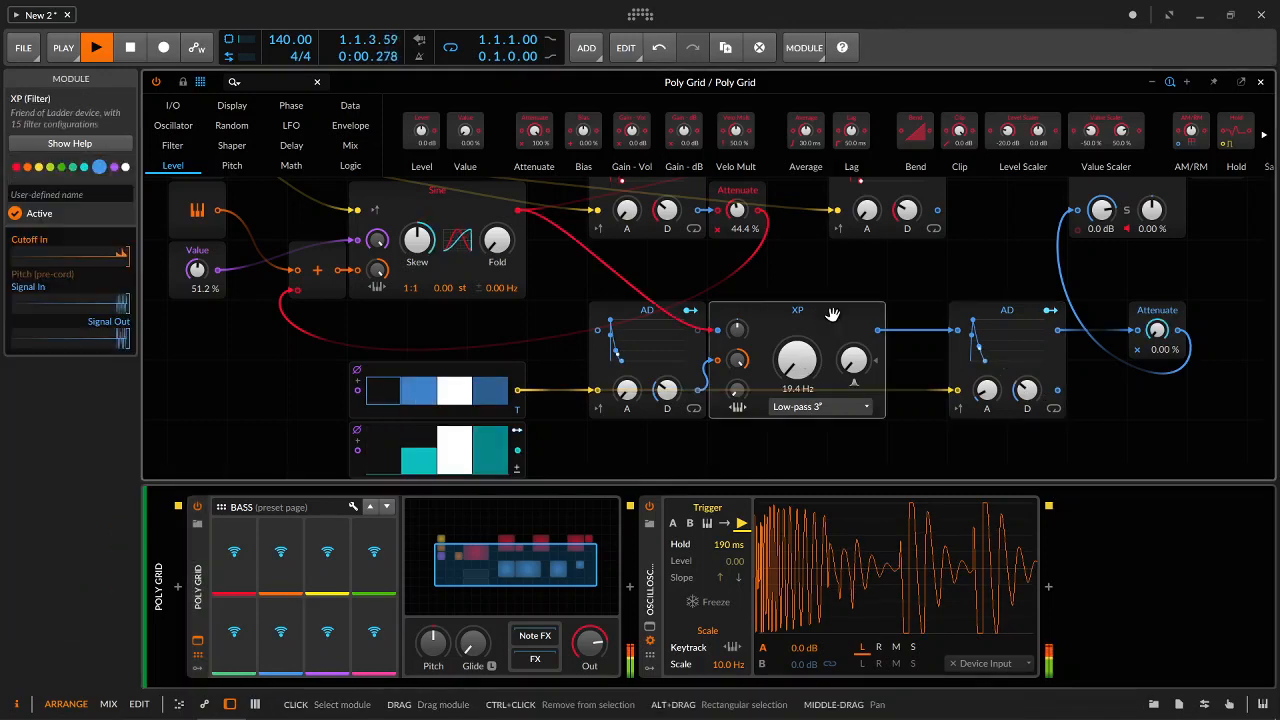
right_click(842, 322)
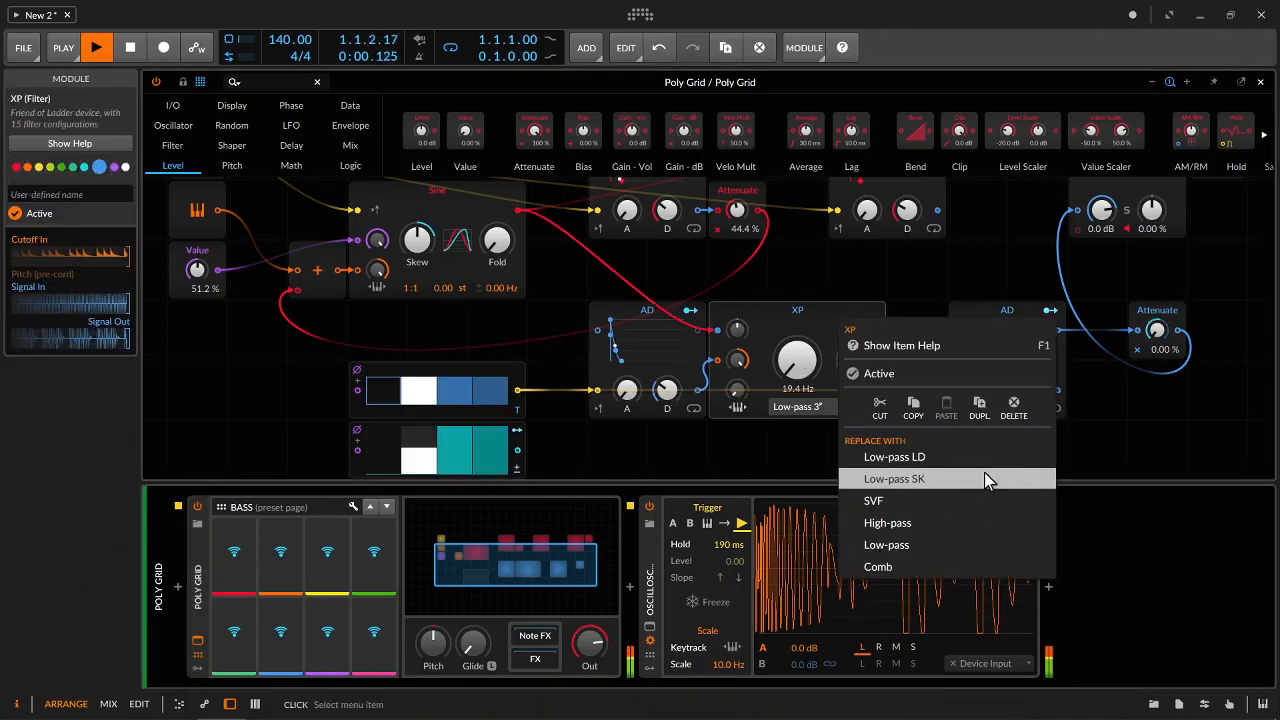
click(979, 481)
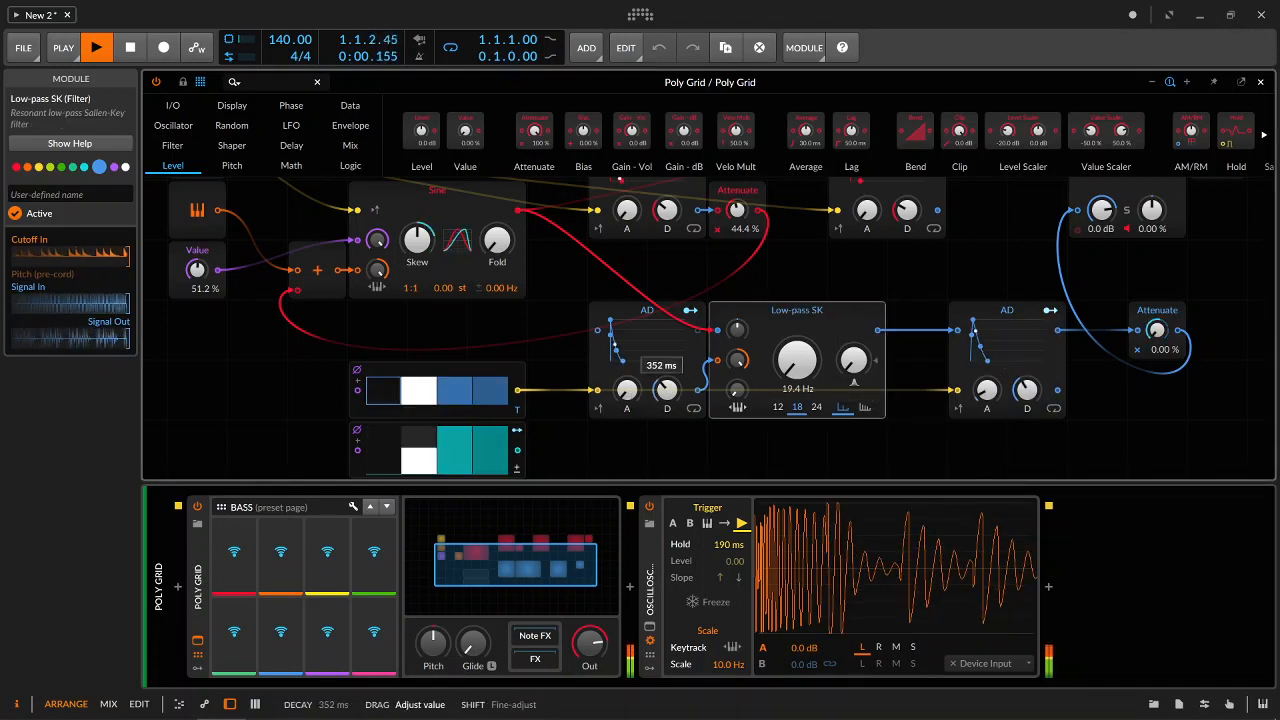
drag(666, 390, 666, 390)
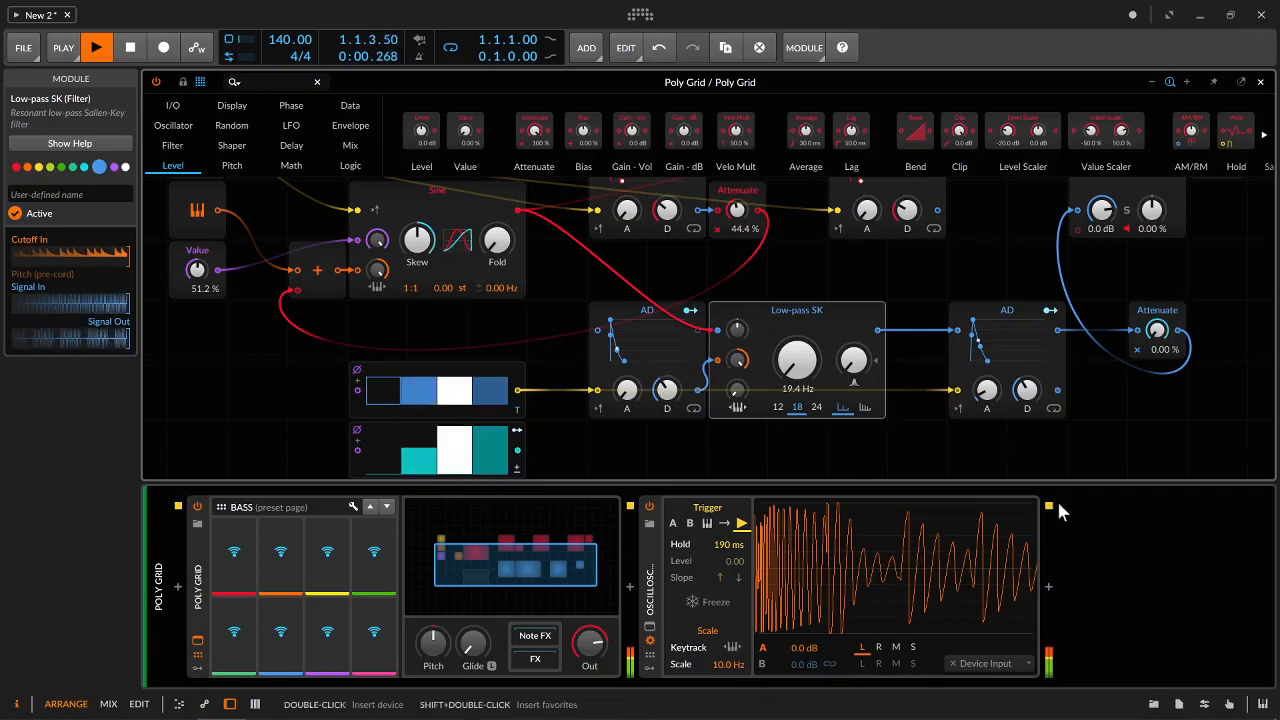
Set the Value module to 79.6 % while the bass channel is muted, and unmute the bass channel in the Mixer
scroll(1192, 385, up, 3)
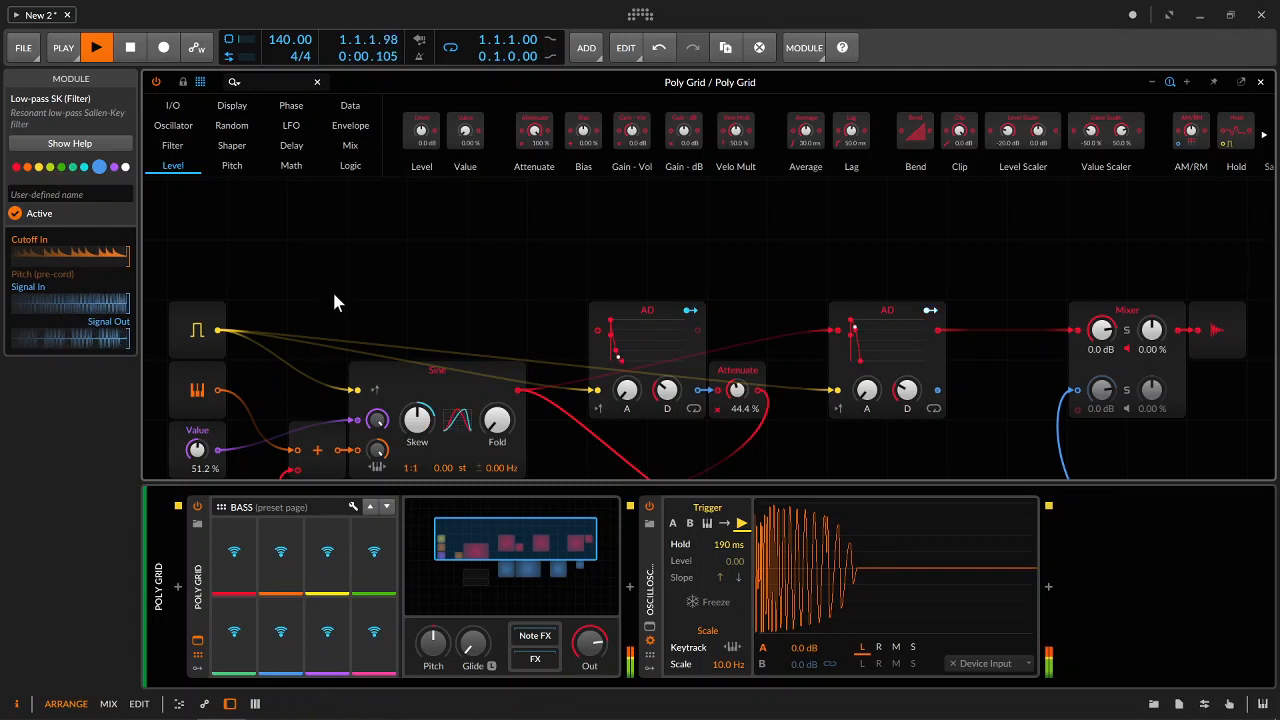
scroll(332, 289, down, 1)
drag(194, 396, 194, 370)
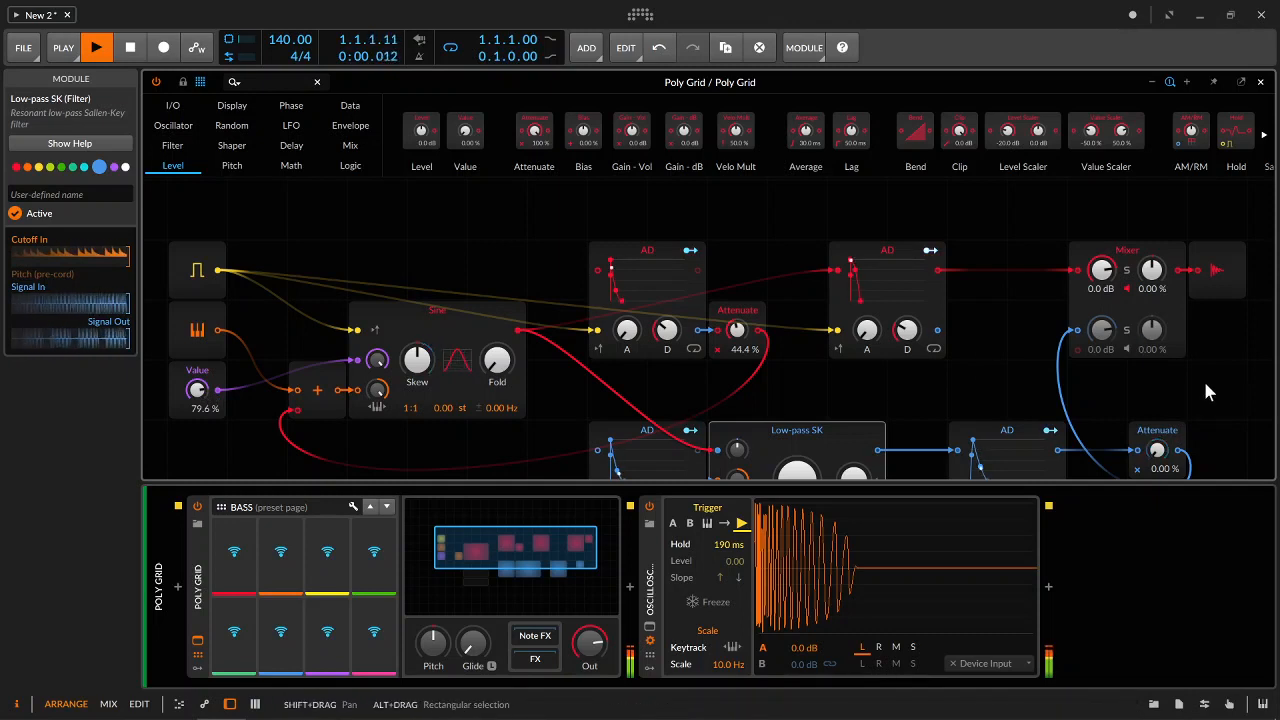
scroll(1203, 380, down, 2)
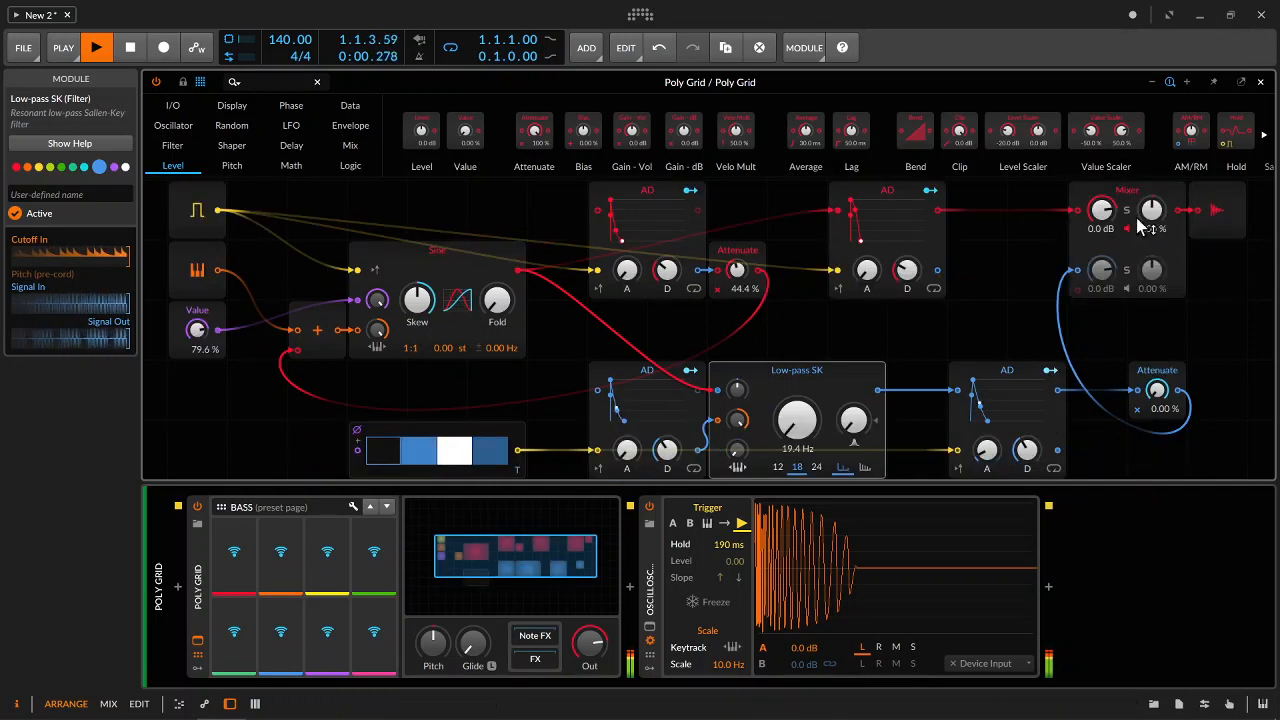
click(1128, 283)
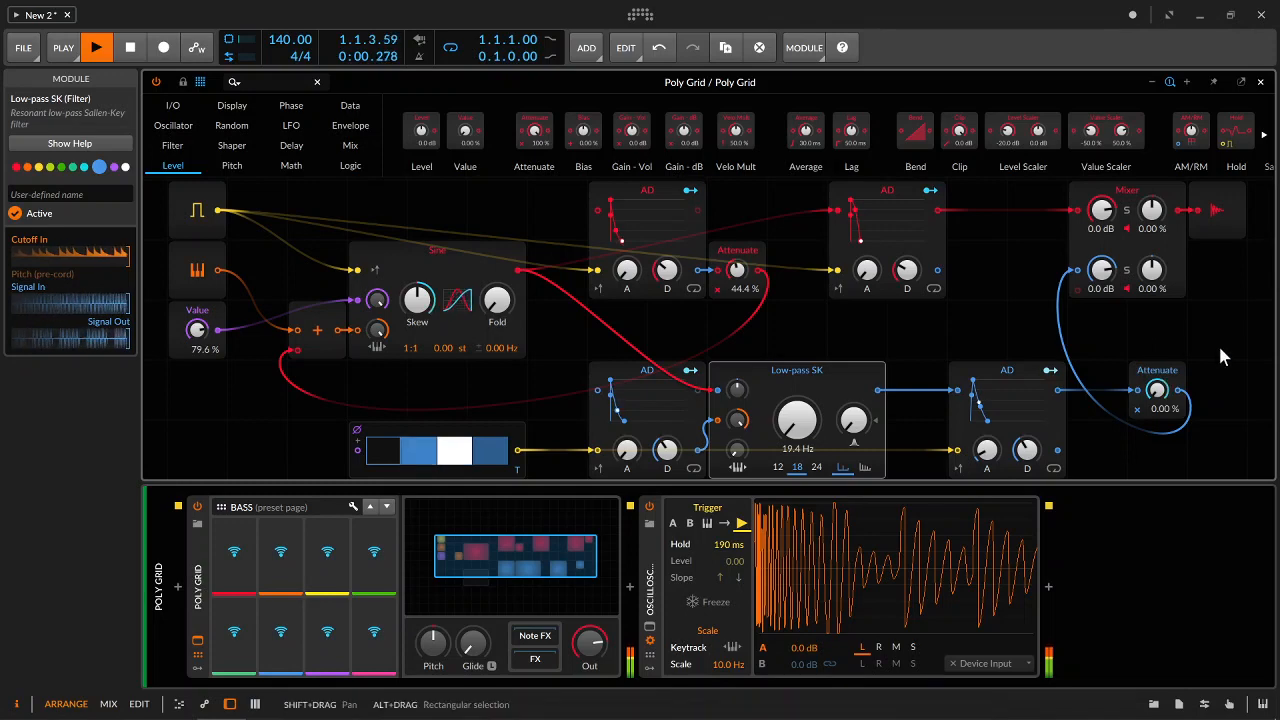
Return to the arrangement, show the Poly Grid track's devices, and review the KICK and OSCILLATOR remote control pages
scroll(1218, 343, down, 2)
scroll(1203, 358, up, 2)
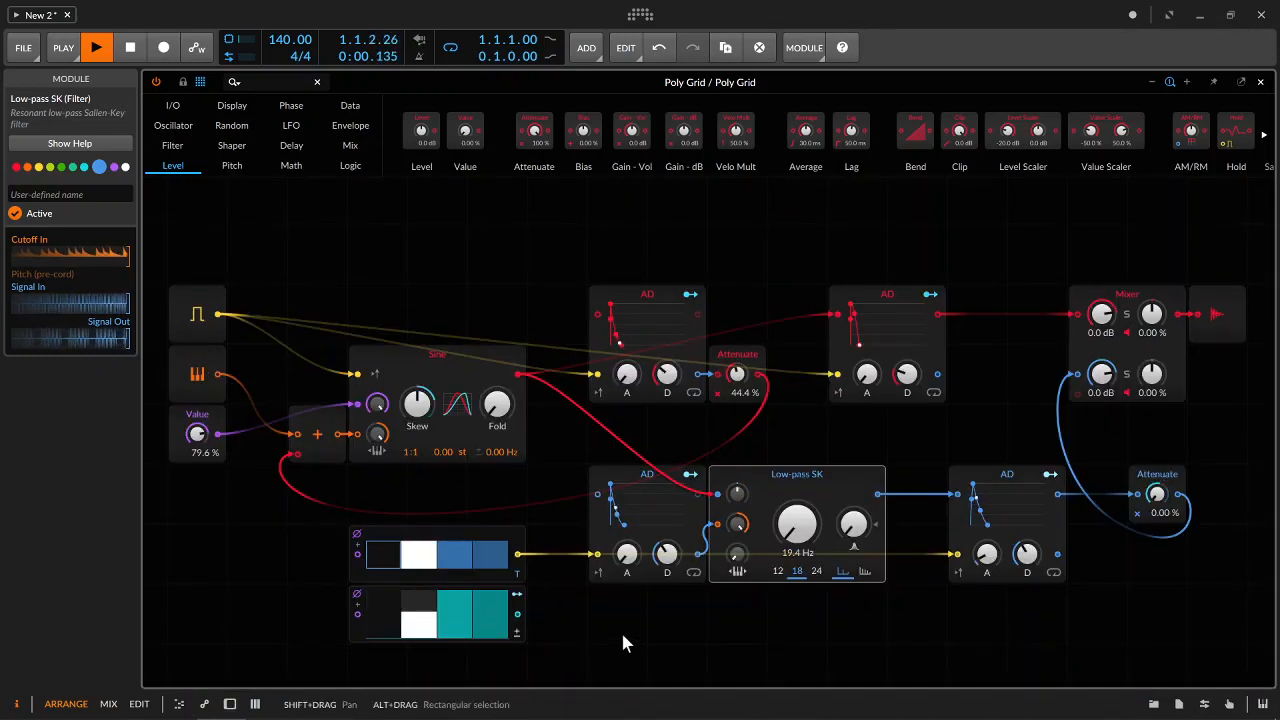
scroll(643, 604, down, 1)
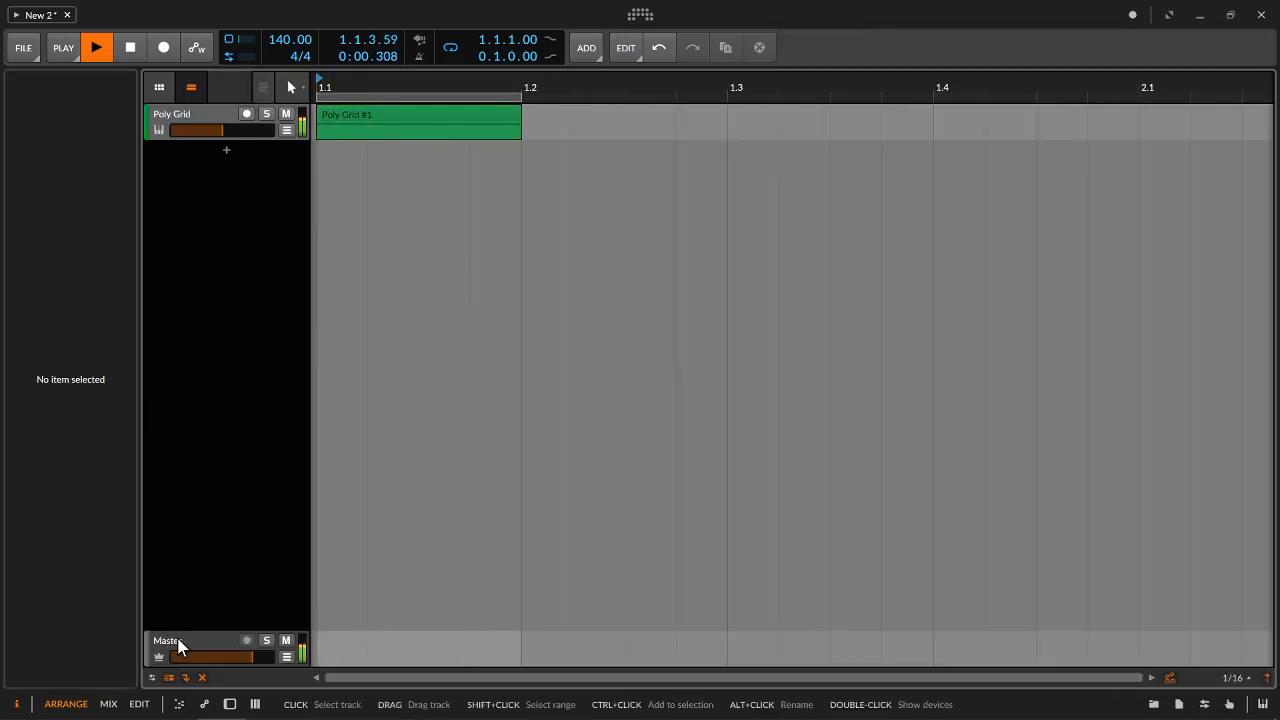
double_click(206, 126)
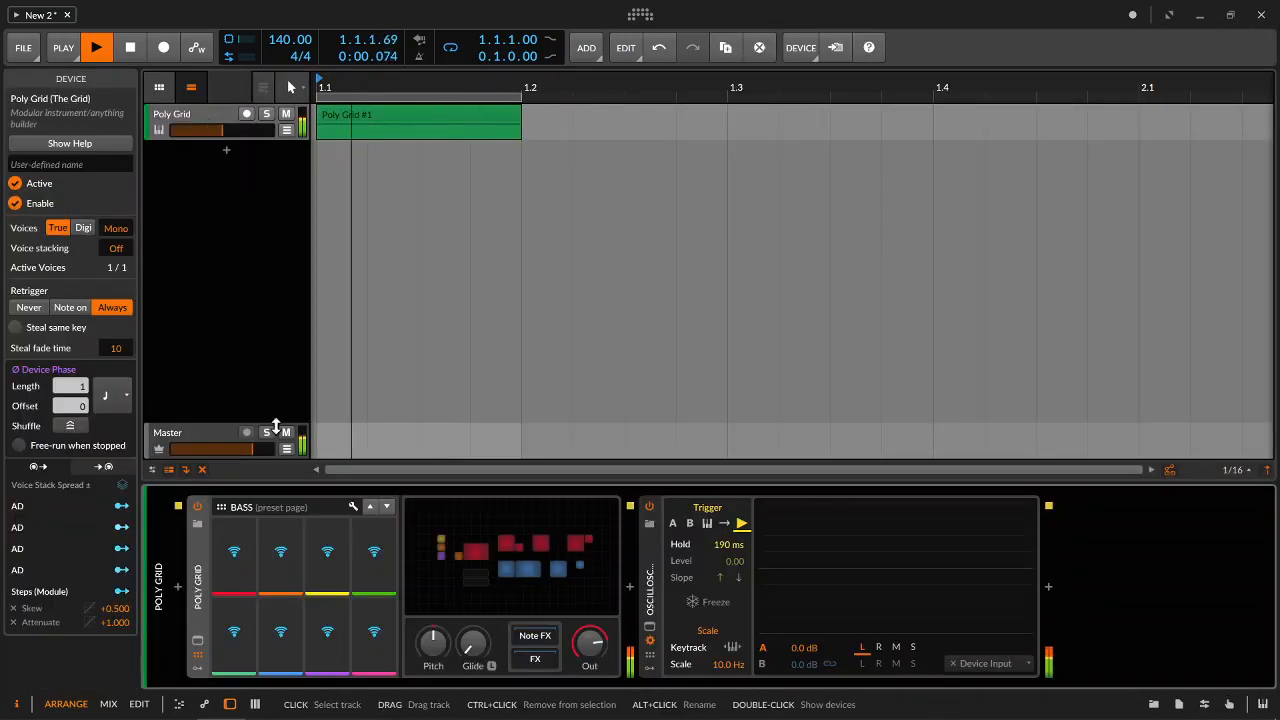
click(266, 507)
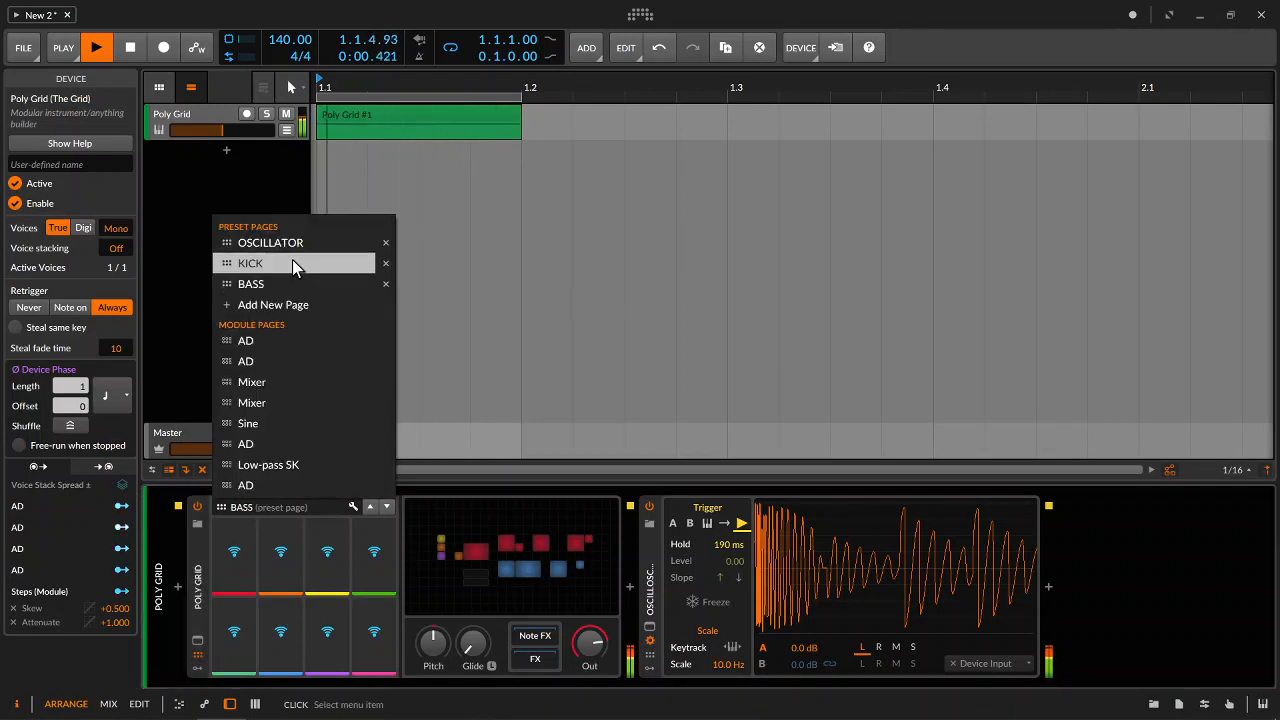
click(290, 263)
click(260, 507)
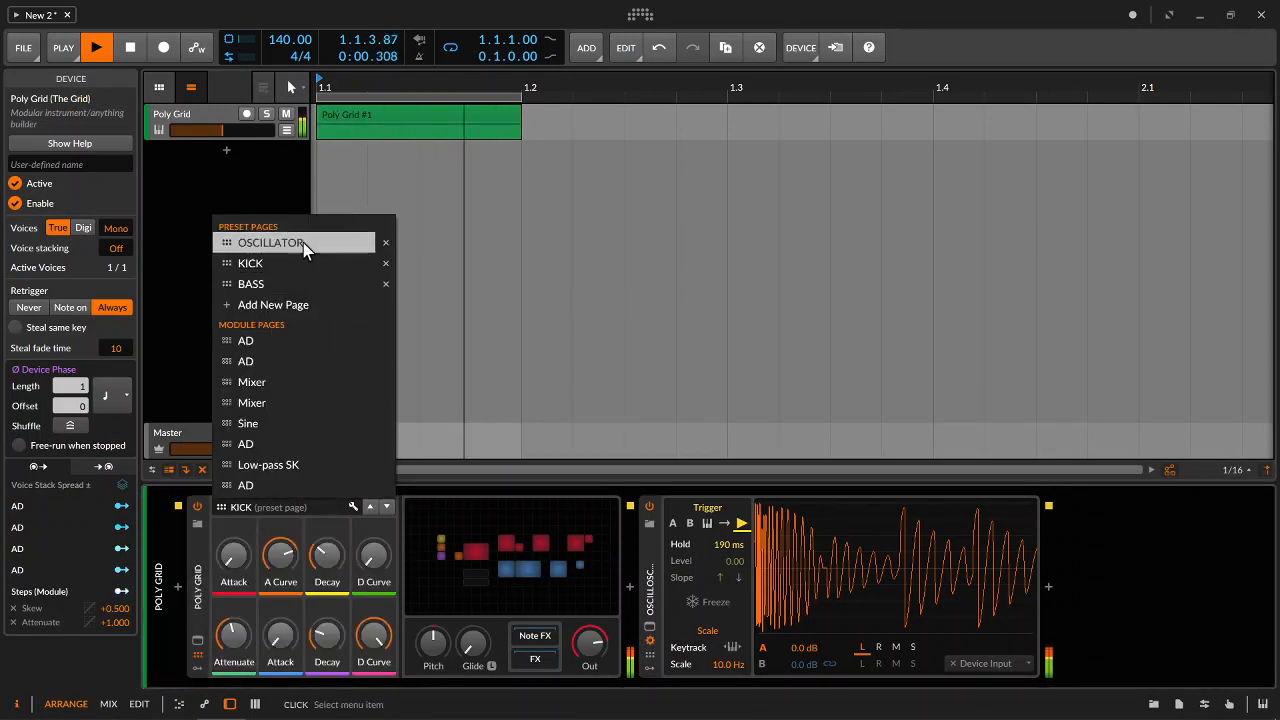
click(271, 243)
drag(233, 555, 282, 570)
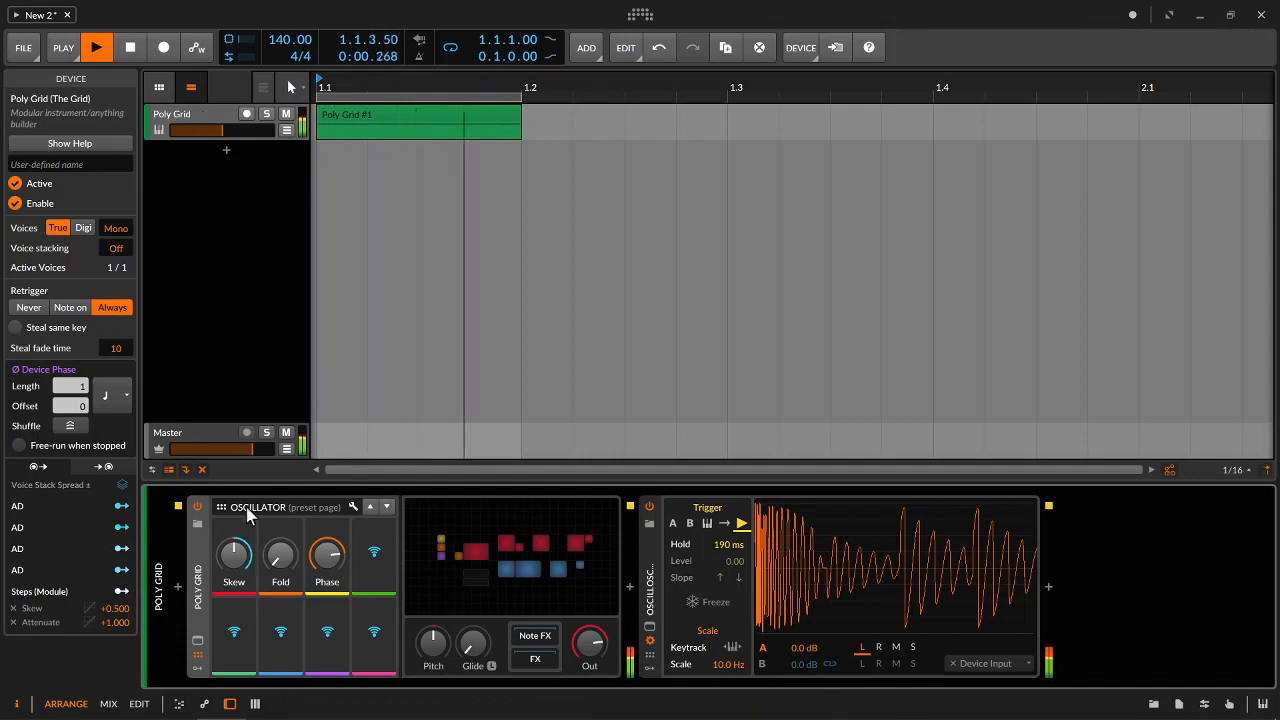
Reopen the Grid at full height and insert a Wavefolder between the kick amplitude AD and the Mixer, set to +0.6 dB
click(472, 558)
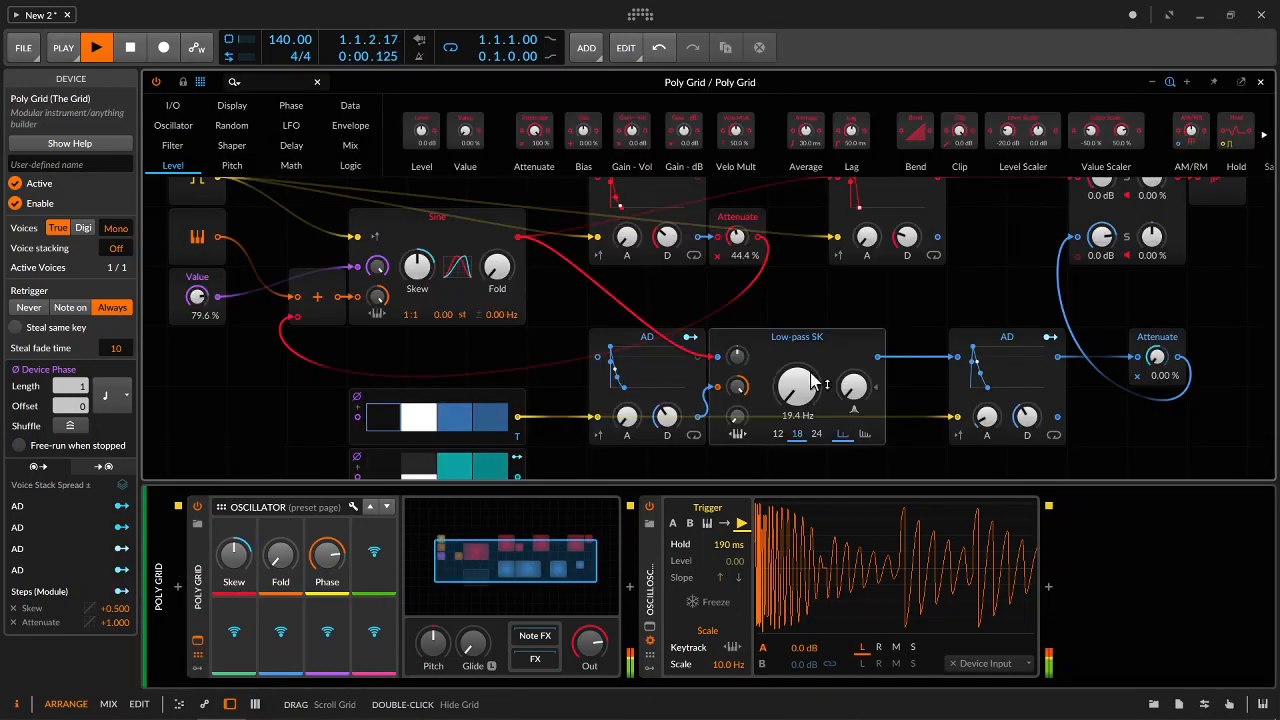
drag(975, 487, 1007, 668)
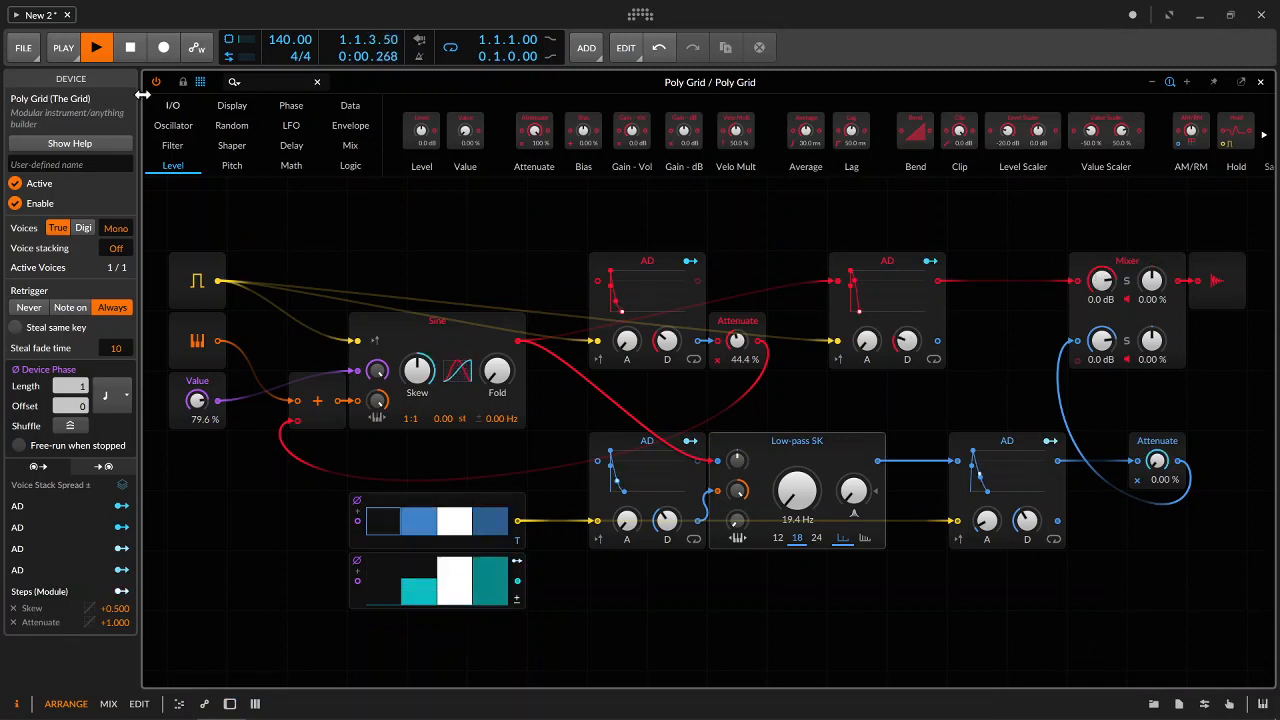
click(236, 146)
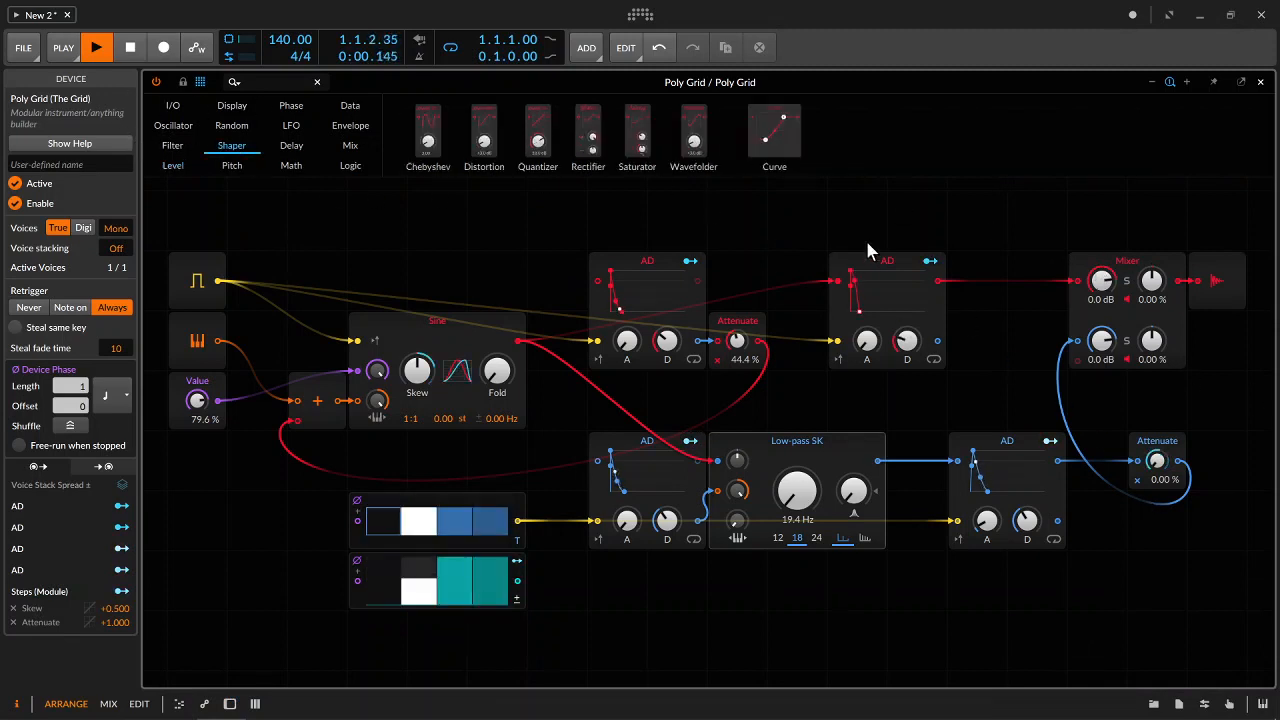
drag(977, 279, 1078, 283)
mouse_move(1037, 335)
mouse_down()
mouse_move(1037, 305)
mouse_move(1038, 337)
mouse_up()
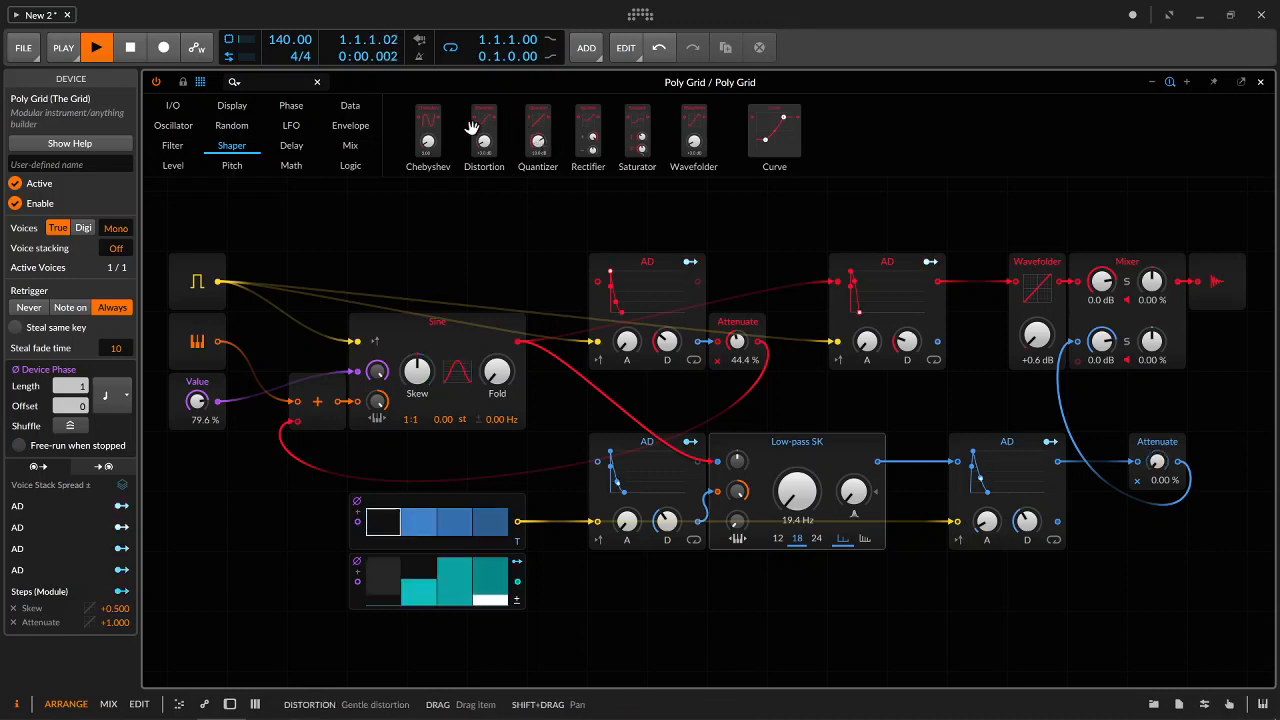
Insert a Distortion module after the bass Attenuate, ahead of the Mixer, and set its drive to +14.7 dB
drag(1055, 588, 1140, 607)
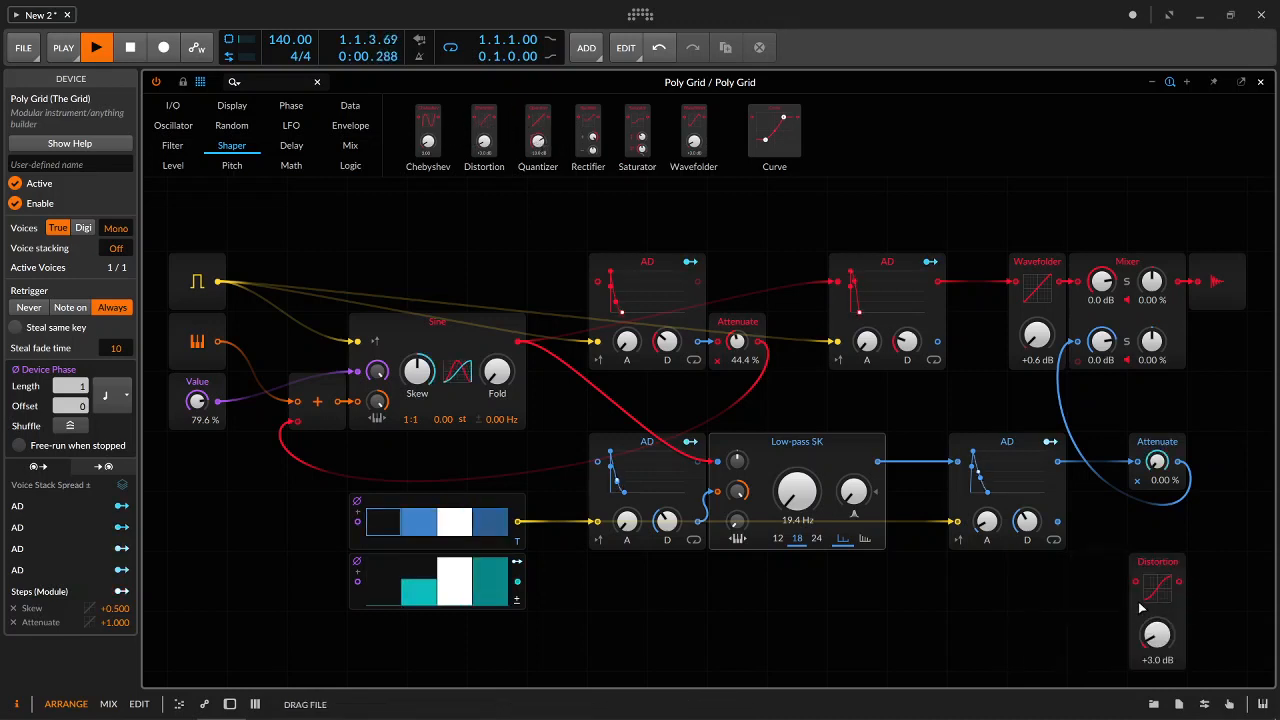
drag(1137, 540, 1217, 510)
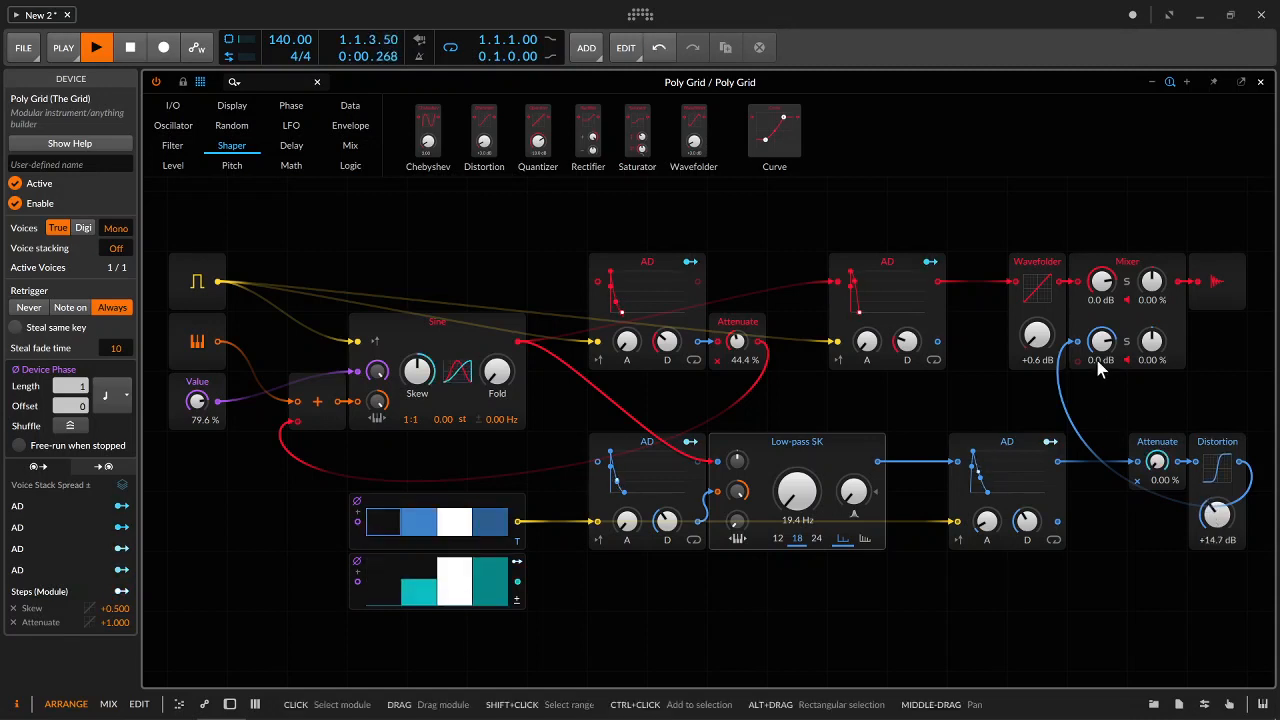
Try a lower bass channel level in the Mixer, leave it at 0.0 dB, and delete the Distortion module after the bass Attenuate
drag(1101, 341, 1101, 341)
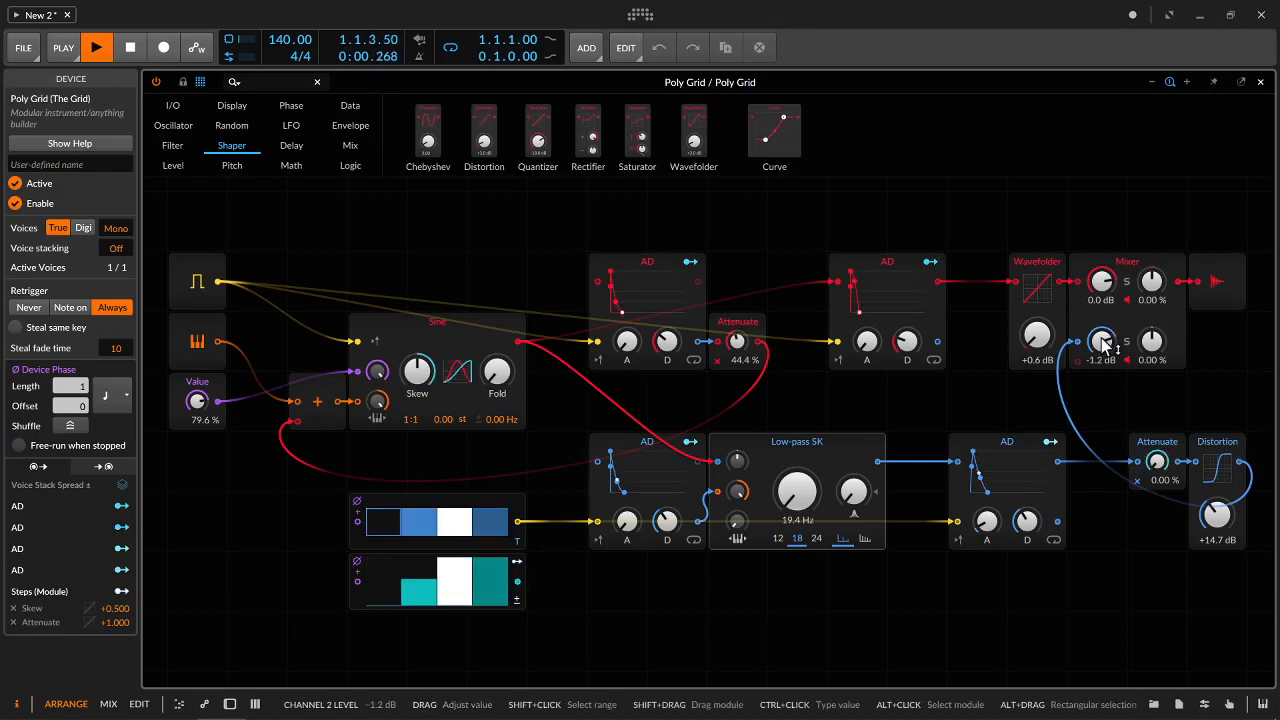
click(1241, 494)
key(Delete)
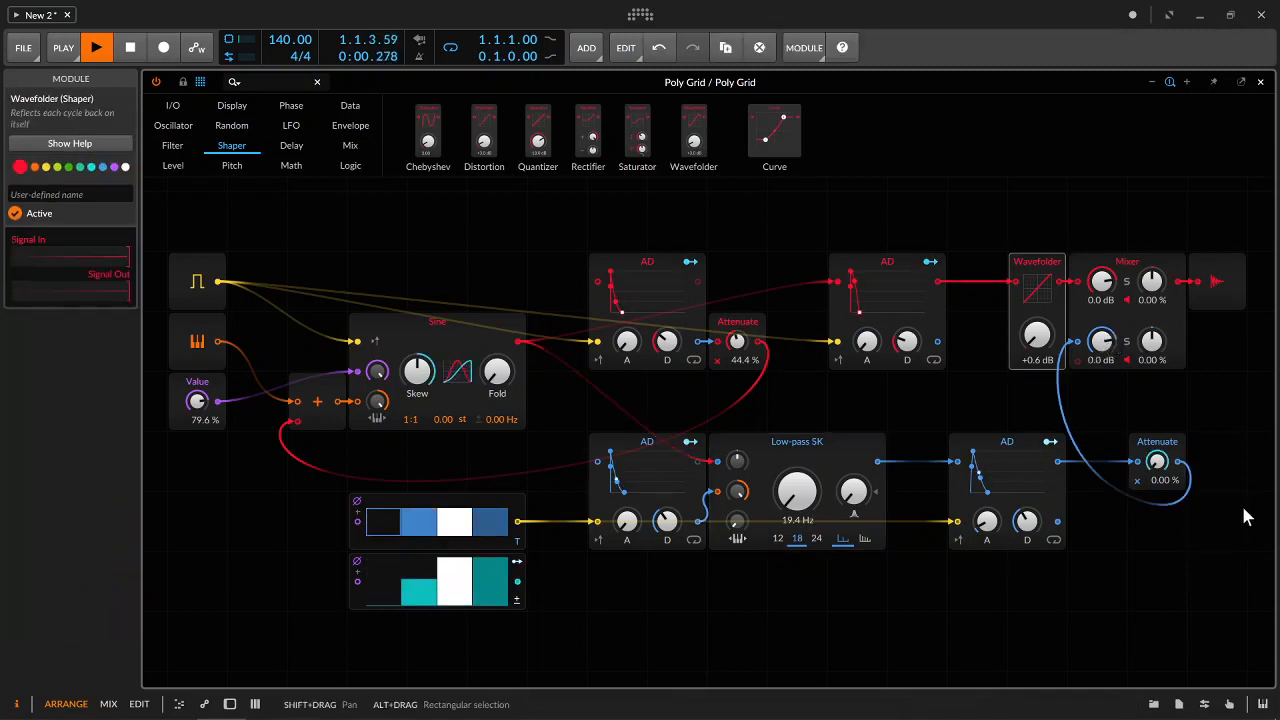
Close the Grid, stop playback, and bounce the Poly Grid #1 clip to audio directly behind it at 1.2
click(1261, 84)
key(space)
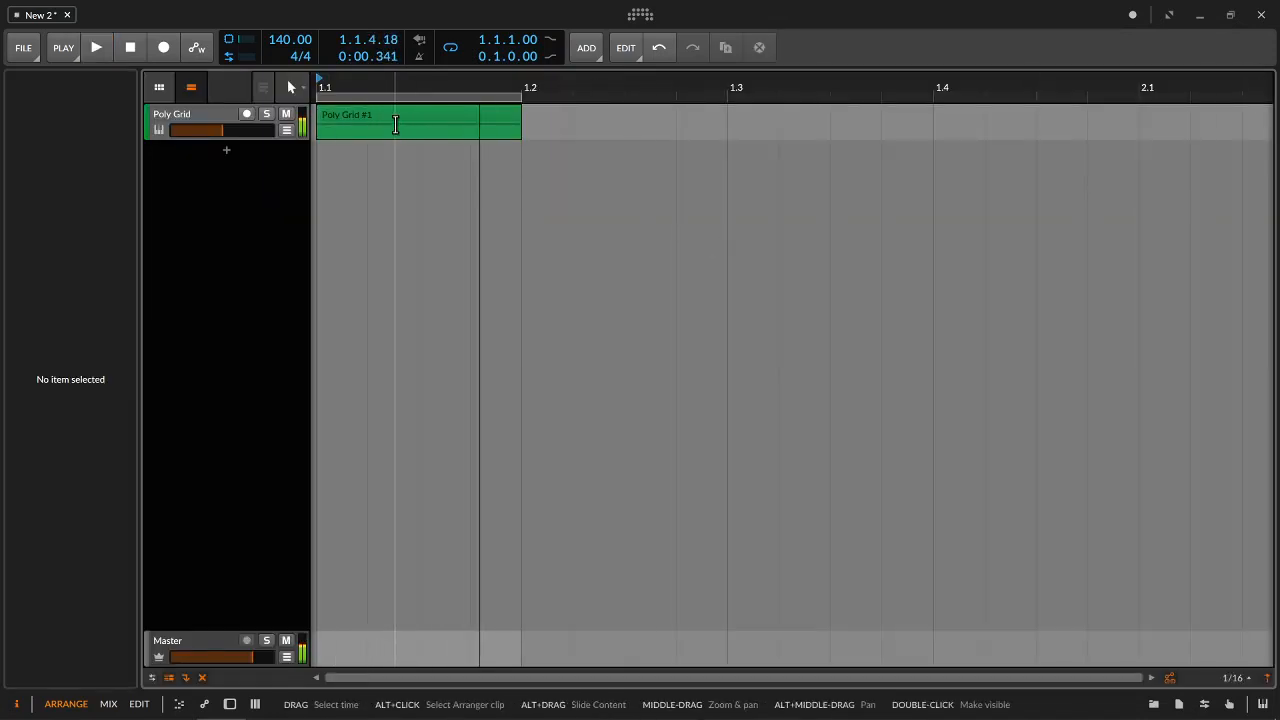
click(396, 112)
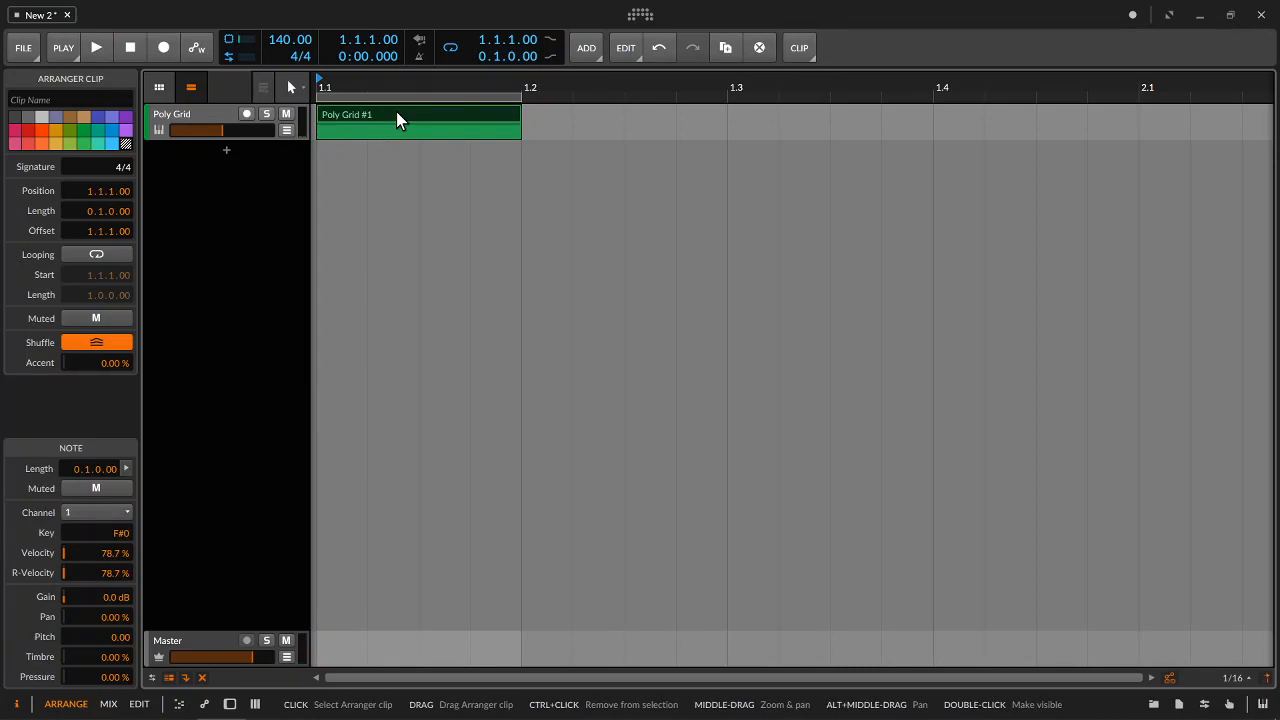
drag(396, 112, 601, 113)
key(alt)
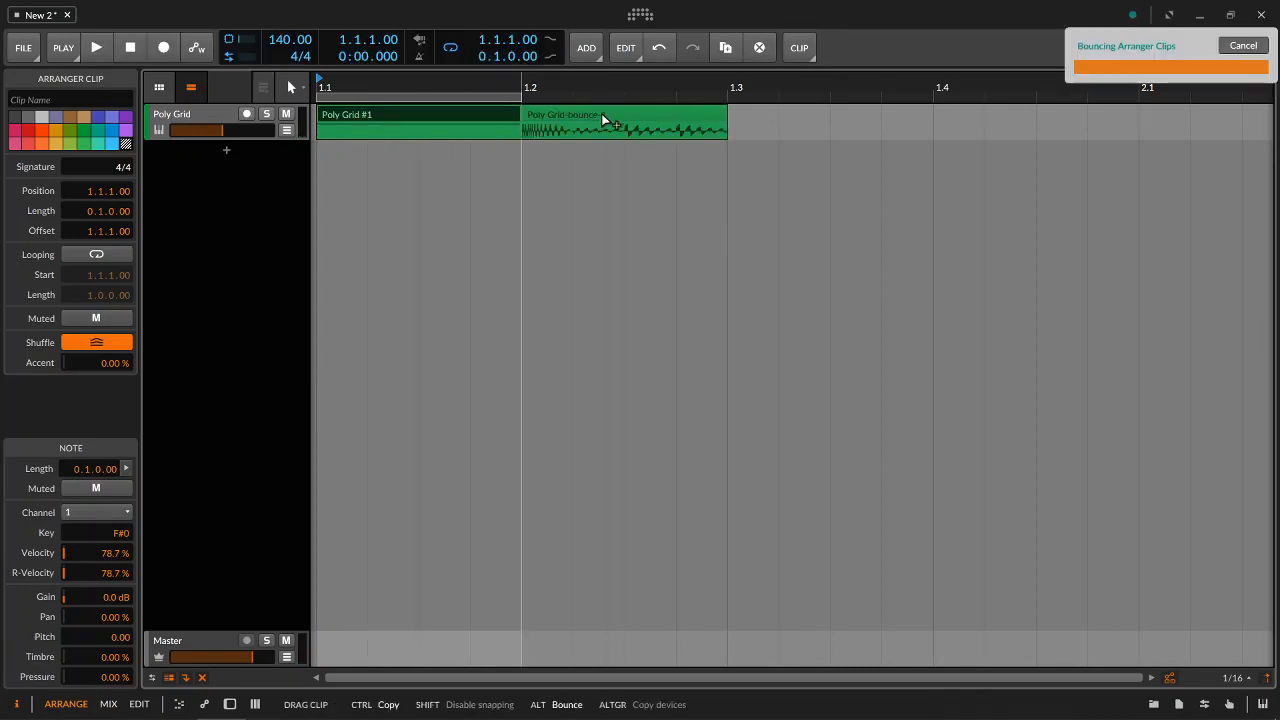
Open the bounced audio clip in the detail editor, enlarge the Poly Grid track, and compare its waveform with the original note clip
double_click(632, 124)
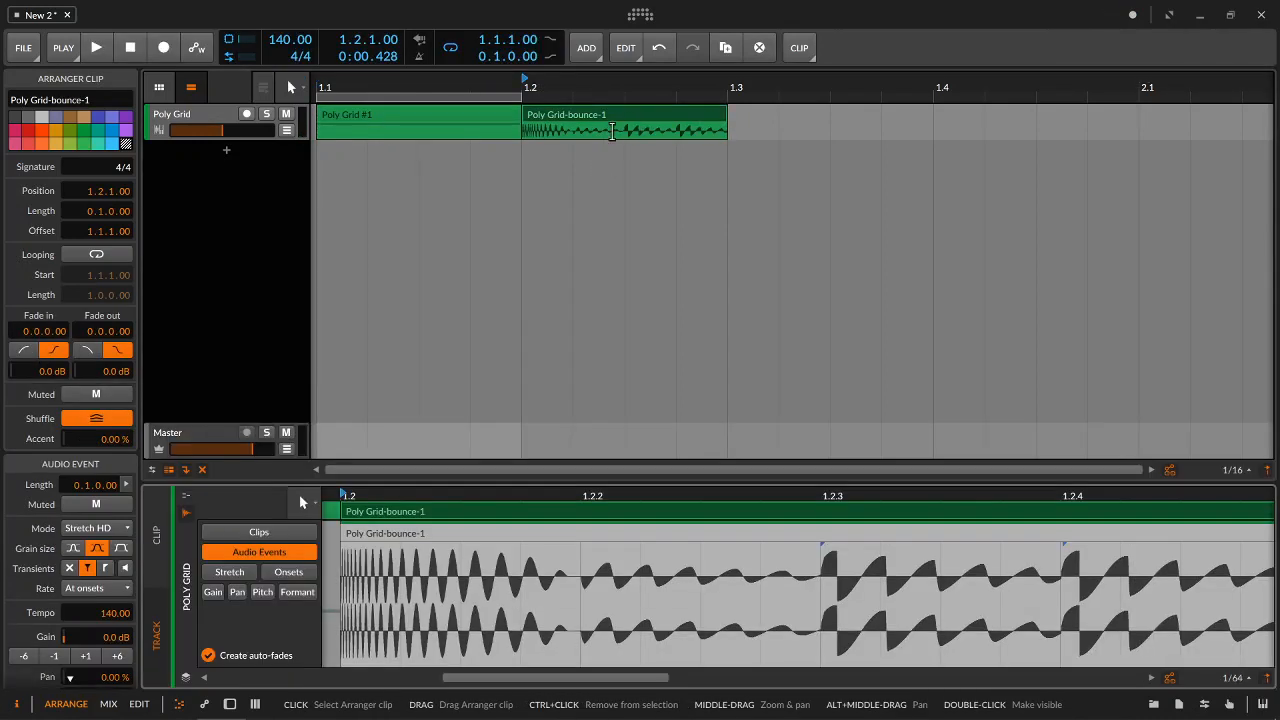
drag(260, 140, 260, 289)
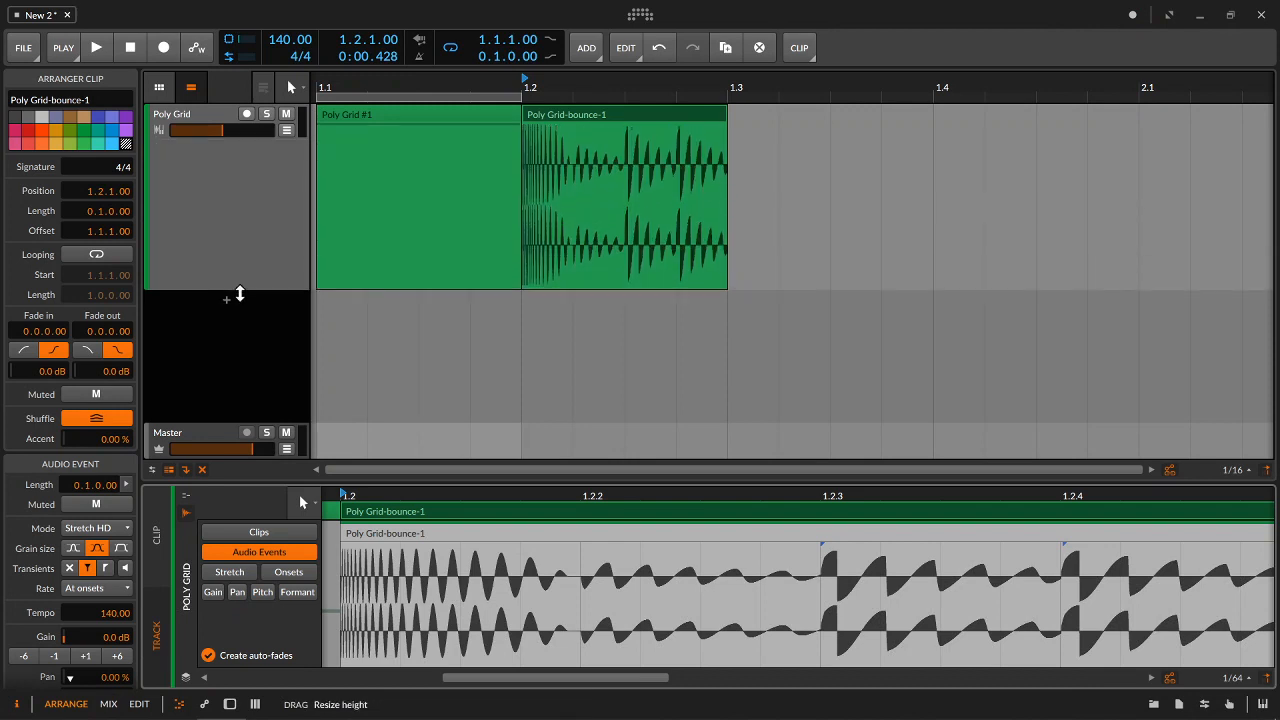
click(407, 120)
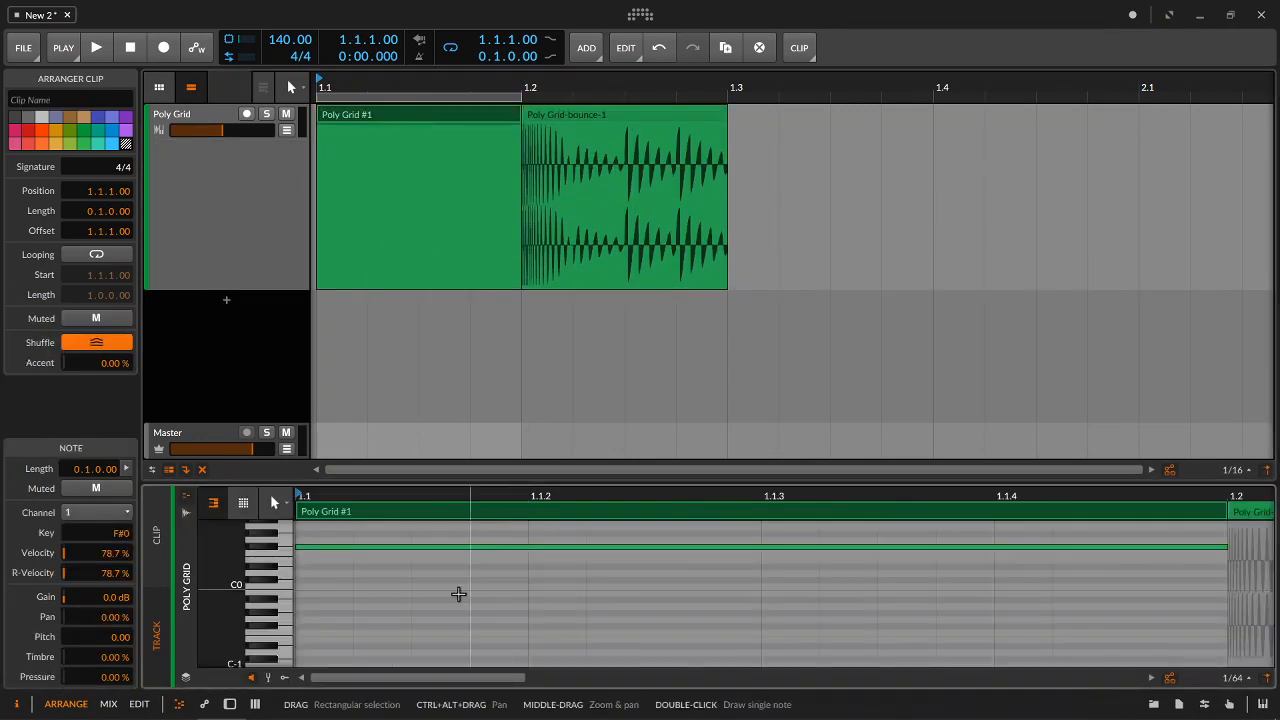
click(628, 118)
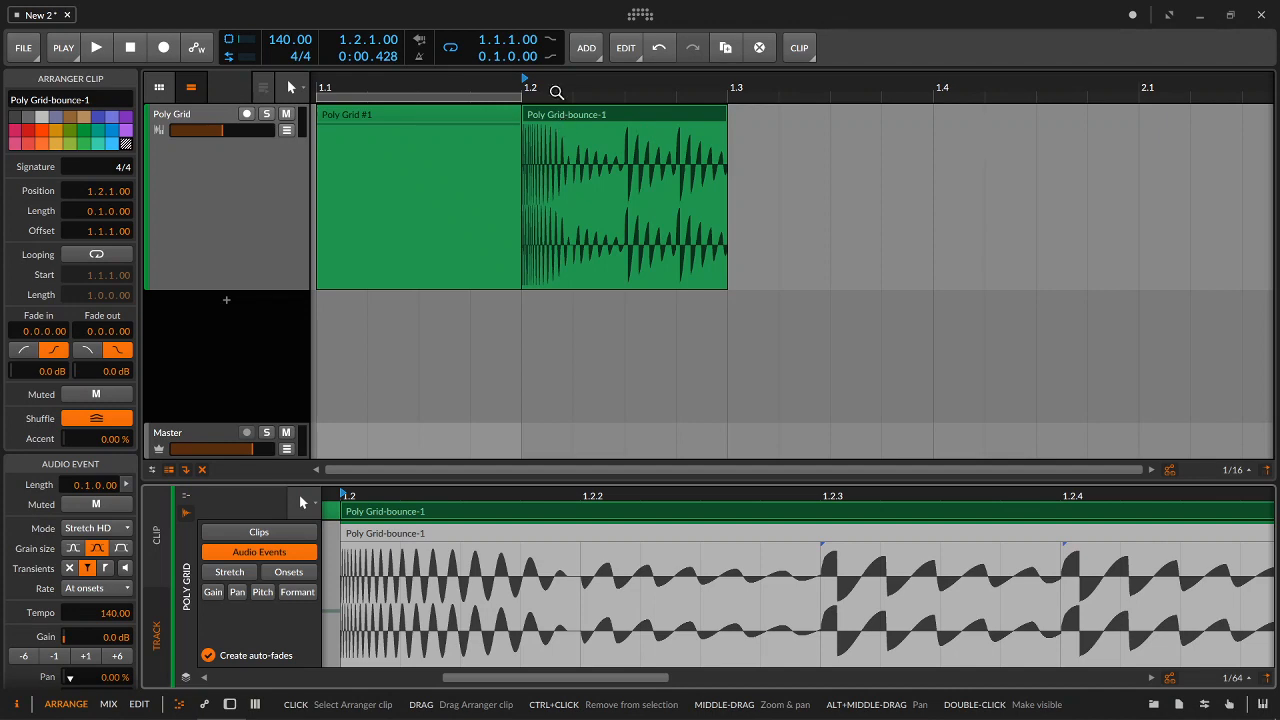
Loop and play the bounced clip, and disable the Poly Grid device on the track
key(ctrl+l)
key(space)
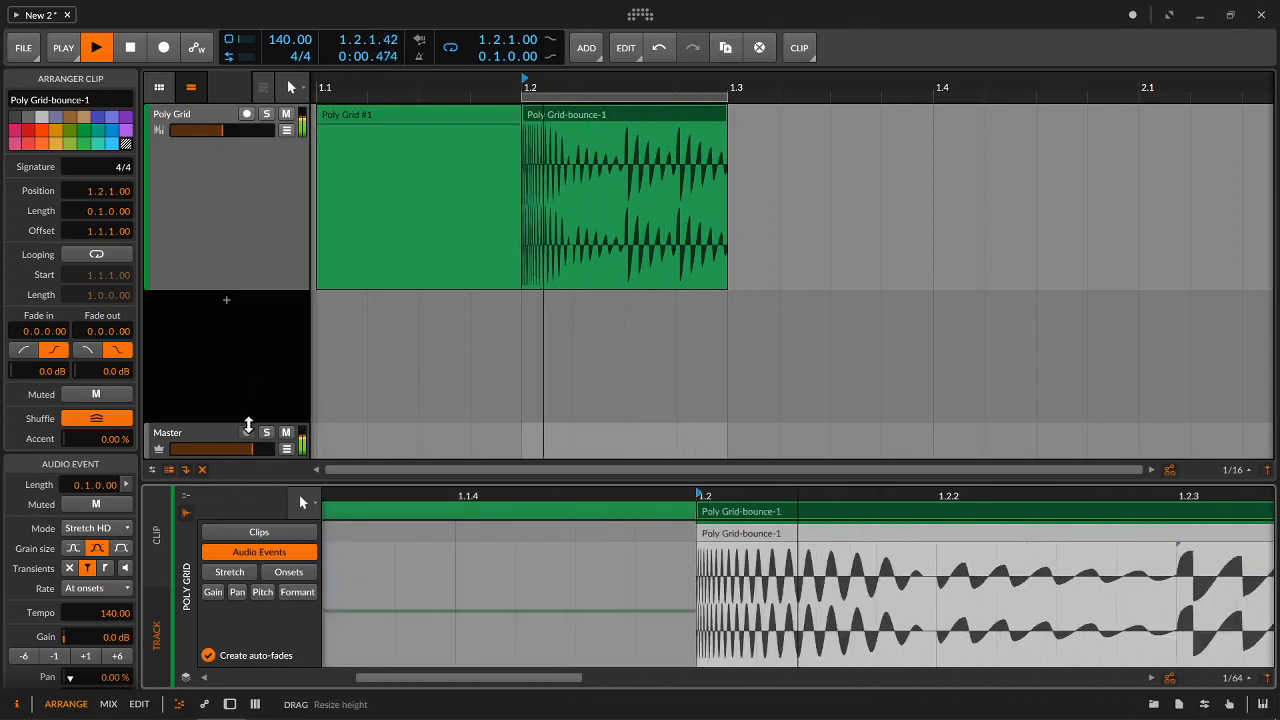
key(d)
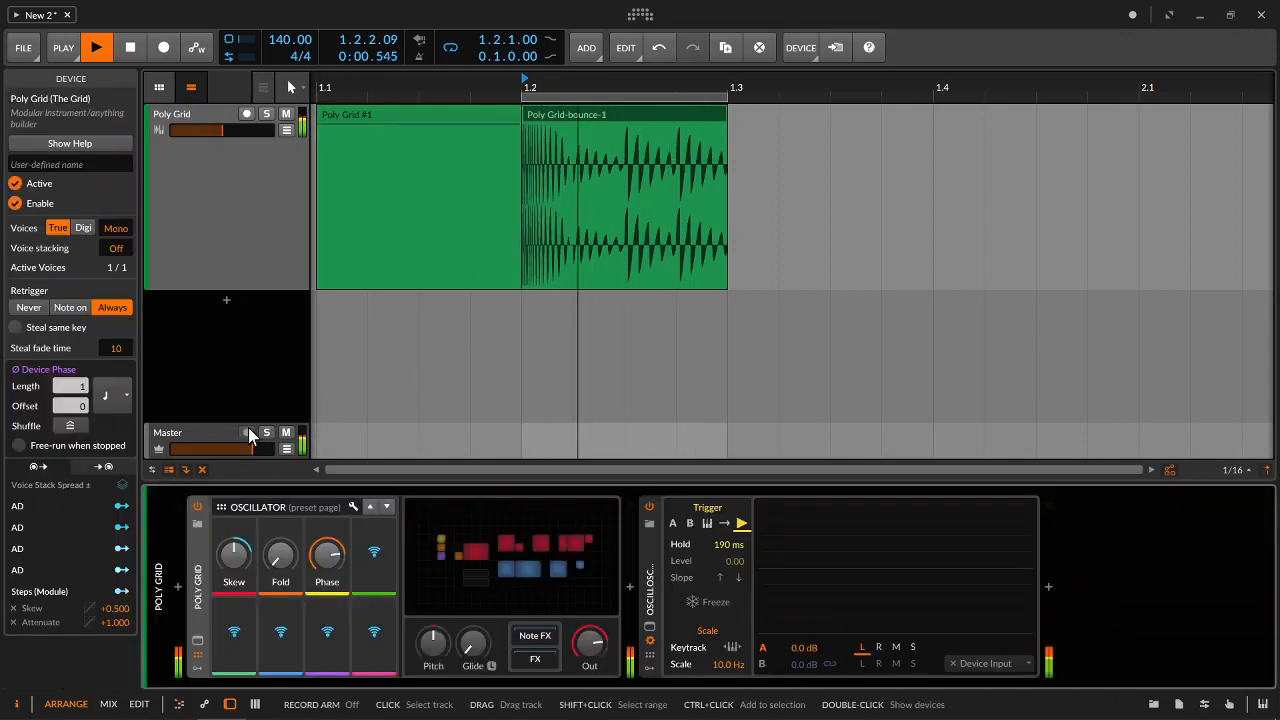
click(198, 508)
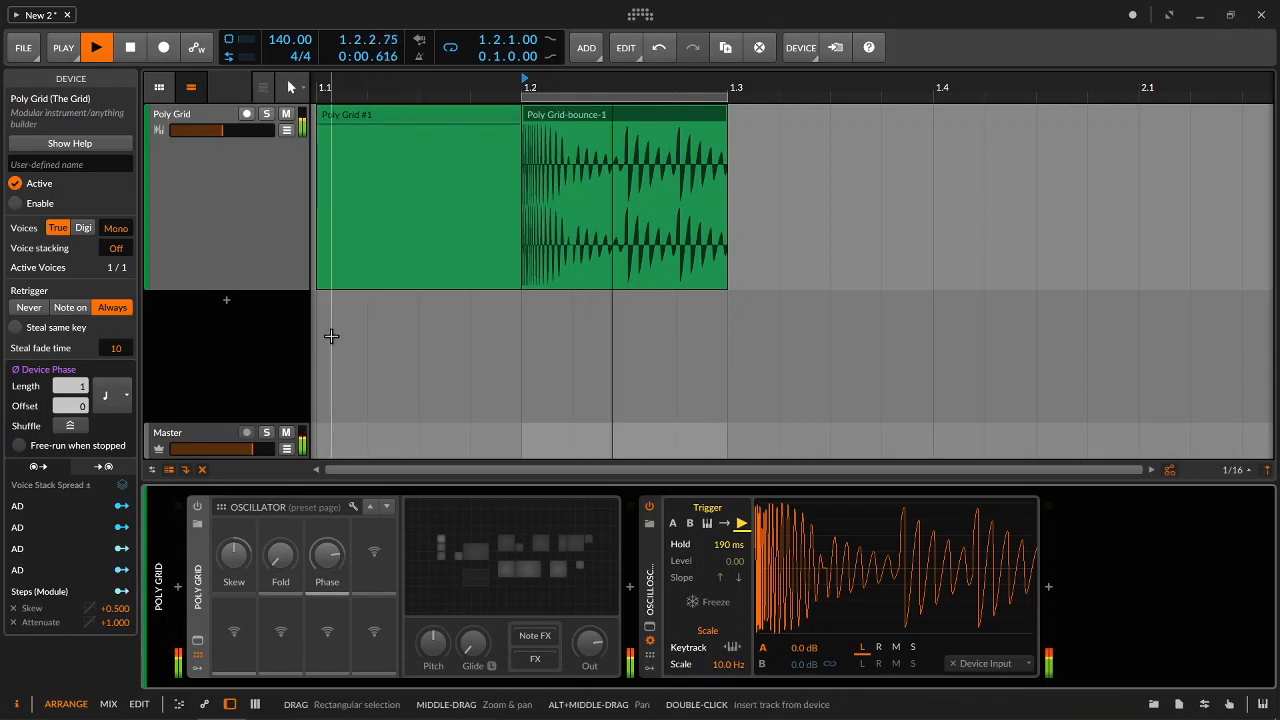
Show the clip launcher beside the arrangement, reduce the track height, and copy the bounced clip into the Scene 1 slot
key(l)
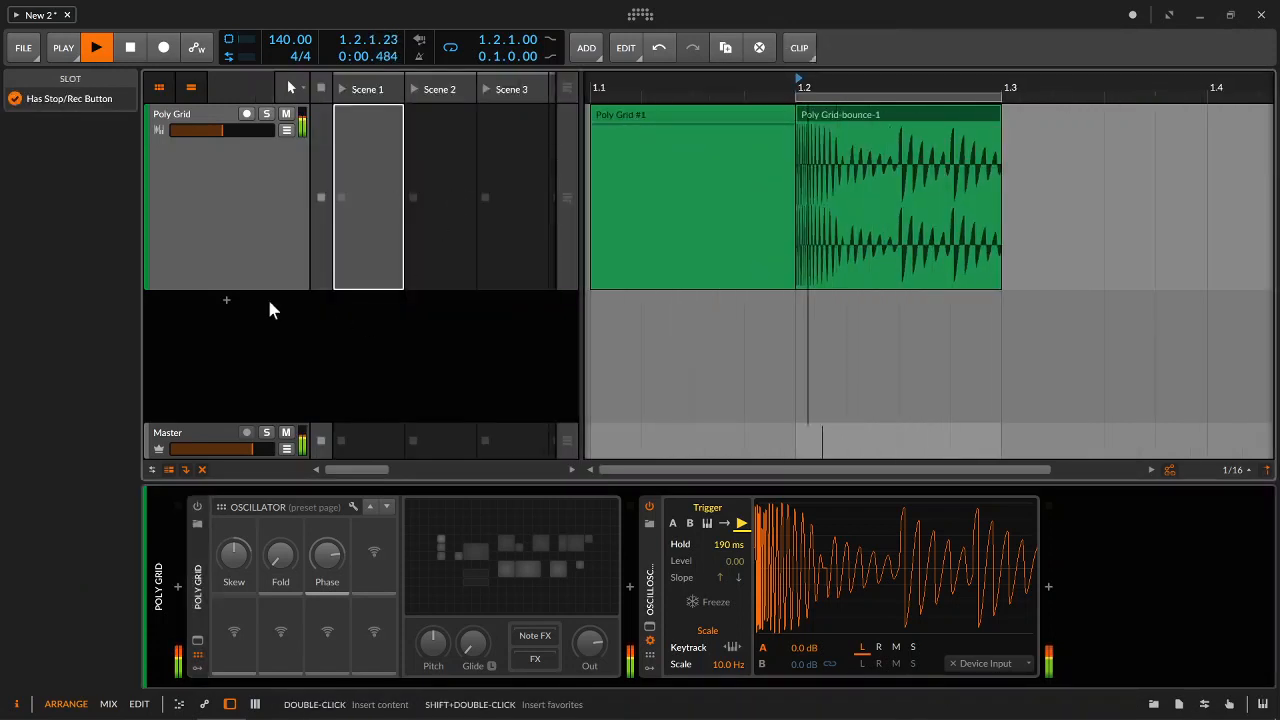
drag(275, 288, 347, 150)
drag(849, 116, 366, 120)
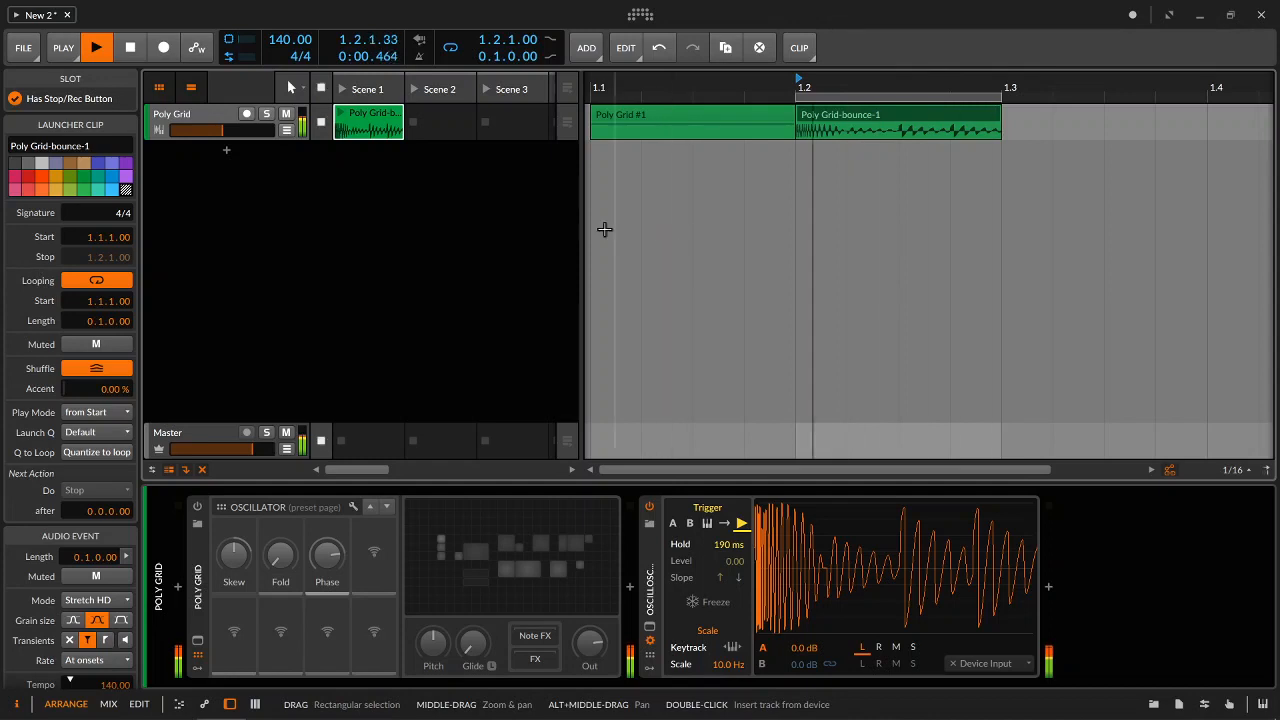
Stop playback and bring up the Windows Start menu
click(130, 47)
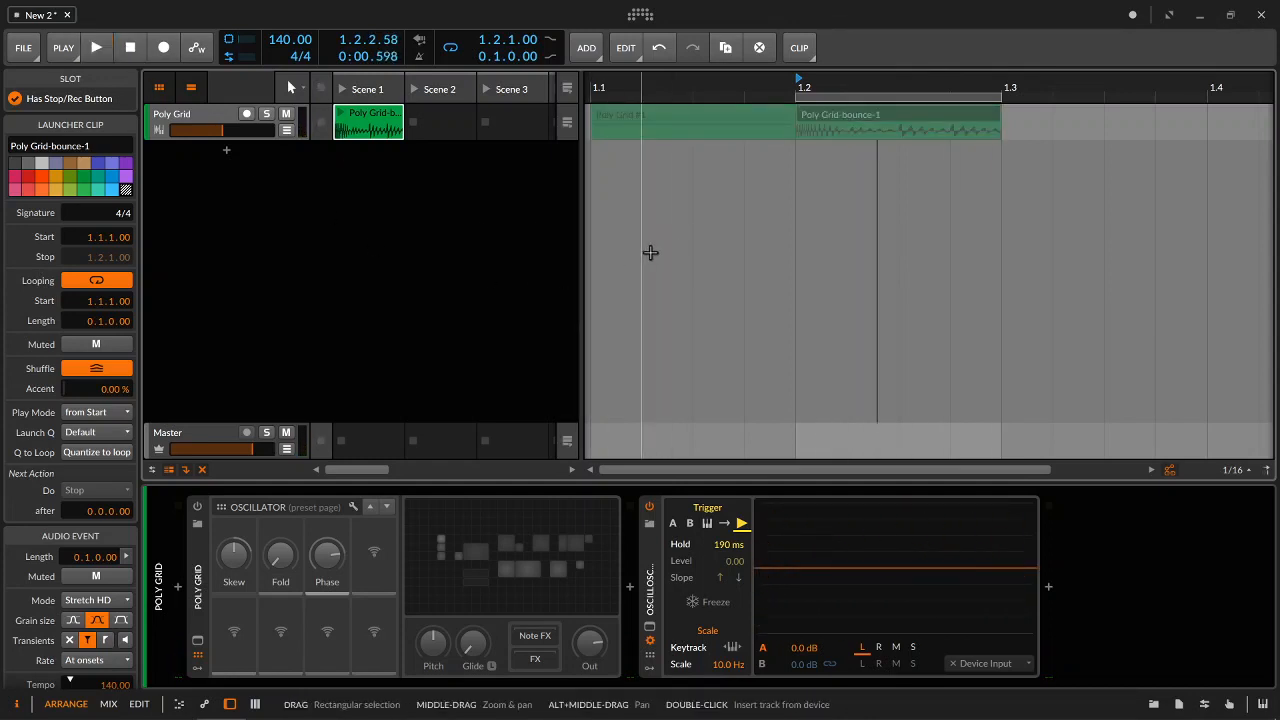
key(super)
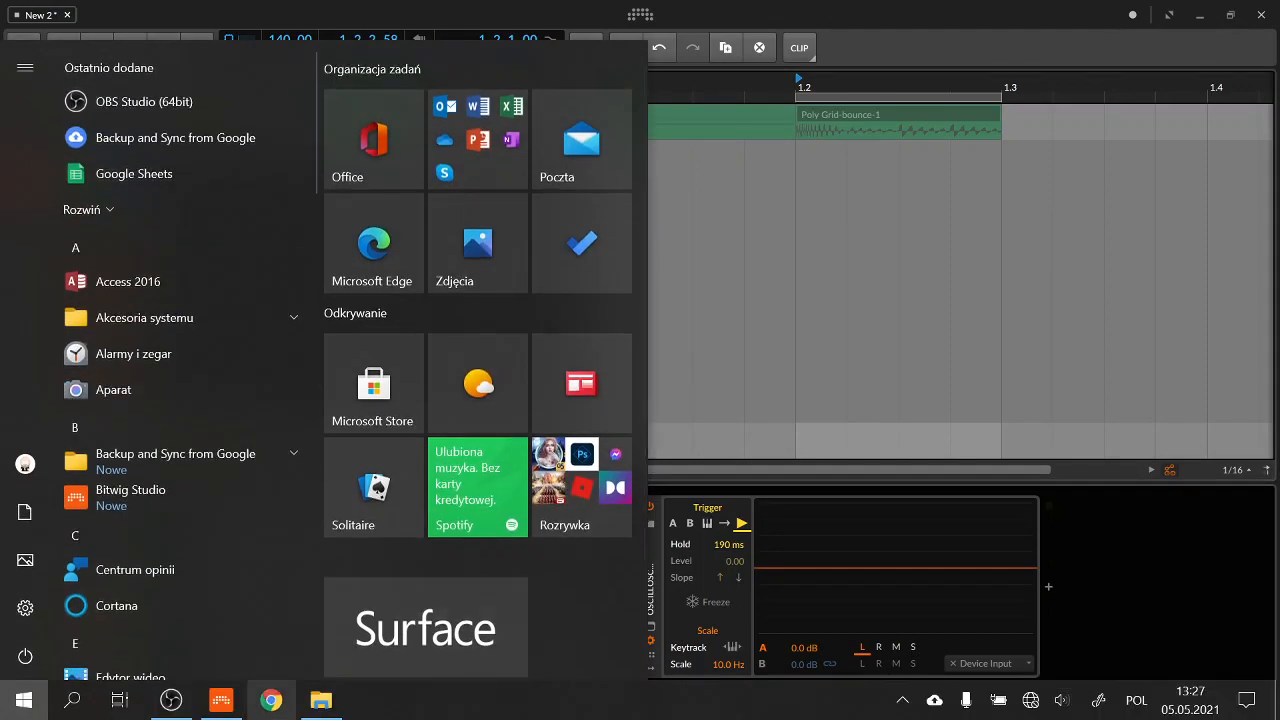